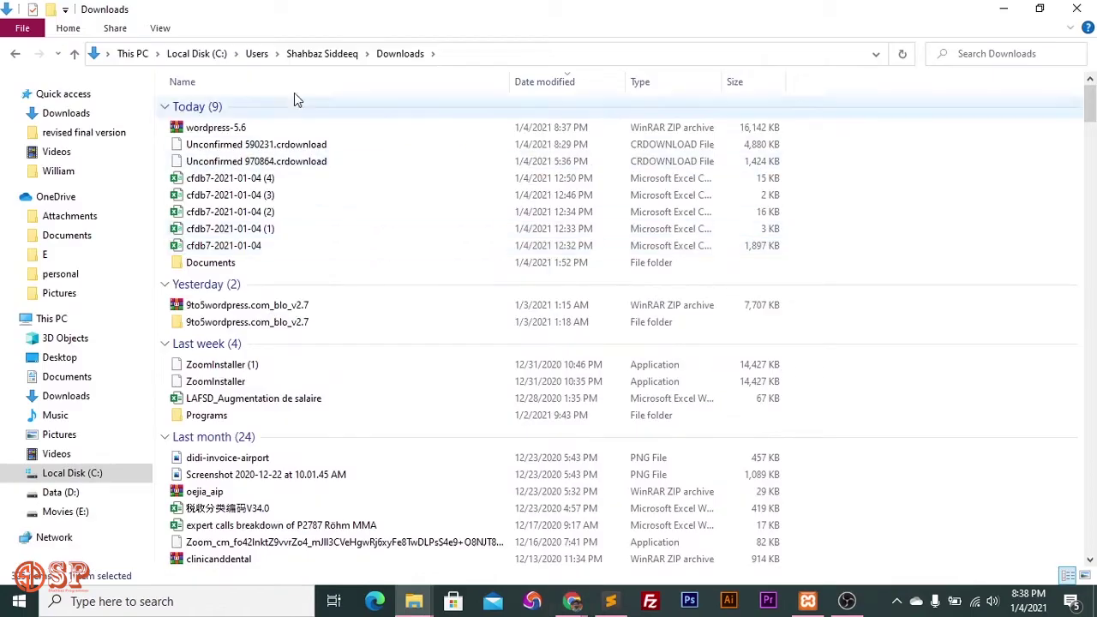
# Extract wordpress-5.6.zip into a wordpress-5.6 folder and open that folder.
pyautogui.click(262, 128)
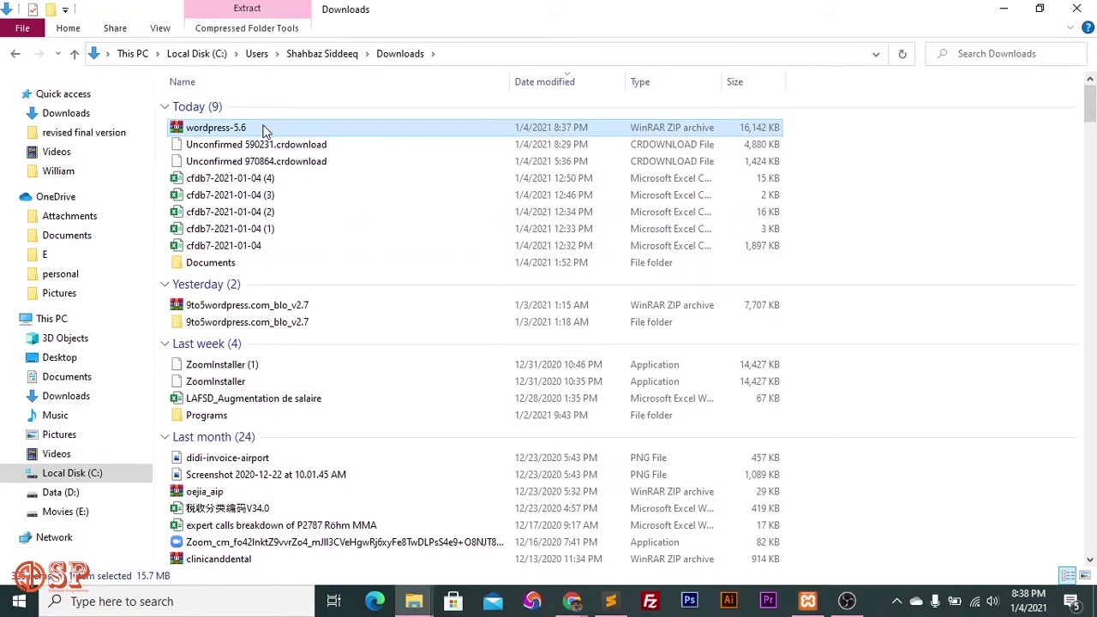
pyautogui.rightClick(263, 129)
pyautogui.click(343, 244)
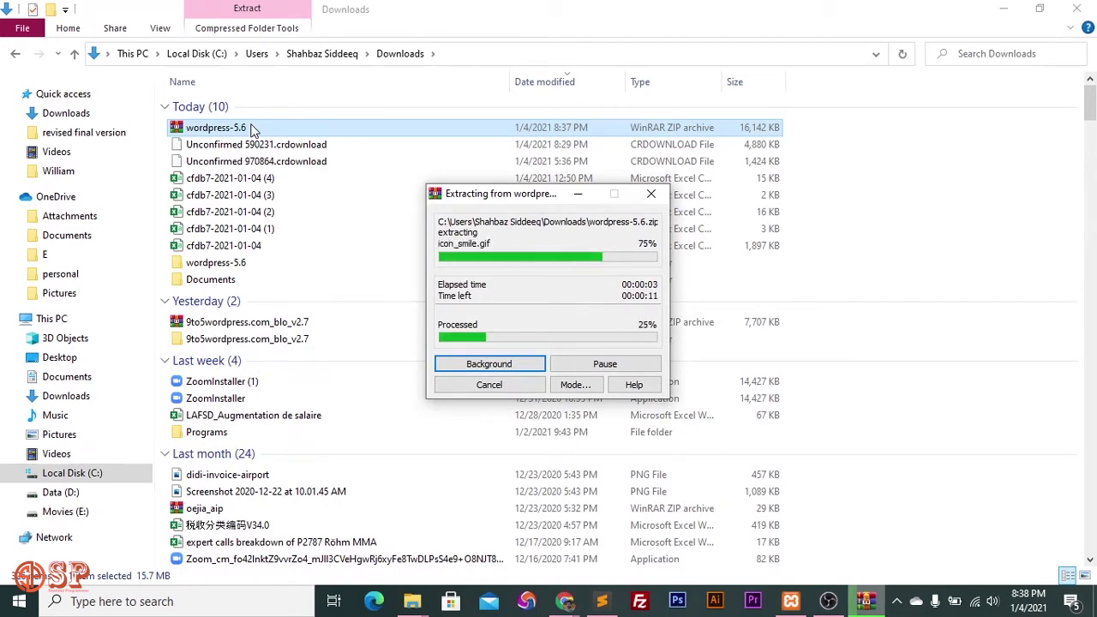
pyautogui.click(258, 262)
pyautogui.doubleClick(258, 262)
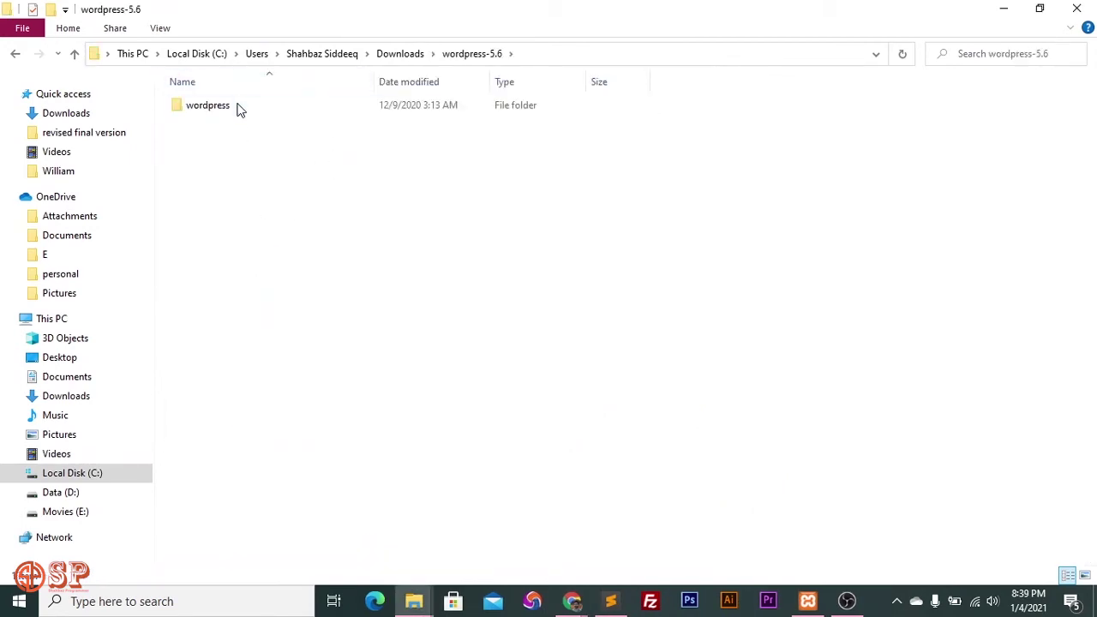
# Open the inner wordpress folder, select all its files for copying, and navigate to Local Disk (C:).
pyautogui.doubleClick(237, 111)
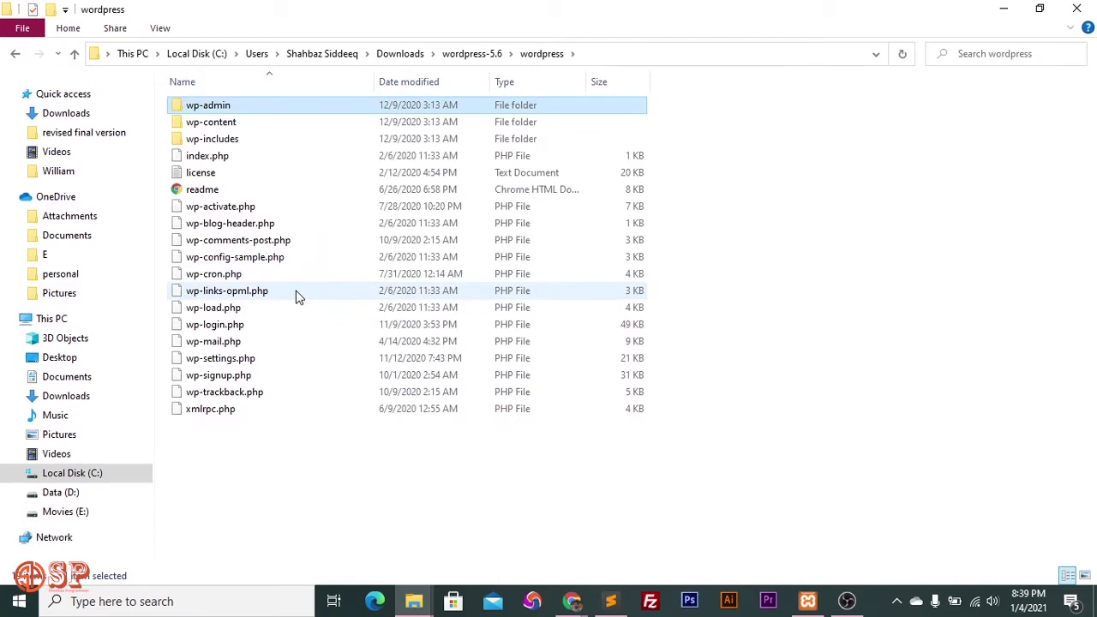
pyautogui.hotkey('ctrl', 'a')
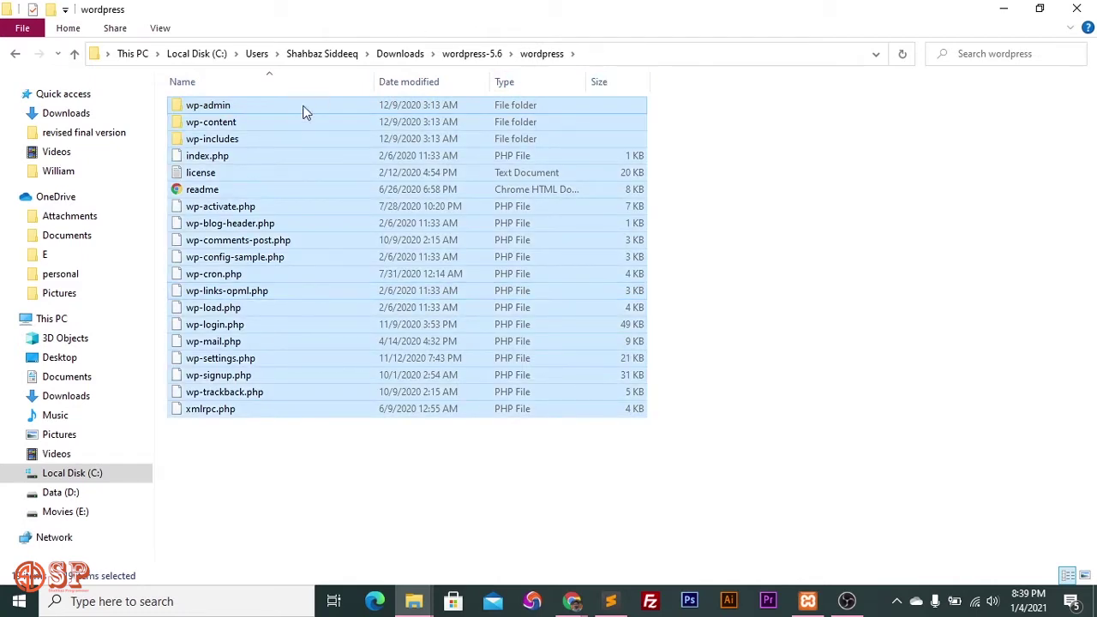
pyautogui.click(359, 449)
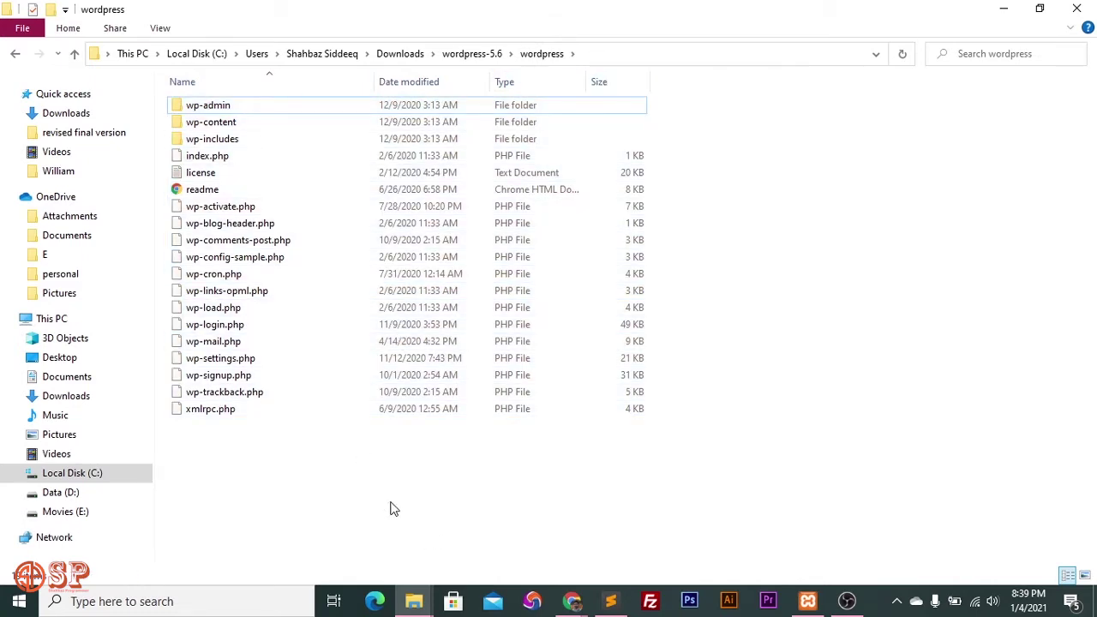
pyautogui.hotkey('alt', 'Tab')
pyautogui.hotkey('alt', 'Tab')
pyautogui.hotkey('alt', 'Tab')
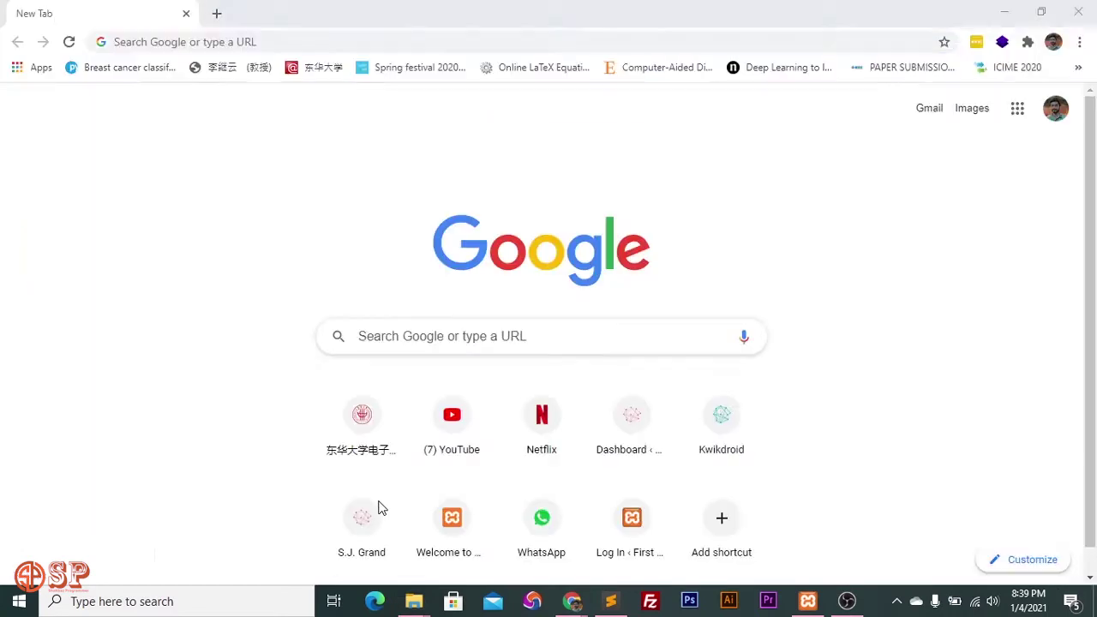
pyautogui.hotkey('alt', 'Tab')
pyautogui.hotkey('alt', 'Tab')
pyautogui.hotkey('alt', 'Tab')
pyautogui.hotkey('alt', 'Tab')
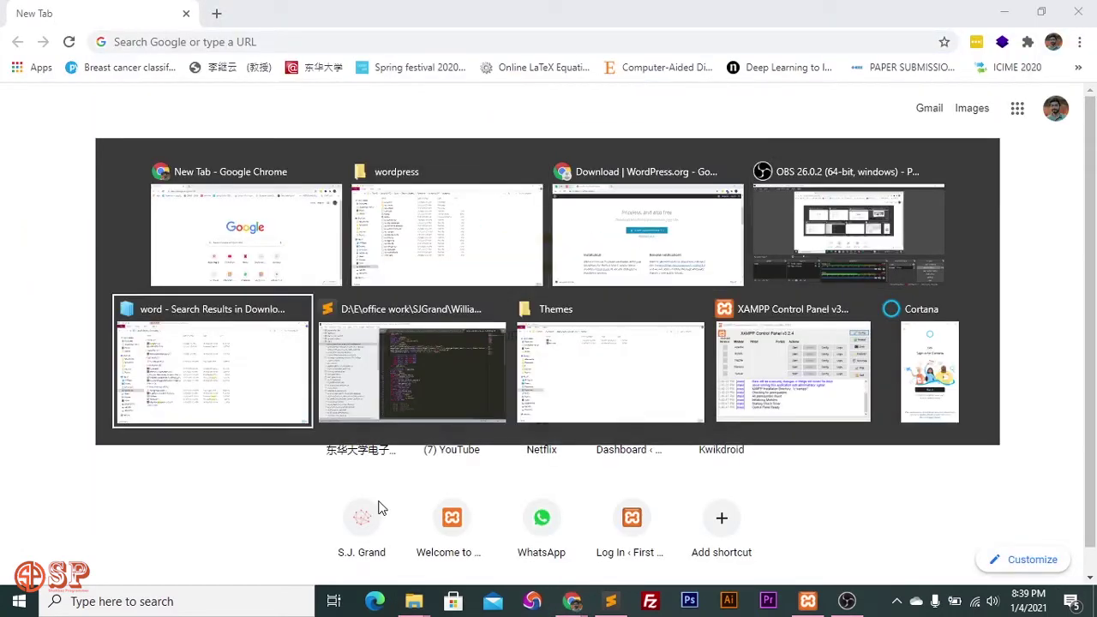
pyautogui.hotkey('alt', 'Tab')
pyautogui.hotkey('alt', 'Tab')
pyautogui.hotkey('alt', 'Tab')
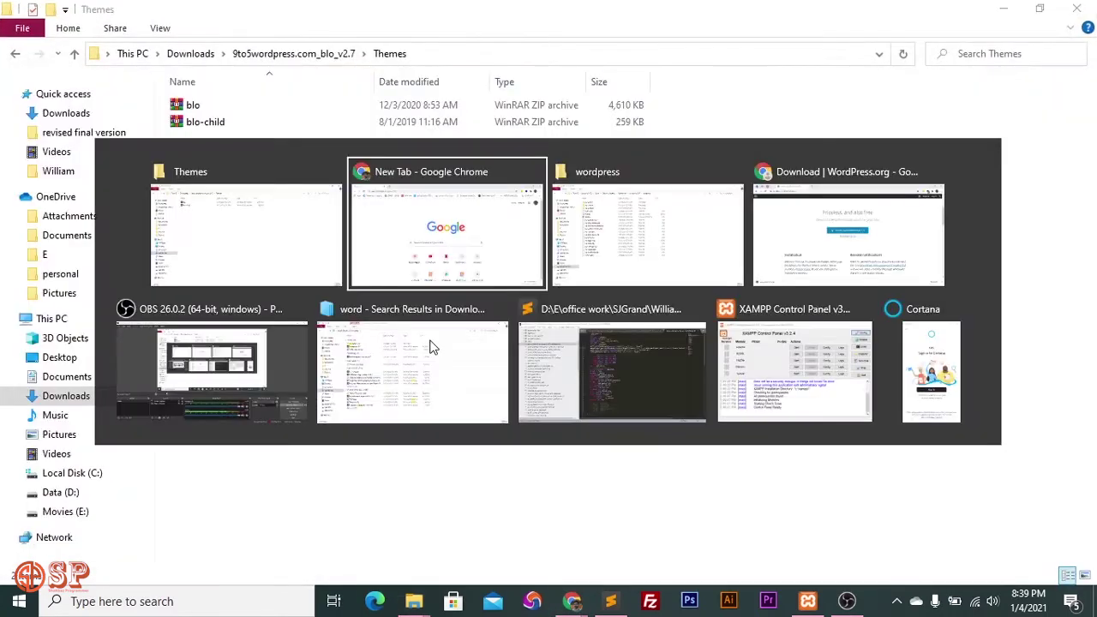
pyautogui.hotkey('alt', 'Tab')
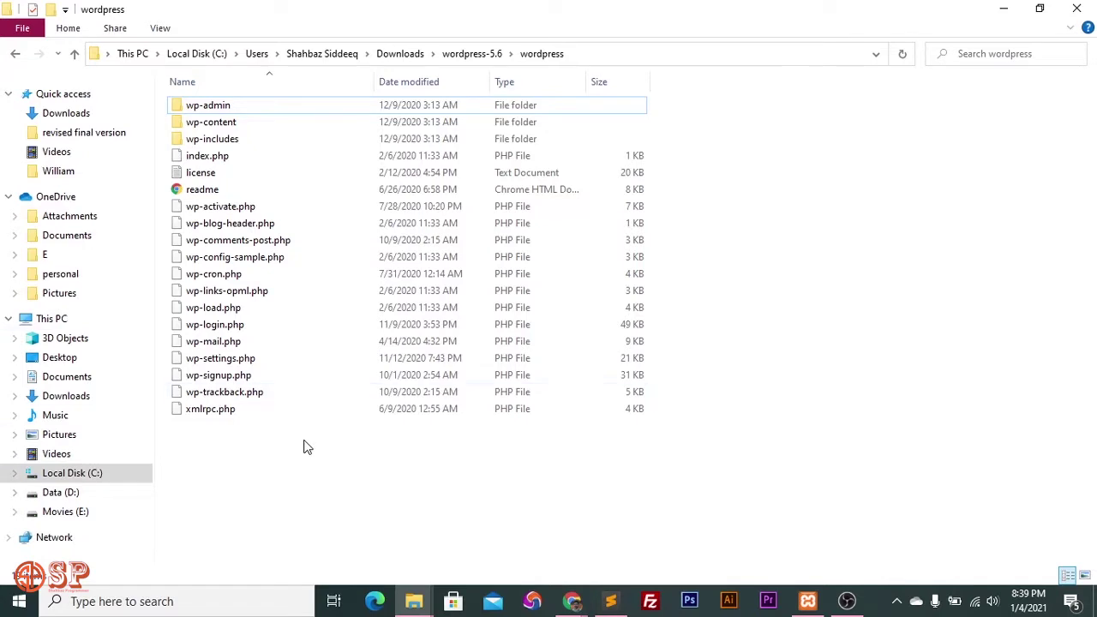
pyautogui.hotkey('ctrl', 'a')
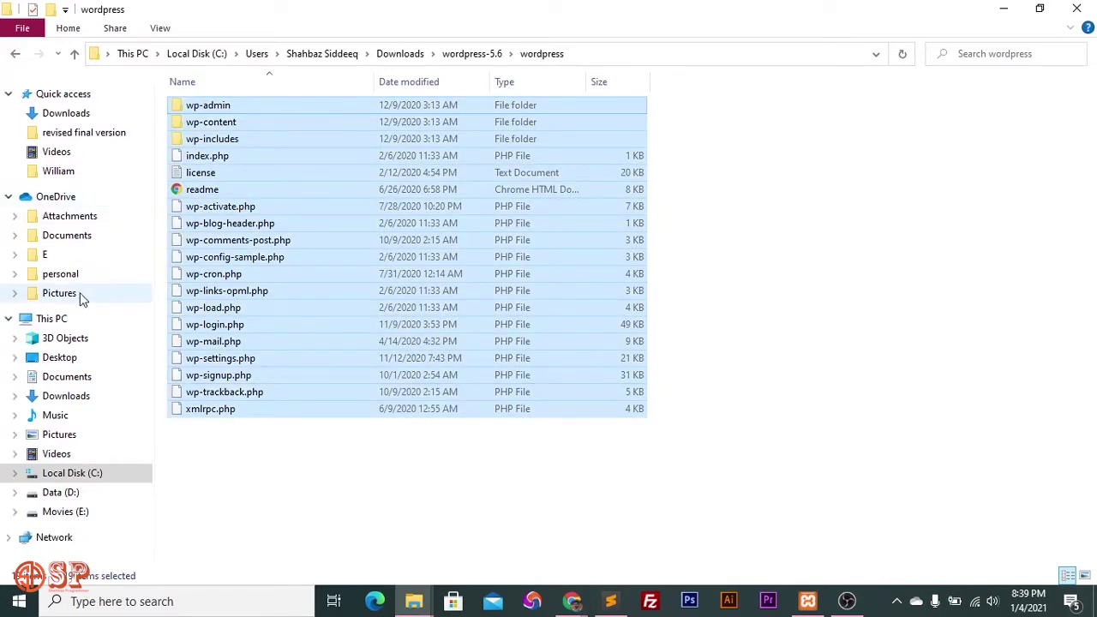
pyautogui.click(86, 477)
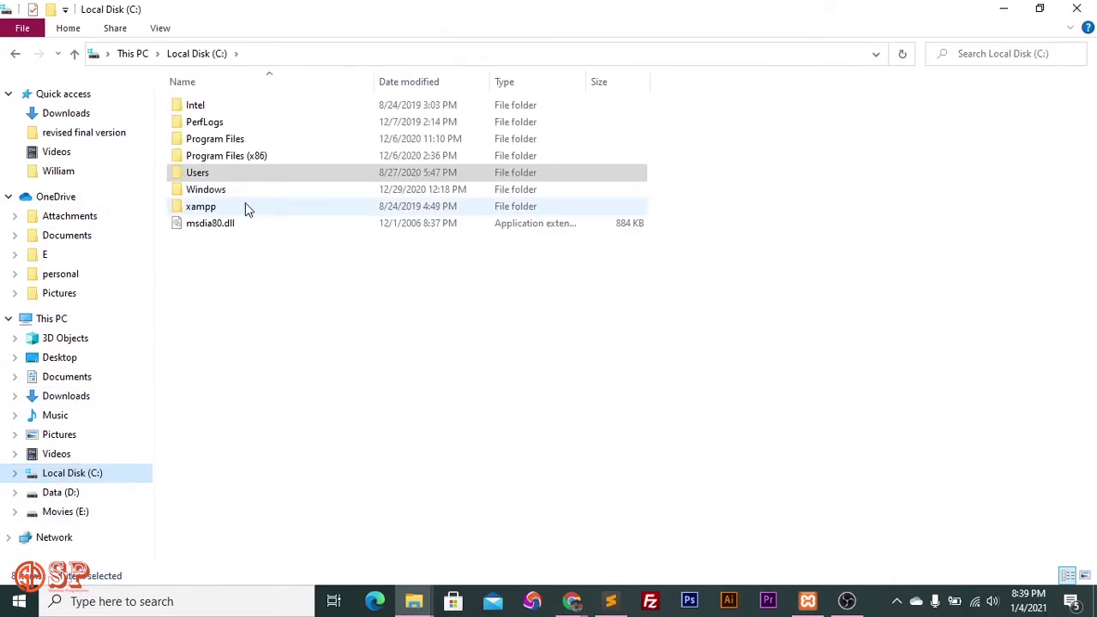
# Create a Wordpress_Website folder in xampp\htdocs, open it and paste the WordPress files.
pyautogui.doubleClick(245, 206)
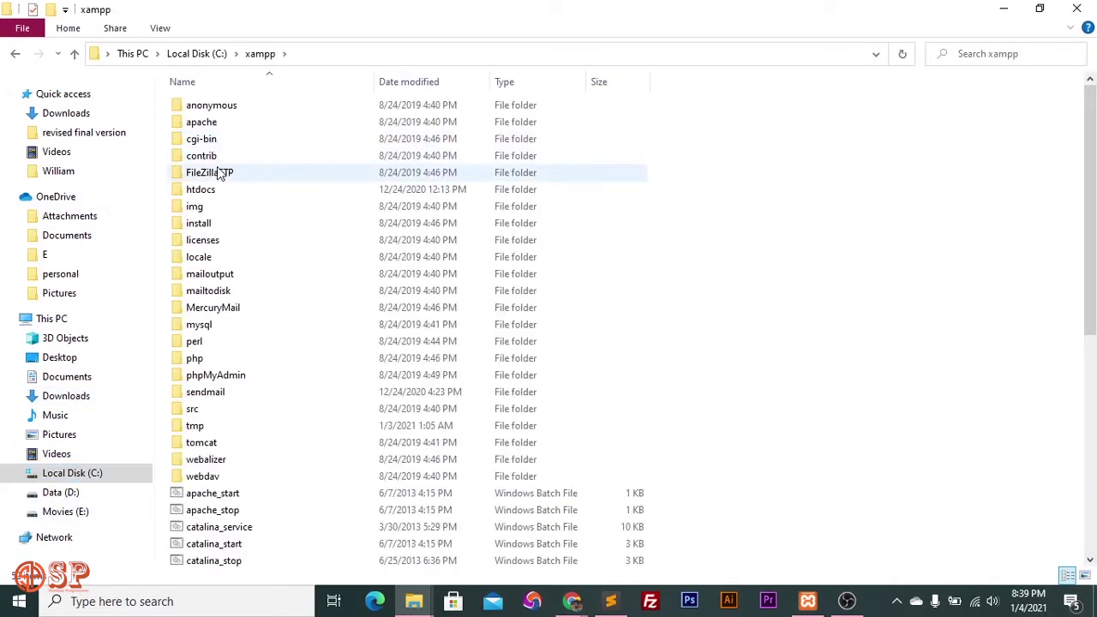
pyautogui.doubleClick(220, 188)
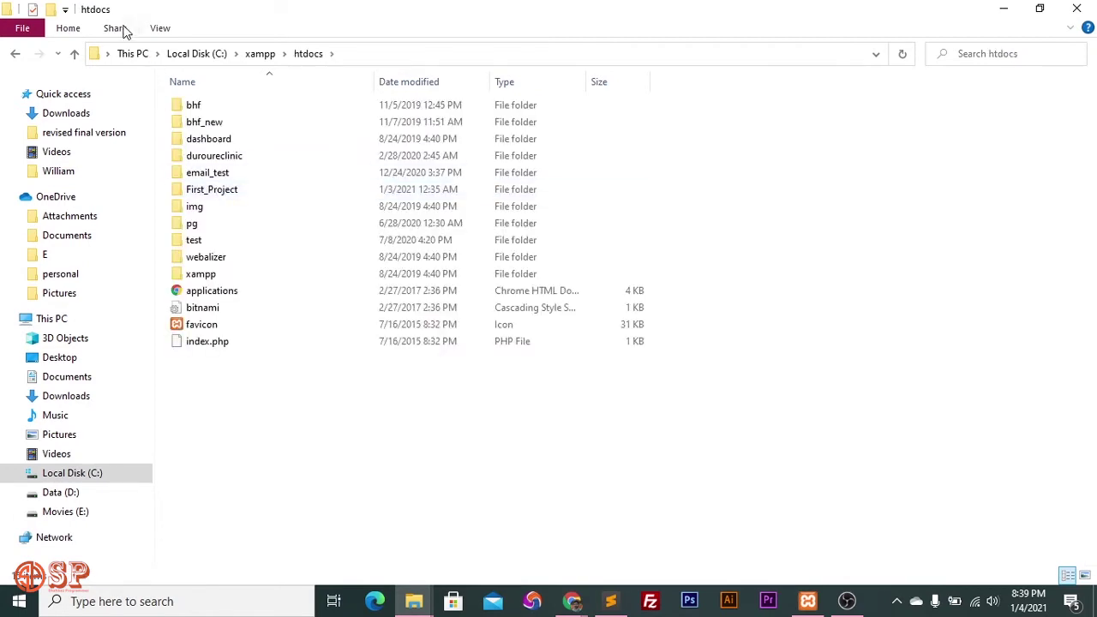
pyautogui.hotkey('ctrl', 'shift', 'n')
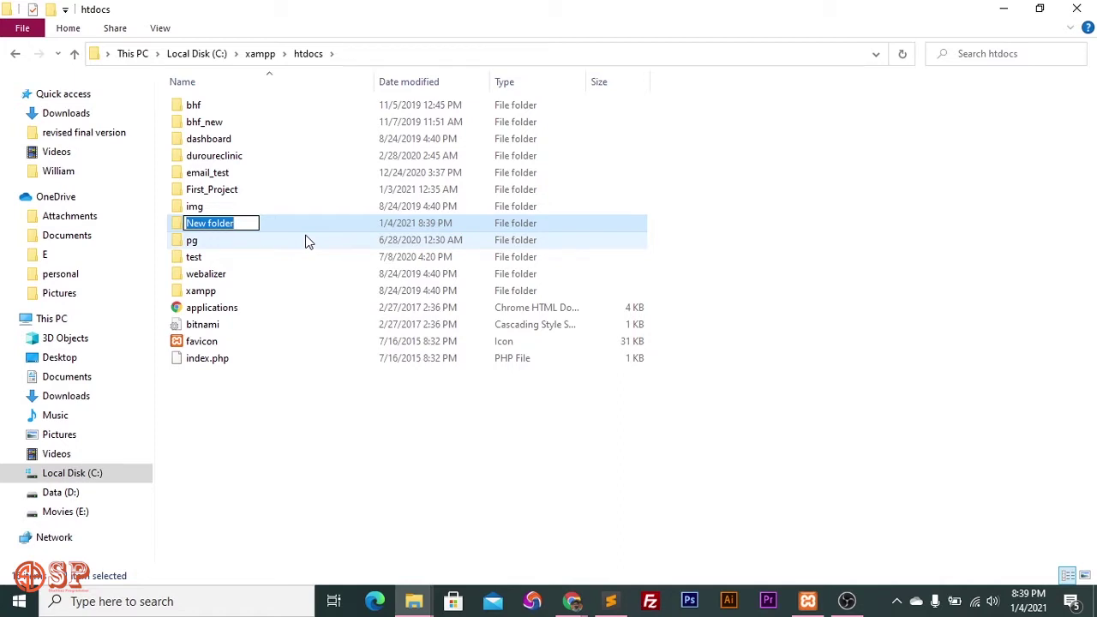
pyautogui.write('Wordpress')
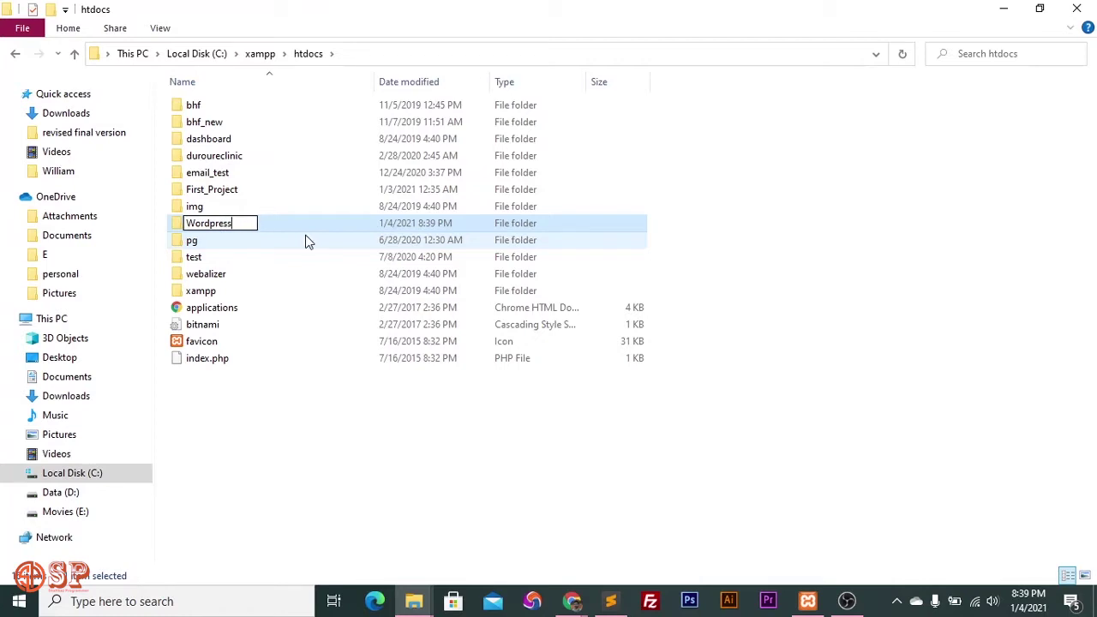
pyautogui.write('_Website')
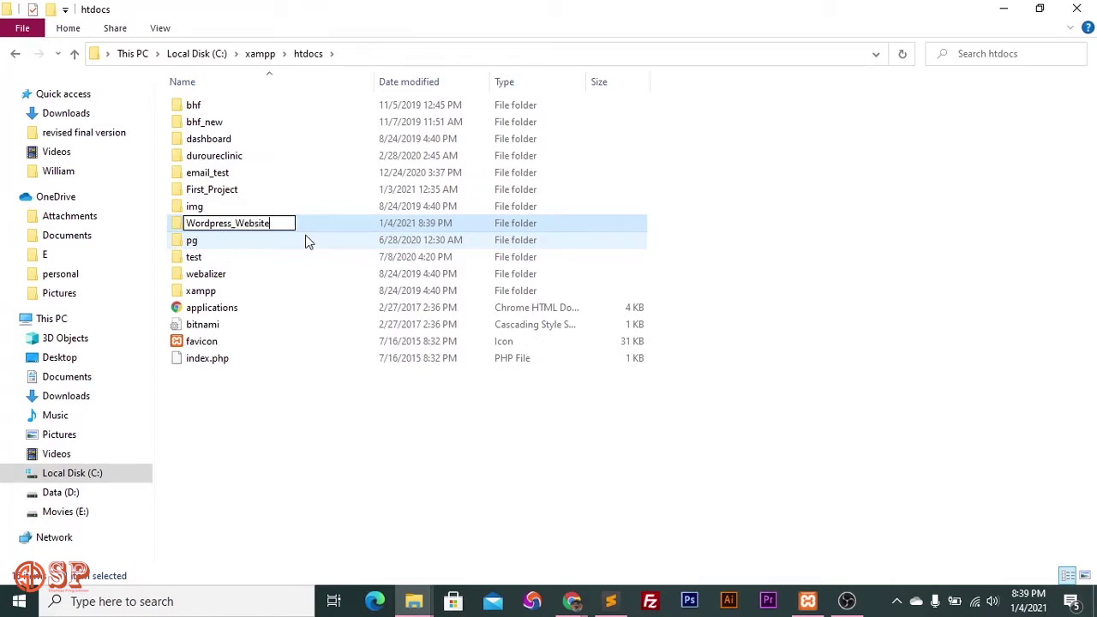
pyautogui.press('Return')
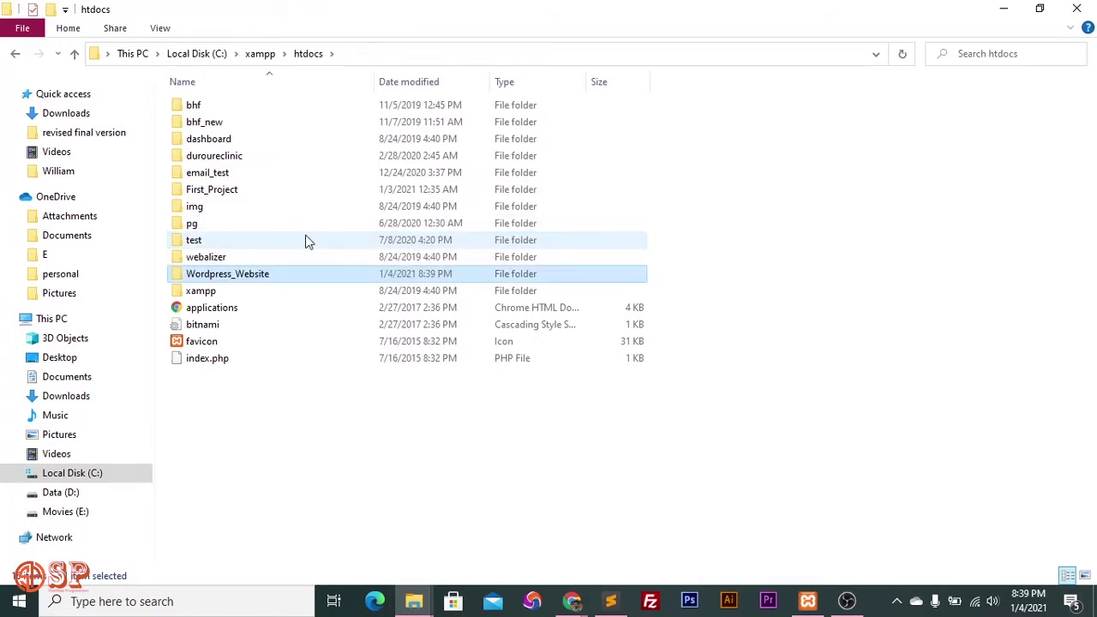
pyautogui.press('Return')
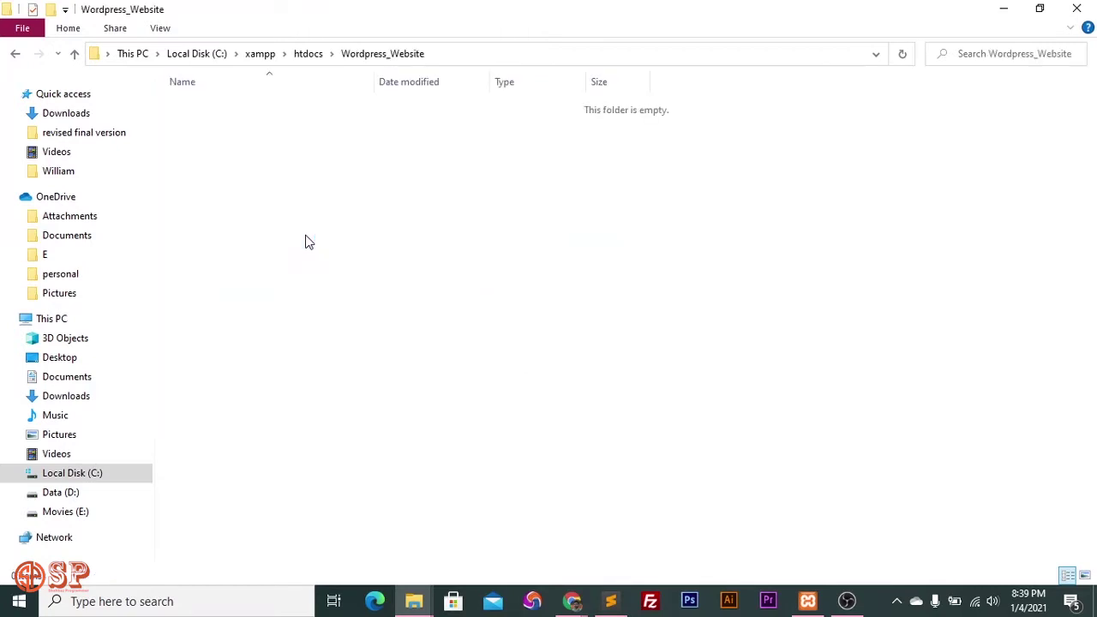
pyautogui.hotkey('ctrl', 'v')
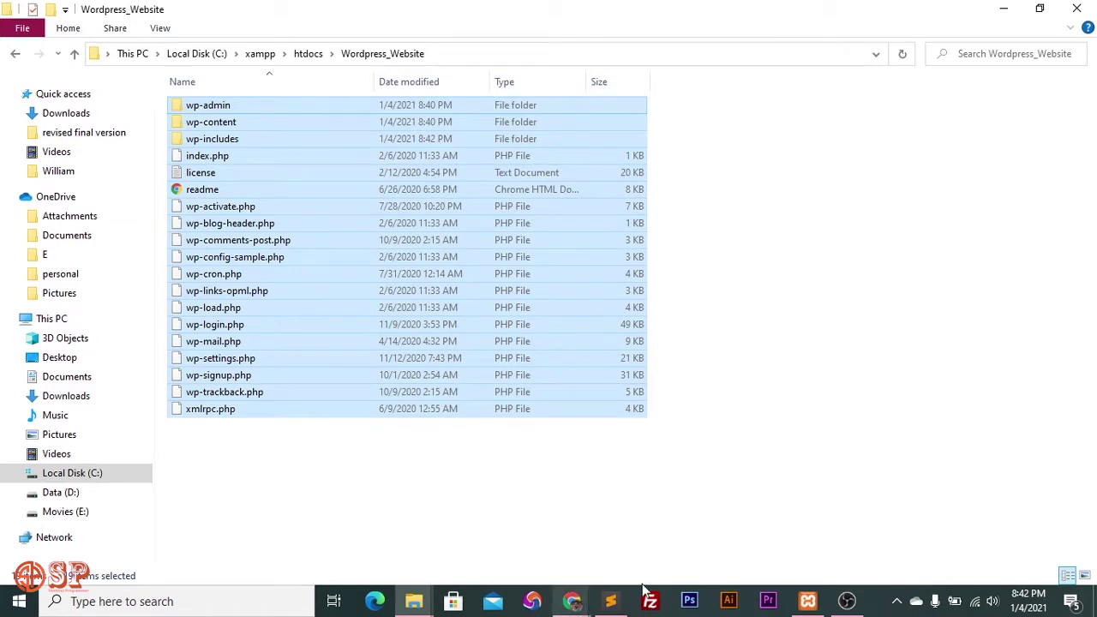
# Start Apache, MySQL and FileZilla in XAMPP Control Panel, then switch to Chrome.
pyautogui.click(811, 601)
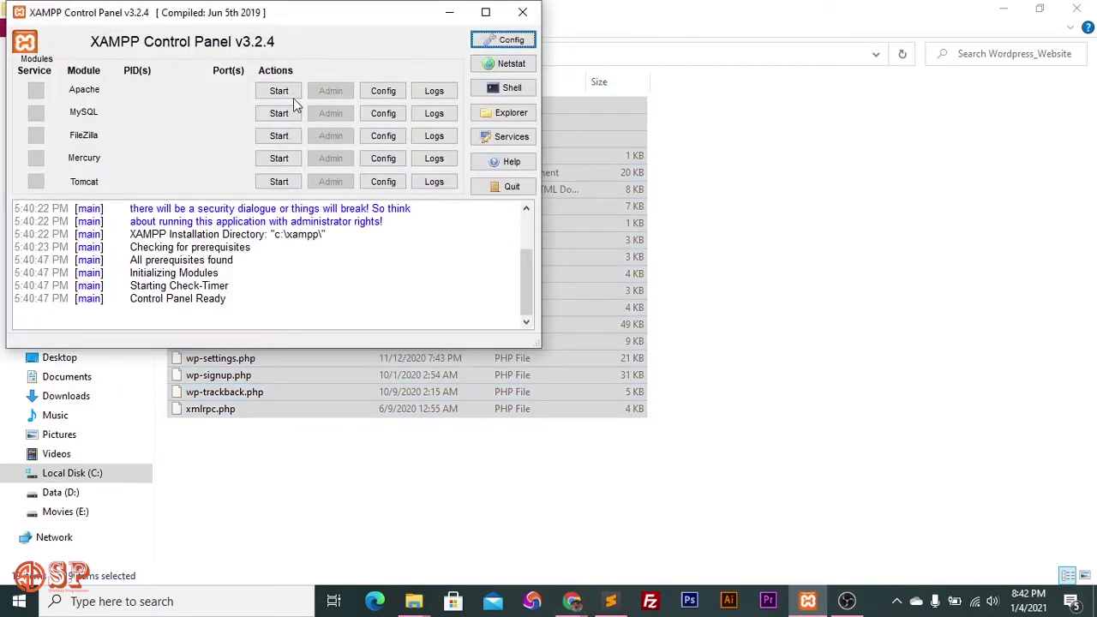
pyautogui.click(289, 94)
pyautogui.click(286, 113)
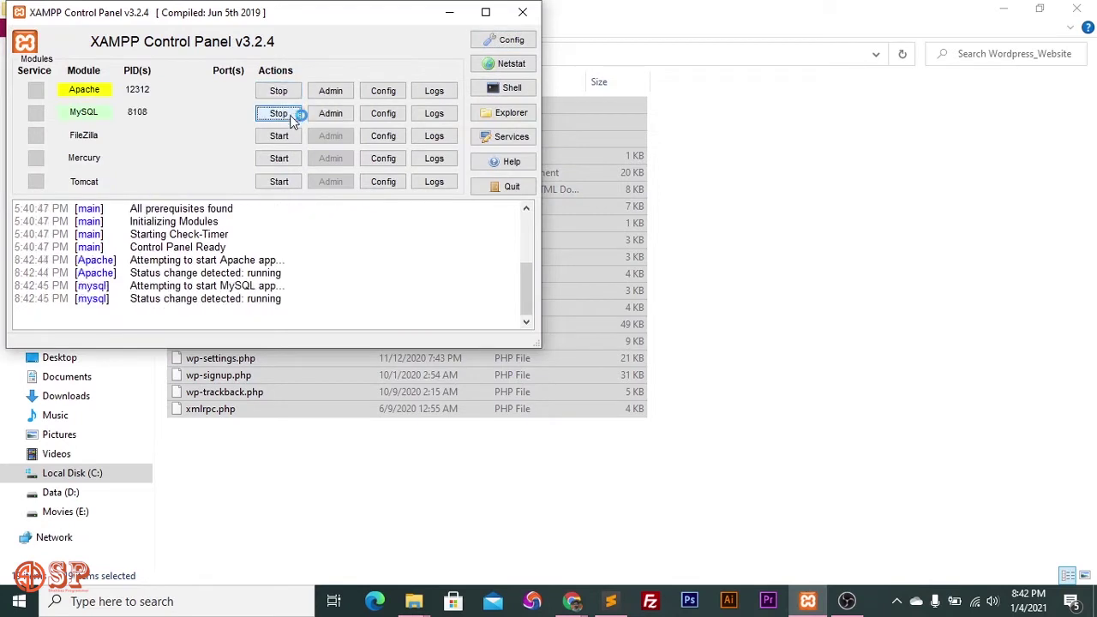
pyautogui.click(279, 136)
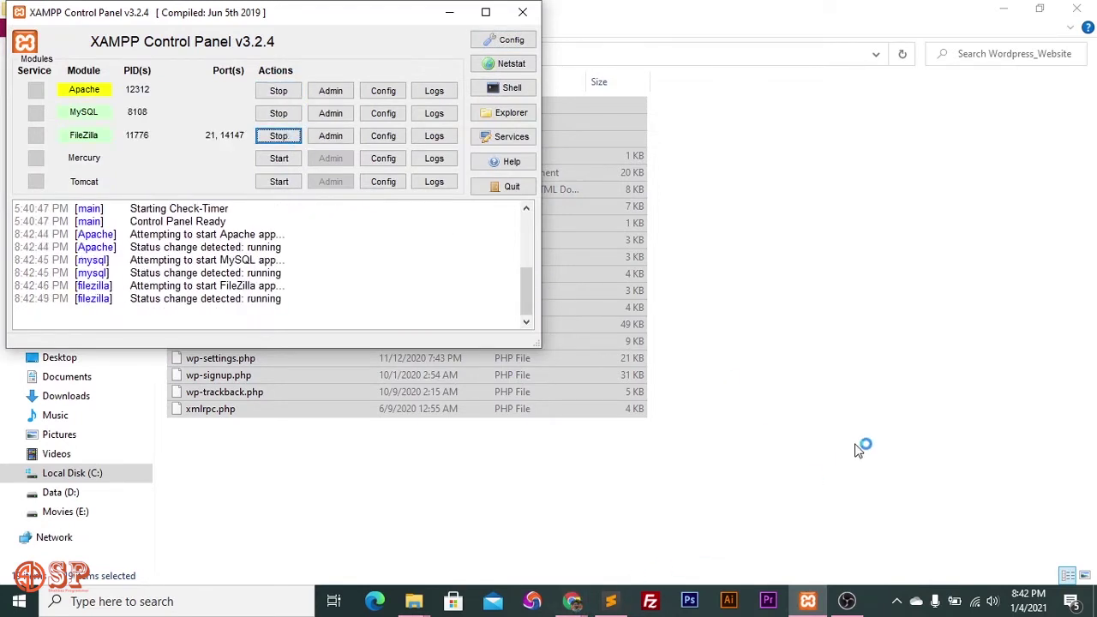
pyautogui.hotkey('alt', 'Tab')
pyautogui.click(737, 238)
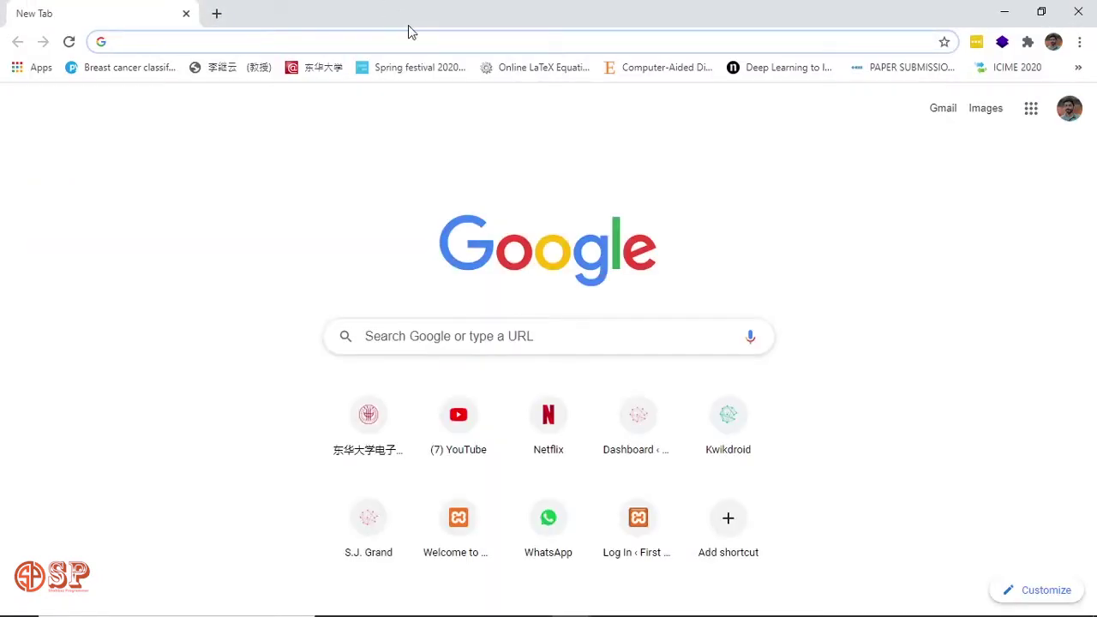
# Load localhost/wordpress_website in Chrome to reach the WordPress setup page.
pyautogui.write('lo')
pyautogui.press('Right')
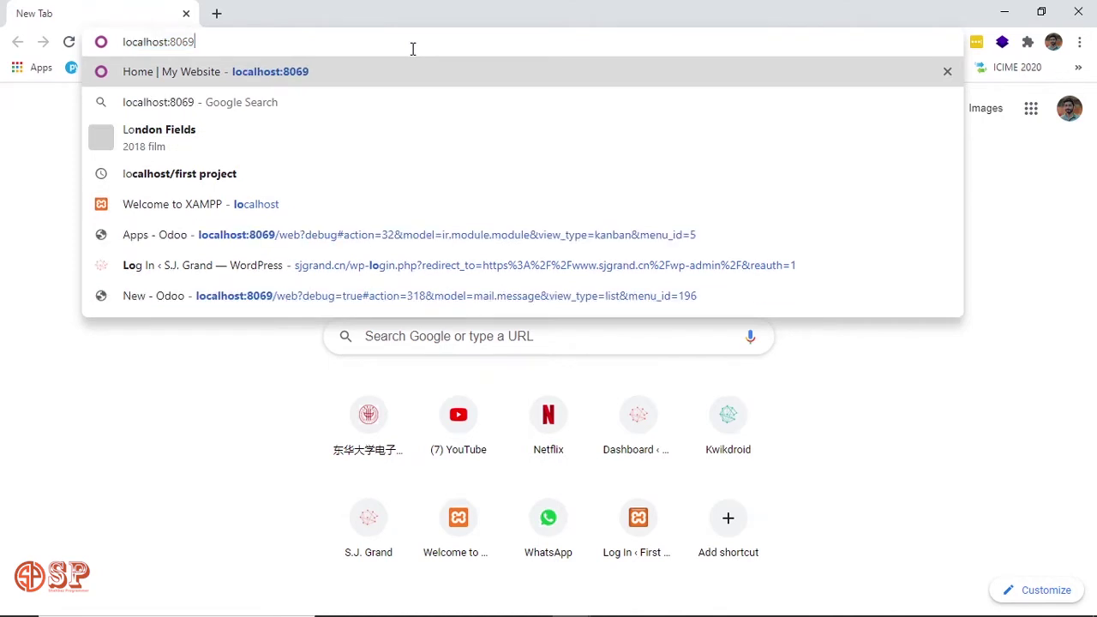
pyautogui.press('BackSpace')
pyautogui.press('BackSpace')
pyautogui.press('BackSpace')
pyautogui.press('BackSpace')
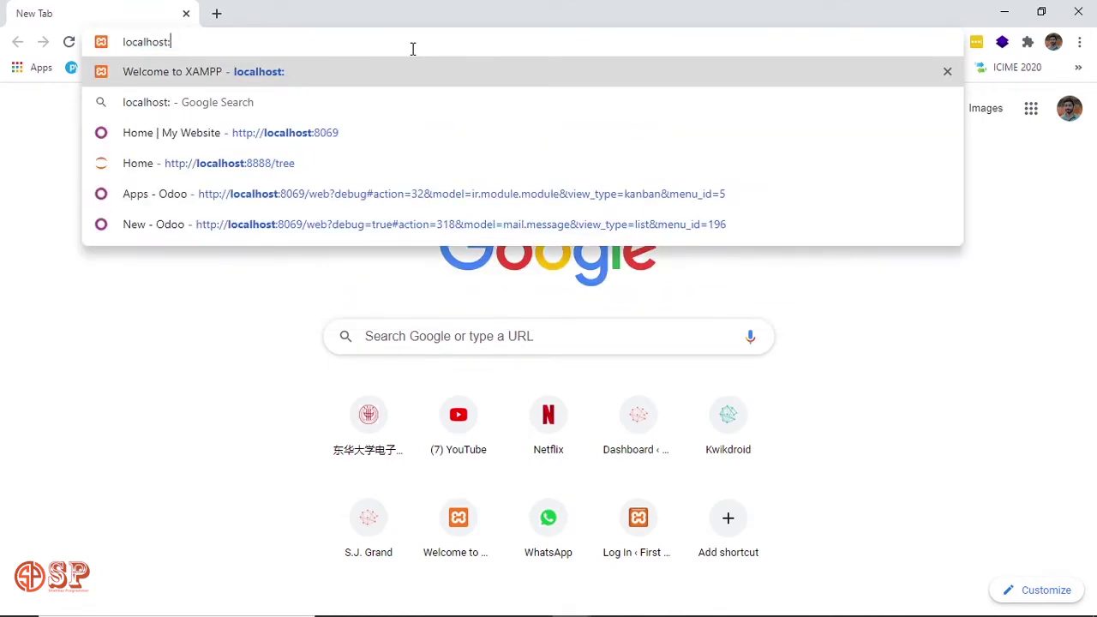
pyautogui.press('BackSpace')
pyautogui.write('/wor')
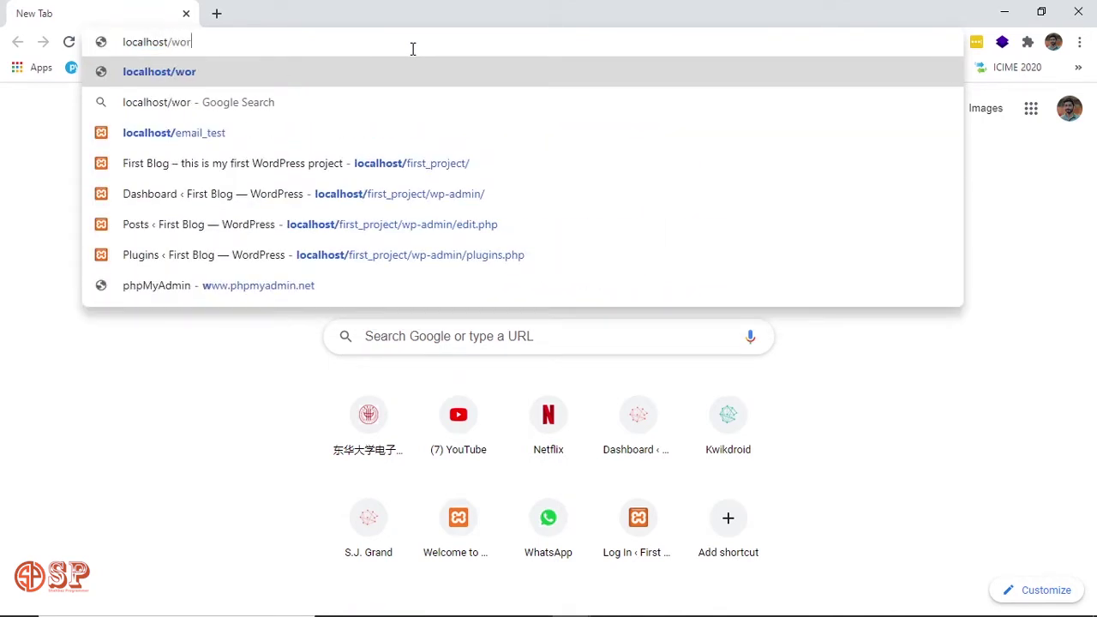
pyautogui.write('dpress_')
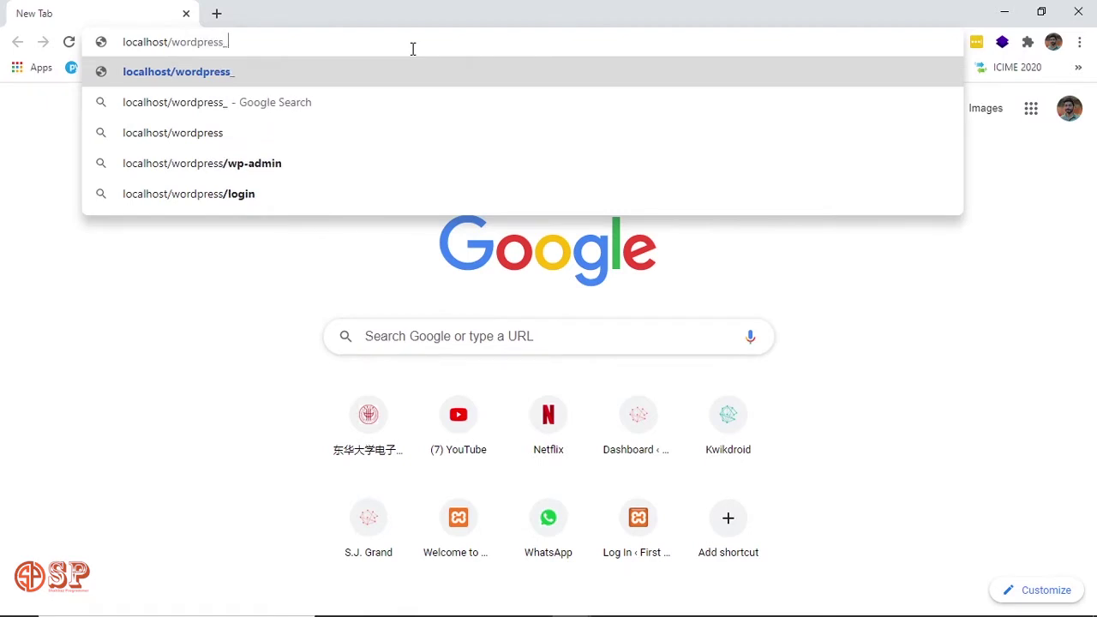
pyautogui.write('website')
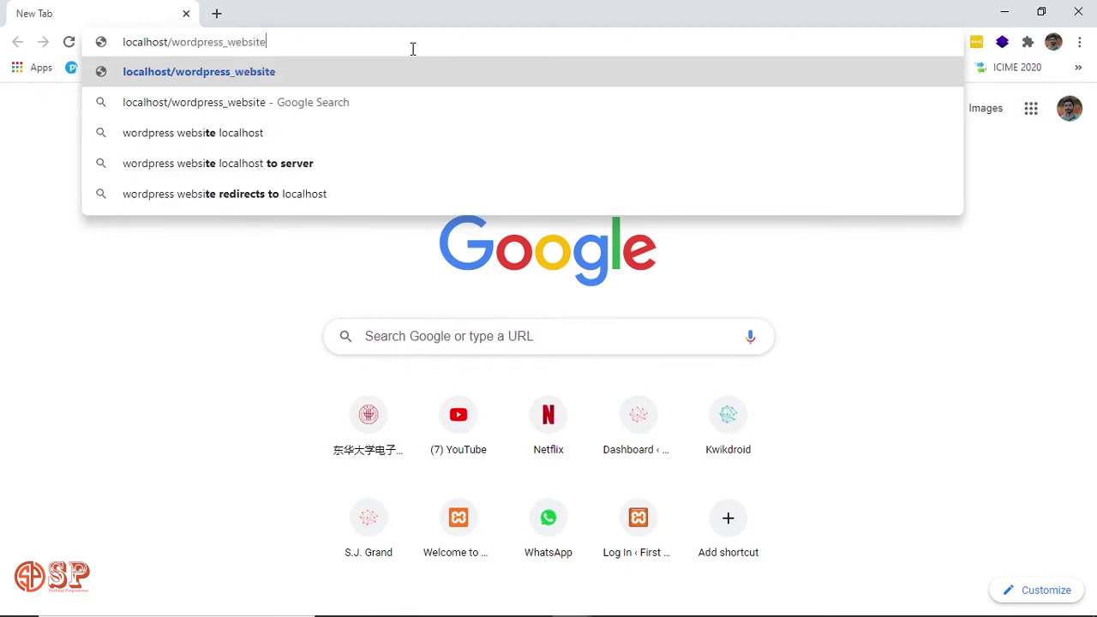
pyautogui.press('Return')
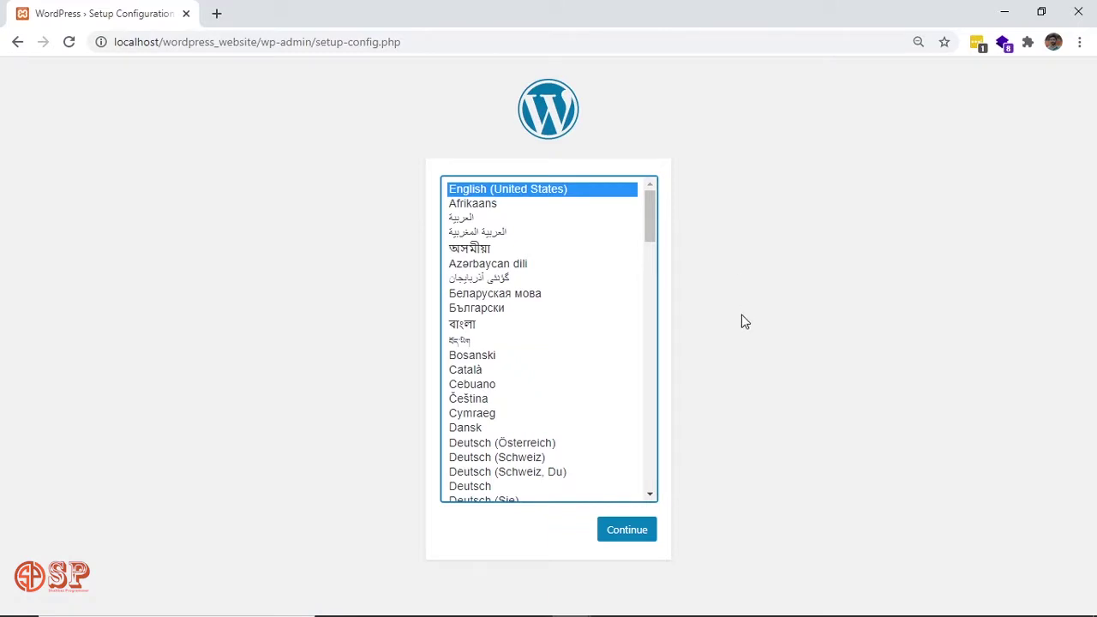
pyautogui.click(631, 530)
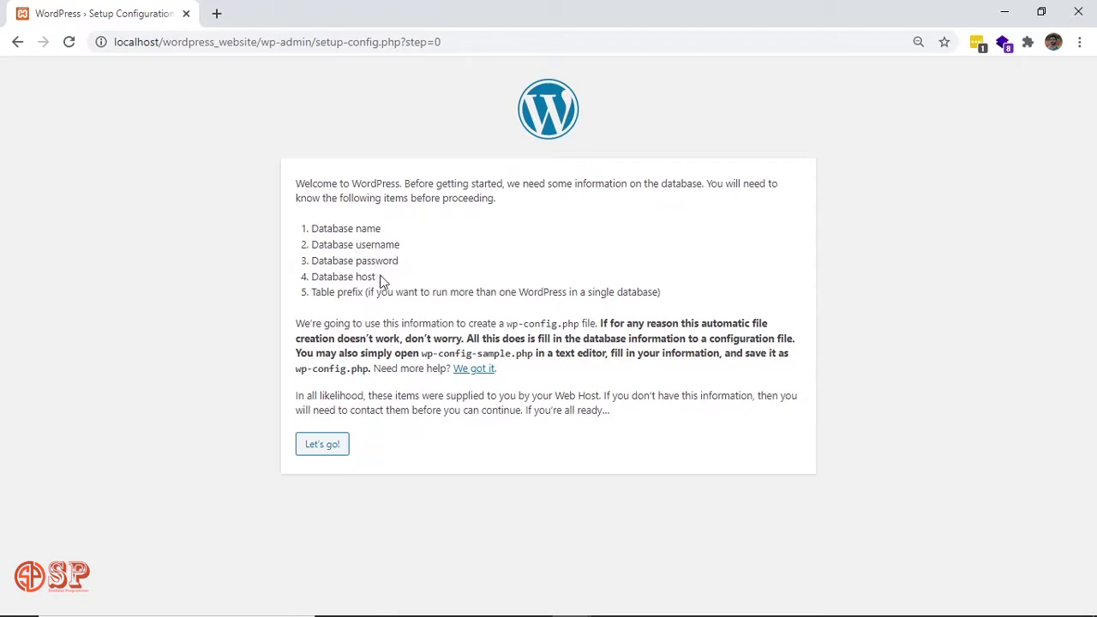
pyautogui.moveTo(384, 282); pyautogui.dragTo(313, 228)
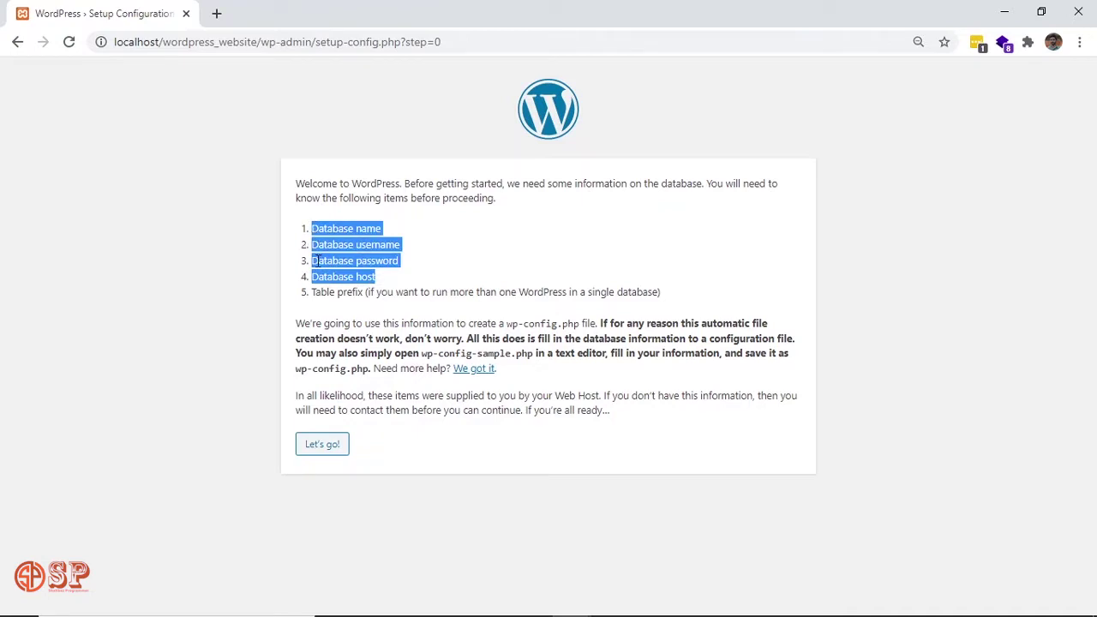
pyautogui.doubleClick(326, 292)
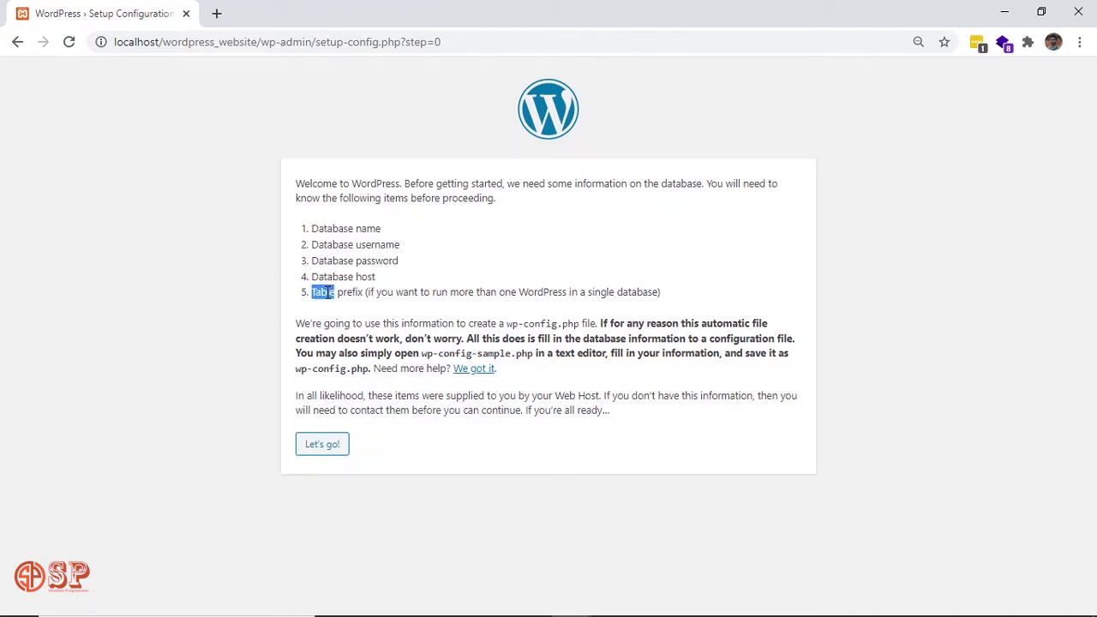
pyautogui.keyDown('shift'); pyautogui.click(671, 298); pyautogui.keyUp('shift')
pyautogui.moveTo(390, 273); pyautogui.dragTo(315, 226)
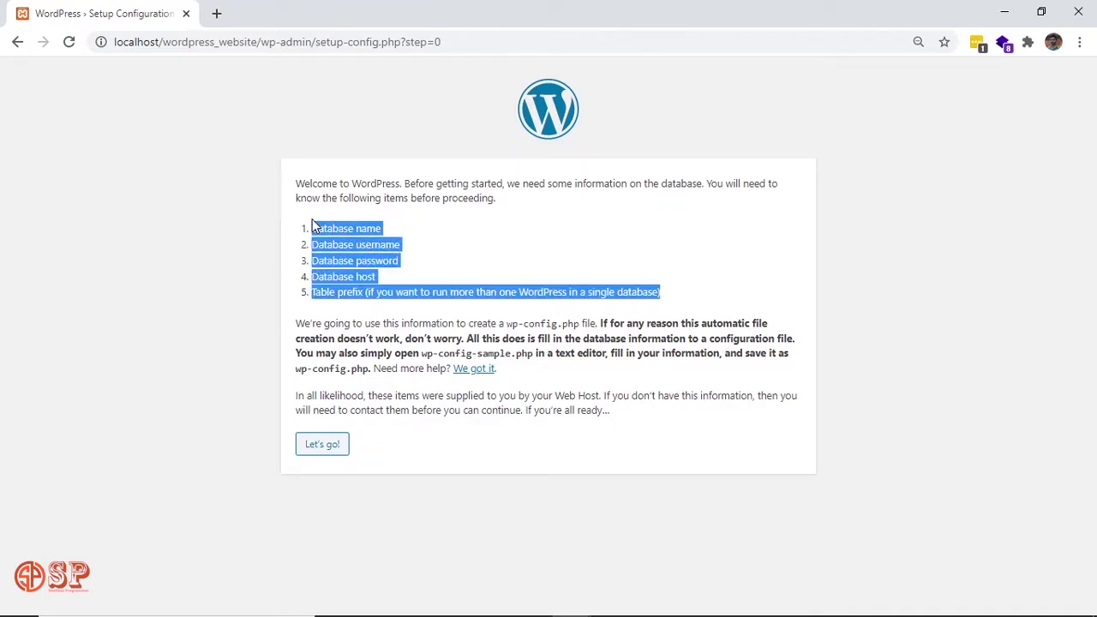
pyautogui.click(353, 258)
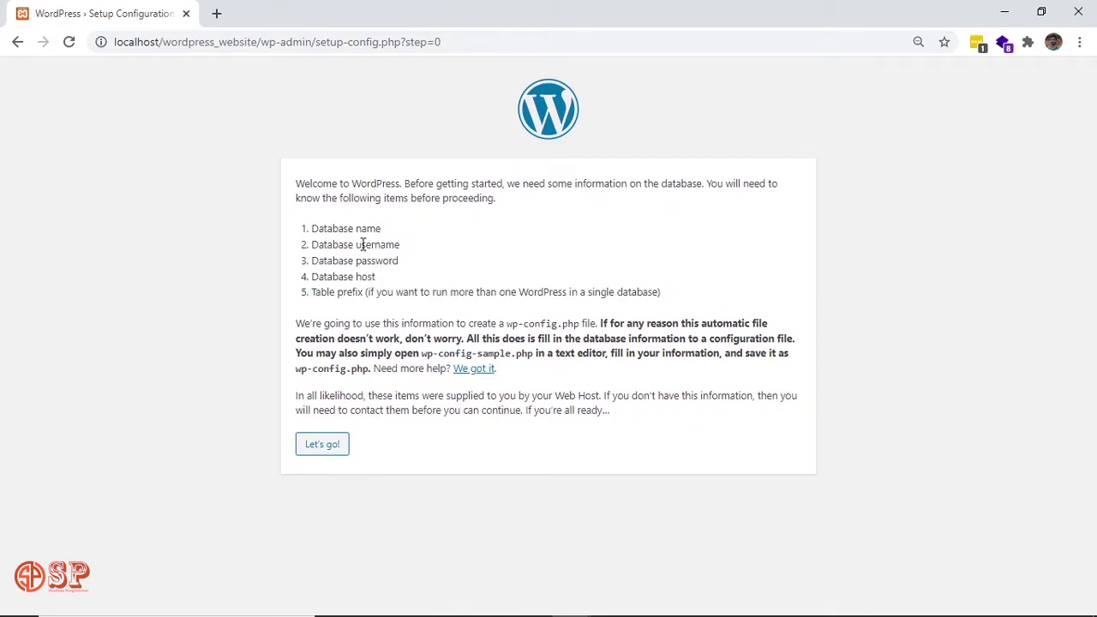
pyautogui.doubleClick(313, 229)
pyautogui.click(420, 233)
# In a new tab, go to the suggested localhost/phpmyadmin address.
pyautogui.click(217, 15)
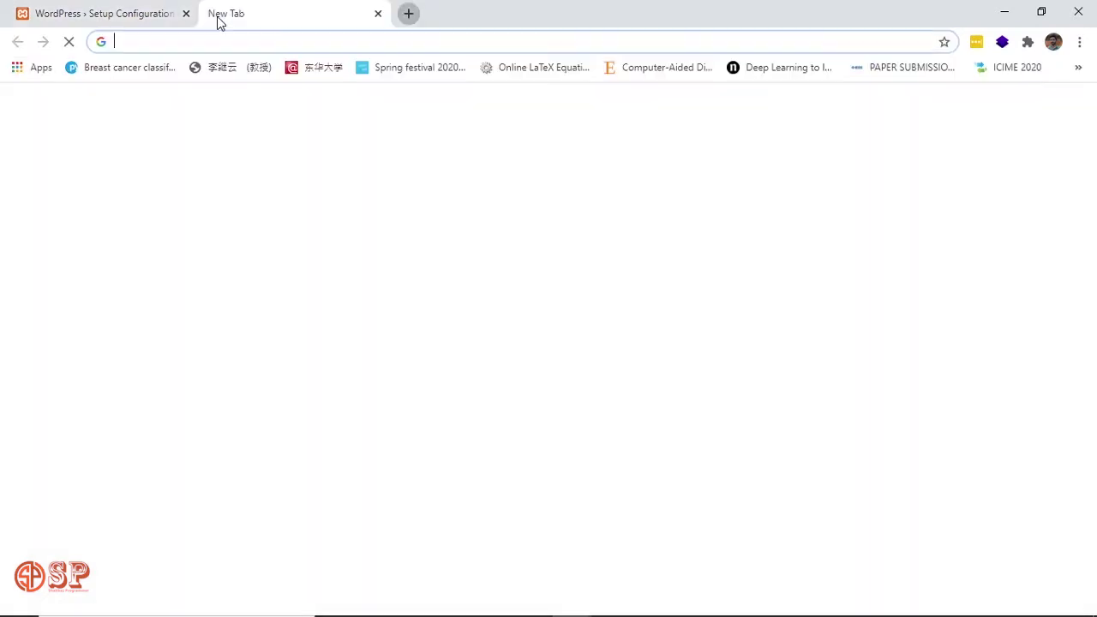
pyautogui.write('localhost:806')
pyautogui.press('BackSpace')
pyautogui.press('BackSpace')
pyautogui.press('BackSpace')
pyautogui.press('BackSpace')
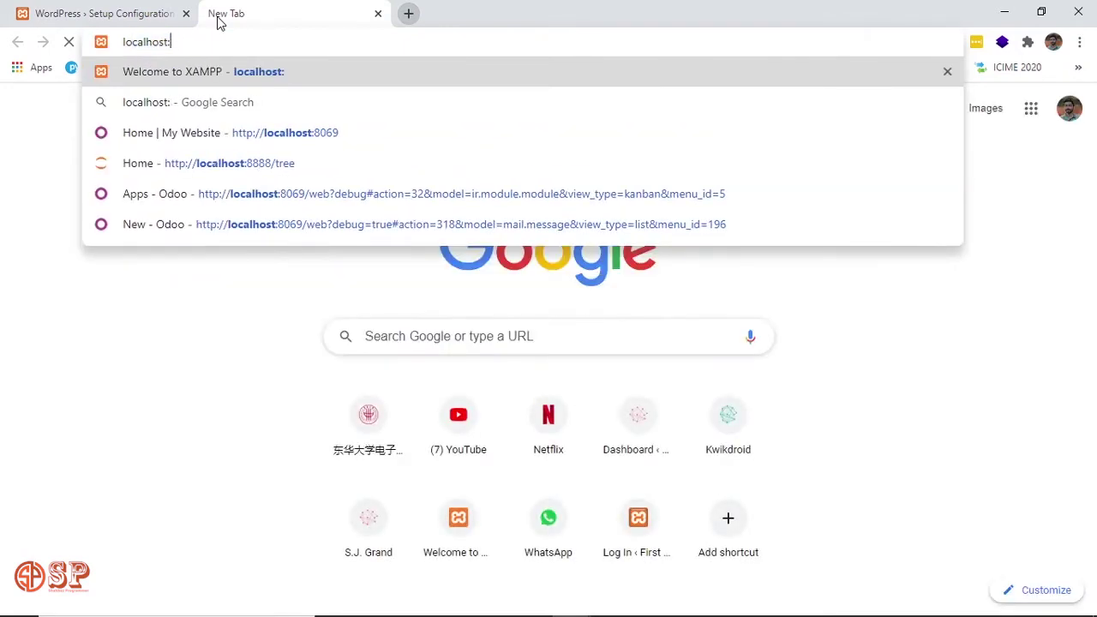
pyautogui.write('/php')
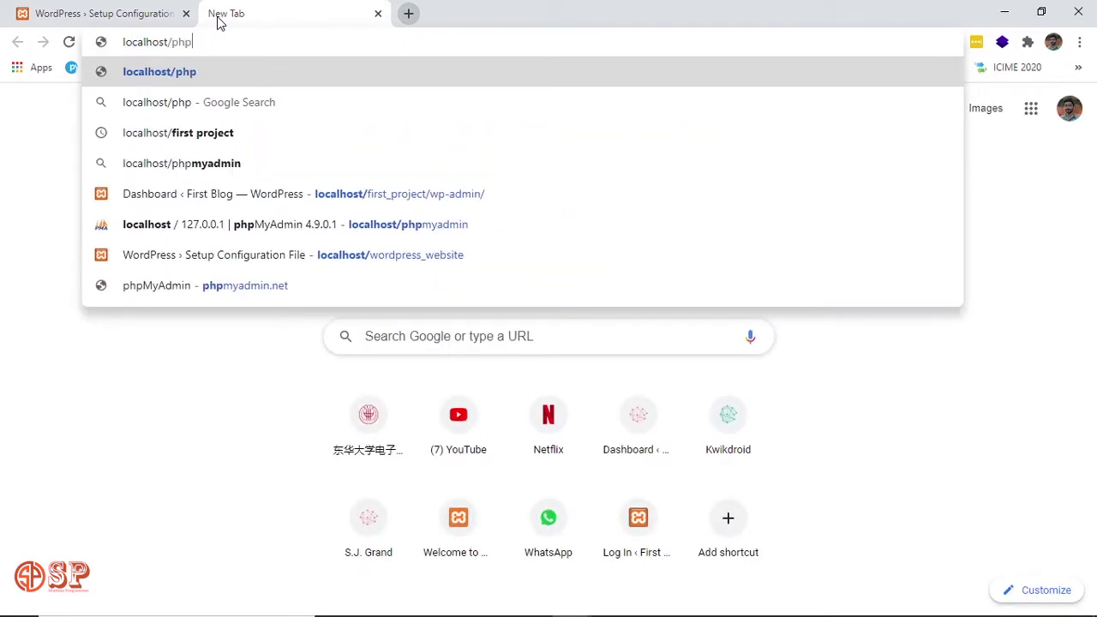
pyautogui.press('Down')
pyautogui.press('Down')
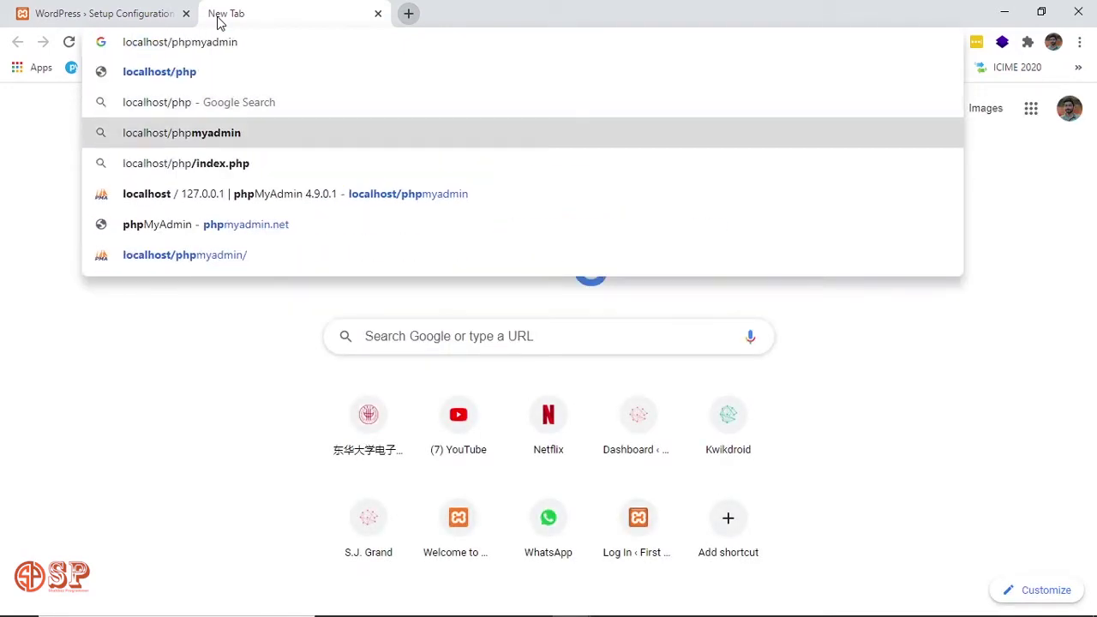
pyautogui.press('Return')
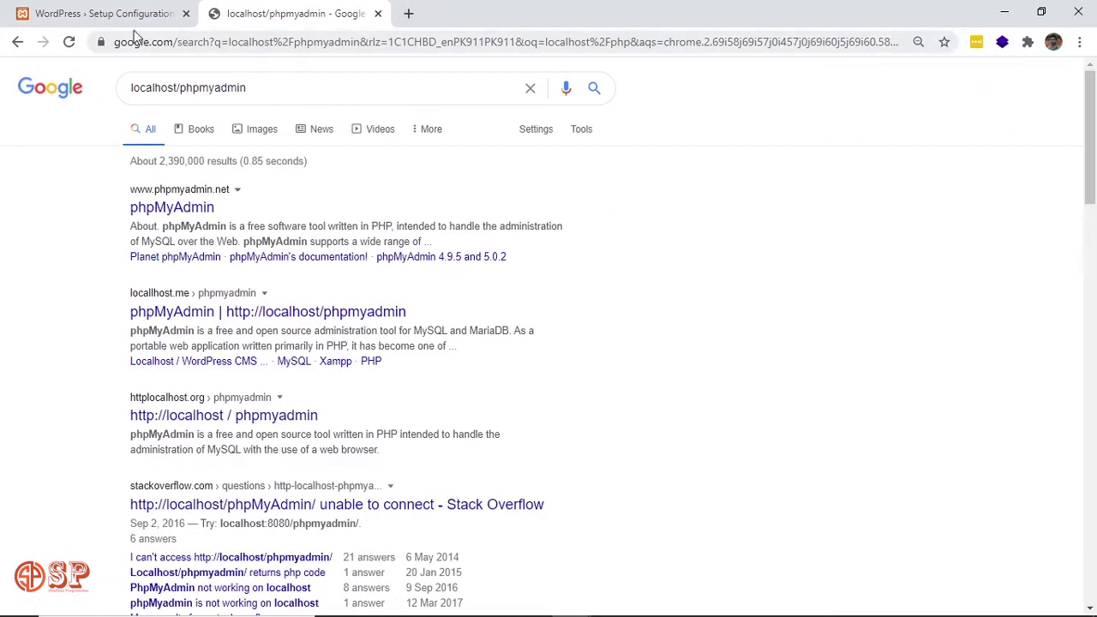
# Retype localhost/phpmyadmin in the address bar and load it.
pyautogui.click(159, 43)
pyautogui.write('l')
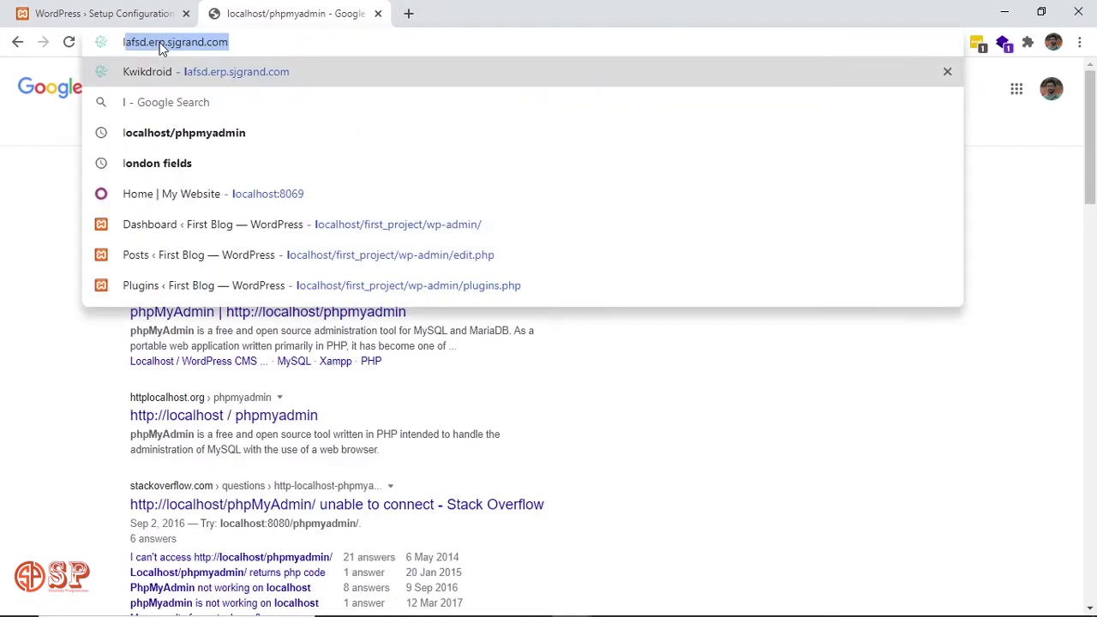
pyautogui.write('ocalhost:8069')
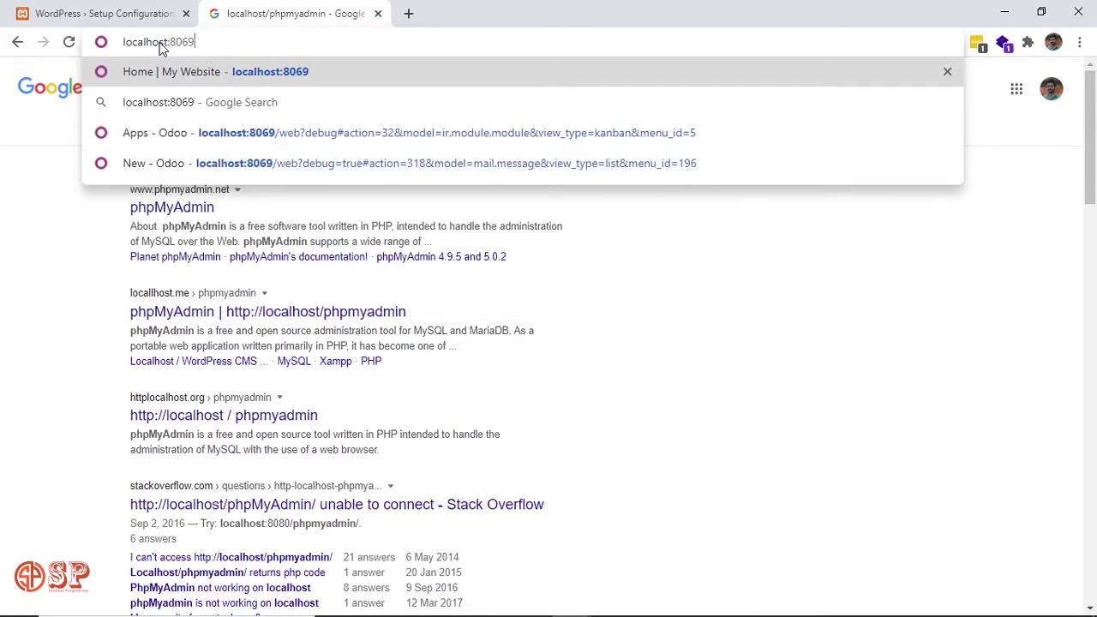
pyautogui.press('BackSpace')
pyautogui.press('BackSpace')
pyautogui.press('BackSpace')
pyautogui.press('BackSpace')
pyautogui.press('BackSpace')
pyautogui.write('/')
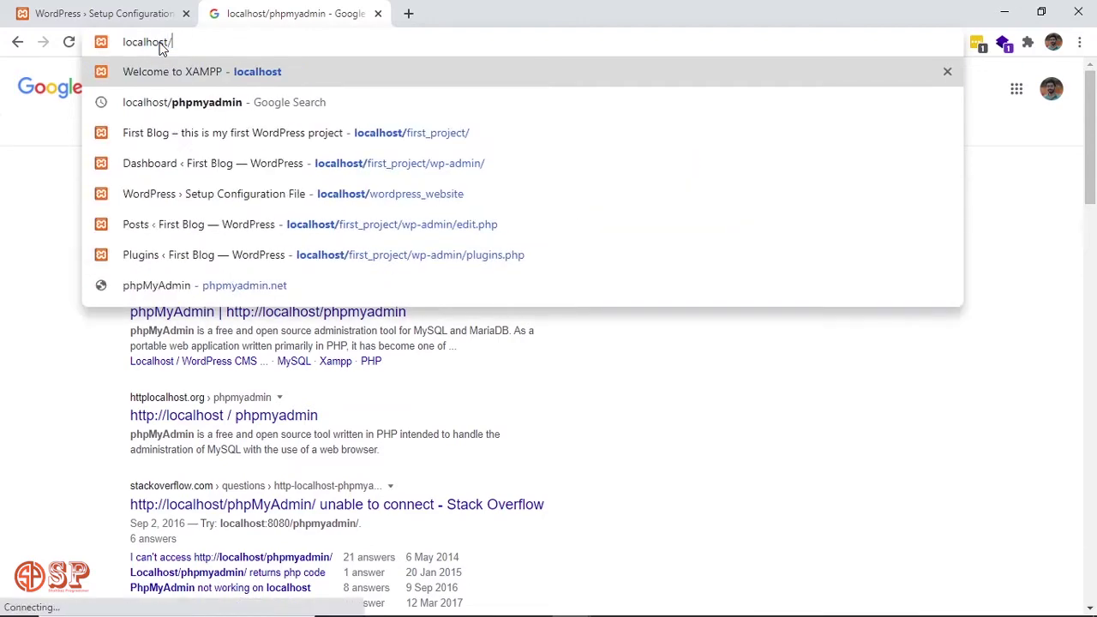
pyautogui.write('php')
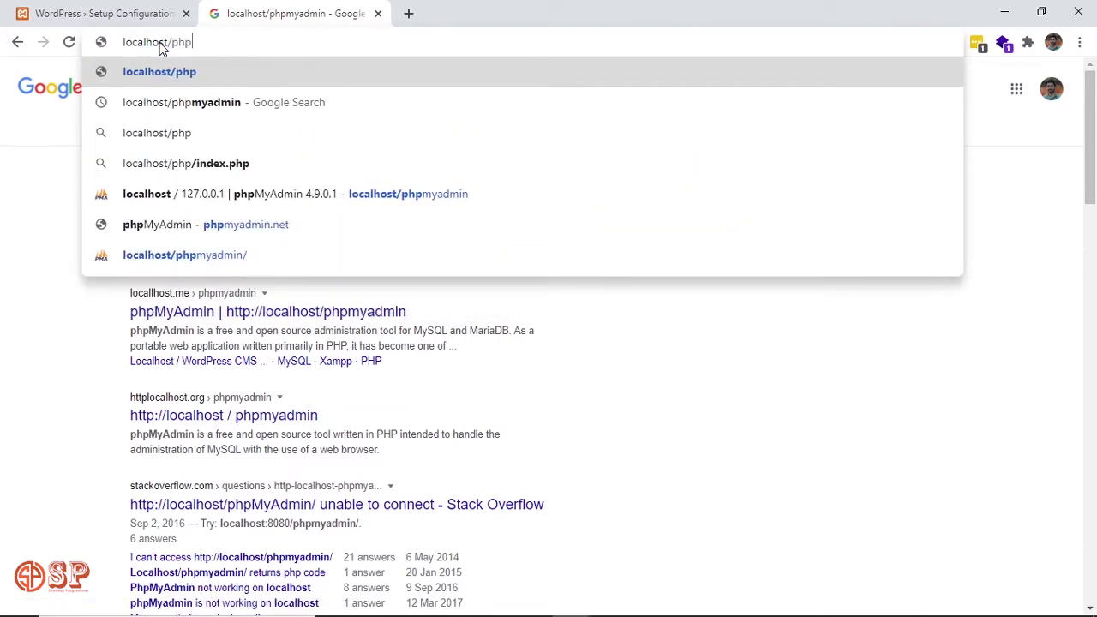
pyautogui.write('myadmin')
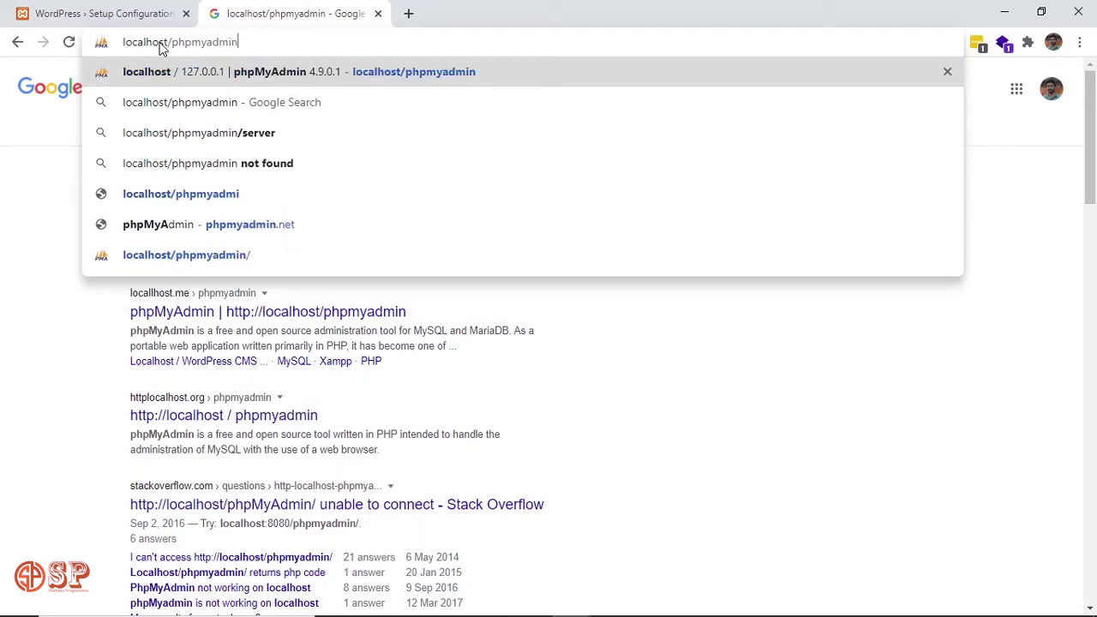
pyautogui.press('Return')
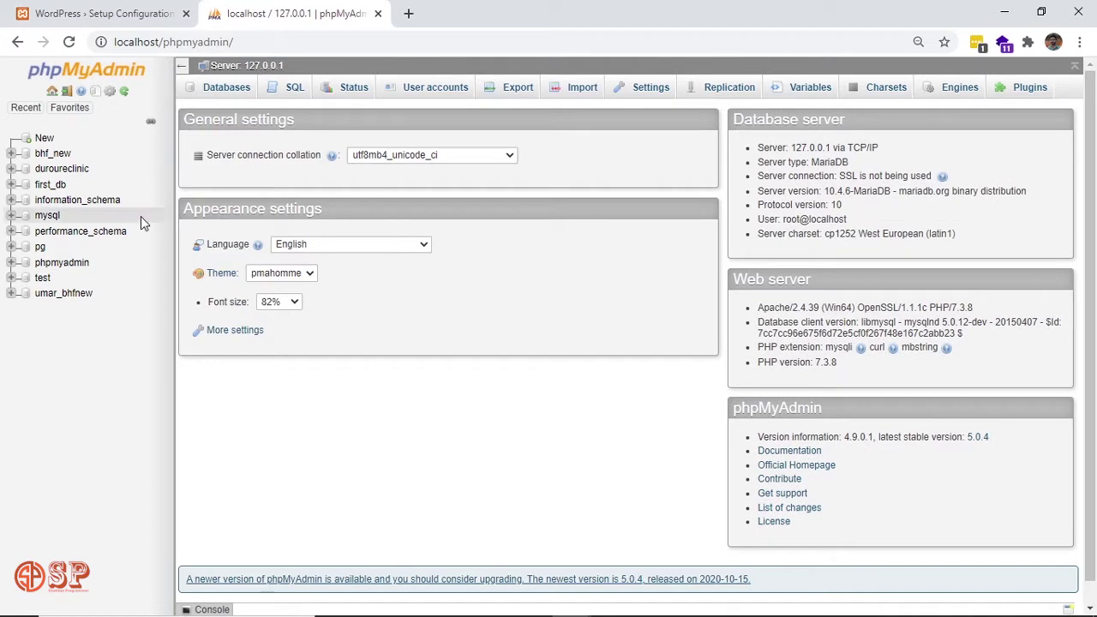
# Create an empty database named my_web, then switch back to the WordPress setup tab.
pyautogui.click(44, 140)
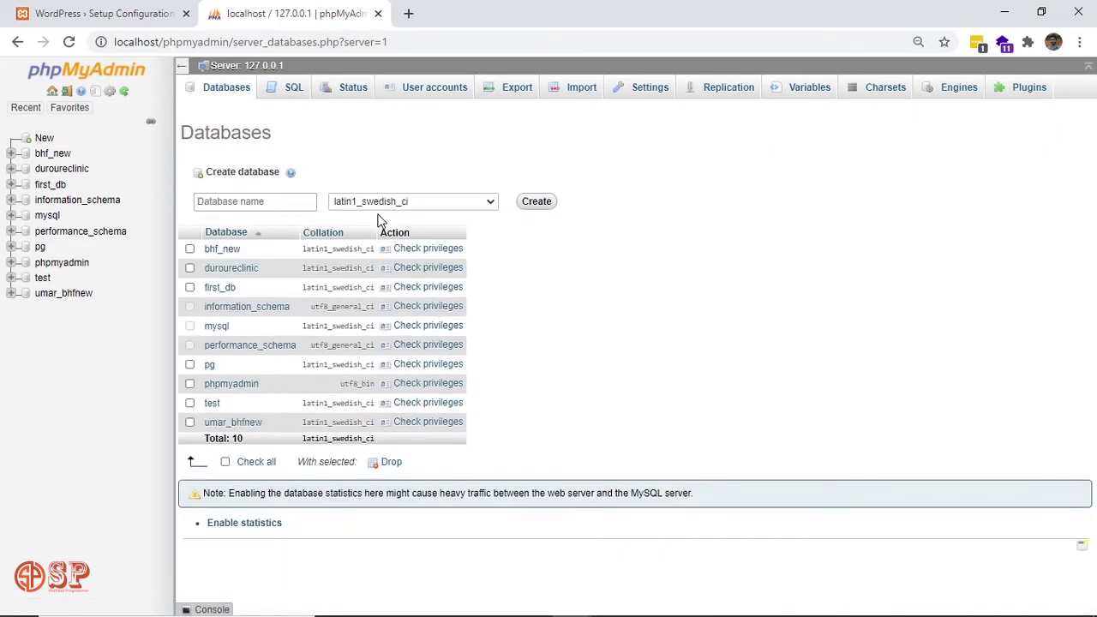
pyautogui.click(284, 202)
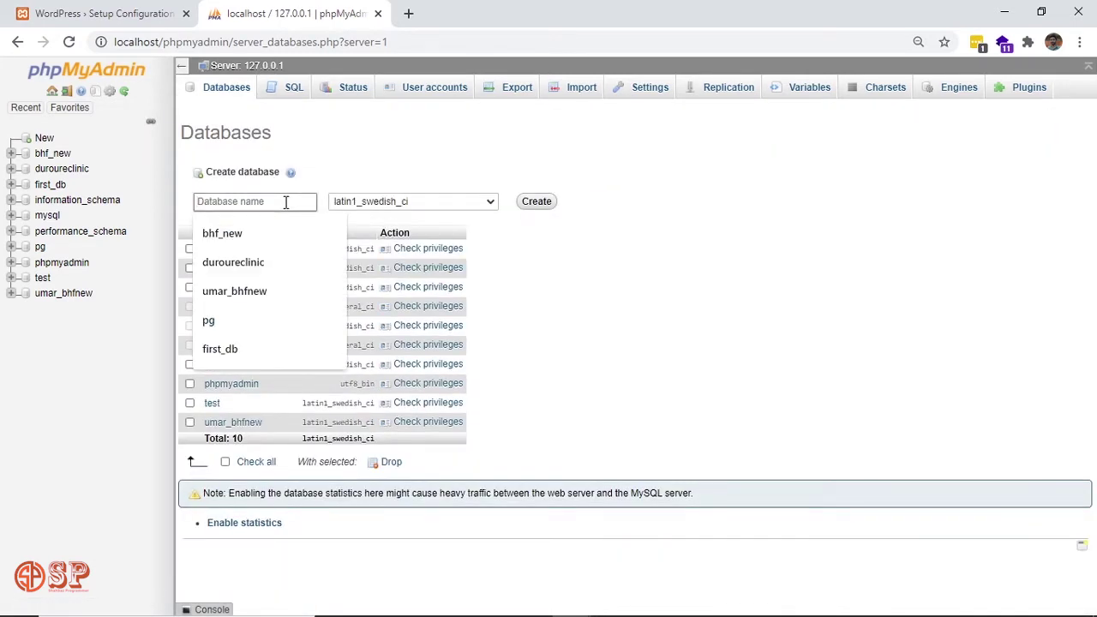
pyautogui.write('my_web')
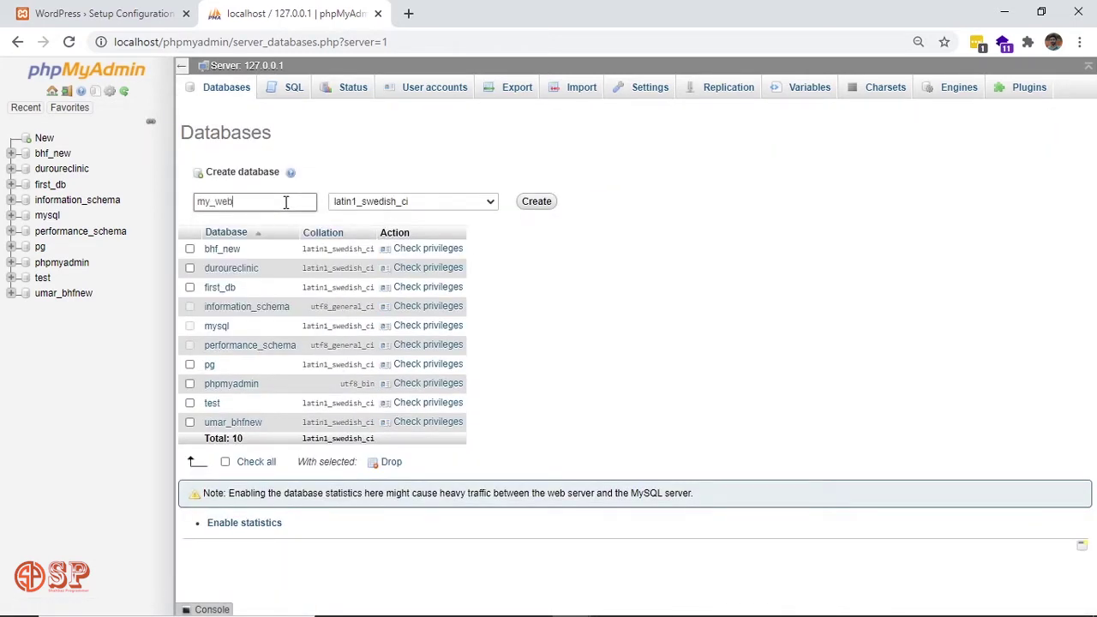
pyautogui.click(538, 203)
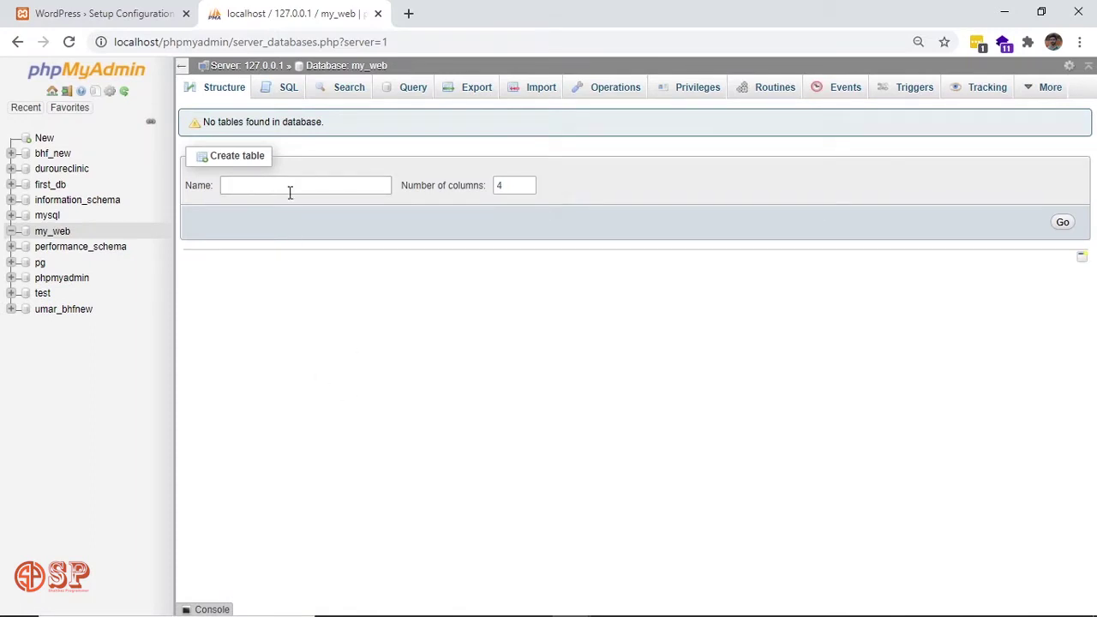
pyautogui.tripleClick(227, 122)
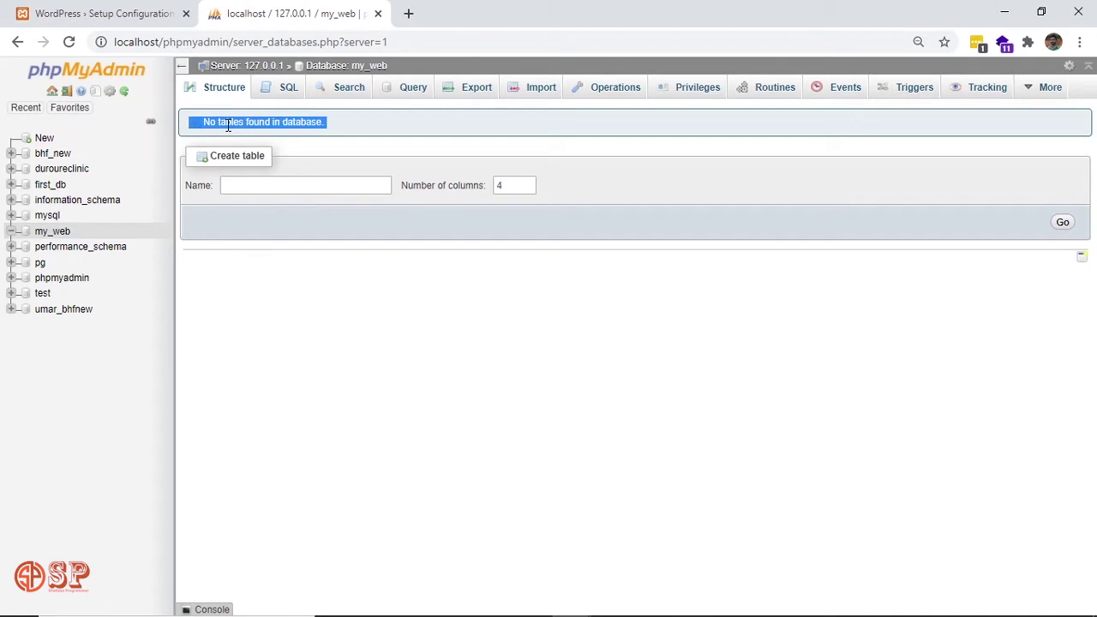
pyautogui.click(329, 130)
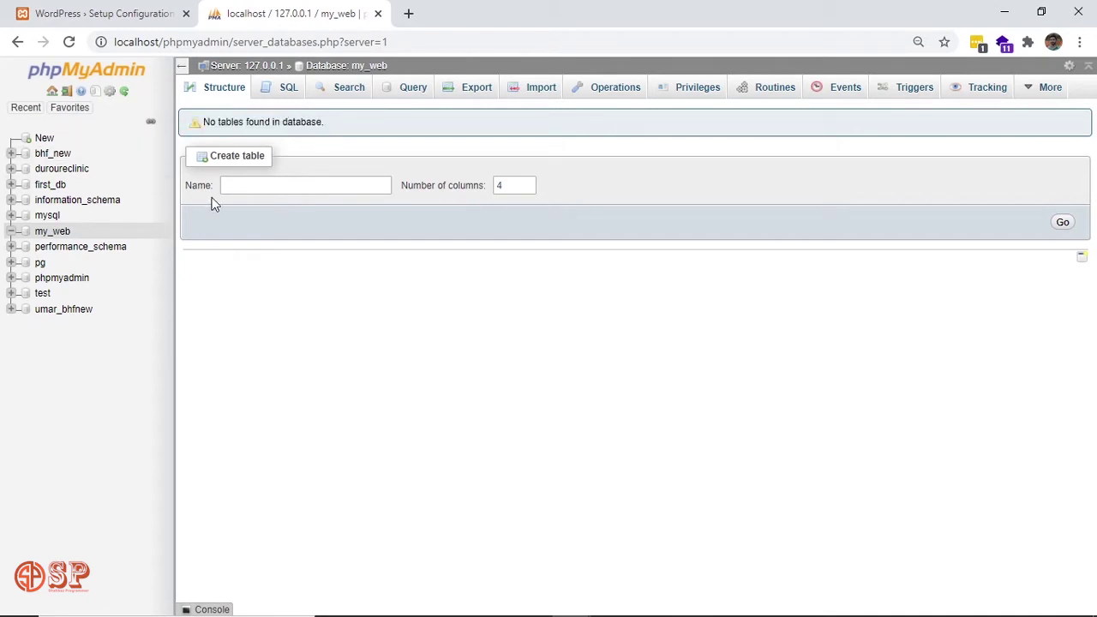
pyautogui.click(124, 8)
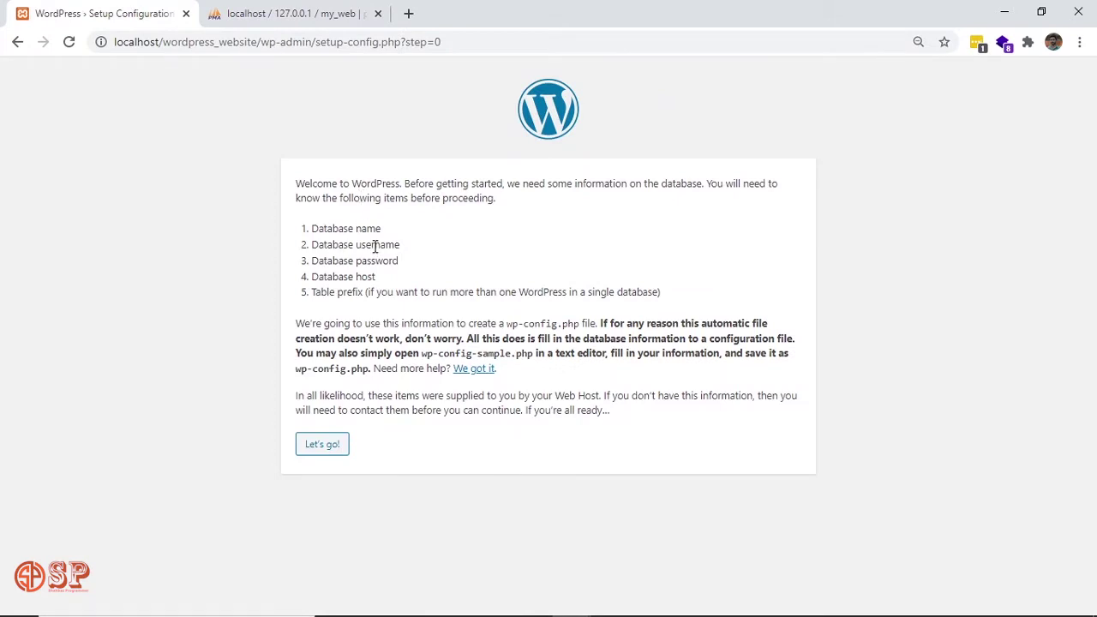
# Enter database name my_web and username root, leaving the password empty.
pyautogui.click(325, 449)
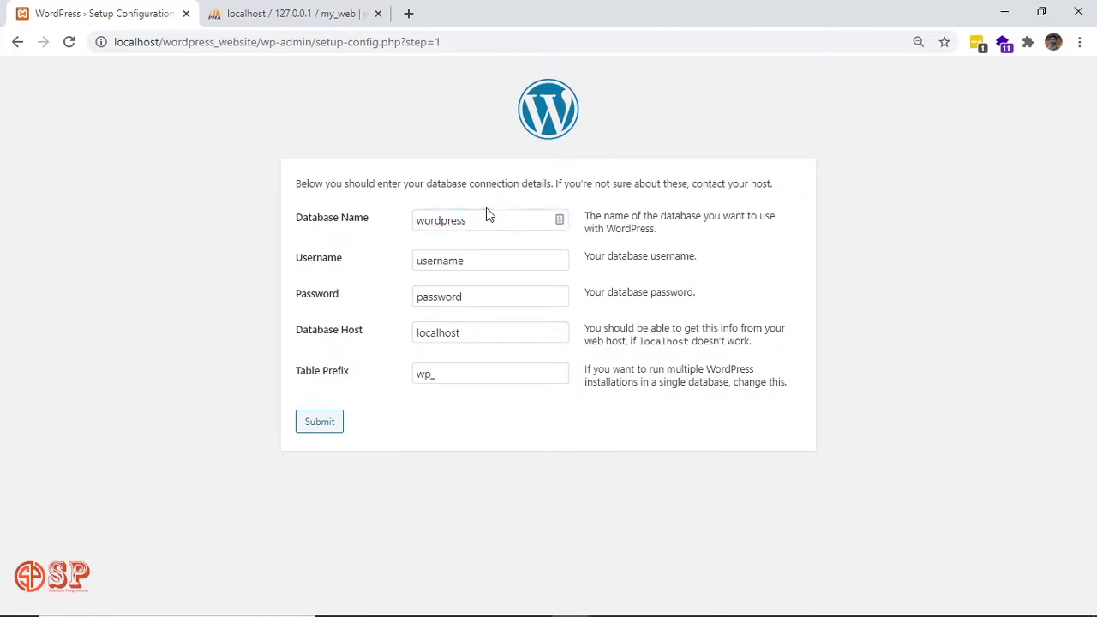
pyautogui.doubleClick(488, 212)
pyautogui.press('BackSpace')
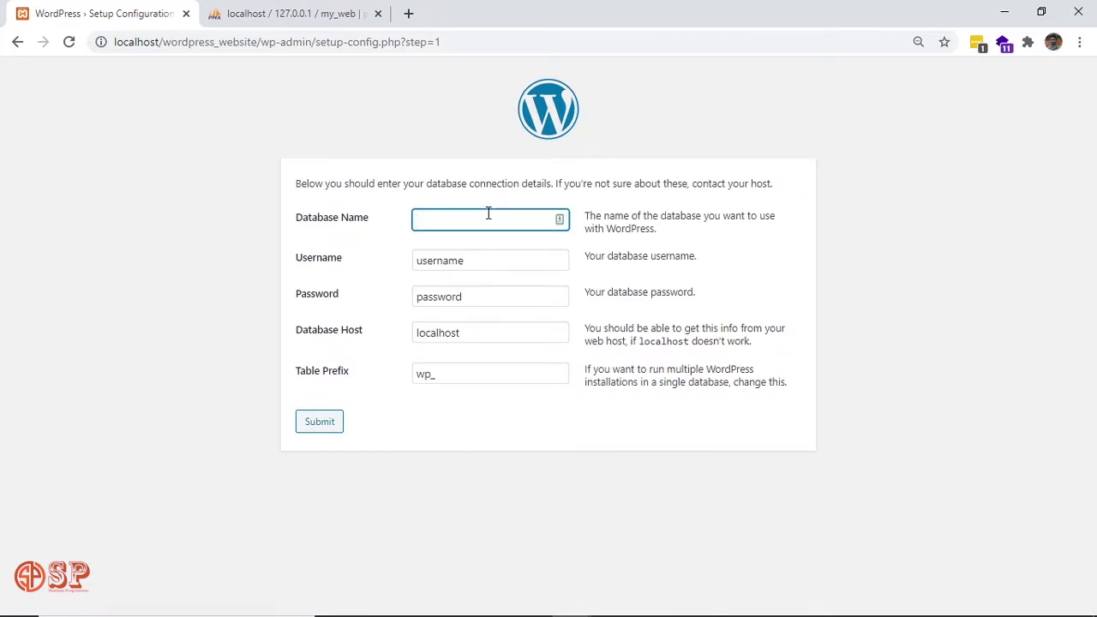
pyautogui.write('my_web')
pyautogui.doubleClick(486, 258)
pyautogui.press('BackSpace')
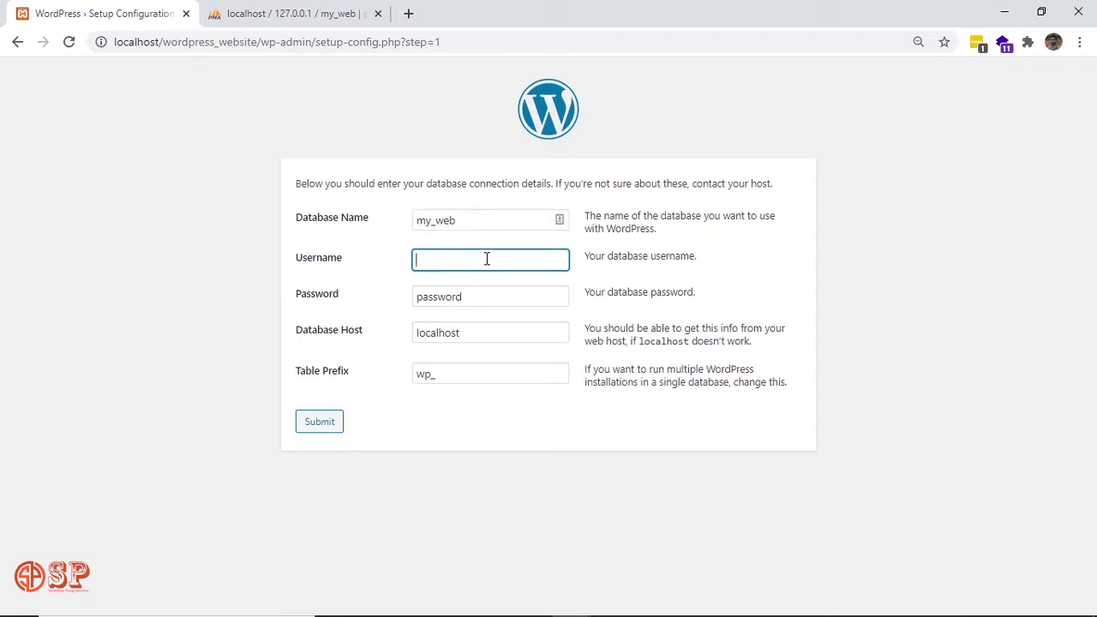
pyautogui.write('root')
pyautogui.click(394, 259)
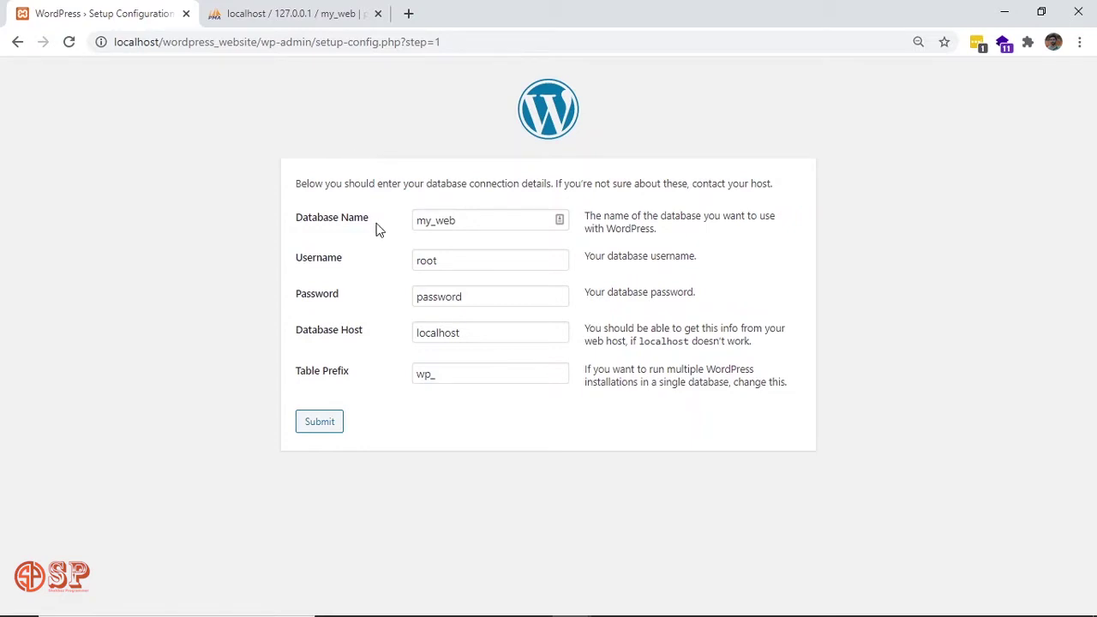
pyautogui.click(465, 258)
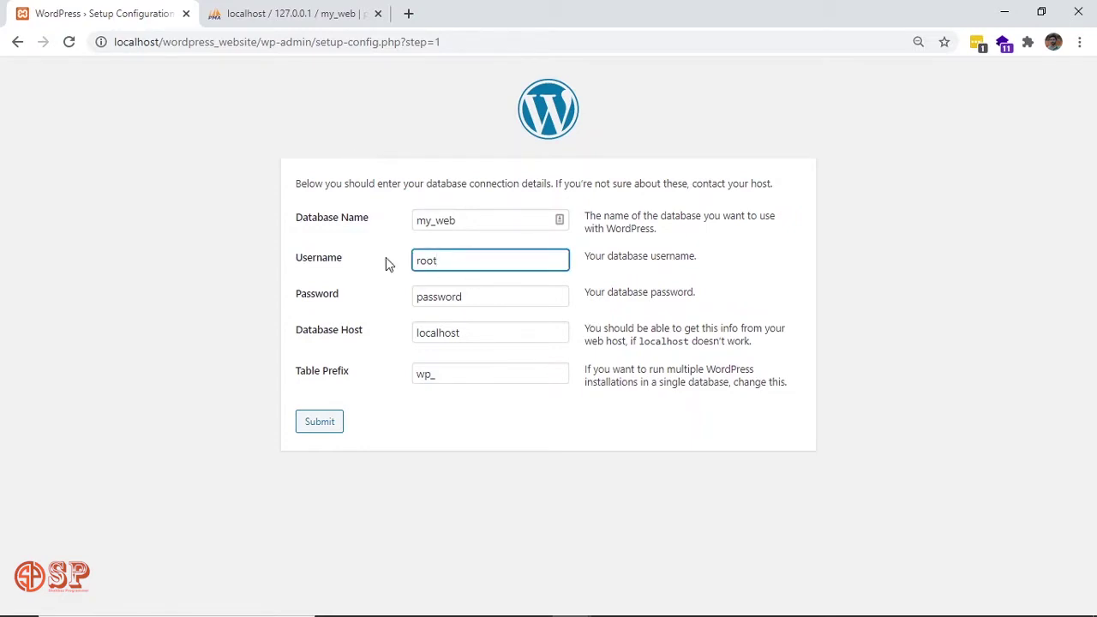
pyautogui.doubleClick(454, 298)
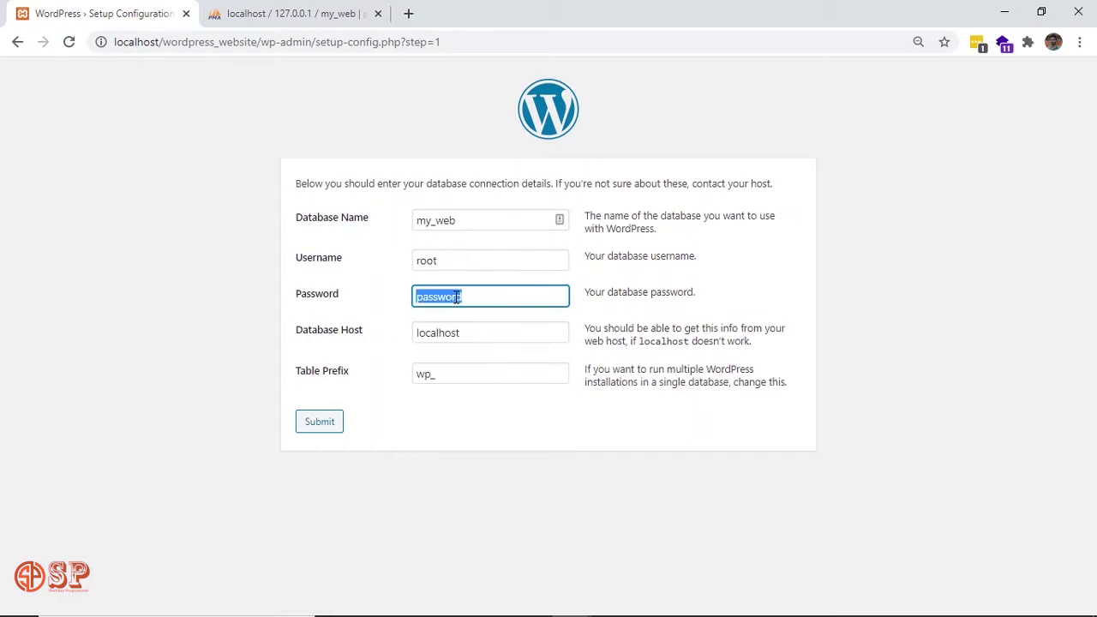
pyautogui.press('BackSpace')
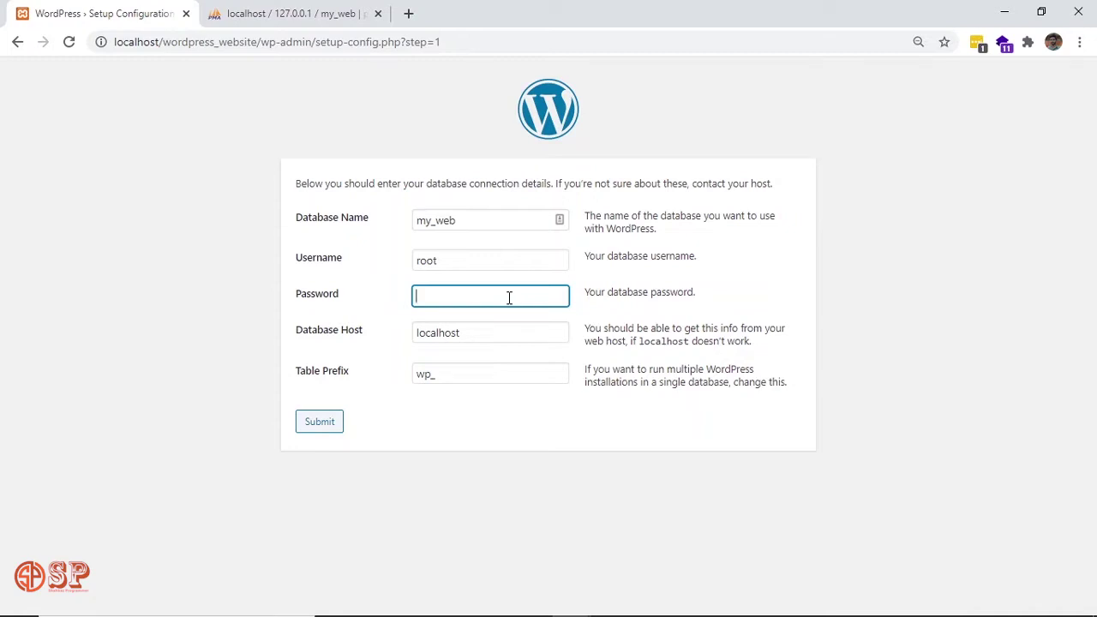
pyautogui.click(369, 296)
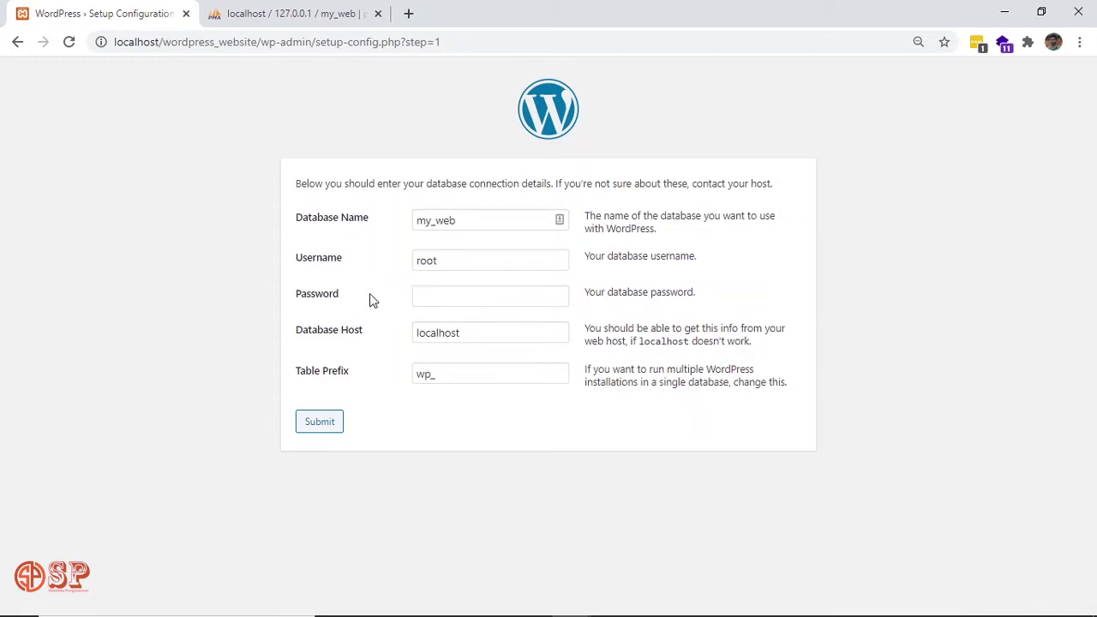
# Keep host localhost and table prefix wp_, and submit the connection details.
pyautogui.click(483, 337)
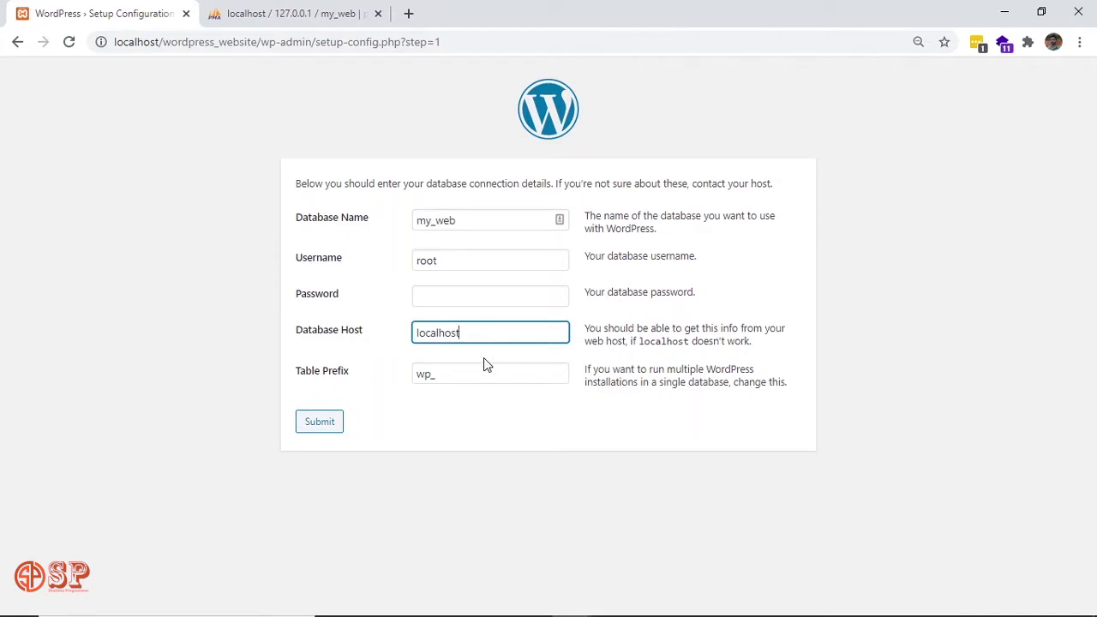
pyautogui.click(484, 359)
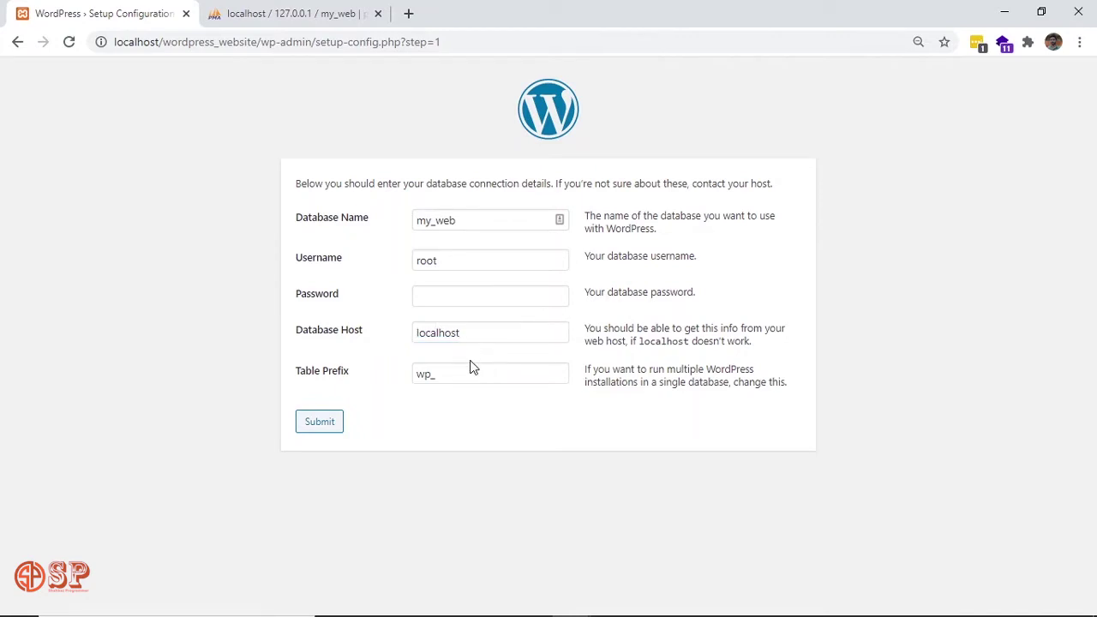
pyautogui.doubleClick(470, 378)
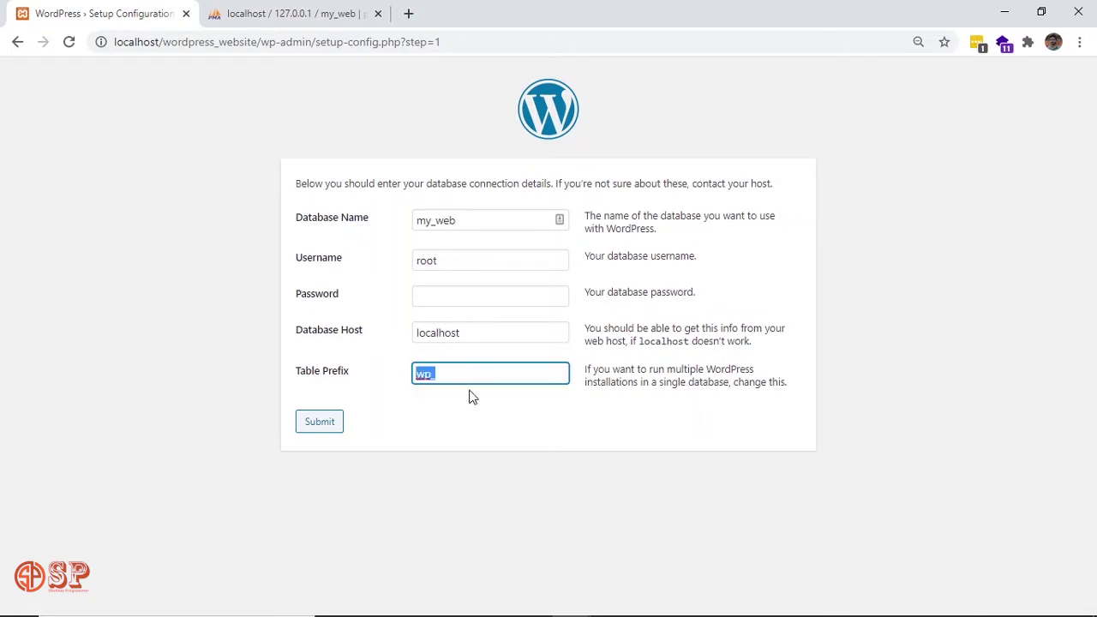
pyautogui.click(470, 397)
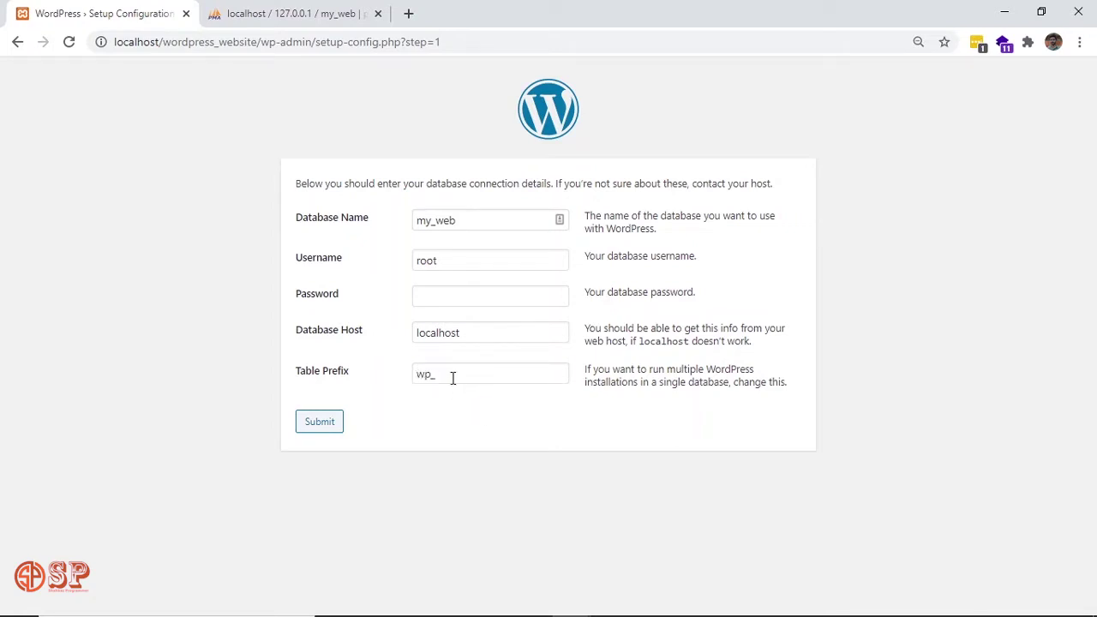
pyautogui.doubleClick(453, 378)
pyautogui.click(455, 407)
pyautogui.doubleClick(455, 377)
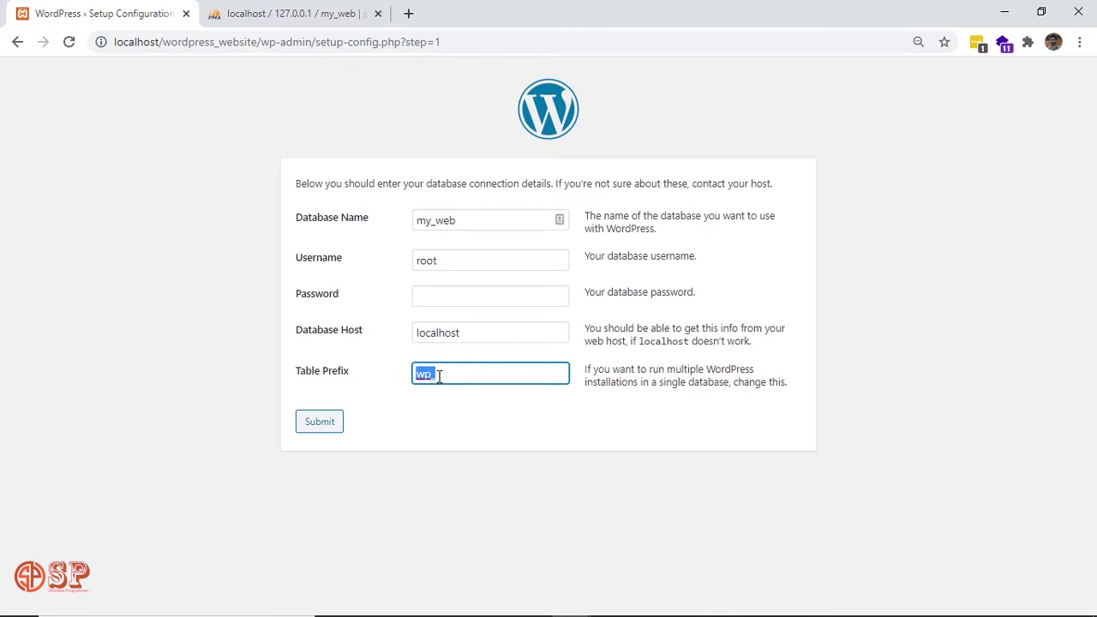
pyautogui.click(439, 378)
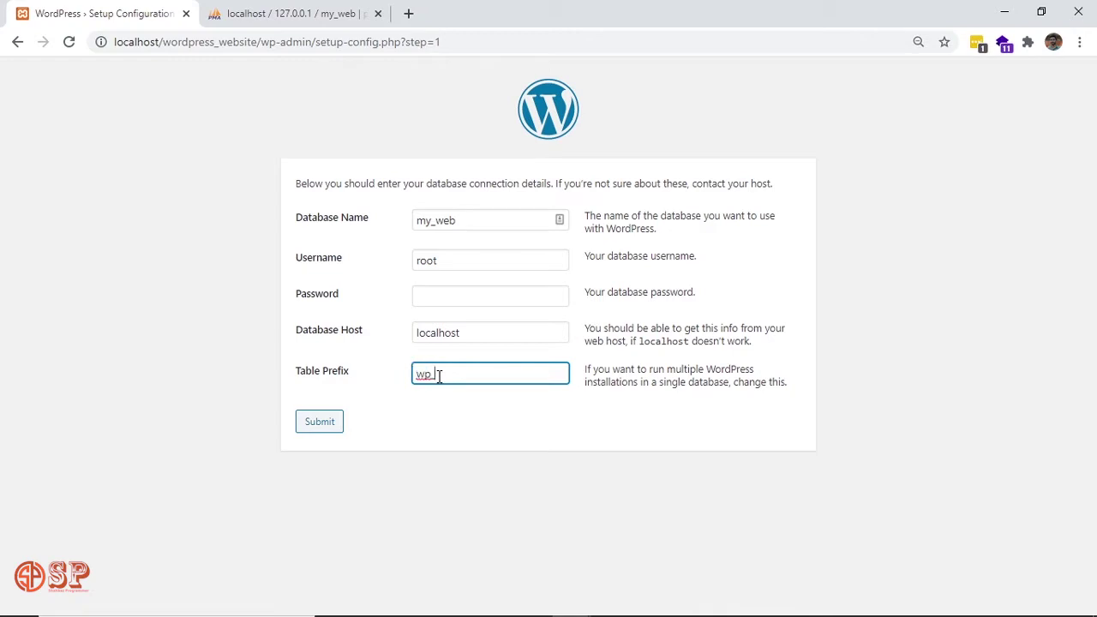
pyautogui.click(354, 431)
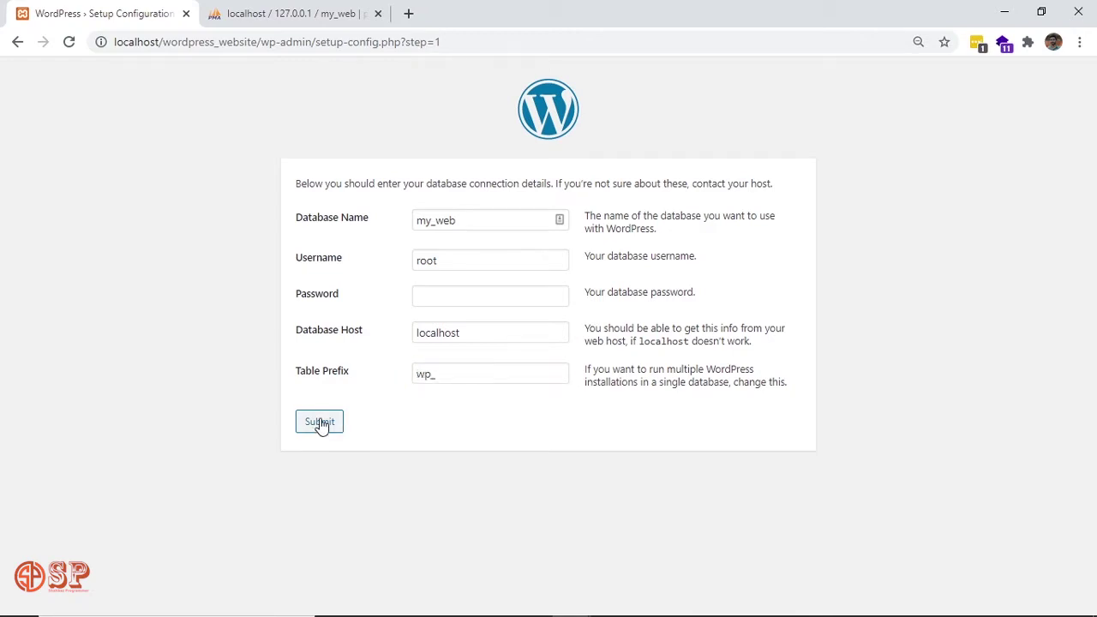
pyautogui.click(321, 424)
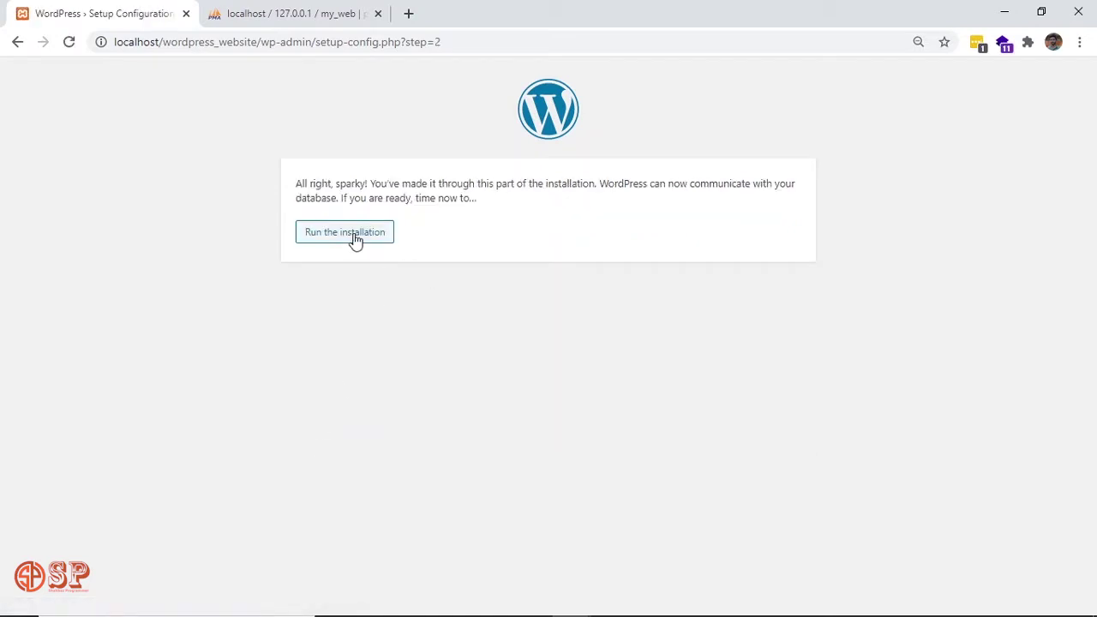
# Run the installation and set the site title to 'My Website'.
pyautogui.click(355, 239)
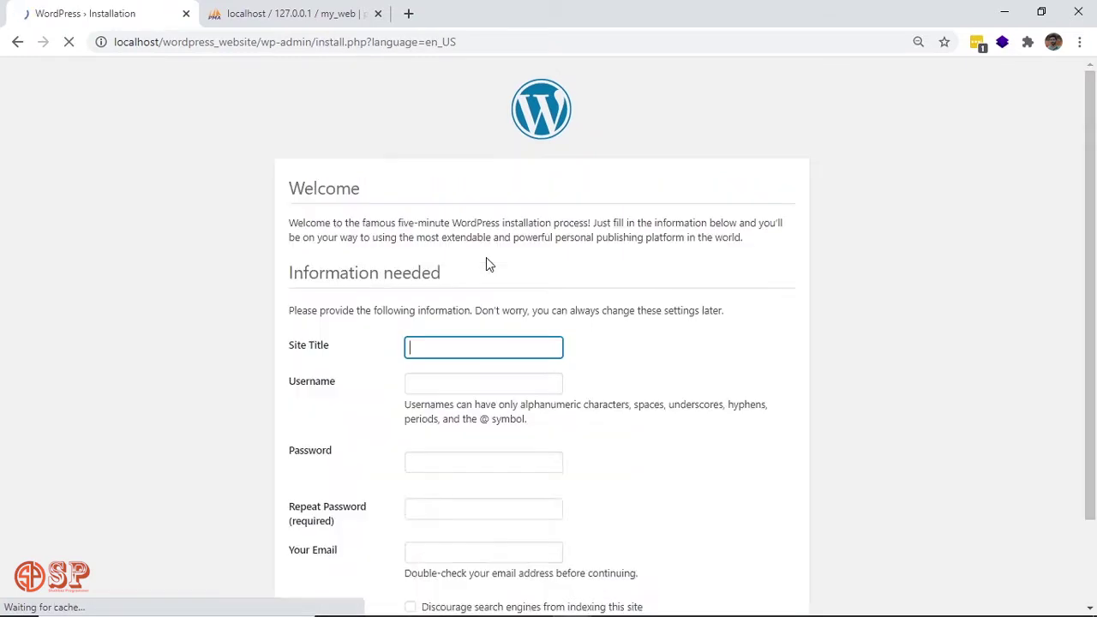
pyautogui.scroll(-2, 794, 348)
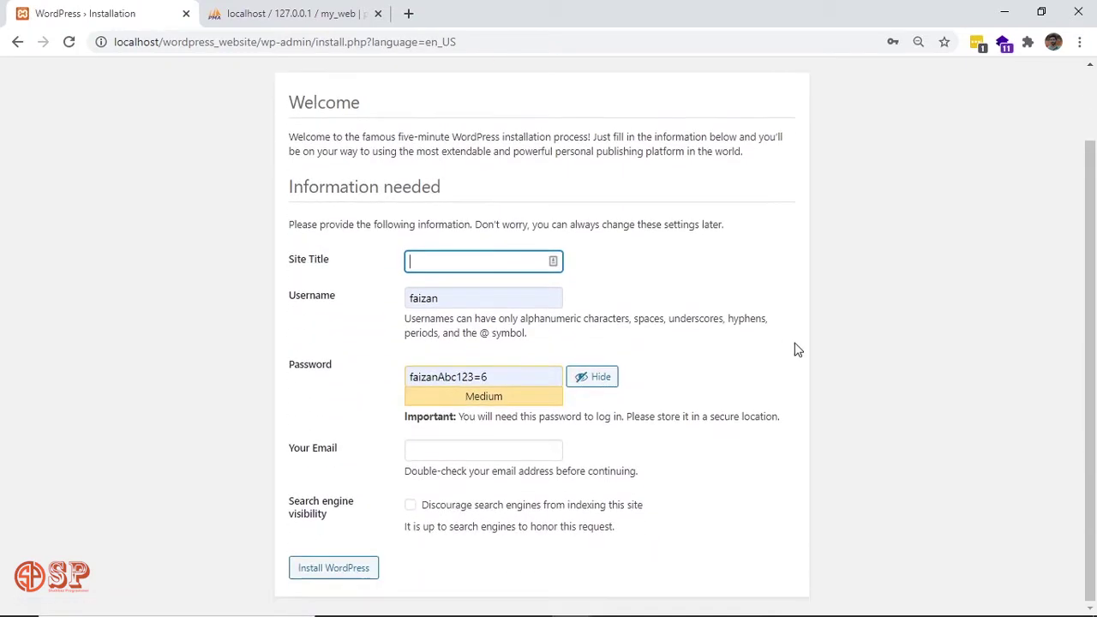
pyautogui.click(445, 263)
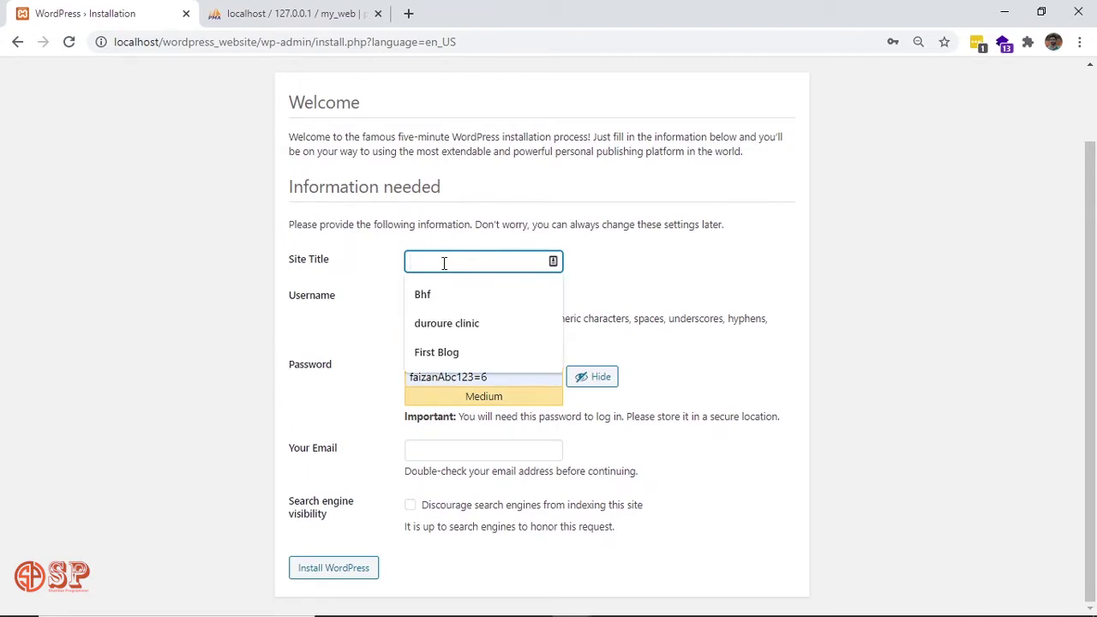
pyautogui.write('My w')
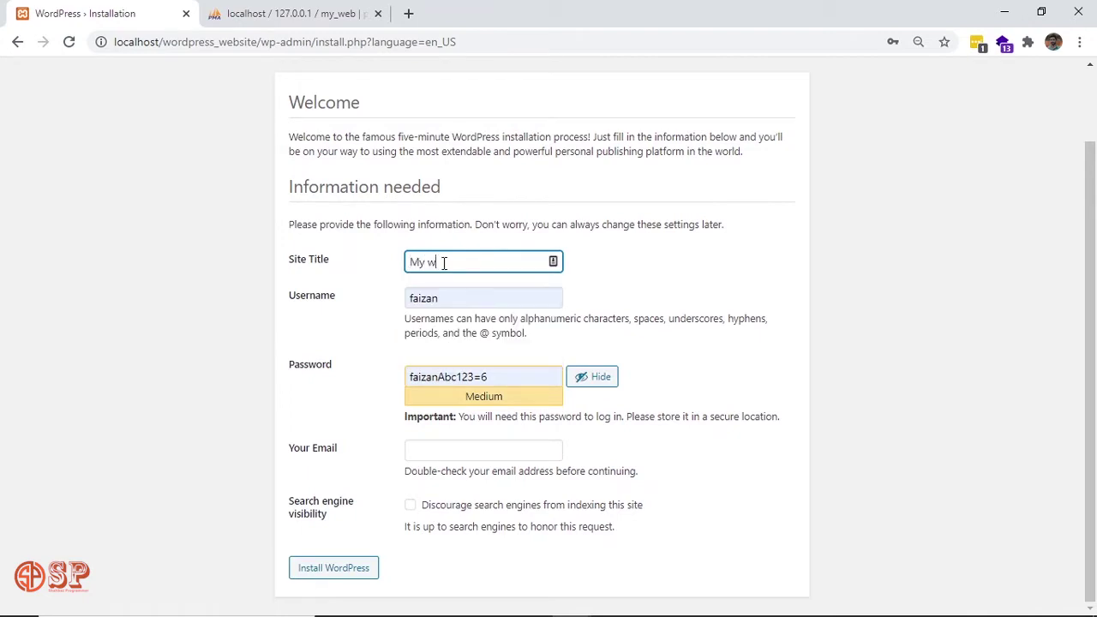
pyautogui.press('BackSpace')
pyautogui.write('Website')
pyautogui.click(662, 274)
# Set admin username, a weak password confirmed as weak, the admin e-mail, and install WordPress.
pyautogui.doubleClick(523, 298)
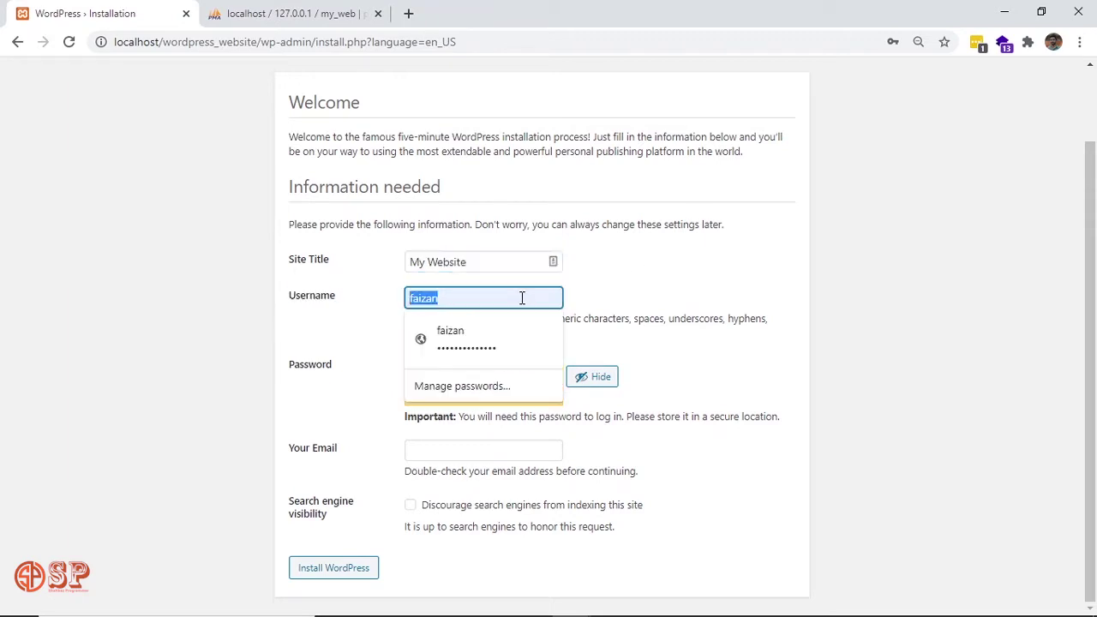
pyautogui.press('BackSpace')
pyautogui.write('admin')
pyautogui.press('Tab')
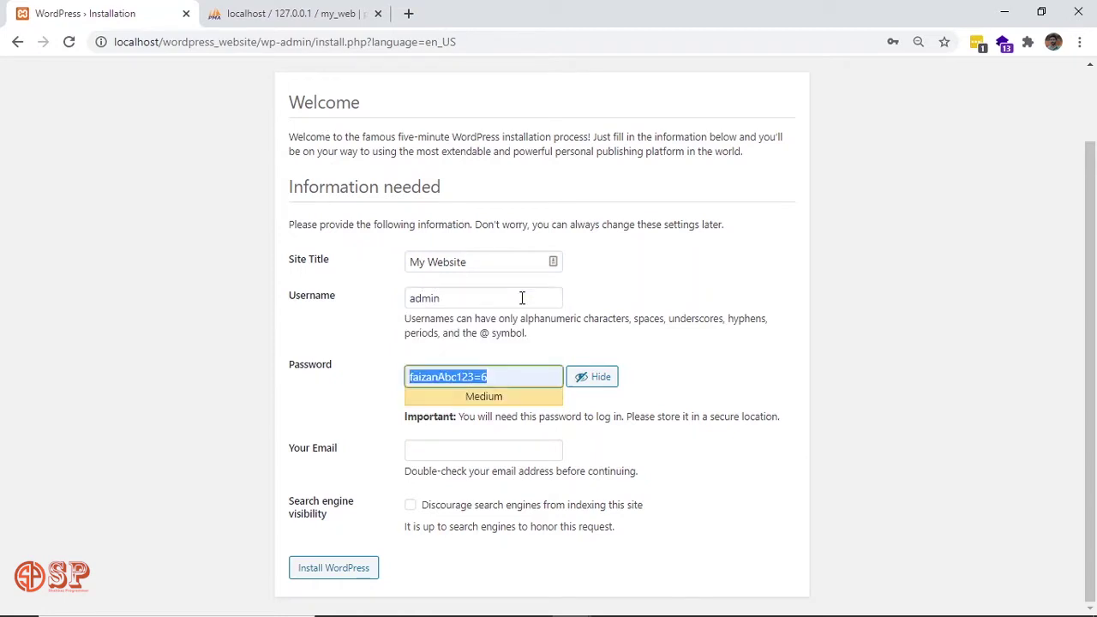
pyautogui.write('admin')
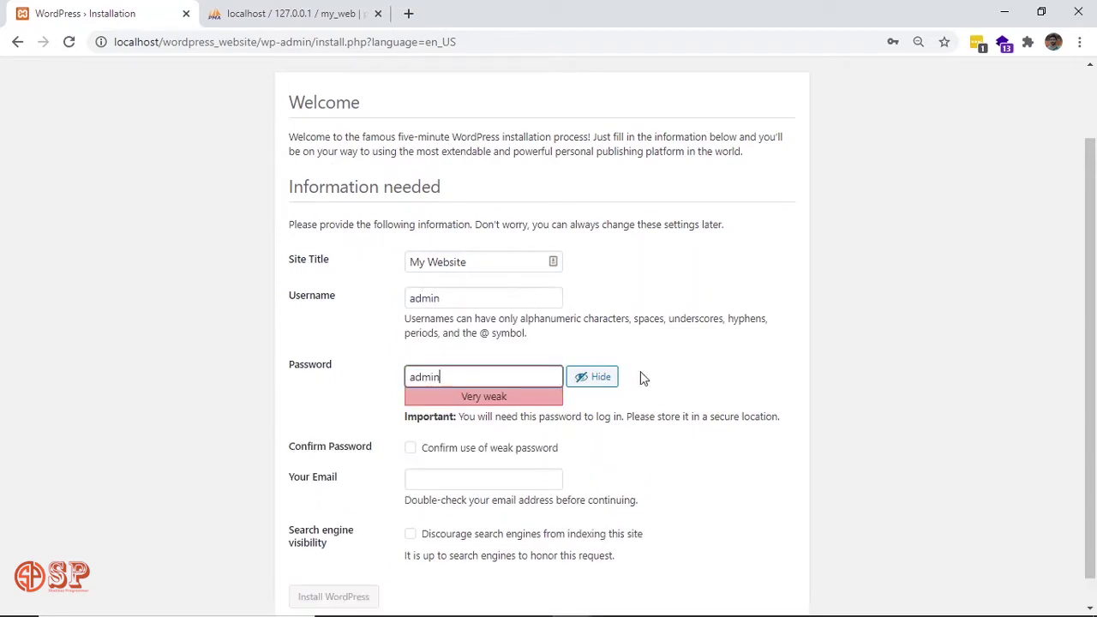
pyautogui.click(729, 391)
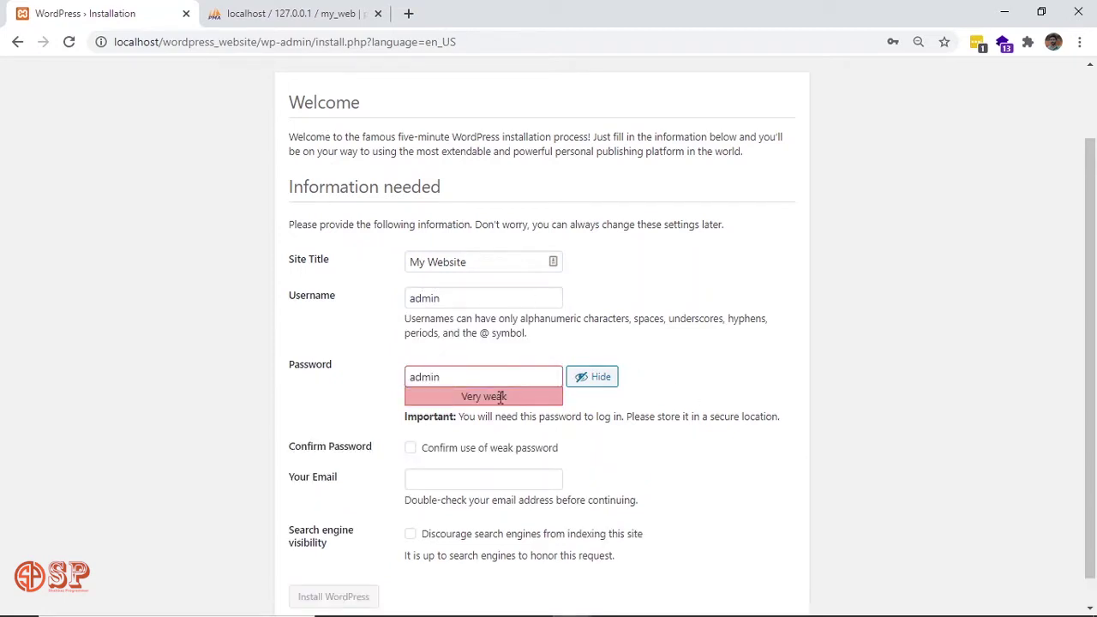
pyautogui.click(415, 453)
pyautogui.scroll(-1, 595, 433)
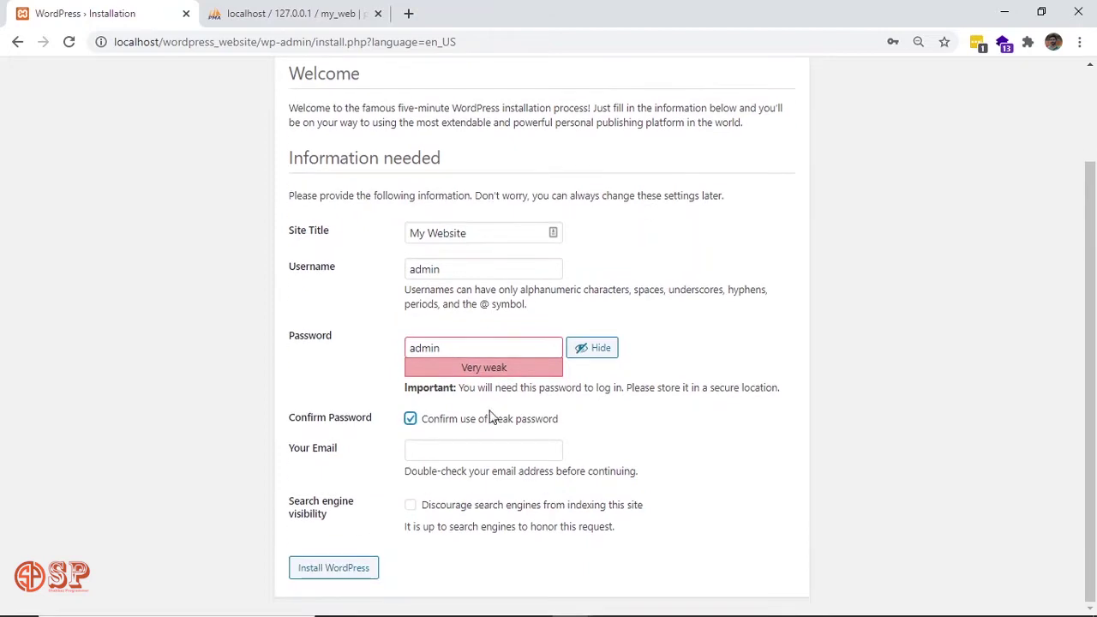
pyautogui.click(484, 451)
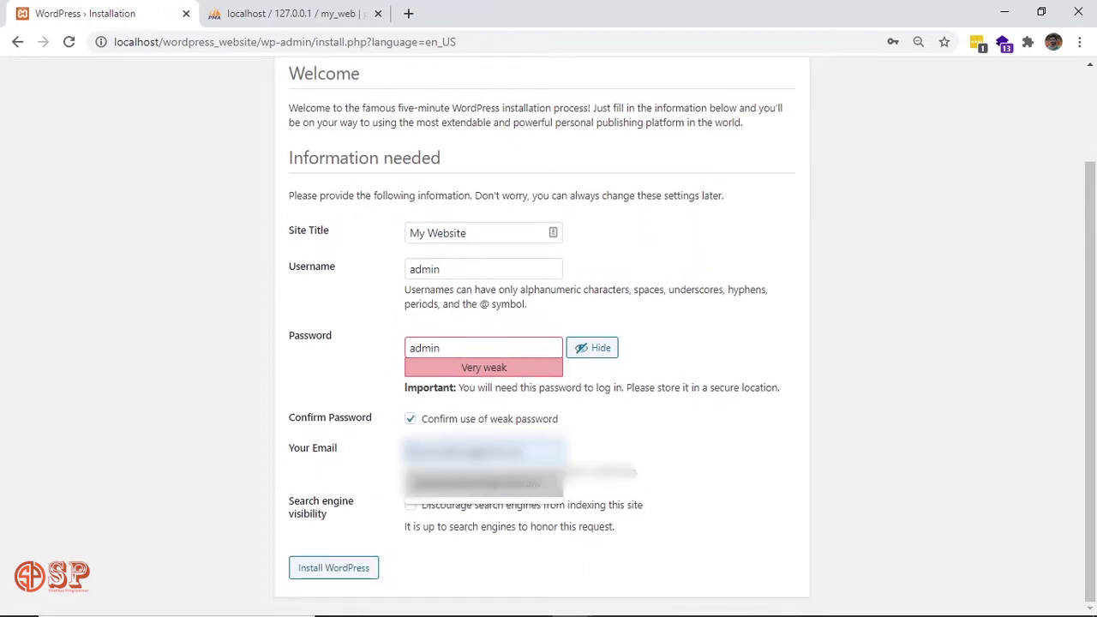
pyautogui.click(484, 482)
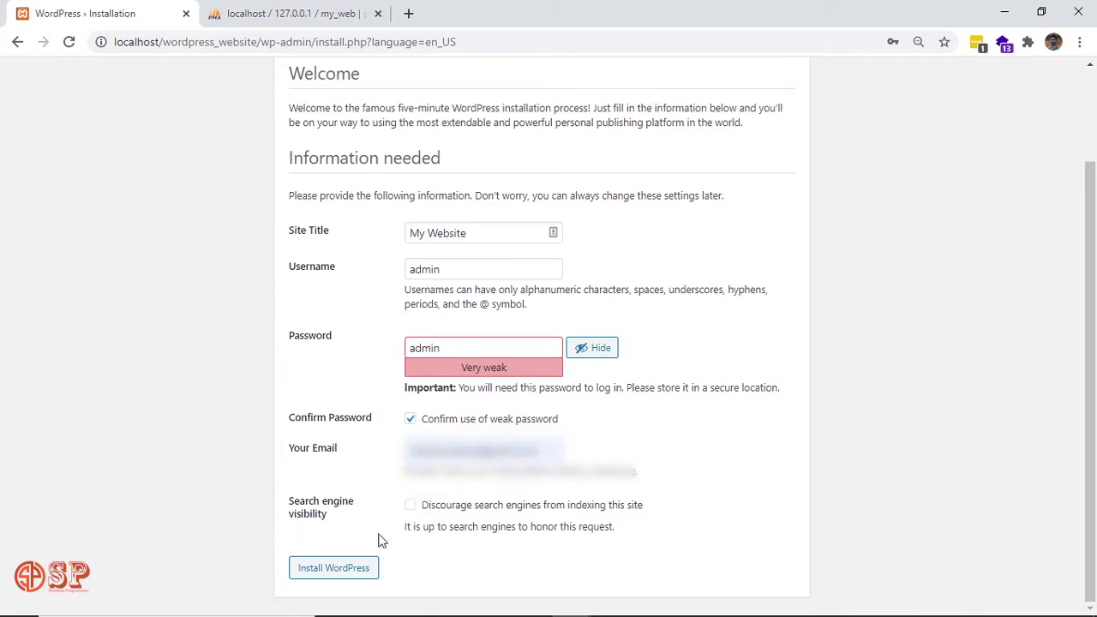
pyautogui.click(363, 566)
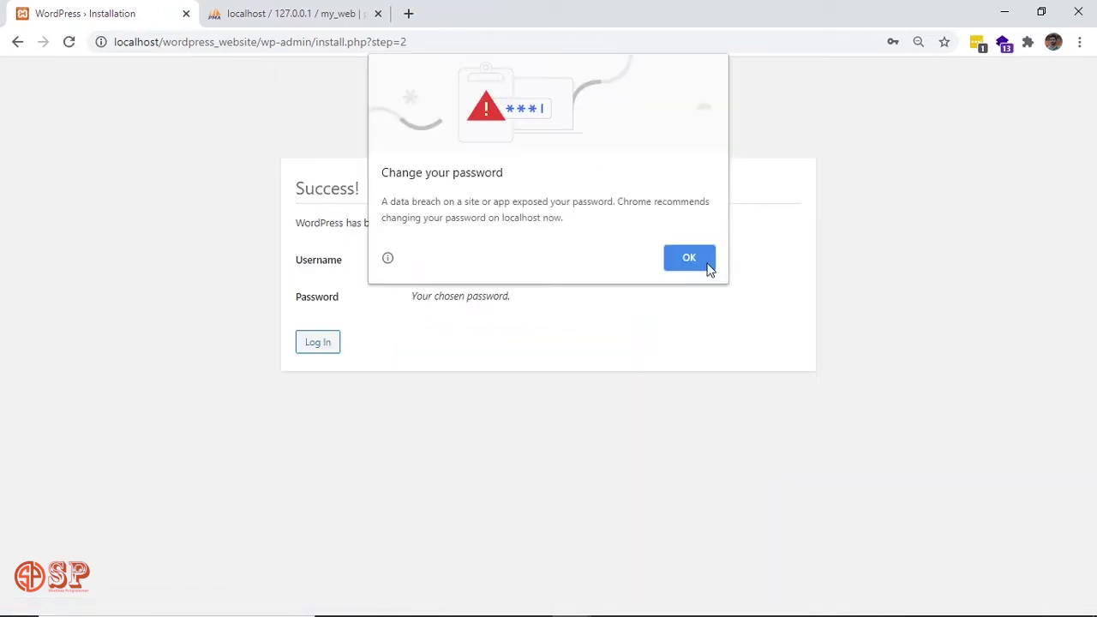
# Dismiss the password alert and log in with the admin credentials.
pyautogui.click(690, 259)
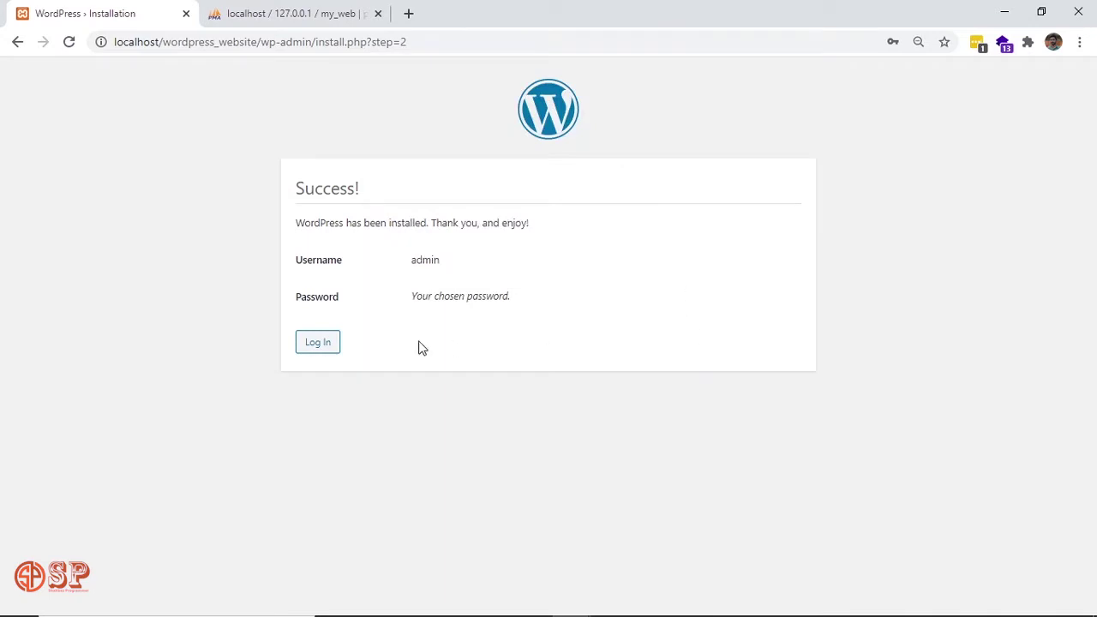
pyautogui.click(322, 349)
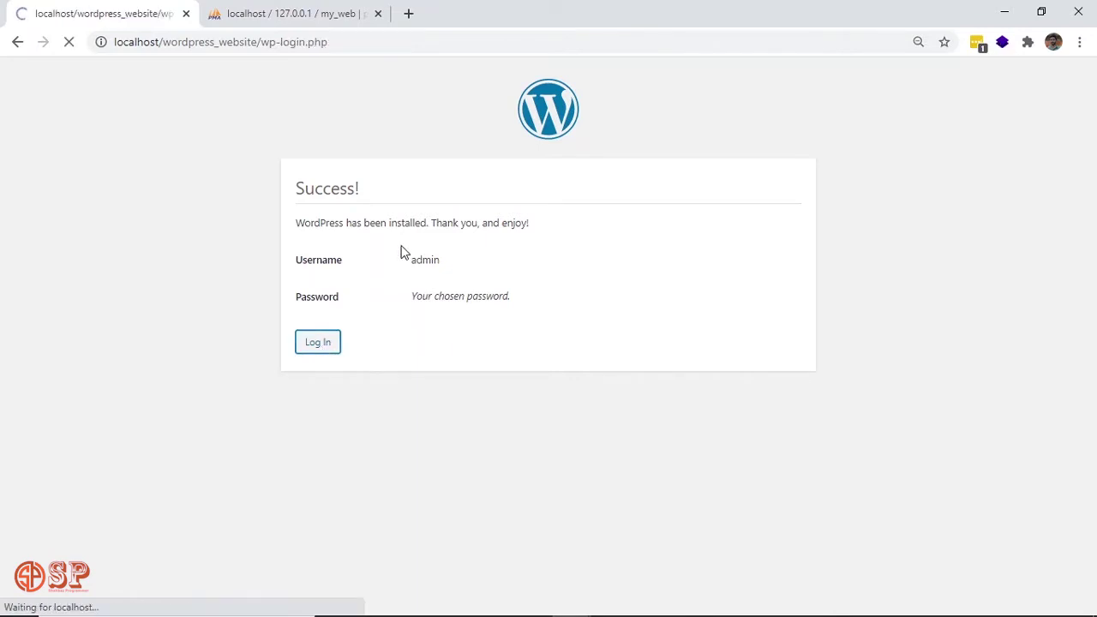
pyautogui.doubleClick(526, 281)
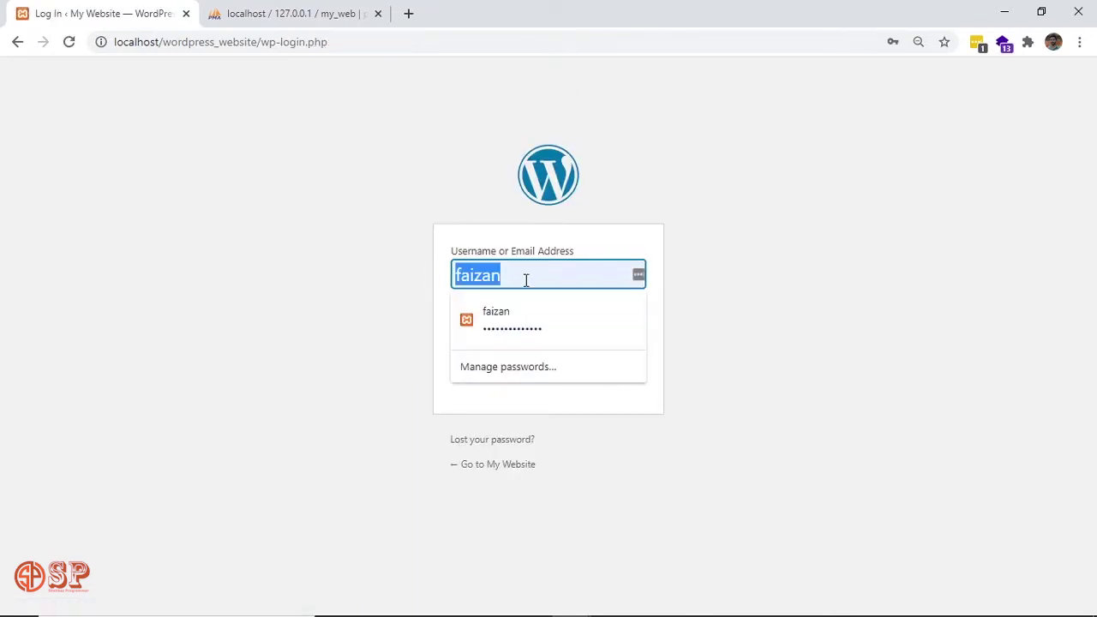
pyautogui.write('admin')
pyautogui.press('Tab')
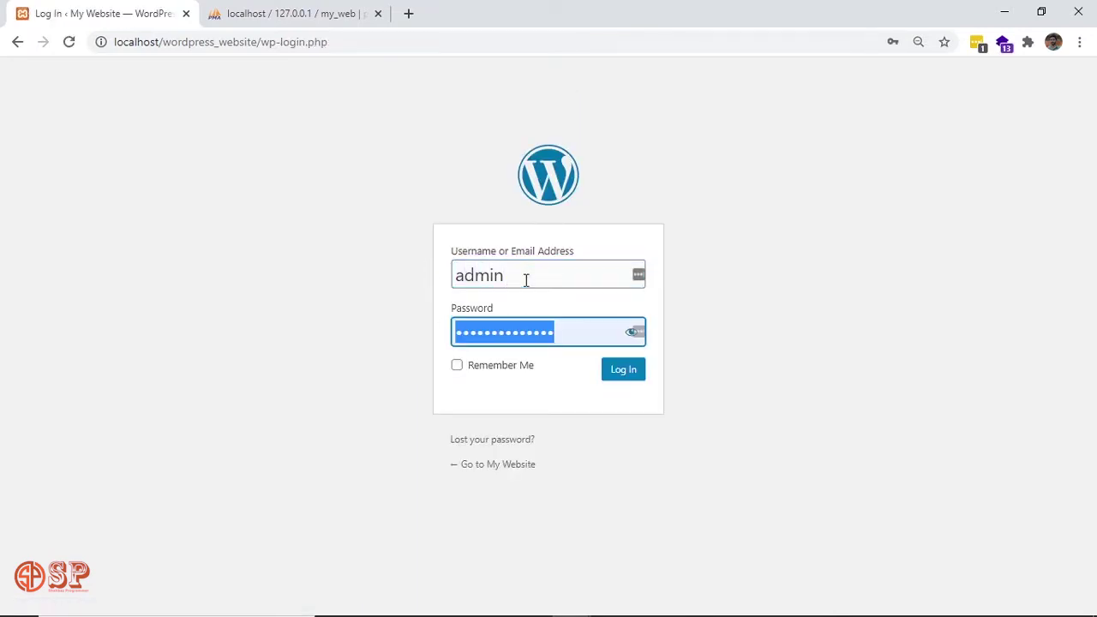
pyautogui.write('admin')
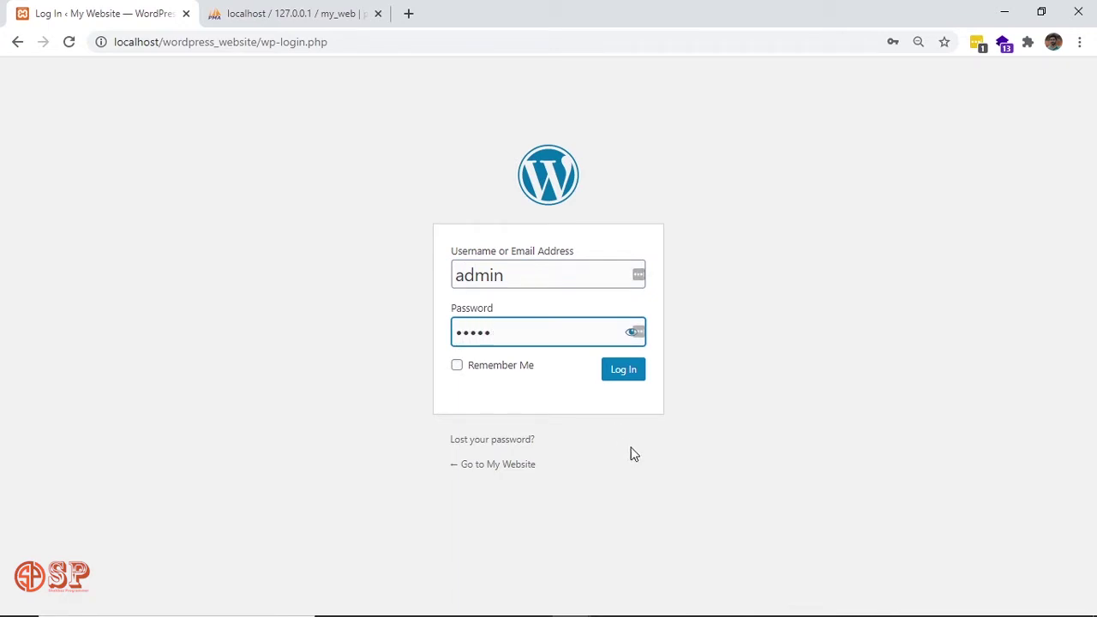
pyautogui.click(624, 377)
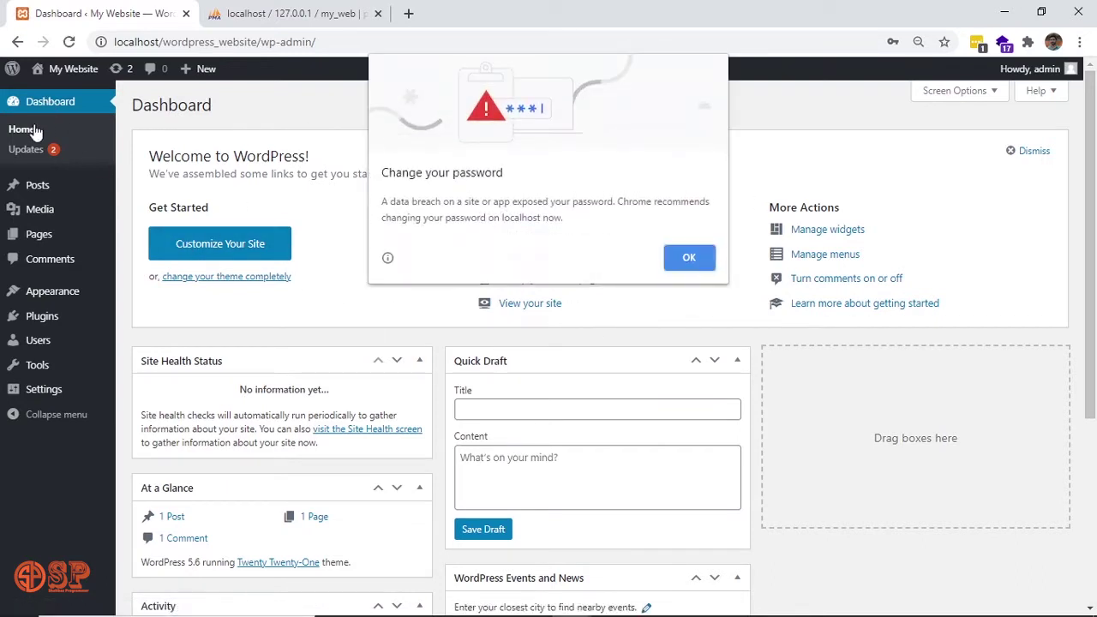
# Dismiss the password warning and save-login popup, then open the Posts list.
pyautogui.click(691, 258)
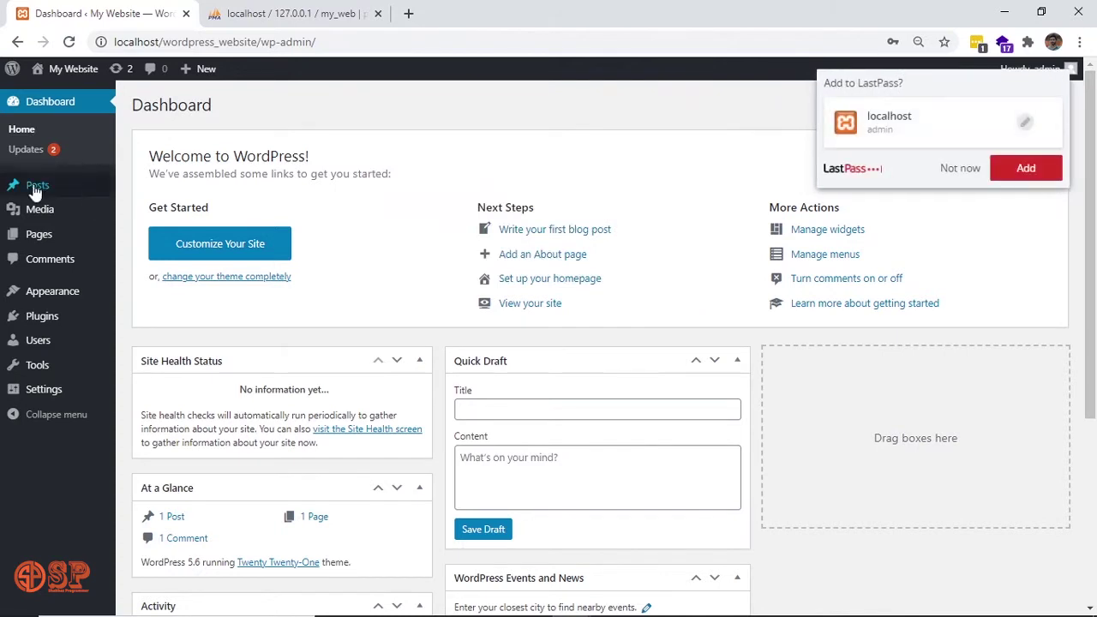
pyautogui.moveTo(34, 192)
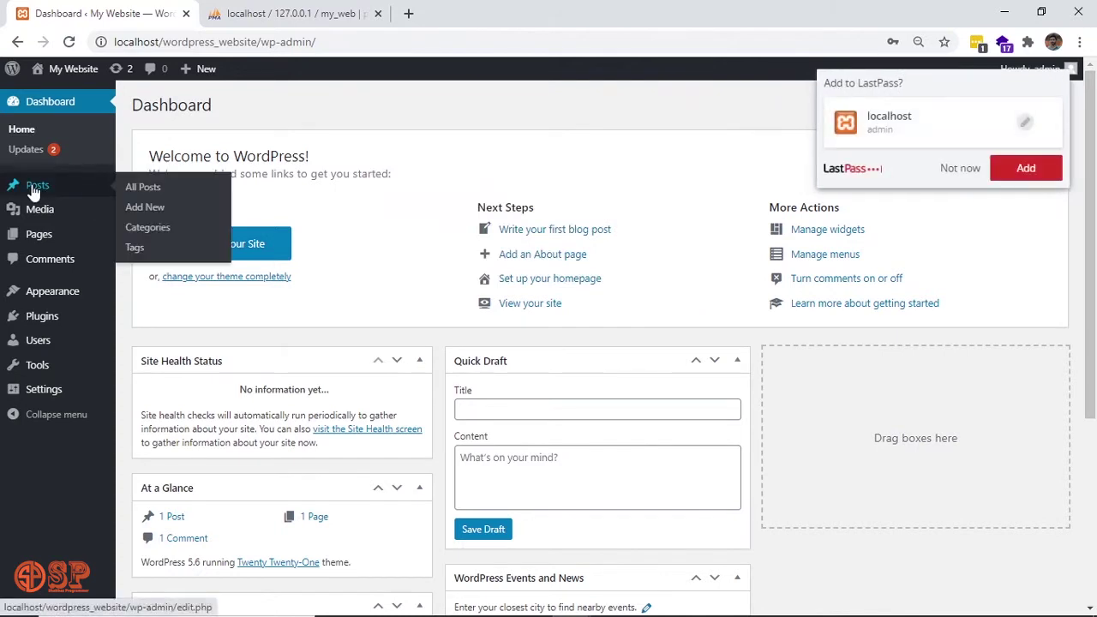
pyautogui.click(962, 170)
pyautogui.moveTo(99, 213)
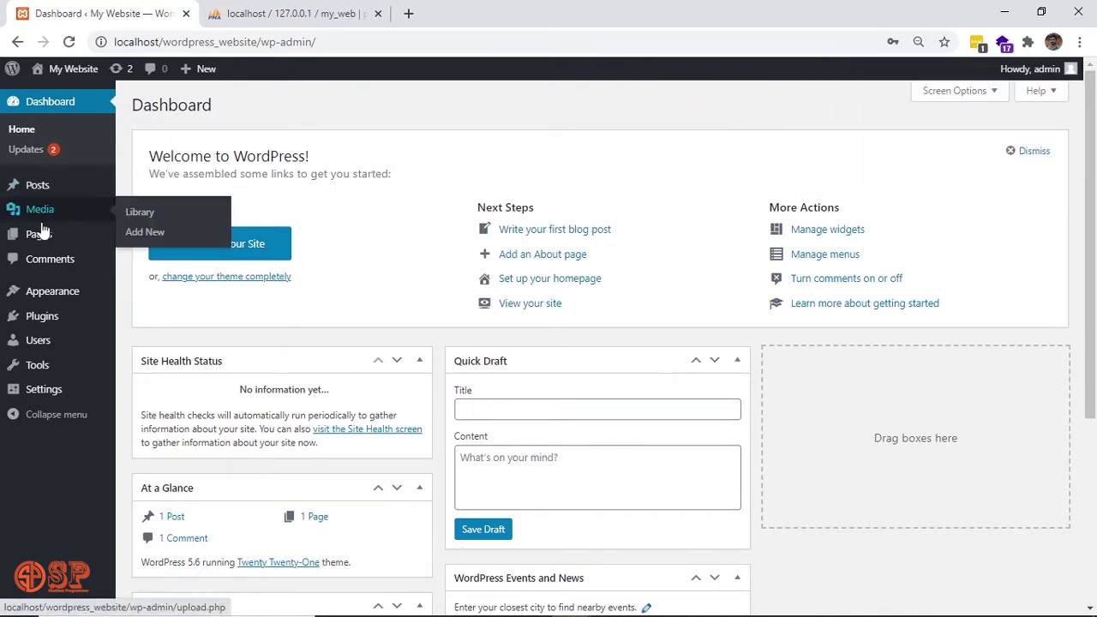
pyautogui.moveTo(67, 291)
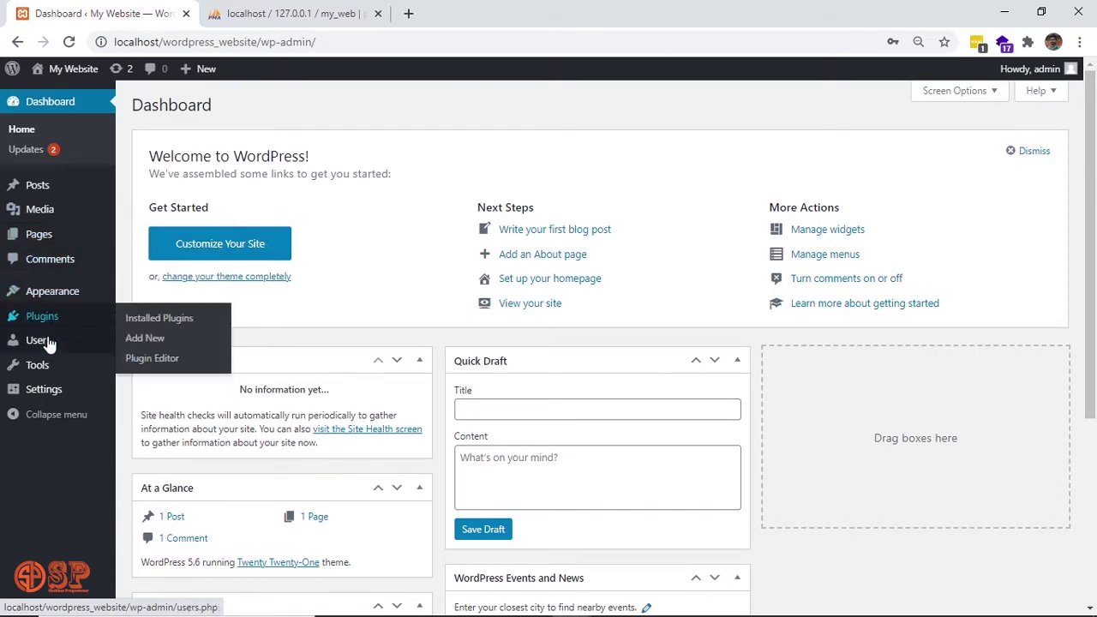
pyautogui.moveTo(51, 375)
pyautogui.moveTo(60, 403)
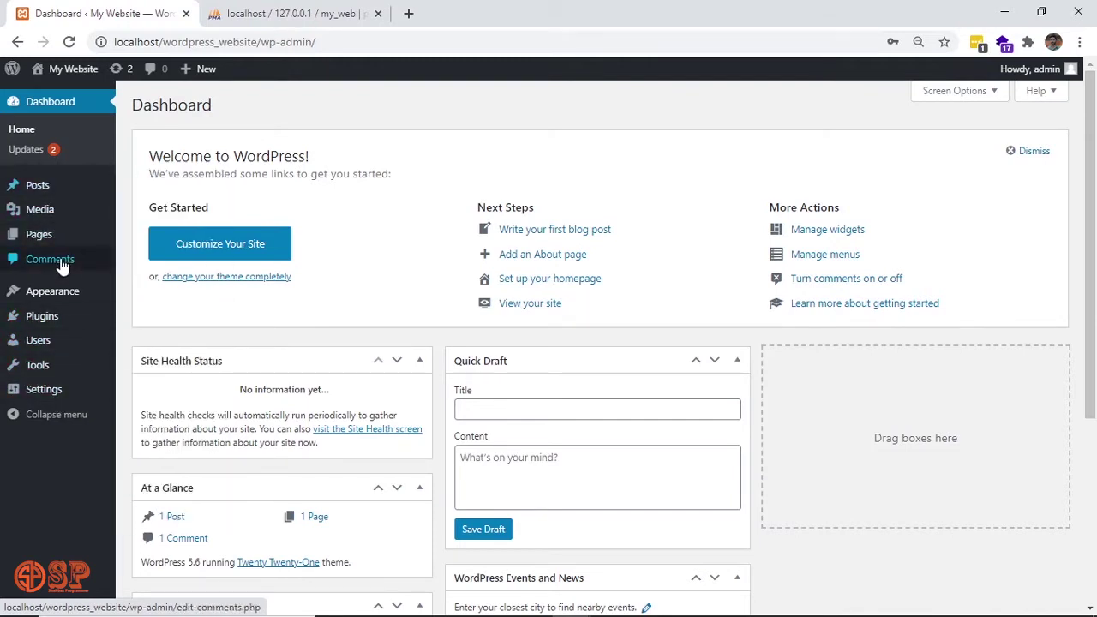
pyautogui.moveTo(54, 186)
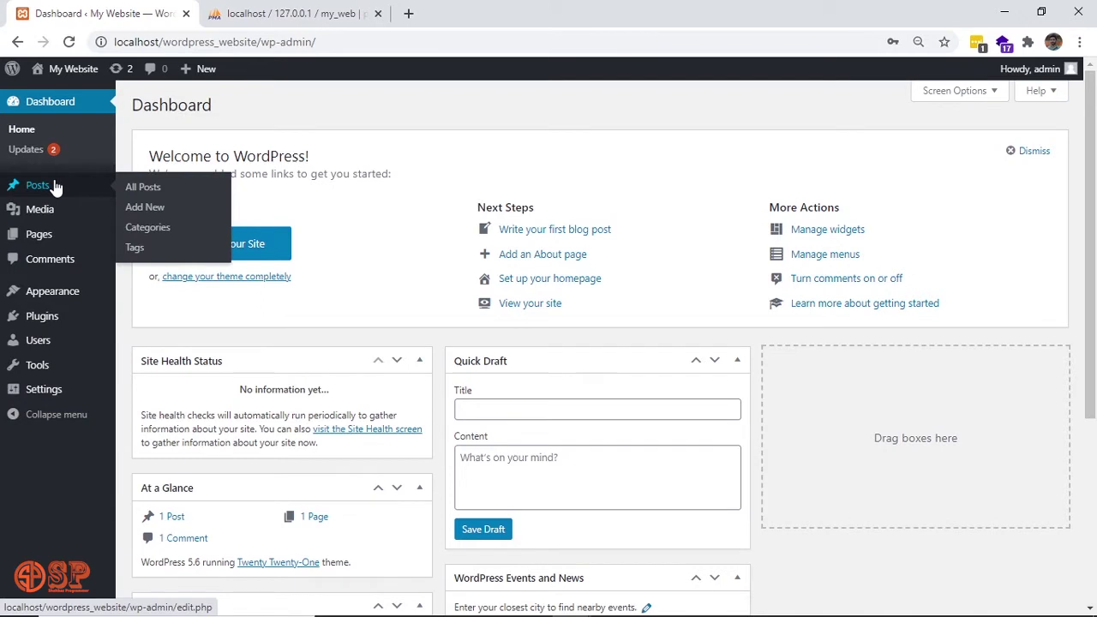
pyautogui.click(54, 186)
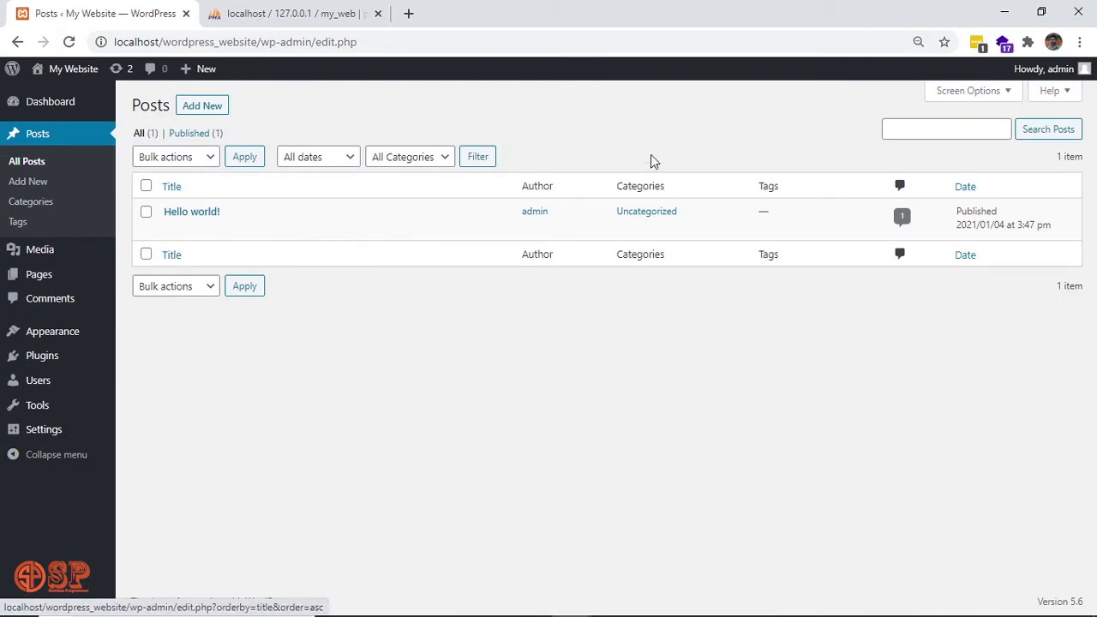
# Browse the Media library, Pages list and Comments screens in the admin.
pyautogui.moveTo(176, 212)
pyautogui.click(43, 258)
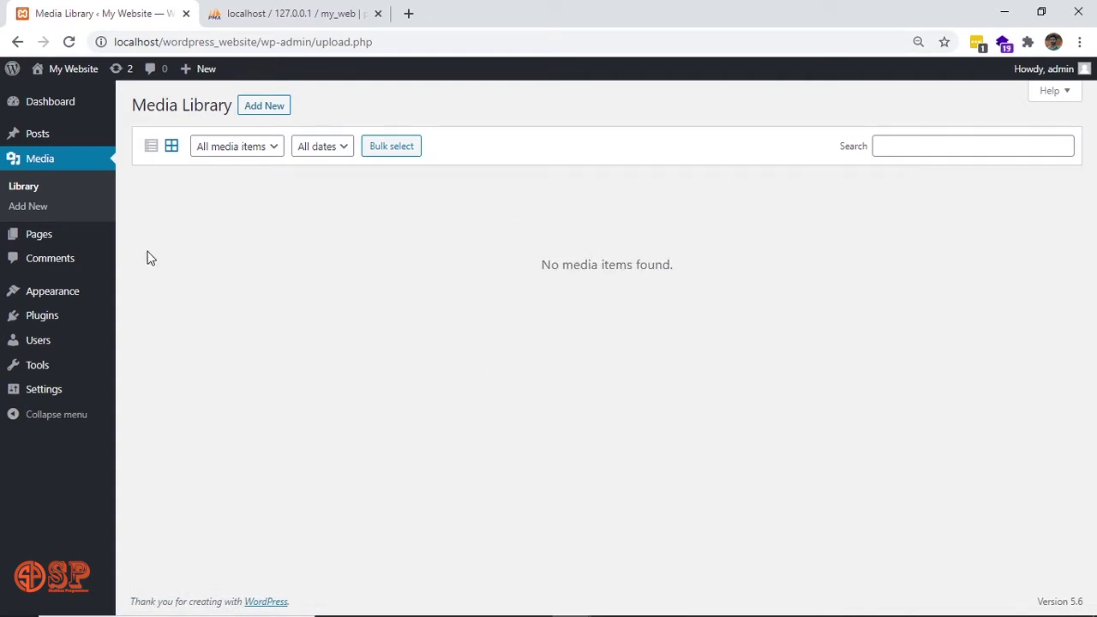
pyautogui.click(35, 236)
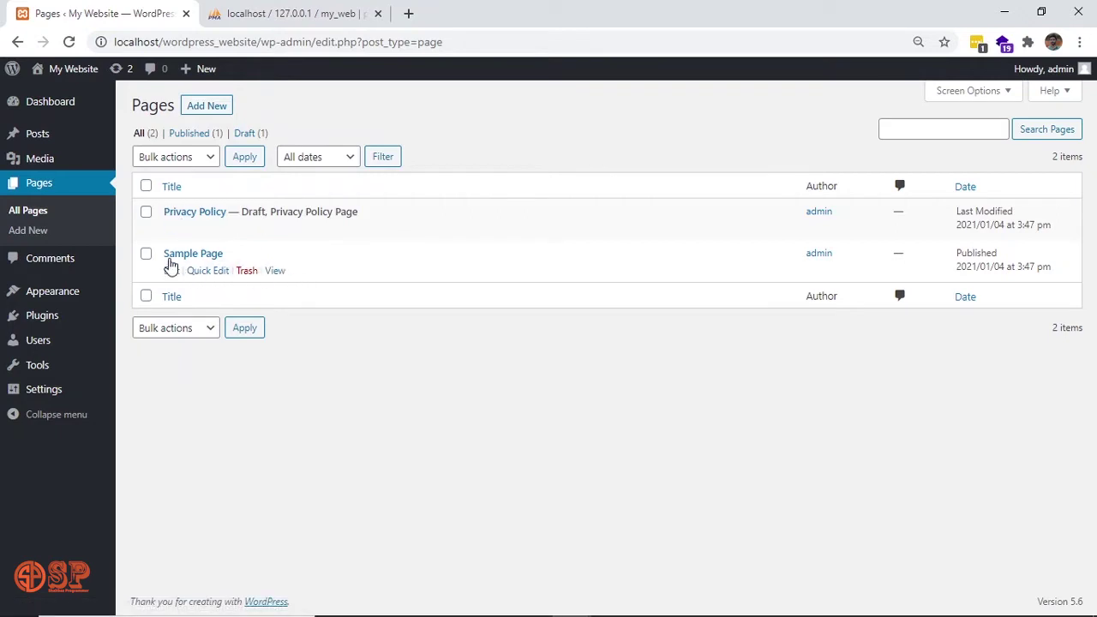
pyautogui.click(67, 267)
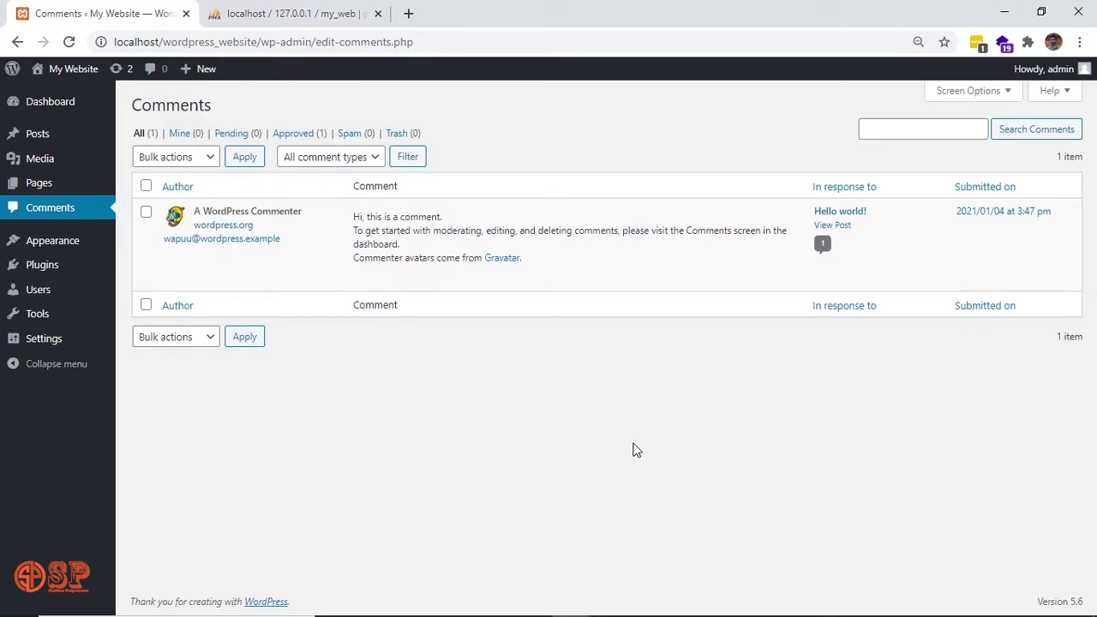
# Go to Appearance > Themes to view the three installed themes.
pyautogui.moveTo(723, 274)
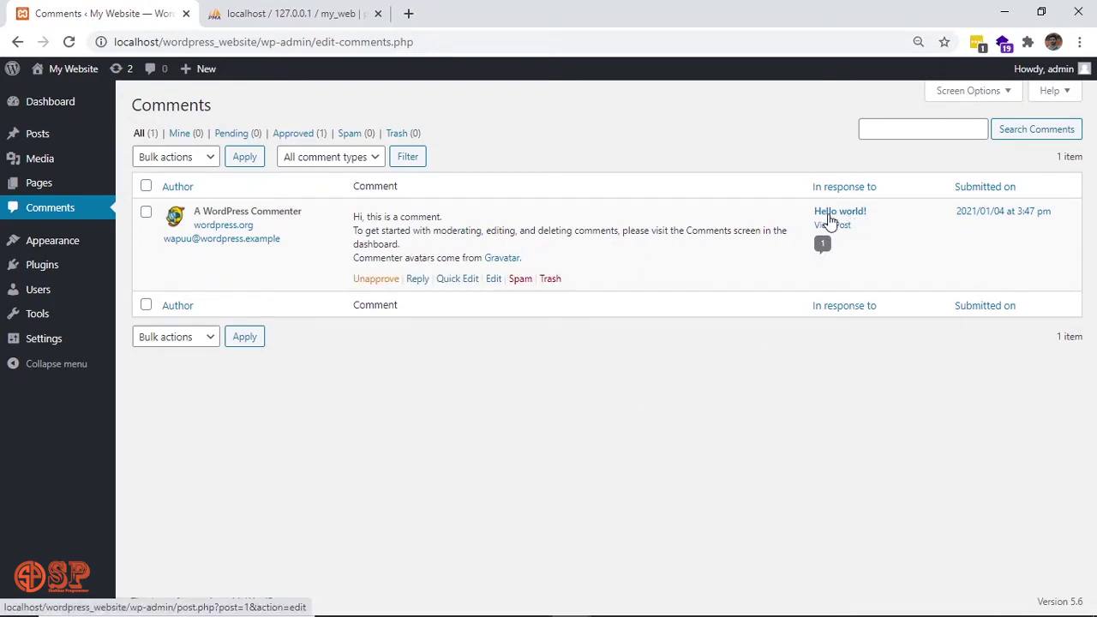
pyautogui.moveTo(53, 245)
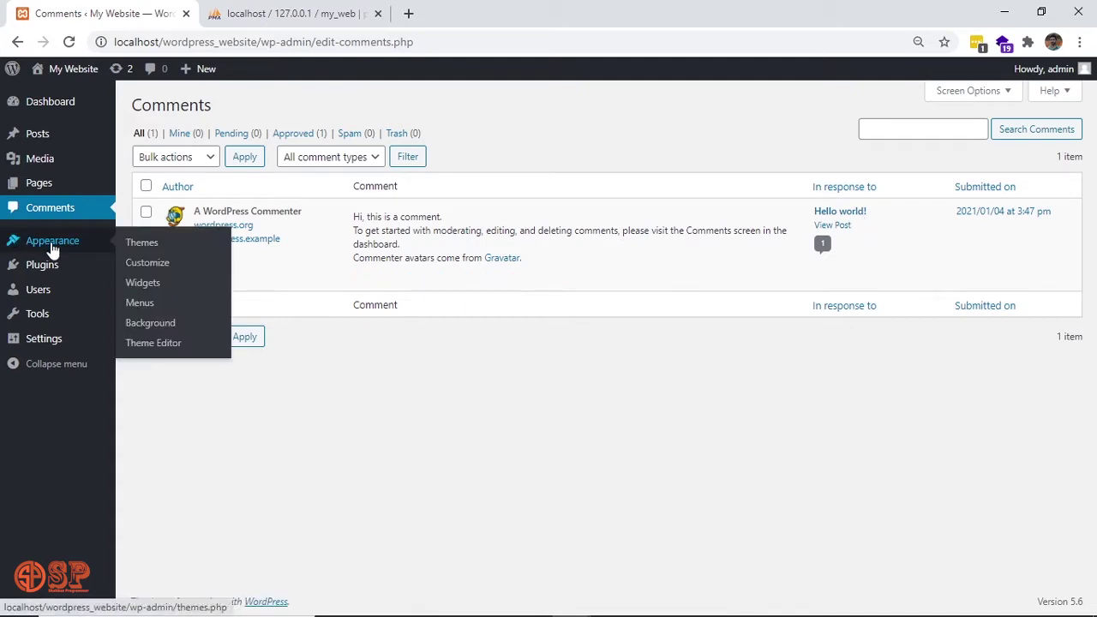
pyautogui.click(141, 244)
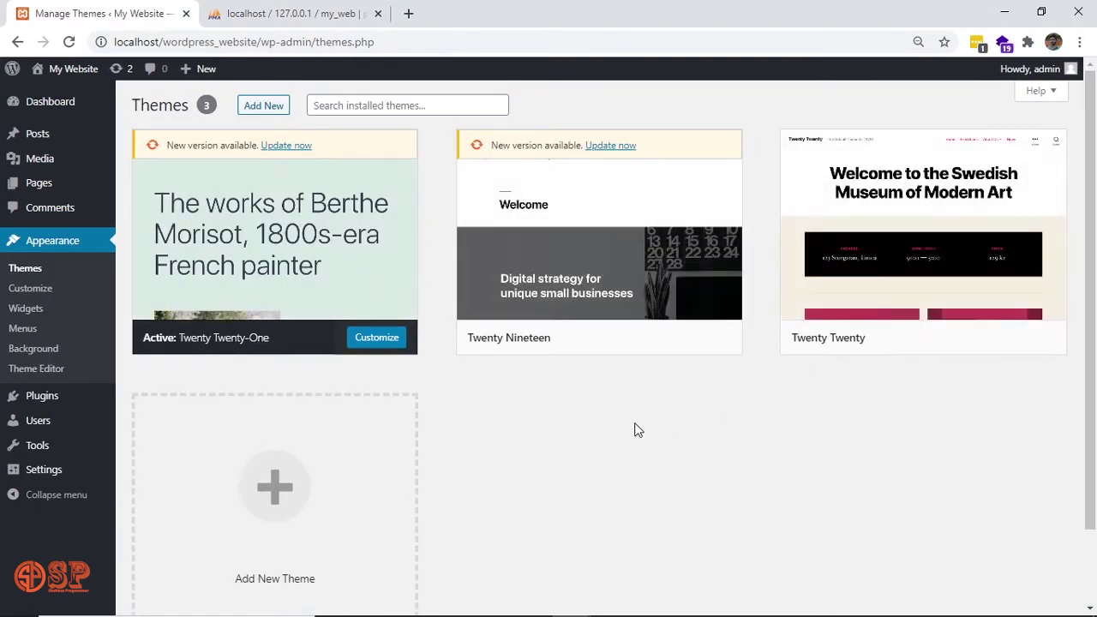
pyautogui.moveTo(196, 350)
pyautogui.moveTo(290, 327)
pyautogui.moveTo(943, 335)
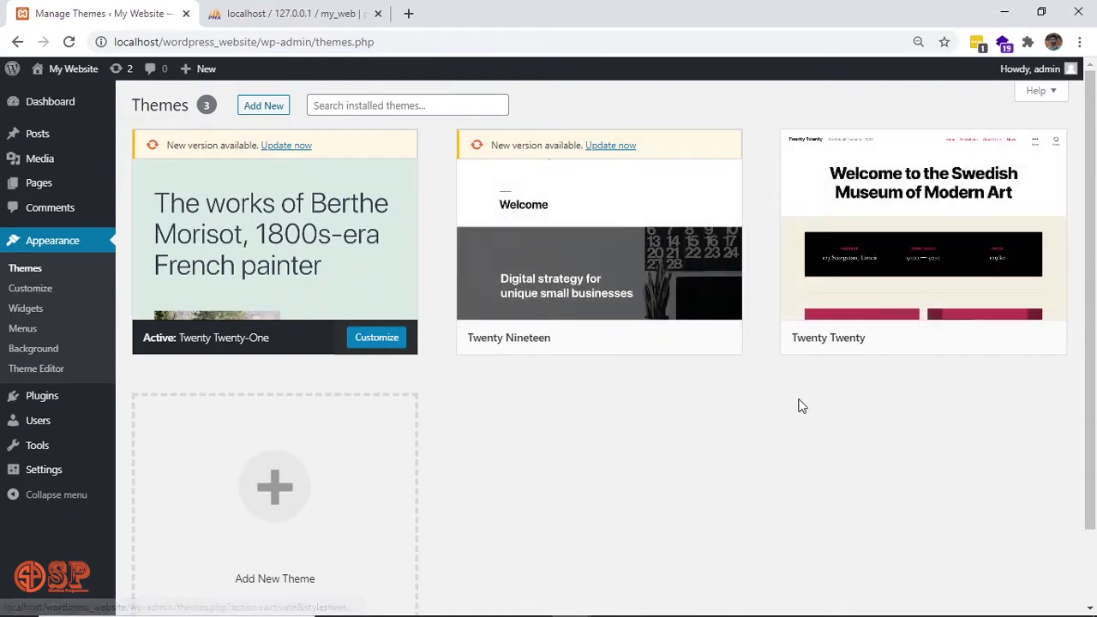
pyautogui.moveTo(591, 335)
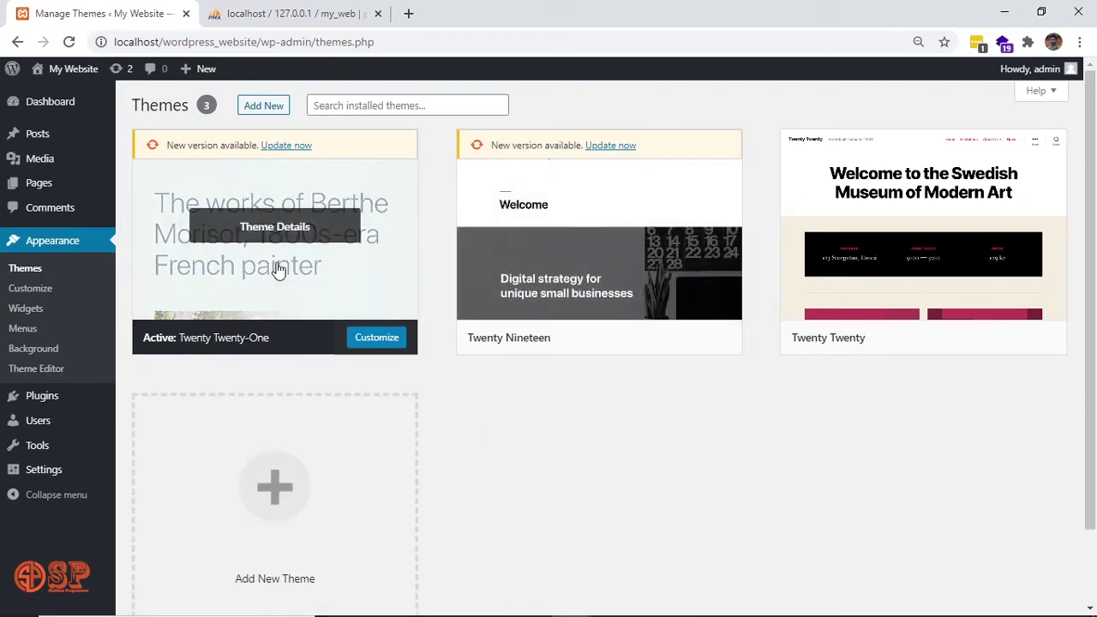
# In Customize > Site Identity, replace the tagline with 'this is my first website' and publish.
pyautogui.moveTo(320, 272)
pyautogui.click(43, 296)
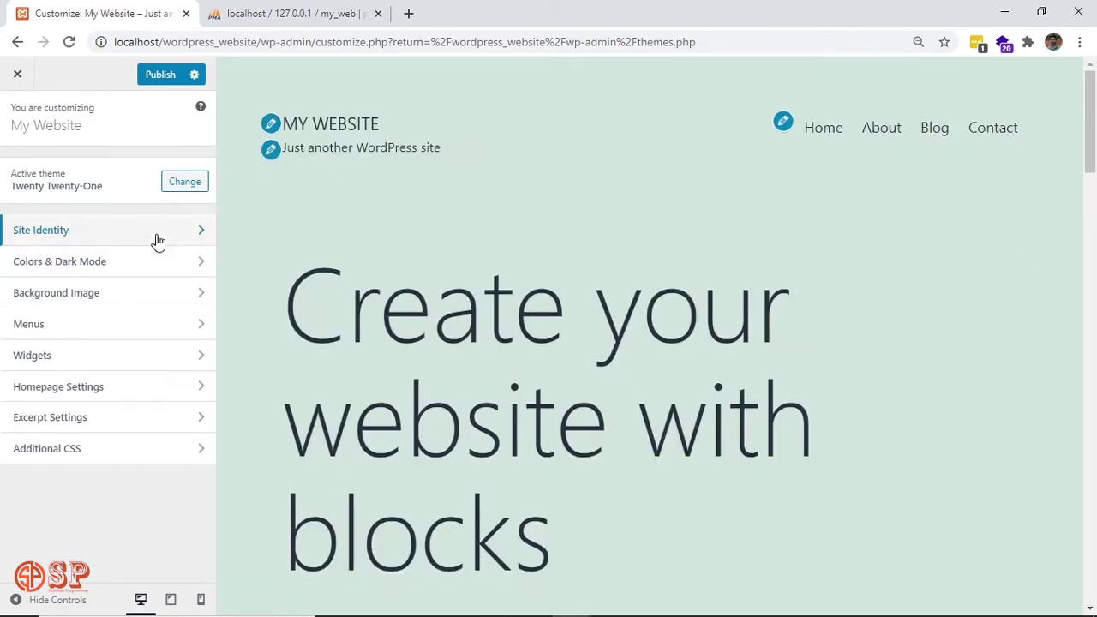
pyautogui.click(158, 241)
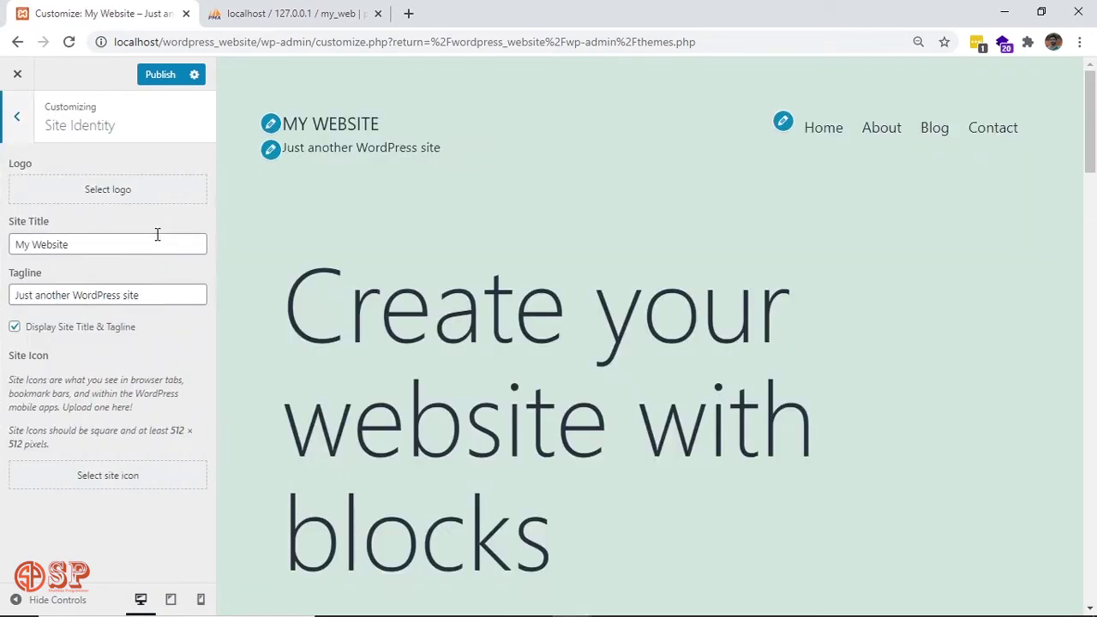
pyautogui.click(79, 247)
pyautogui.tripleClick(79, 245)
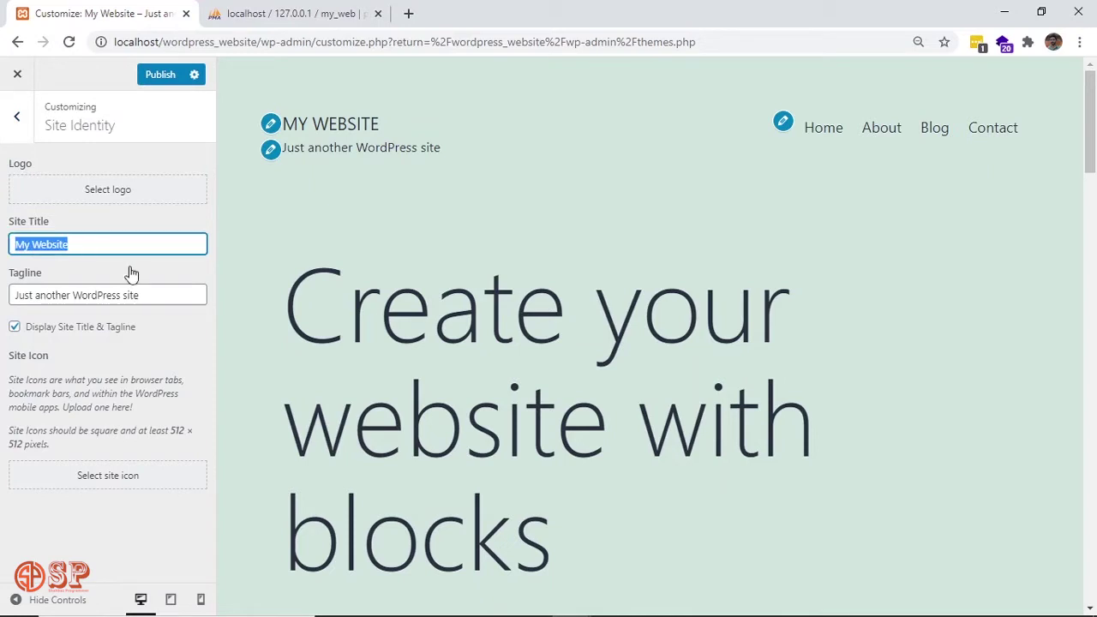
pyautogui.tripleClick(123, 295)
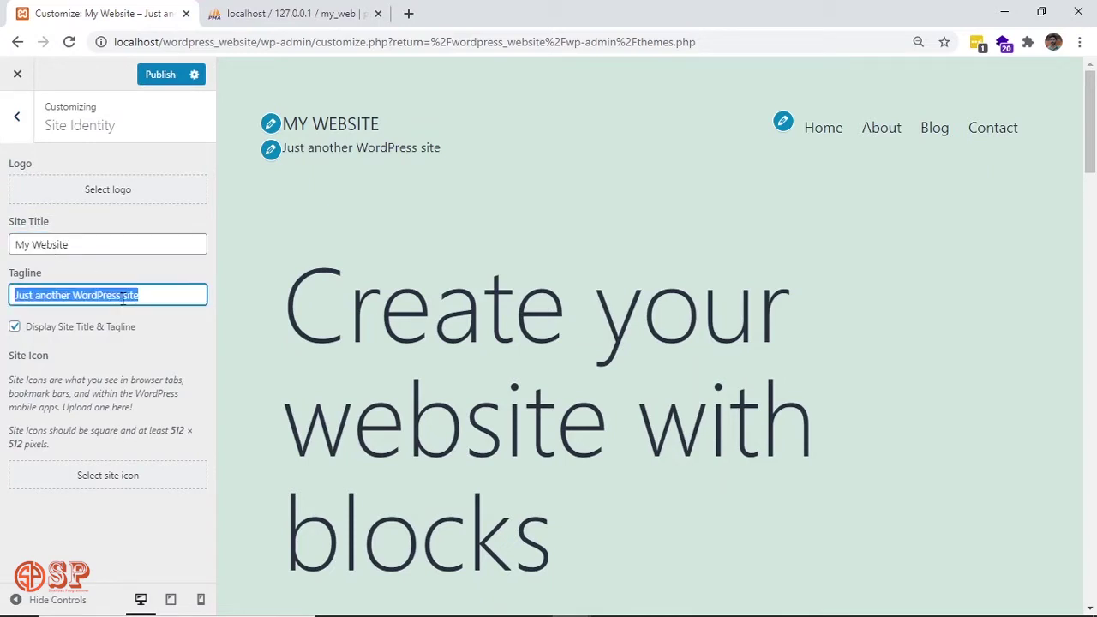
pyautogui.press('BackSpace')
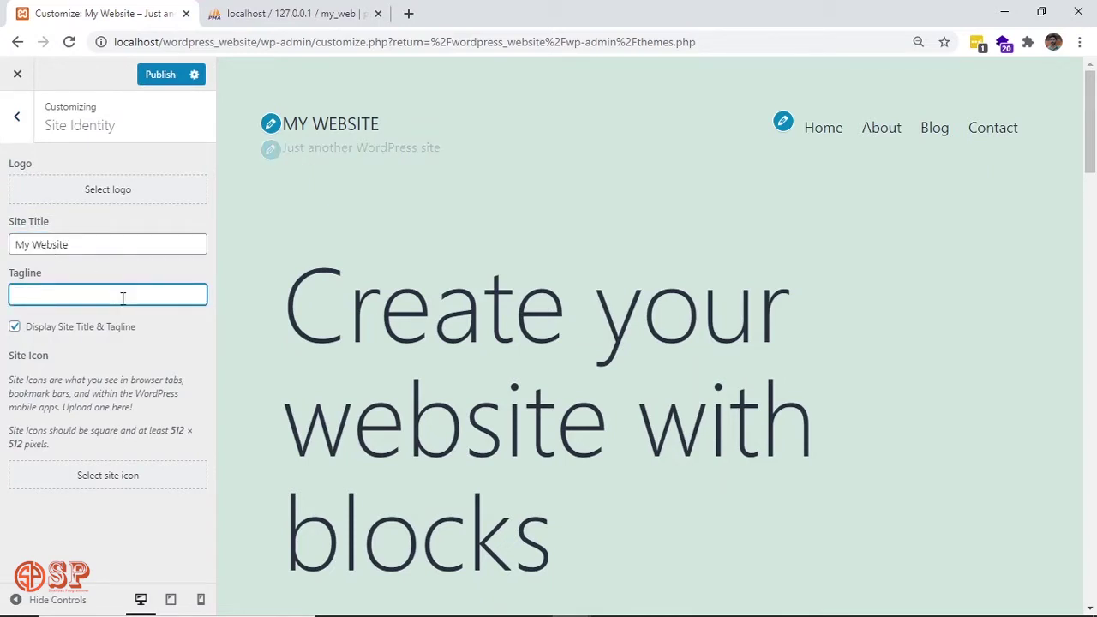
pyautogui.write('this is')
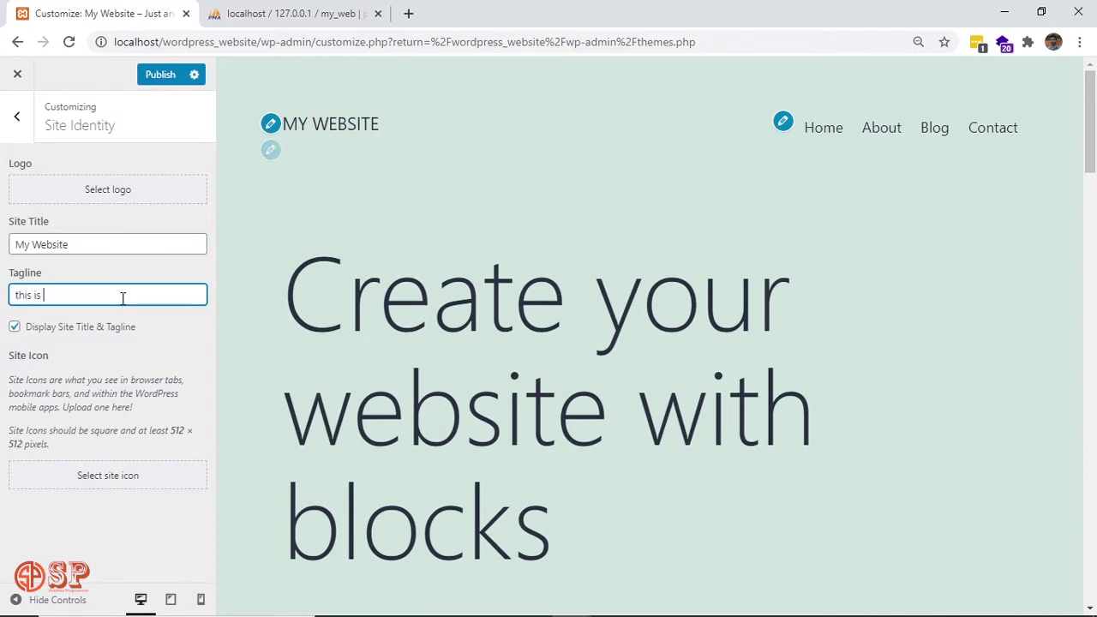
pyautogui.write(' my first website')
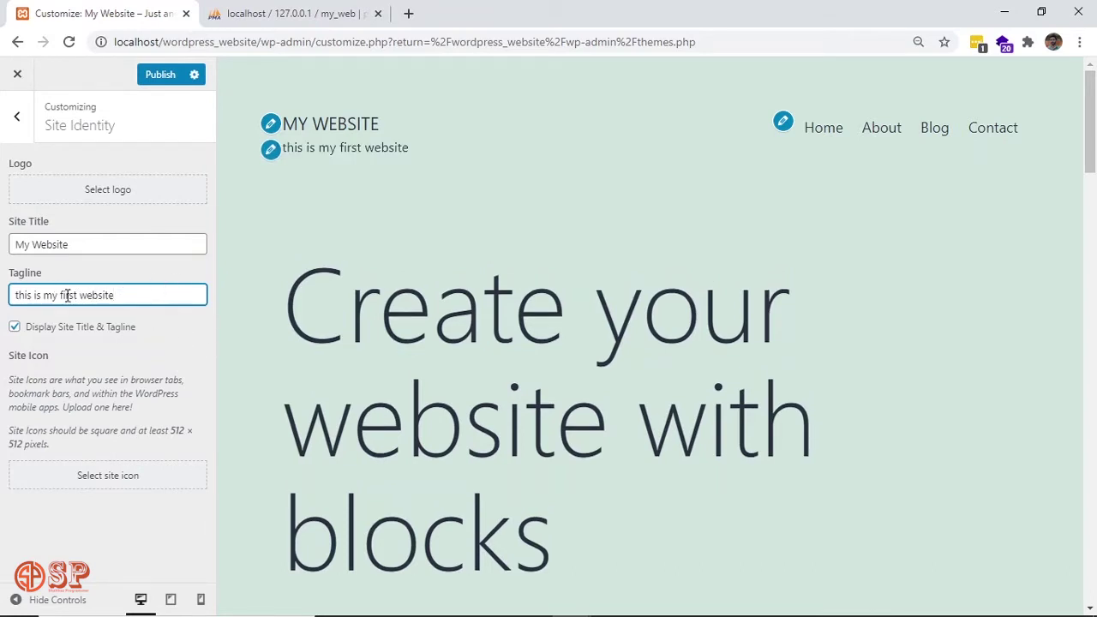
pyautogui.click(161, 75)
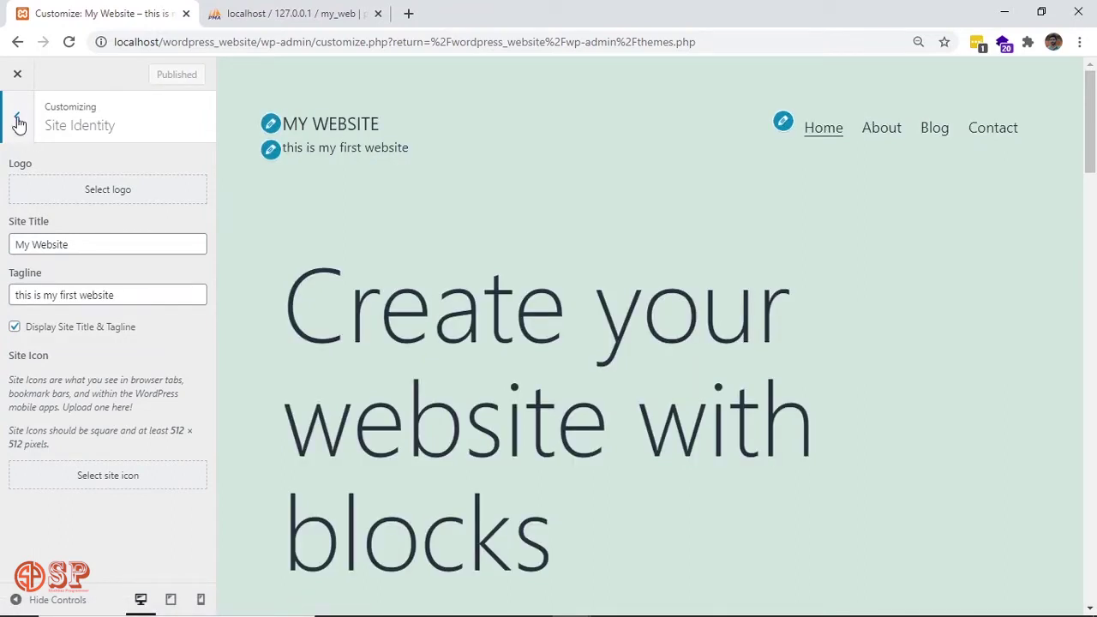
pyautogui.click(18, 122)
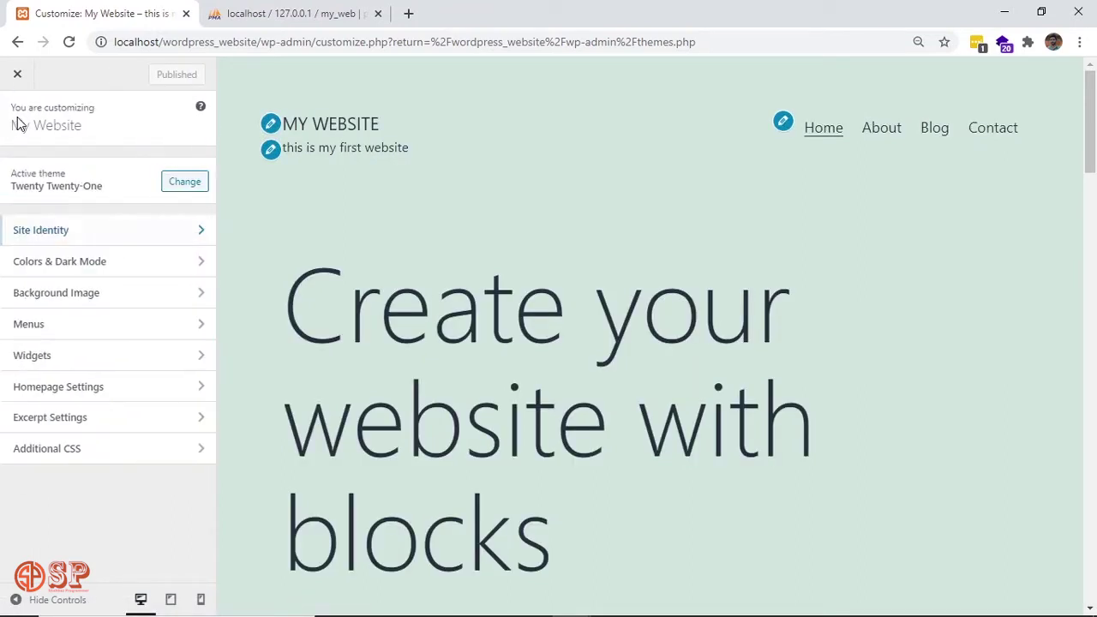
# Review the Colors & Dark Mode and Background Image settings in the Customizer.
pyautogui.click(123, 268)
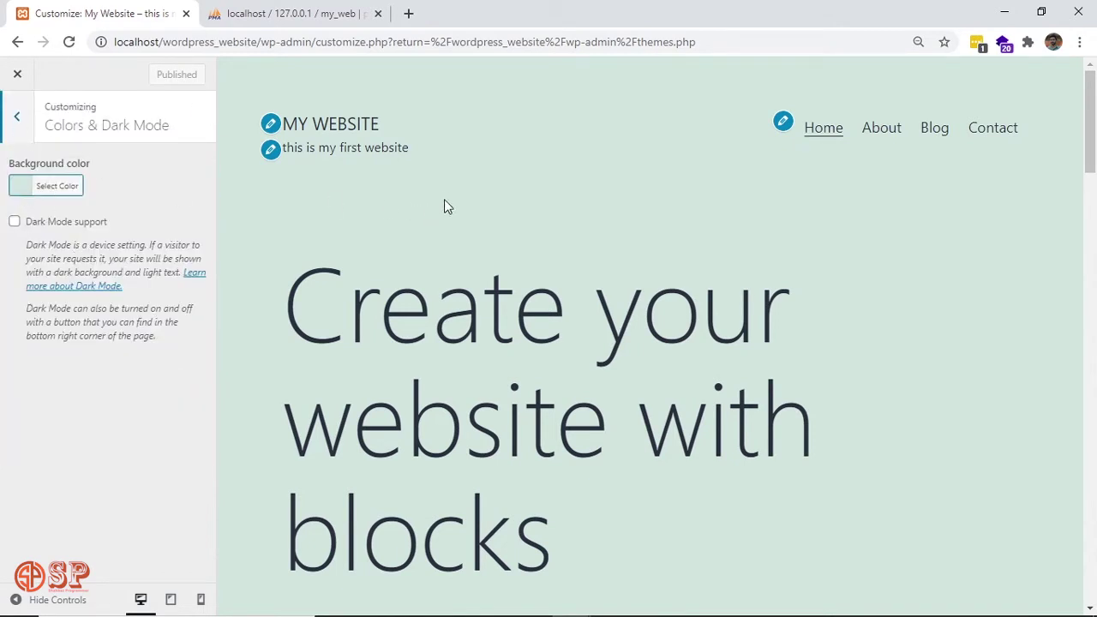
pyautogui.click(7, 126)
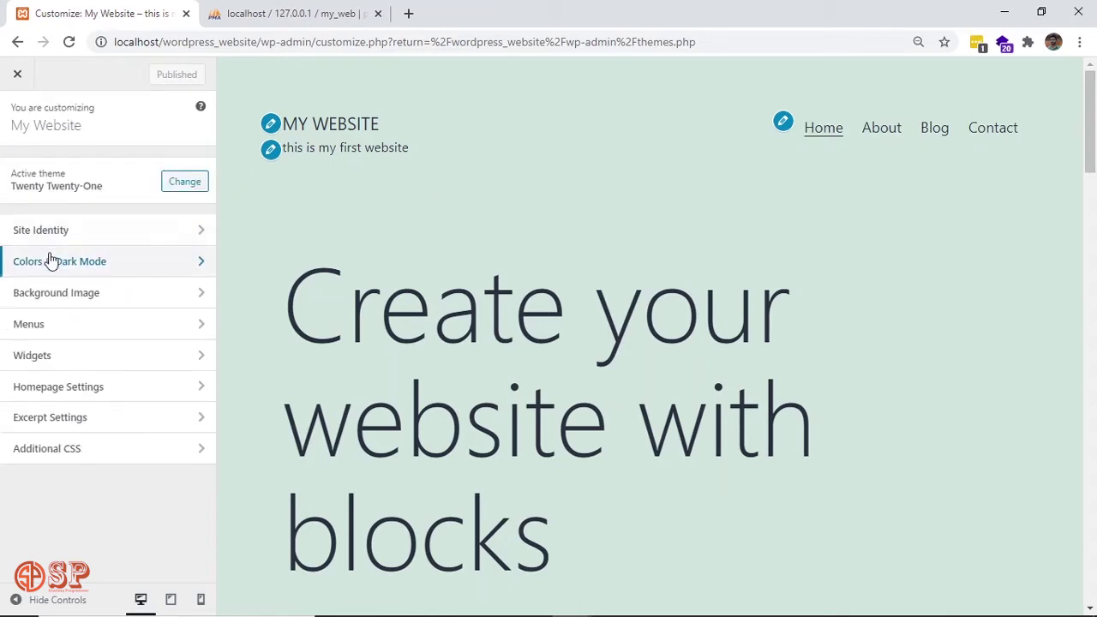
pyautogui.click(144, 296)
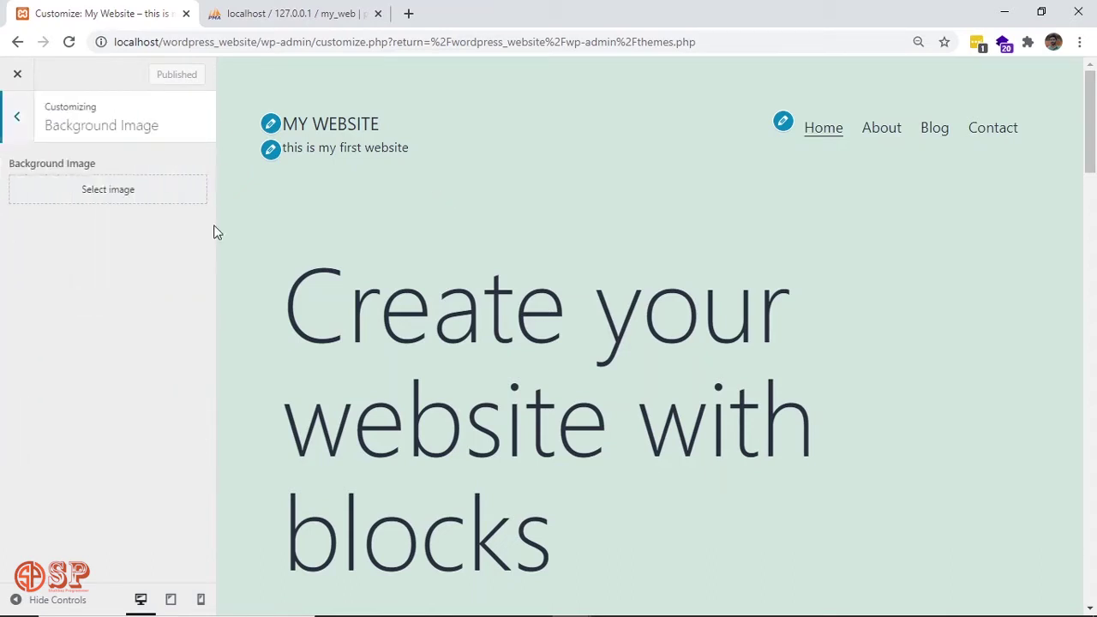
pyautogui.click(19, 121)
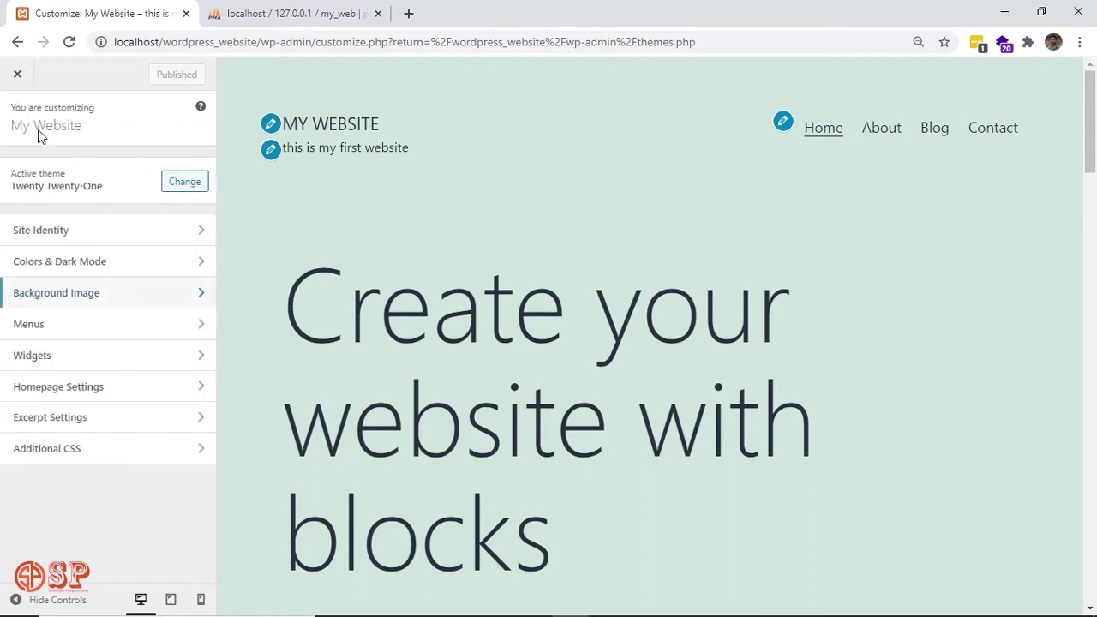
# Check the Menus panel and its locations, then bring up the Footer widget area.
pyautogui.click(116, 338)
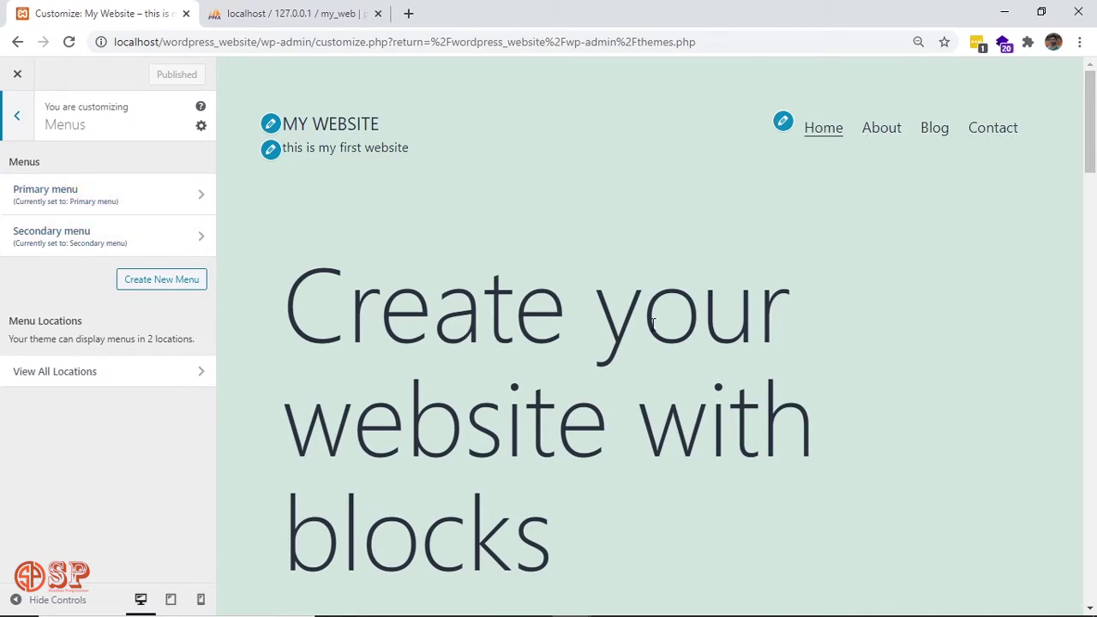
pyautogui.scroll(-15, 652, 321)
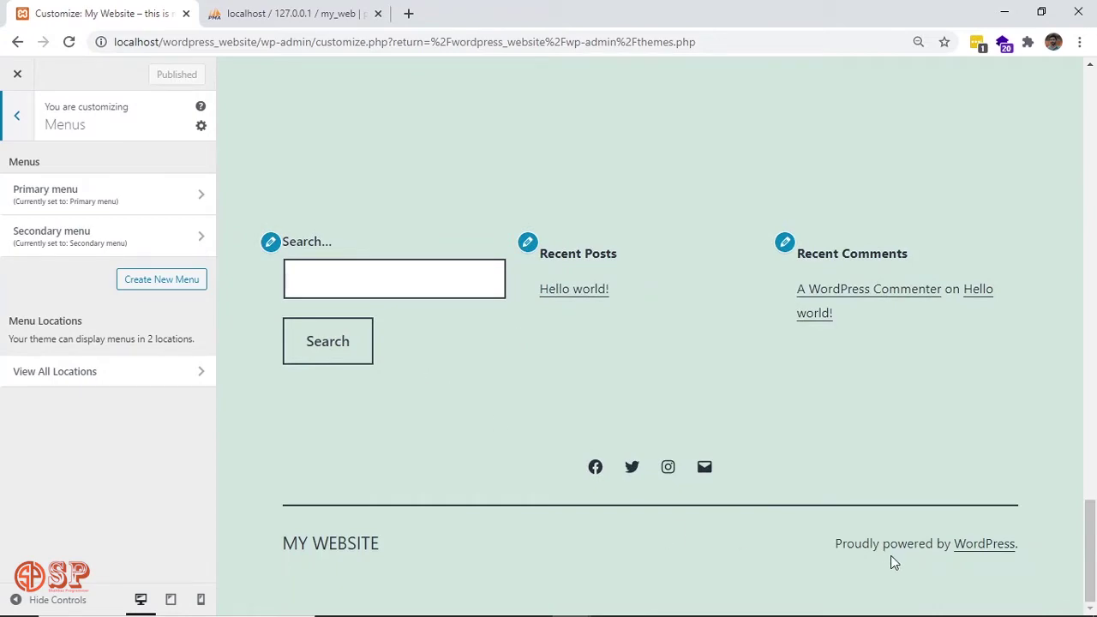
pyautogui.scroll(15, 573, 539)
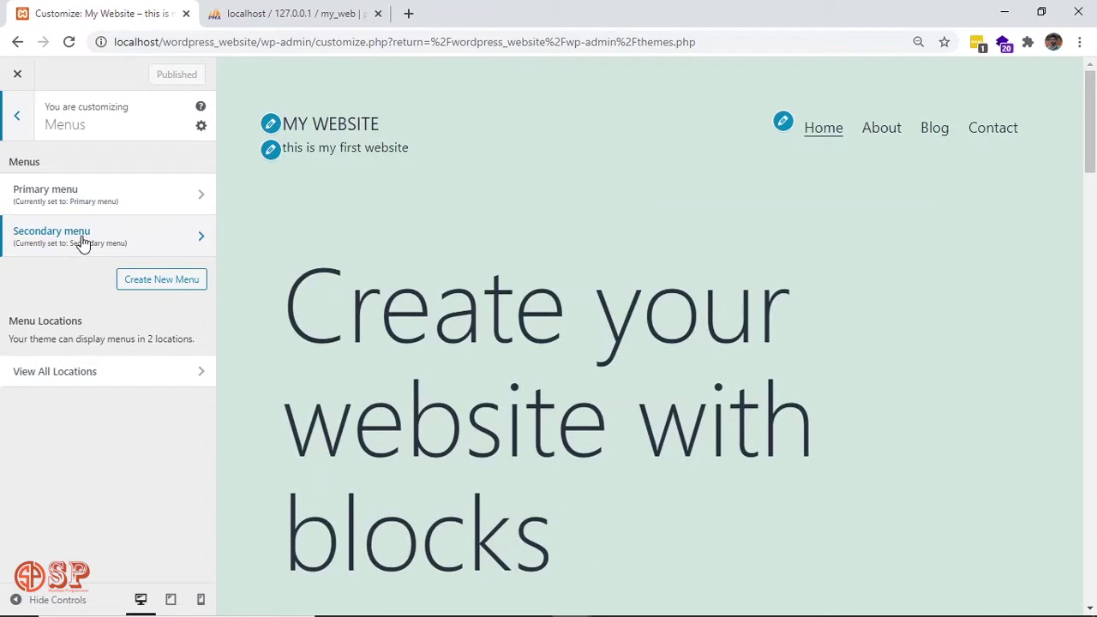
pyautogui.click(177, 380)
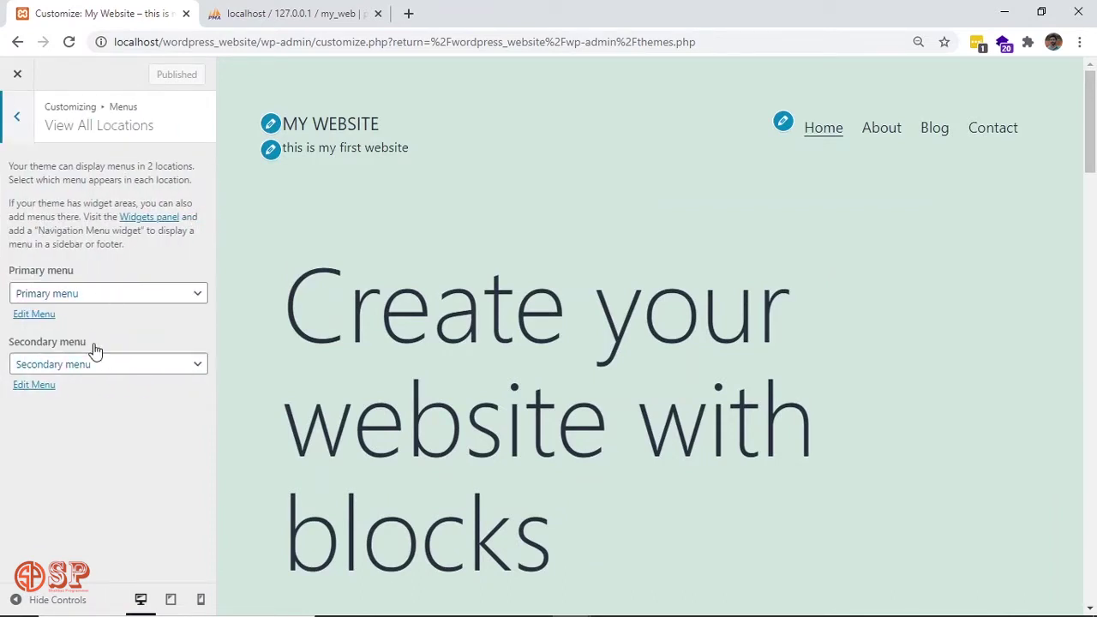
pyautogui.click(19, 115)
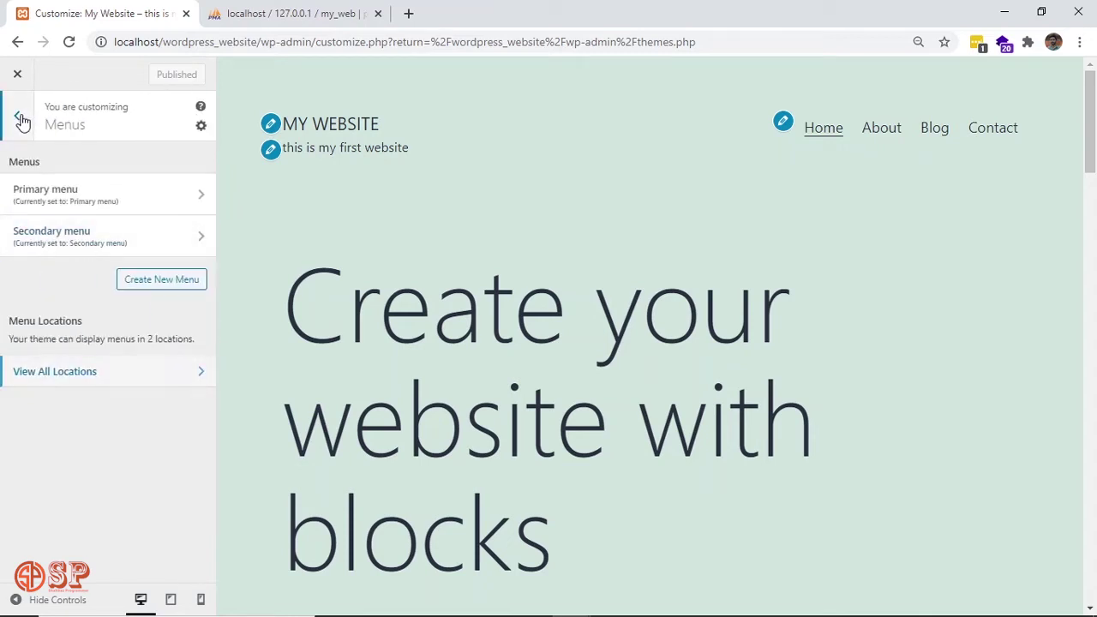
pyautogui.click(20, 116)
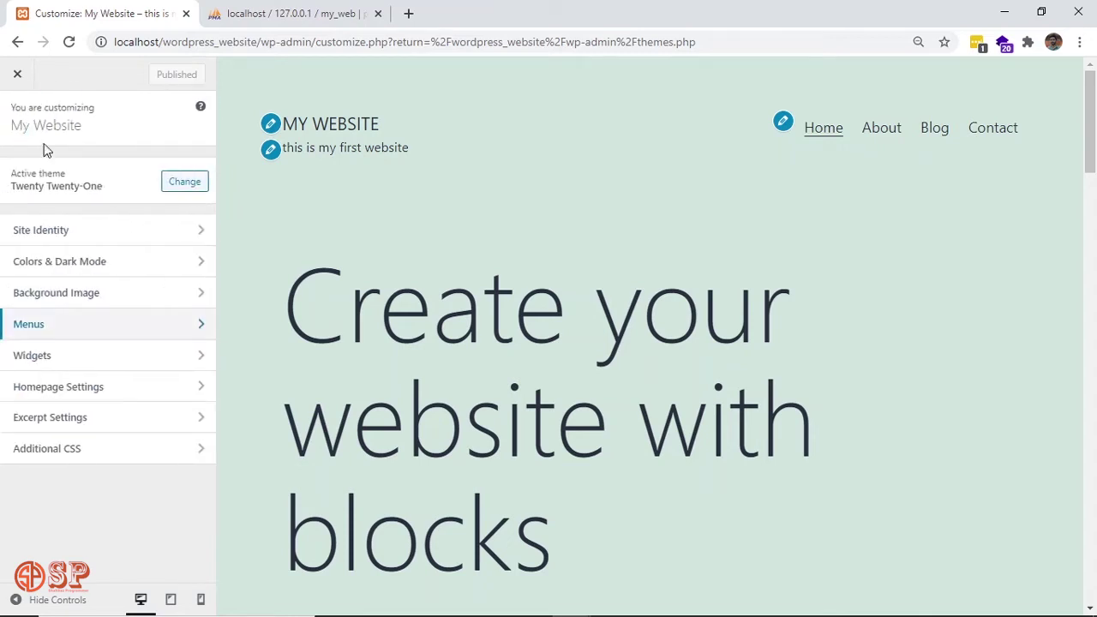
pyautogui.click(142, 359)
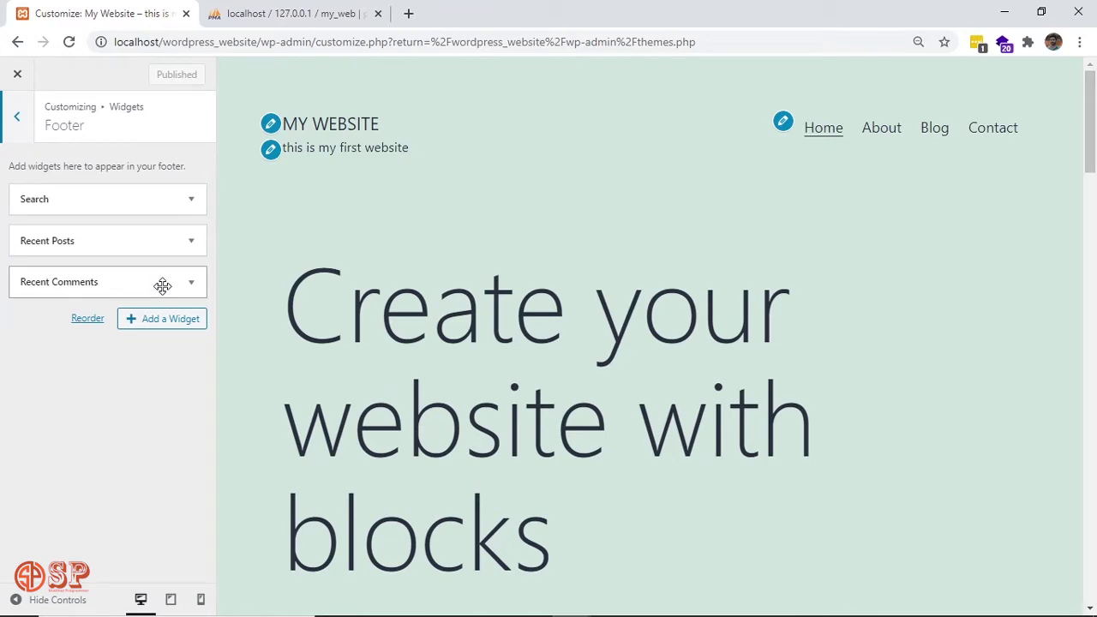
# Scroll the preview to compare the footer widgets, then go back to the main sections list.
pyautogui.scroll(-5, 514, 261)
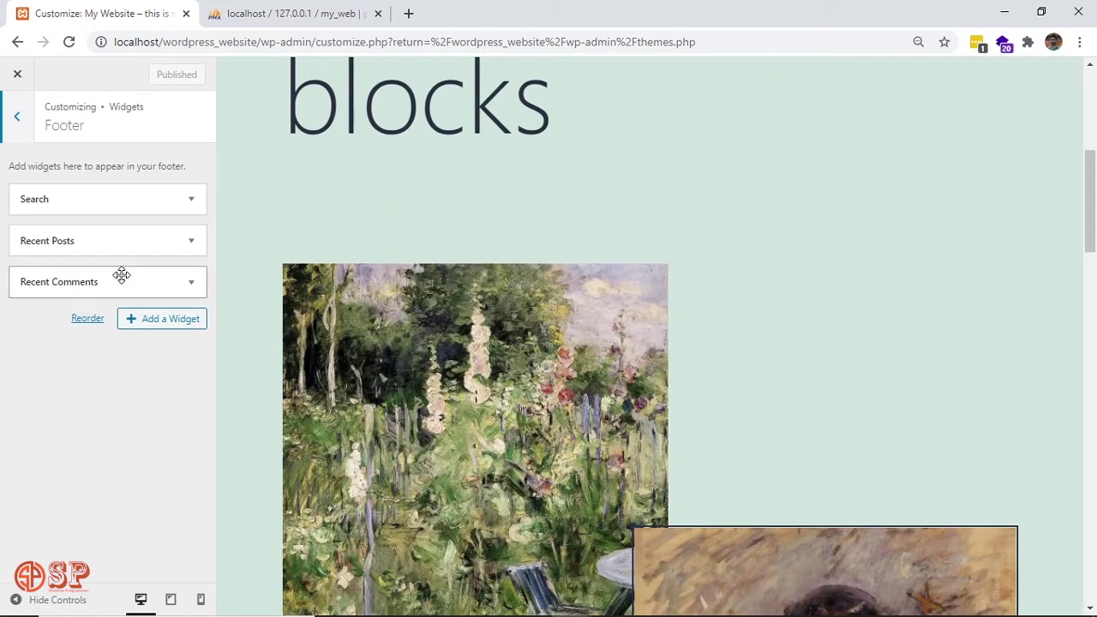
pyautogui.scroll(-12, 681, 306)
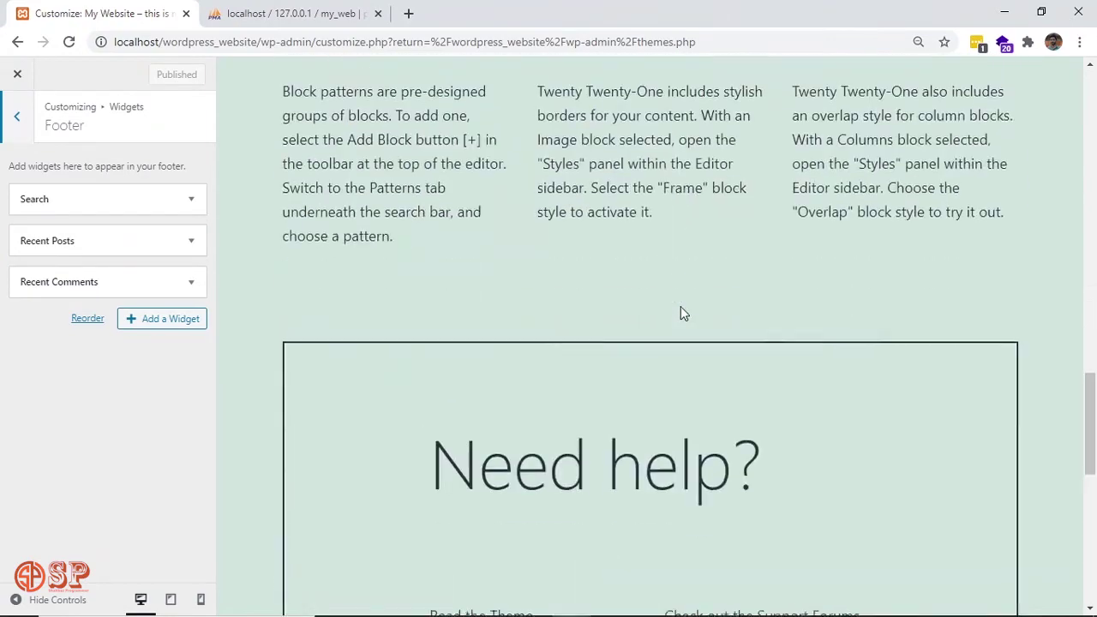
pyautogui.click(16, 115)
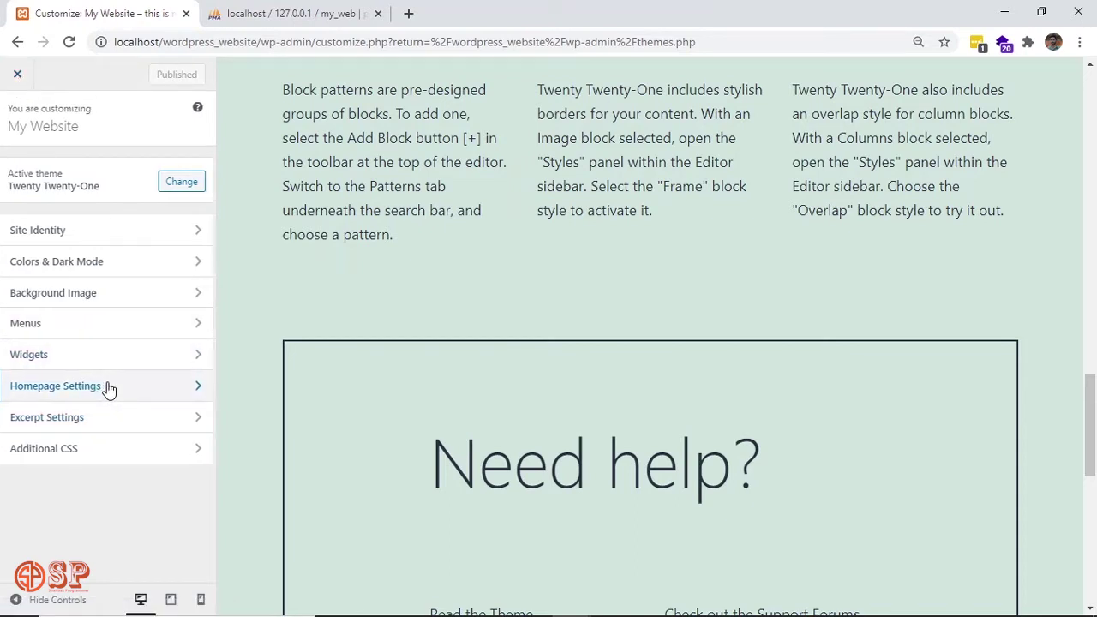
# Review the Homepage Settings panel and its display options.
pyautogui.click(106, 387)
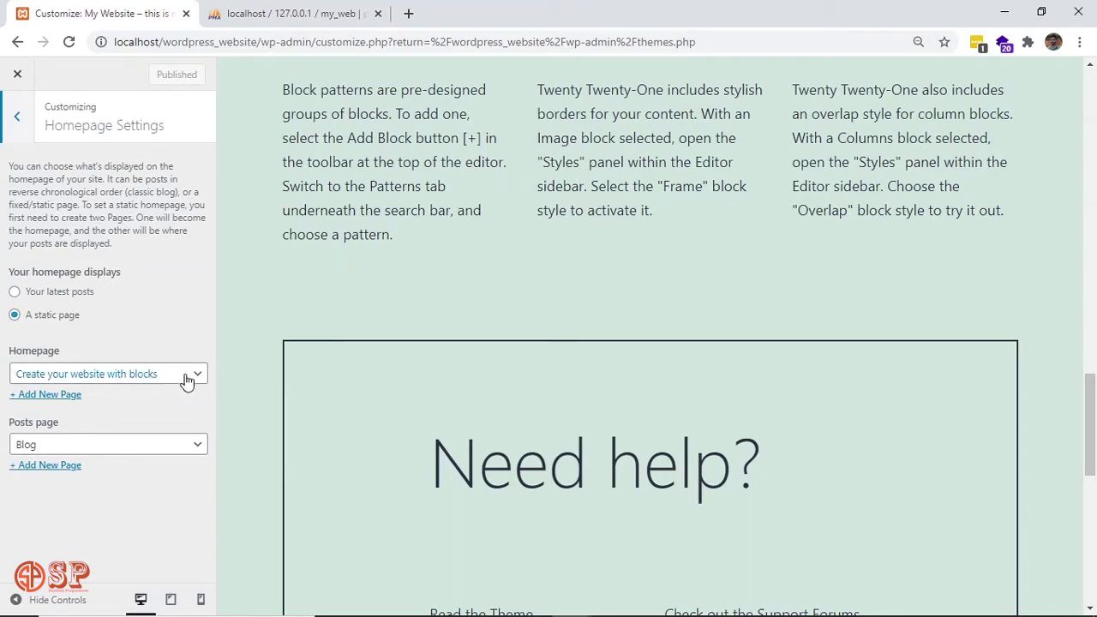
pyautogui.scroll(-6, 471, 311)
pyautogui.scroll(15, 472, 311)
pyautogui.scroll(10, 472, 317)
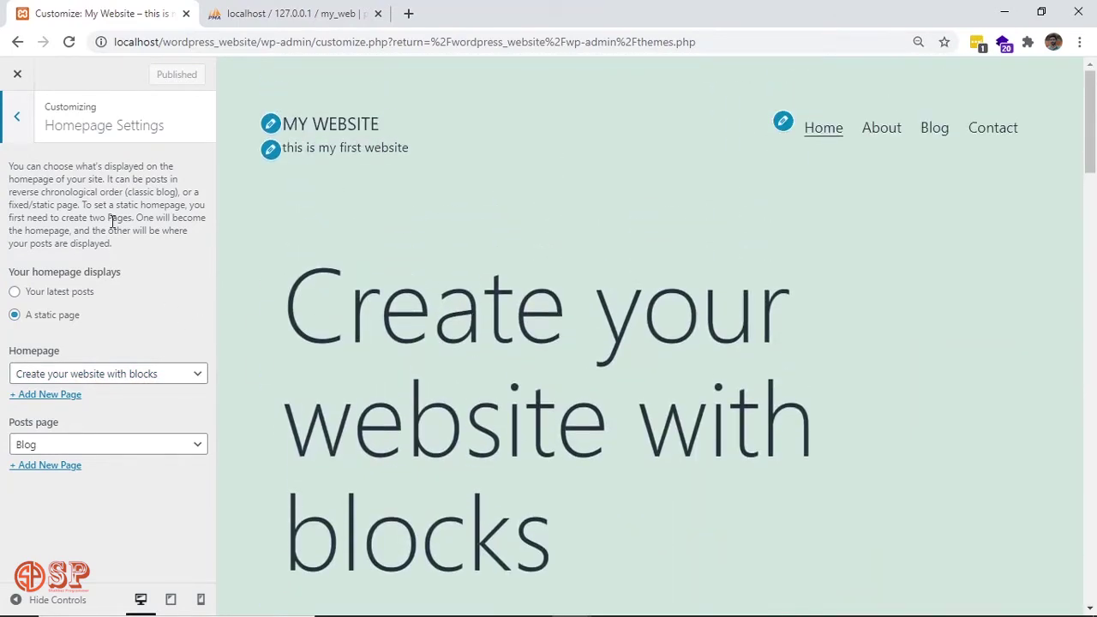
pyautogui.click(19, 121)
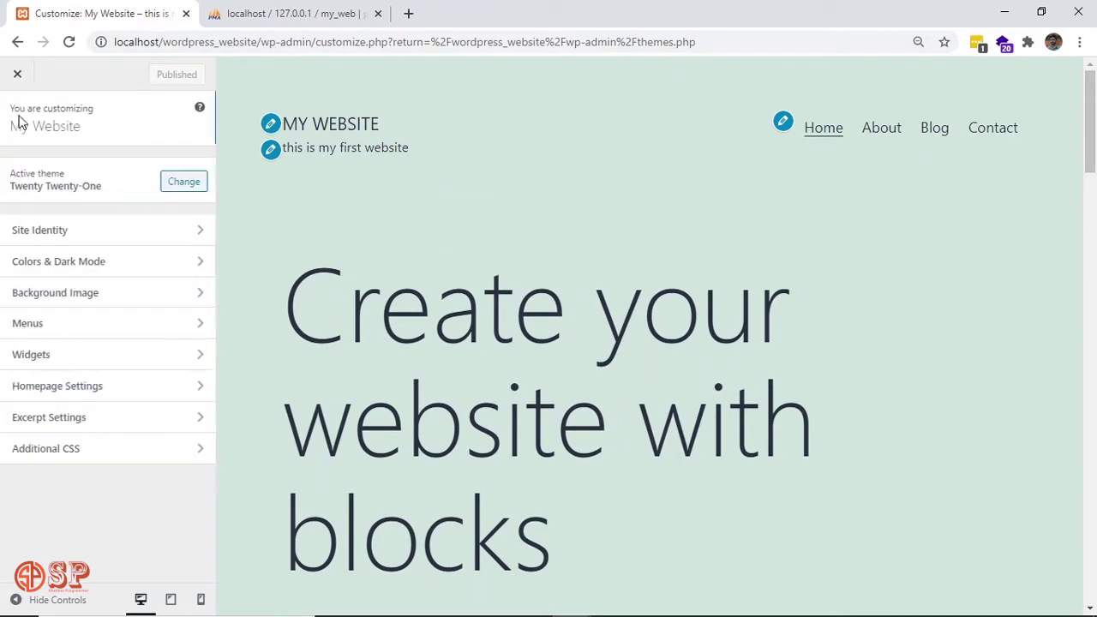
# Check Excerpt Settings and Additional CSS, then close the Customizer back to Themes.
pyautogui.click(104, 430)
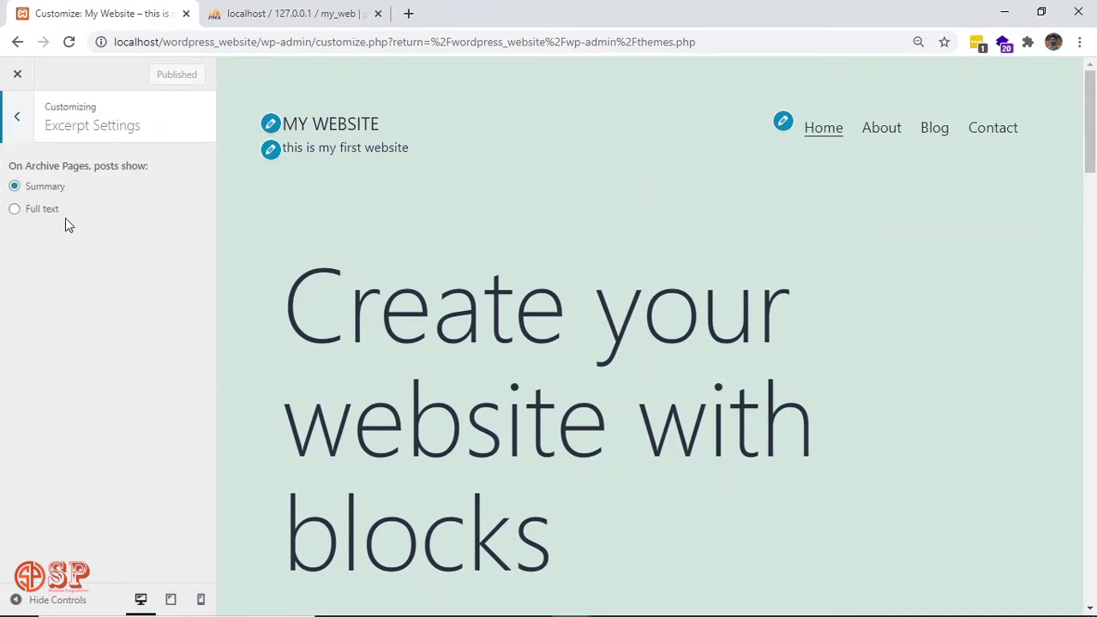
pyautogui.click(17, 120)
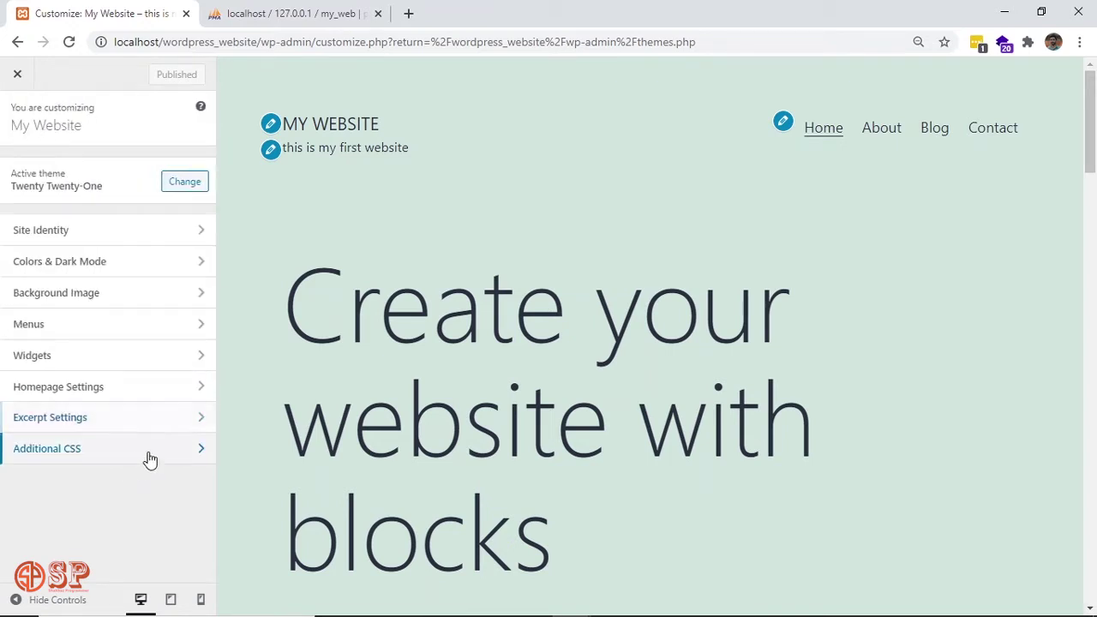
pyautogui.click(146, 458)
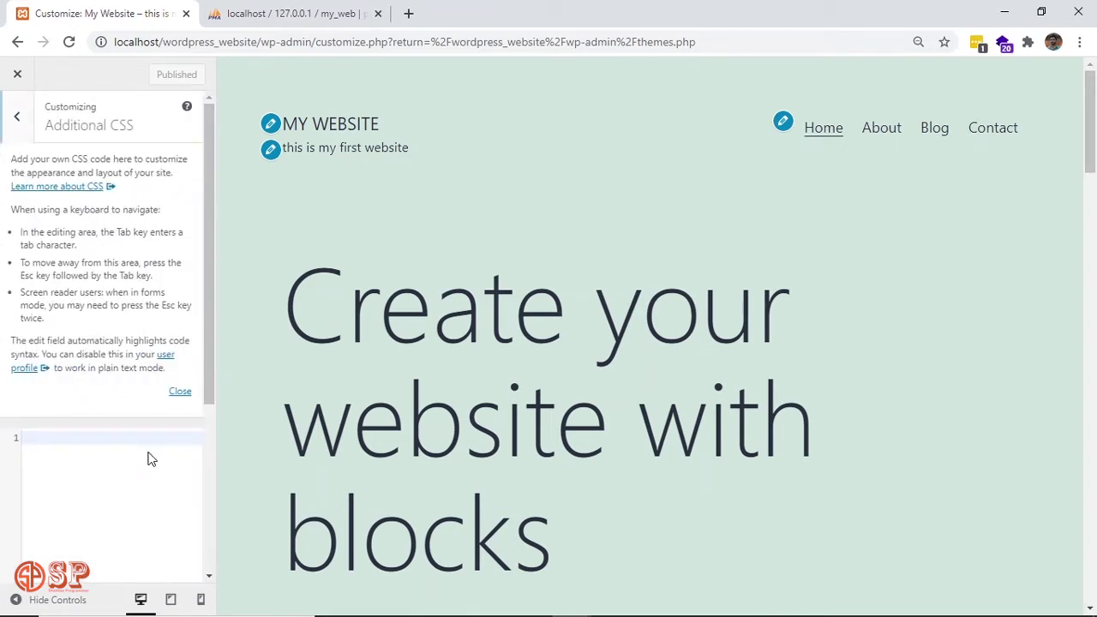
pyautogui.click(19, 127)
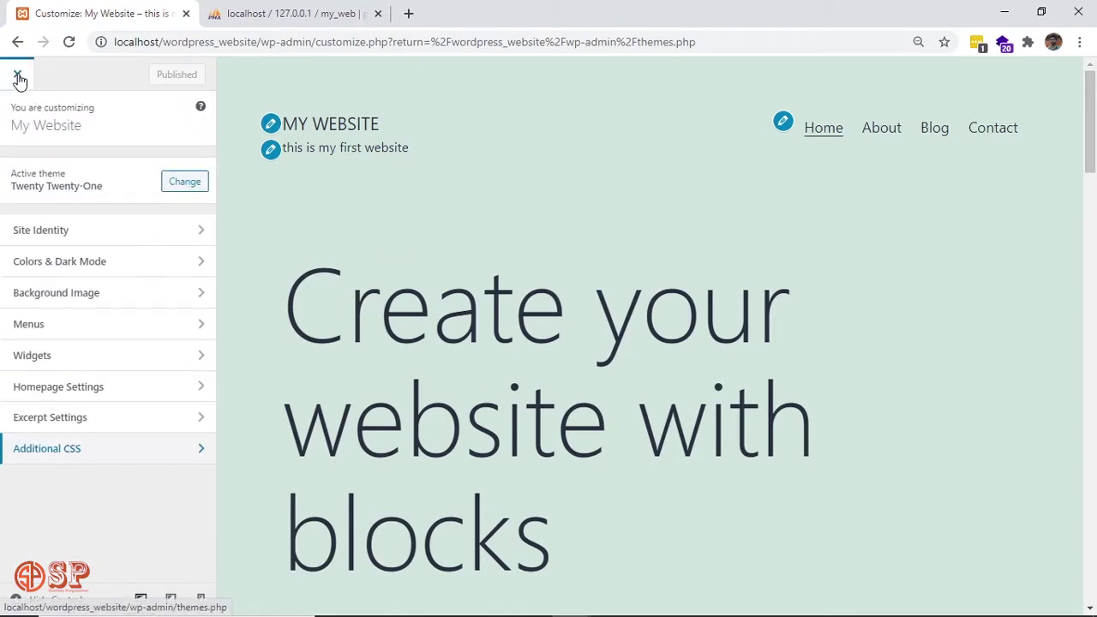
pyautogui.click(18, 78)
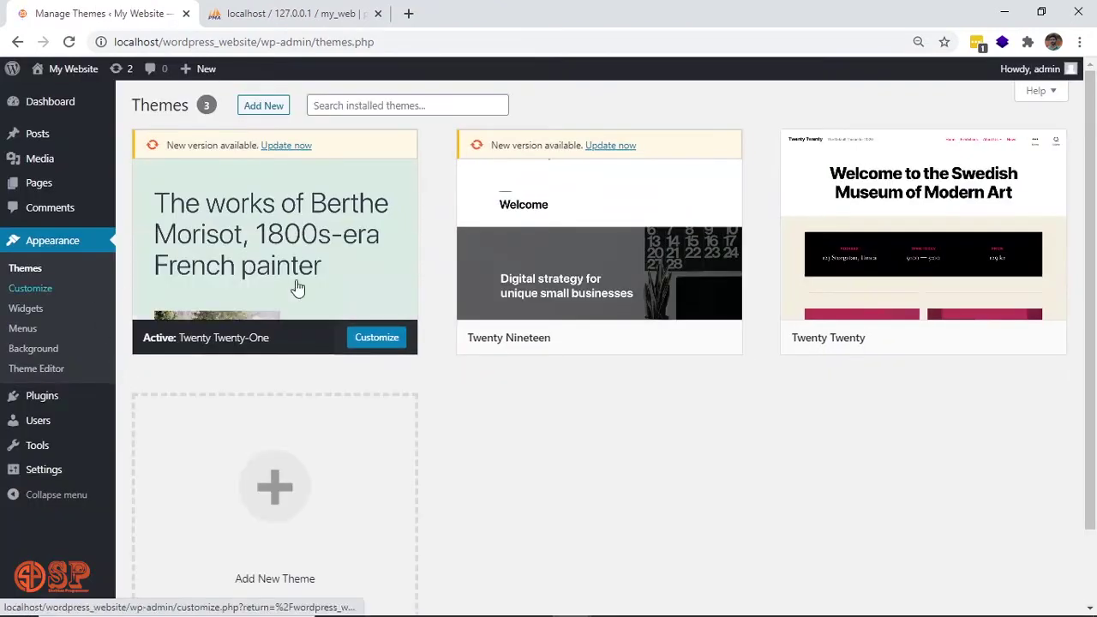
# Go to Appearance > Menus and keep Primary menu selected for editing.
pyautogui.click(31, 333)
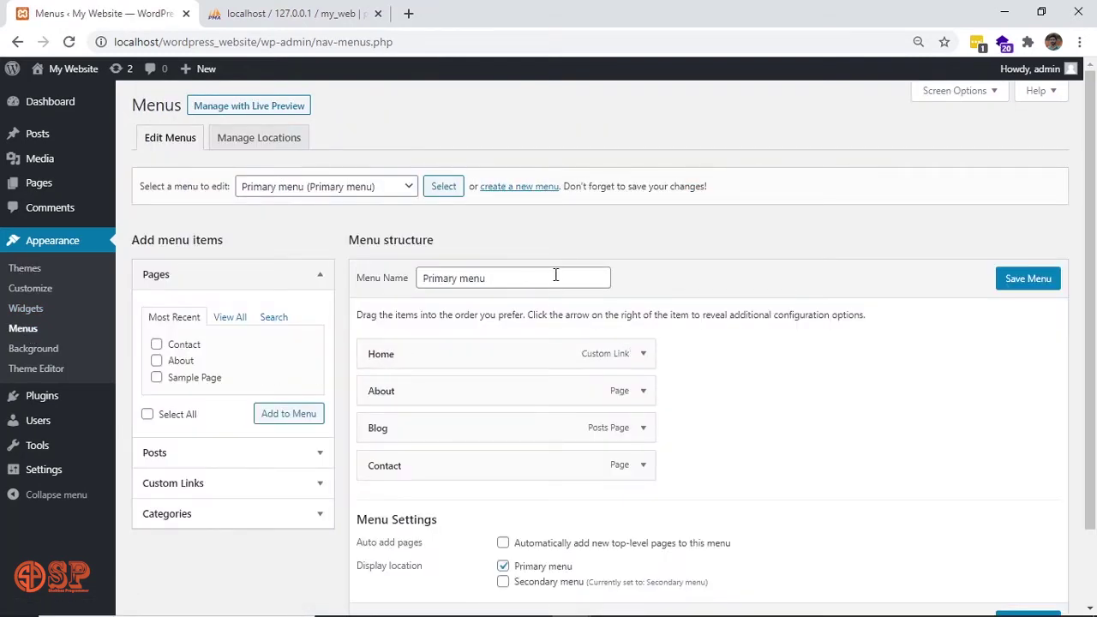
pyautogui.click(409, 190)
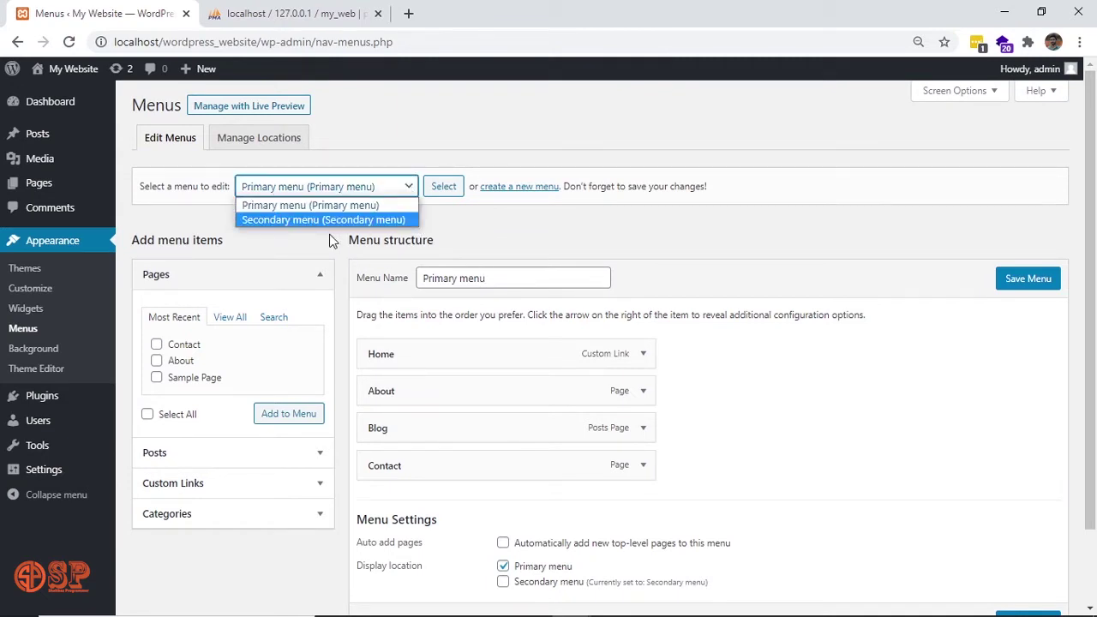
pyautogui.click(549, 237)
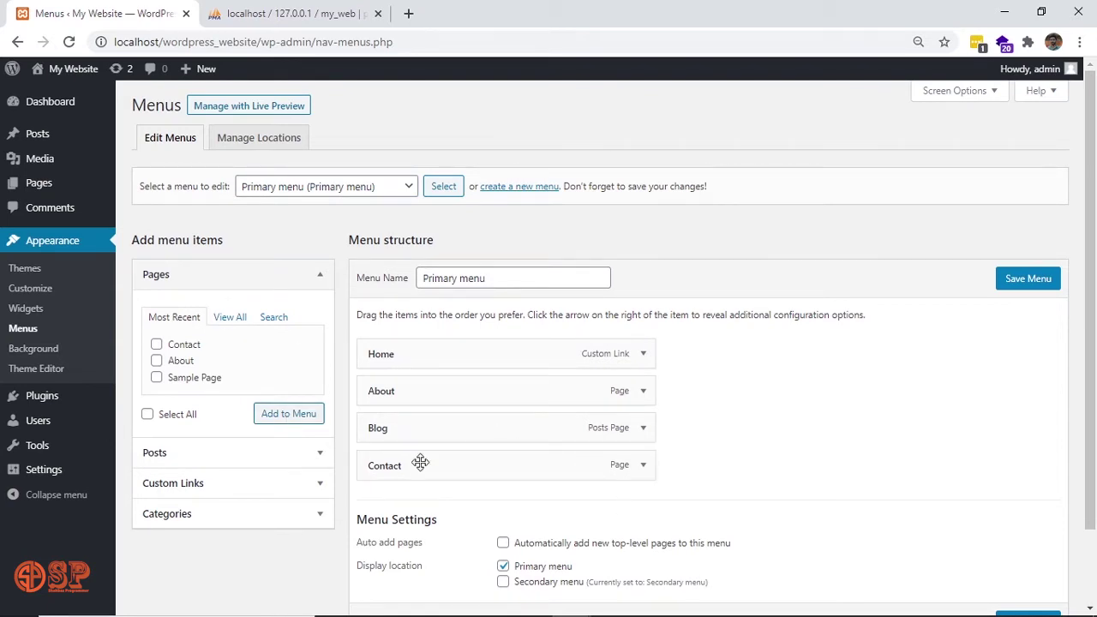
# Accept the Theme Editor warning, scroll through Twenty Twenty-One's style.css, then go to Plugins.
pyautogui.click(42, 371)
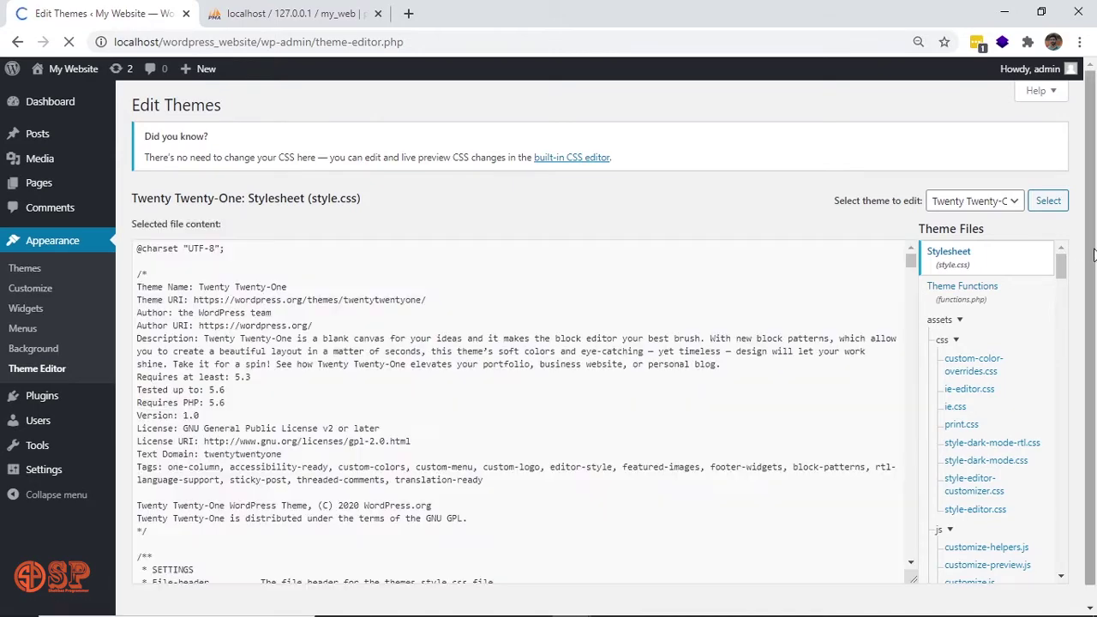
pyautogui.scroll(-1, 1093, 255)
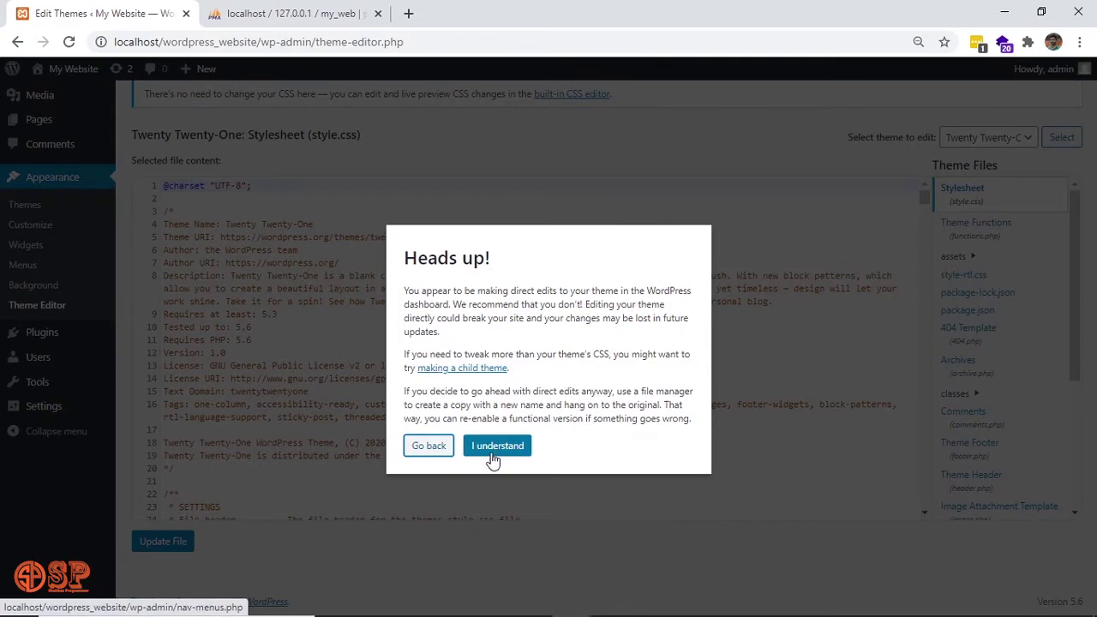
pyautogui.click(495, 460)
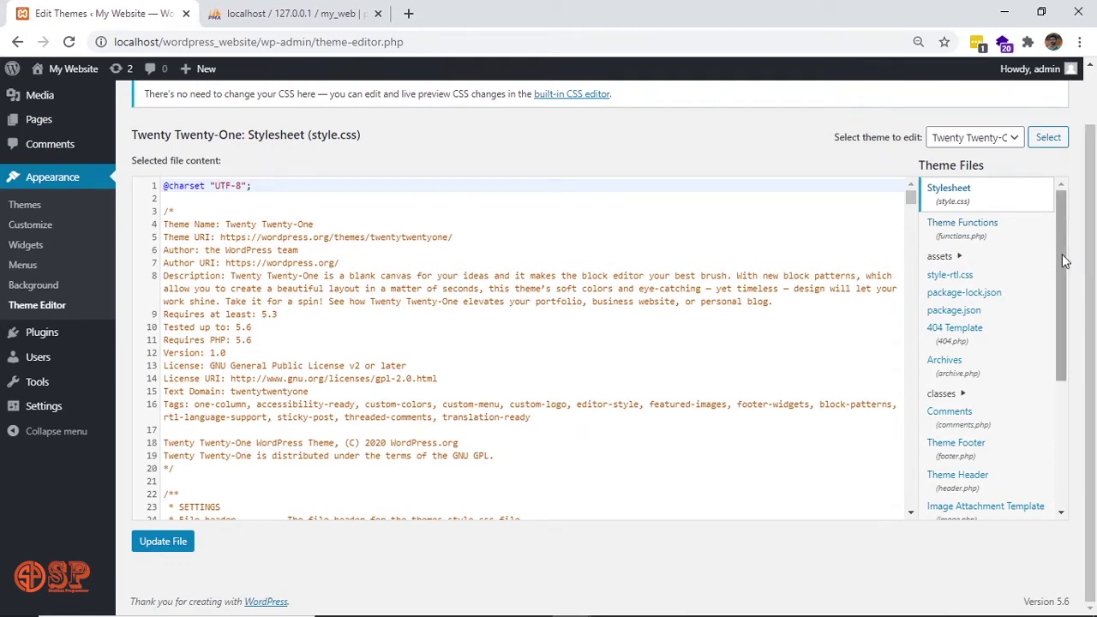
pyautogui.moveTo(1063, 260); pyautogui.dragTo(1062, 450)
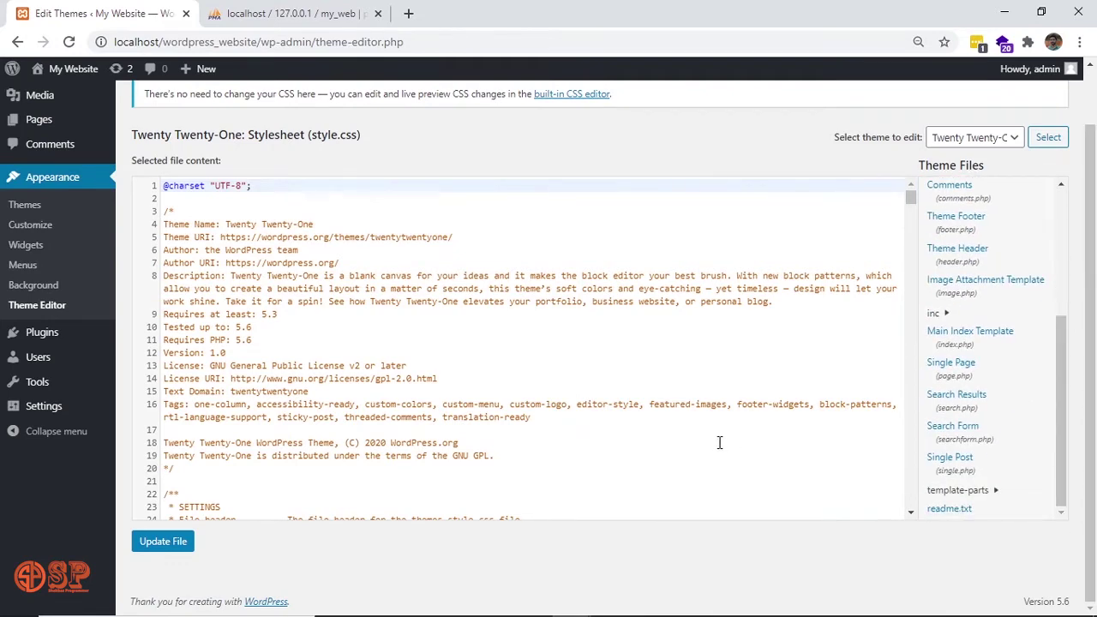
pyautogui.scroll(-20, 721, 443)
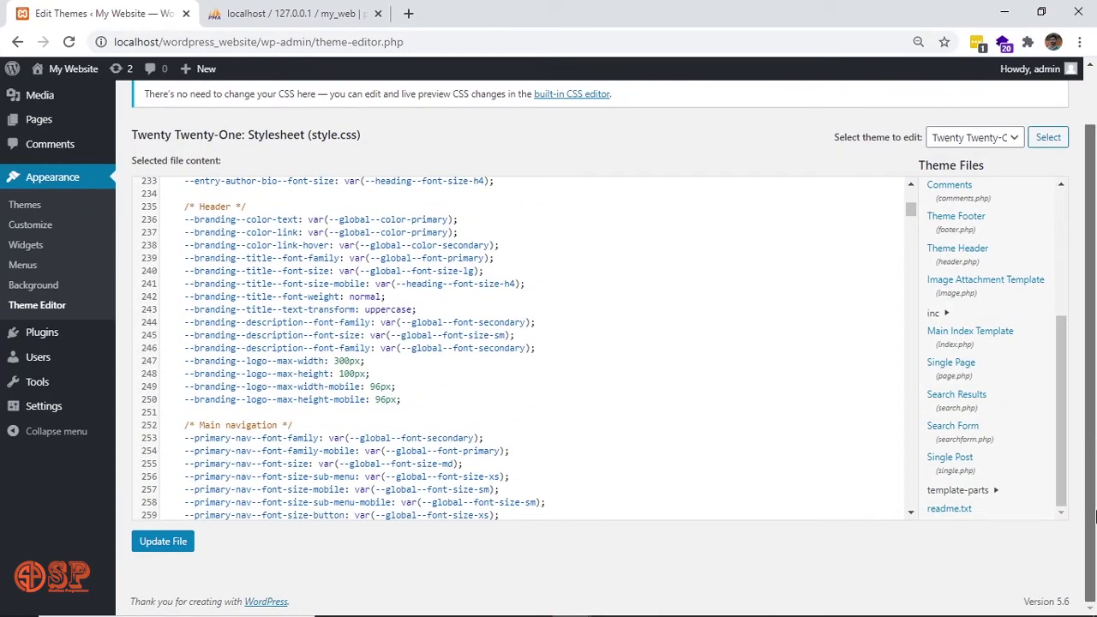
pyautogui.click(49, 341)
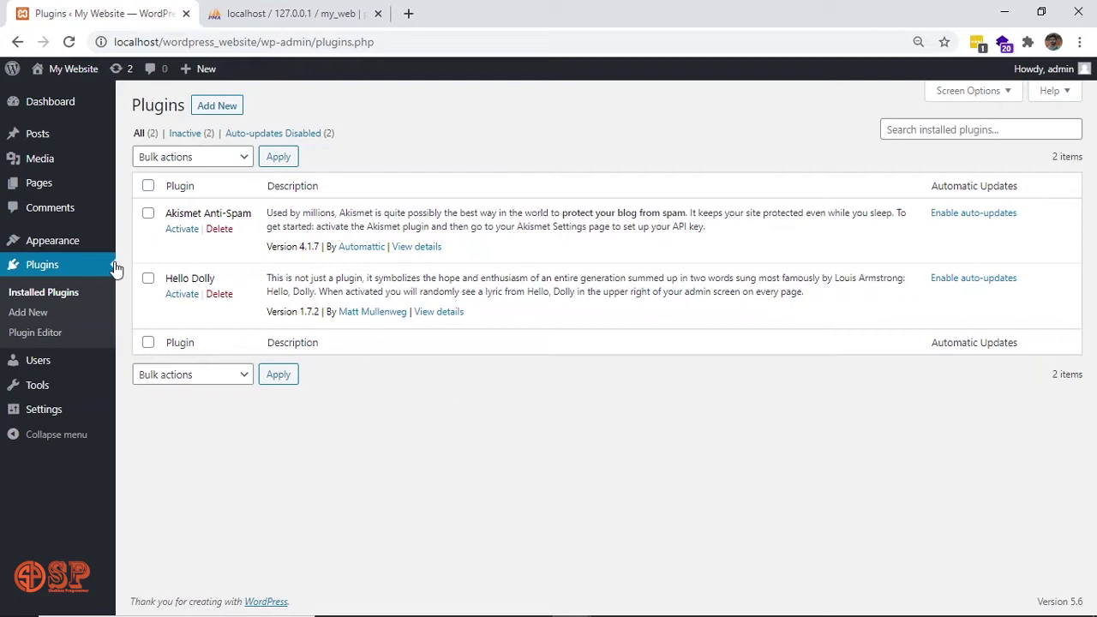
# Go to Users > Profile and scroll through personal options and admin colour schemes.
pyautogui.click(52, 374)
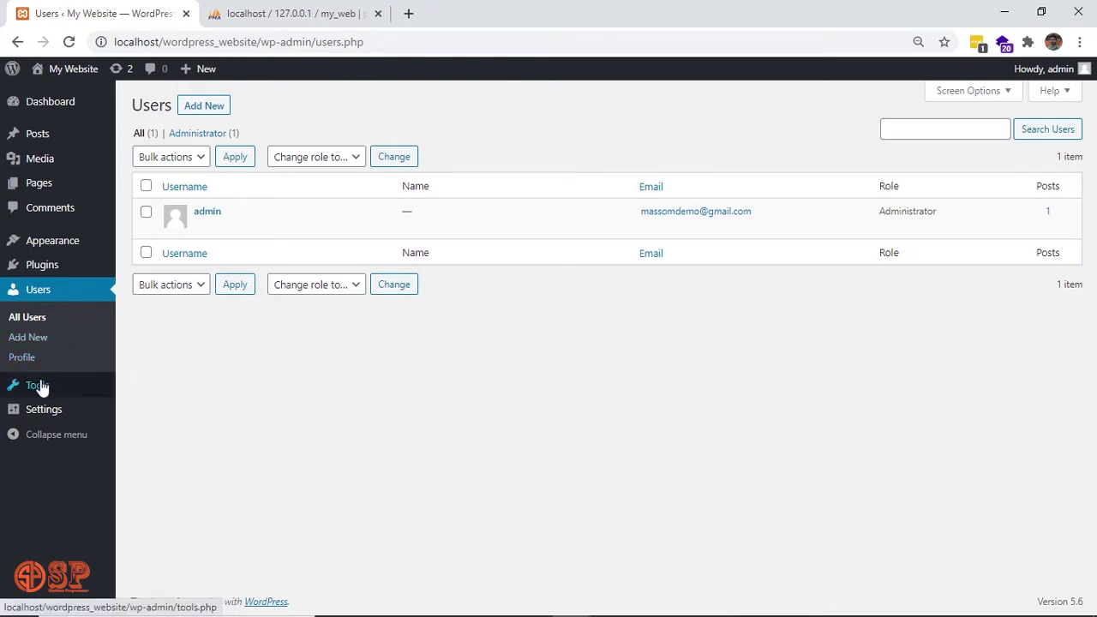
pyautogui.click(30, 360)
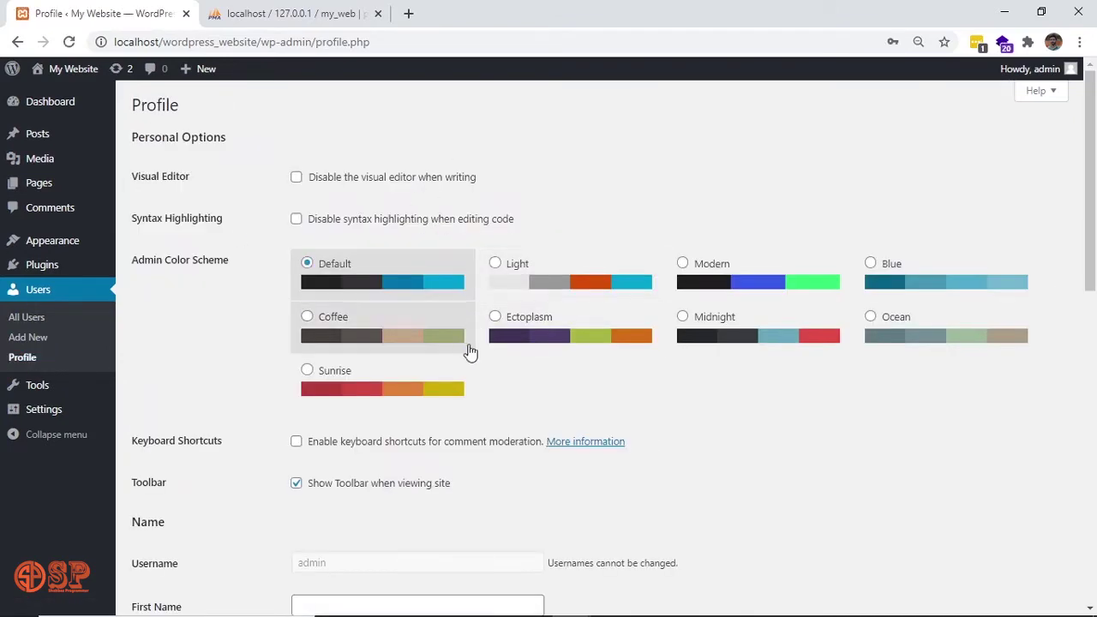
pyautogui.scroll(-8, 614, 463)
pyautogui.scroll(-1, 615, 468)
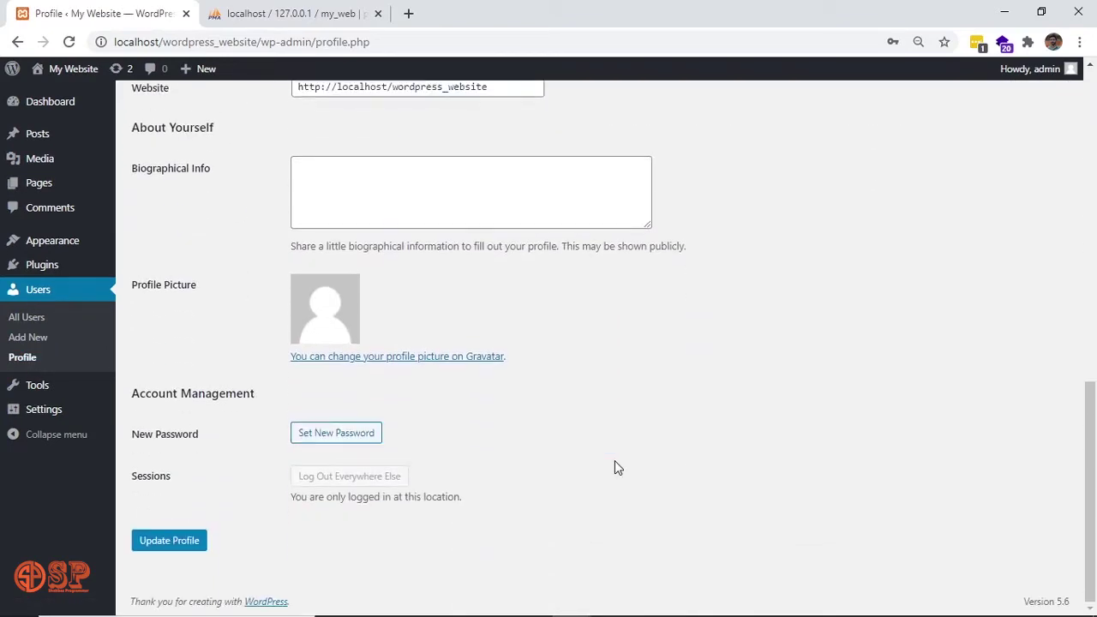
pyautogui.scroll(8, 615, 468)
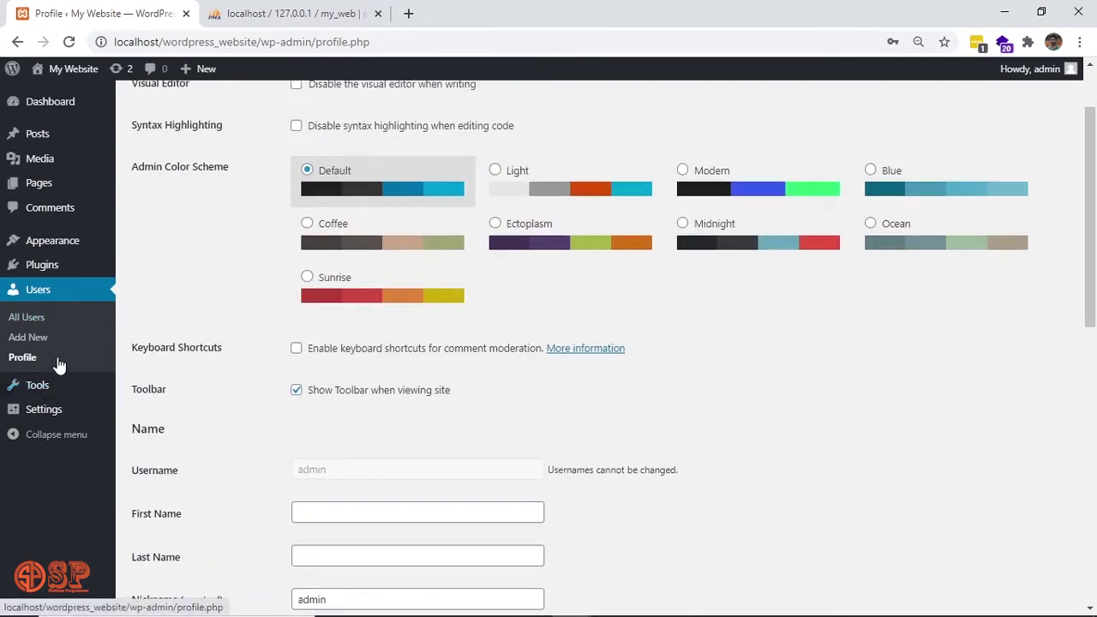
pyautogui.moveTo(55, 392)
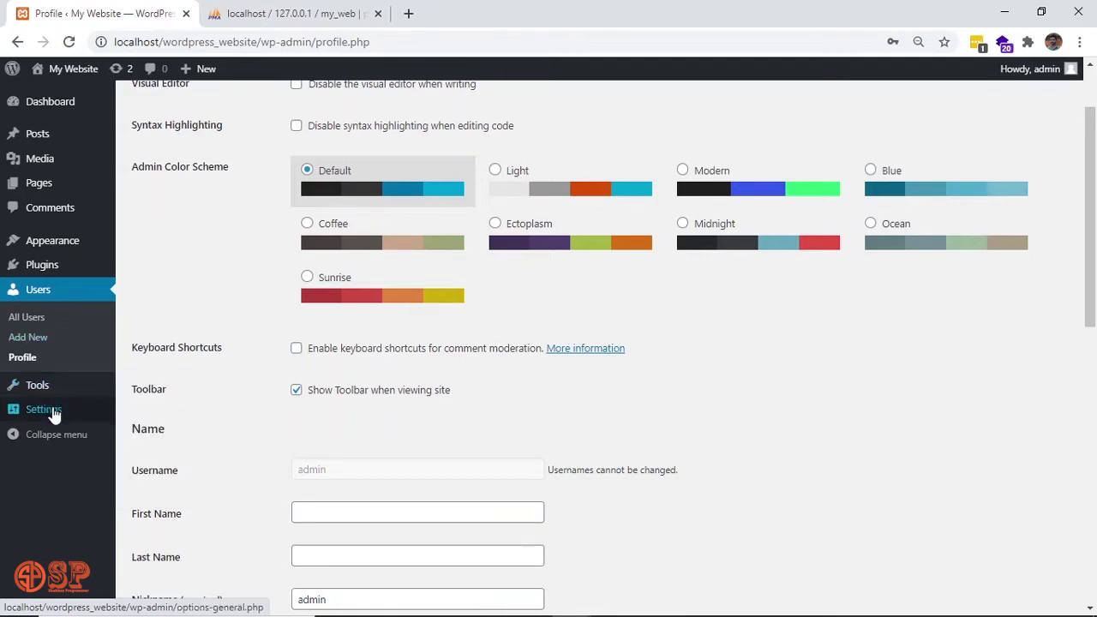
pyautogui.moveTo(54, 416)
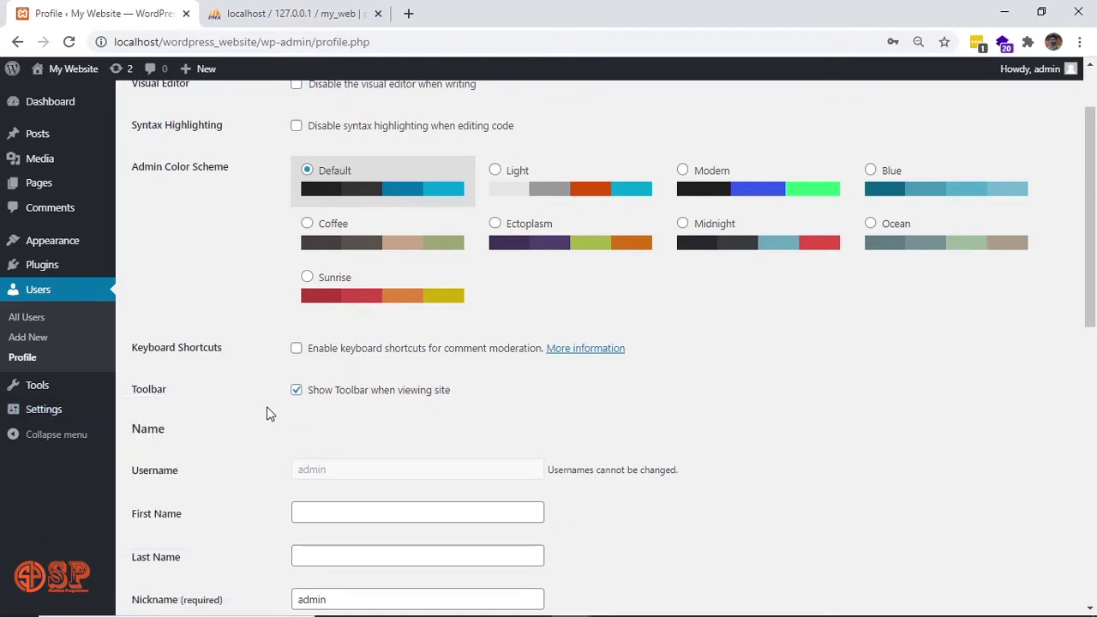
pyautogui.scroll(2, 266, 406)
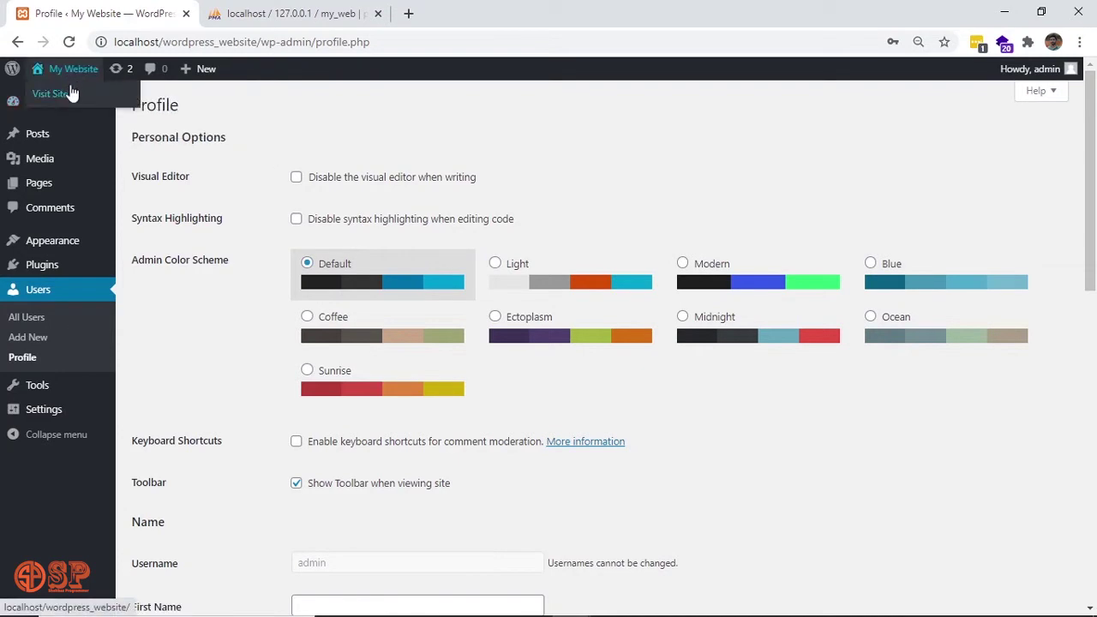
# View the live site in a new tab, checking the MY WEBSITE title and new tagline.
pyautogui.middleClick(73, 92)
pyautogui.click(346, 10)
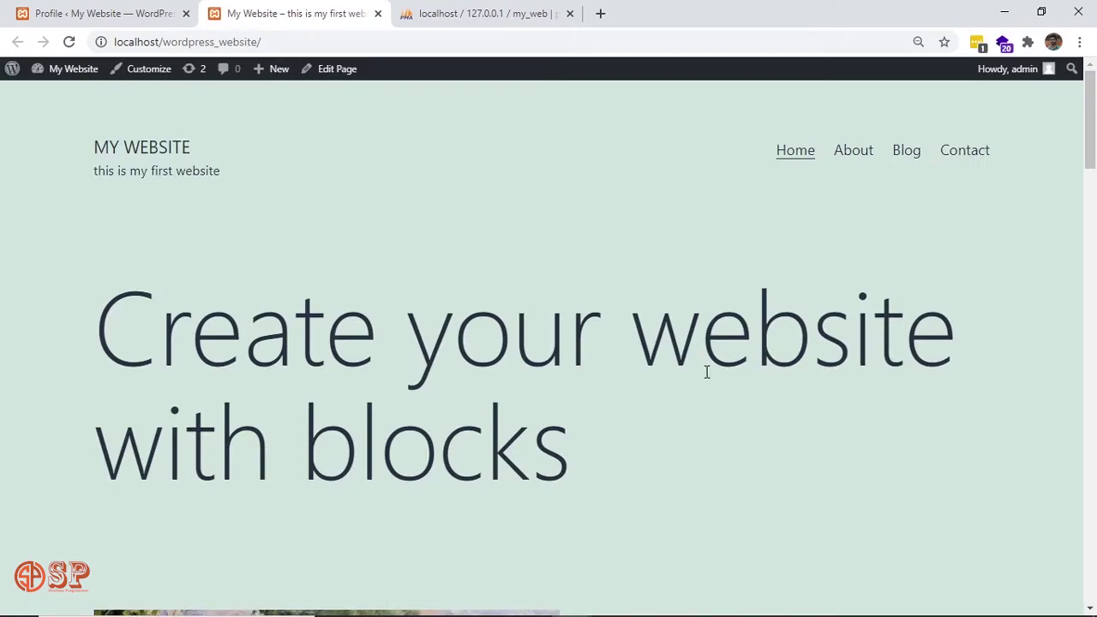
pyautogui.scroll(-1, 707, 372)
pyautogui.scroll(1, 707, 372)
pyautogui.tripleClick(141, 146)
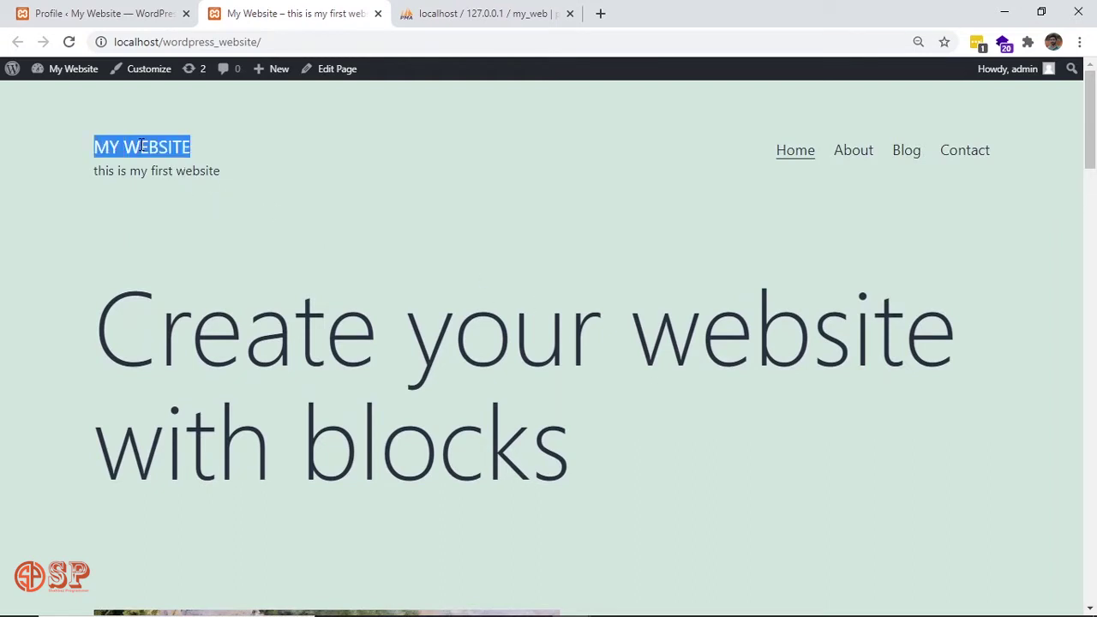
pyautogui.doubleClick(181, 171)
pyautogui.tripleClick(181, 171)
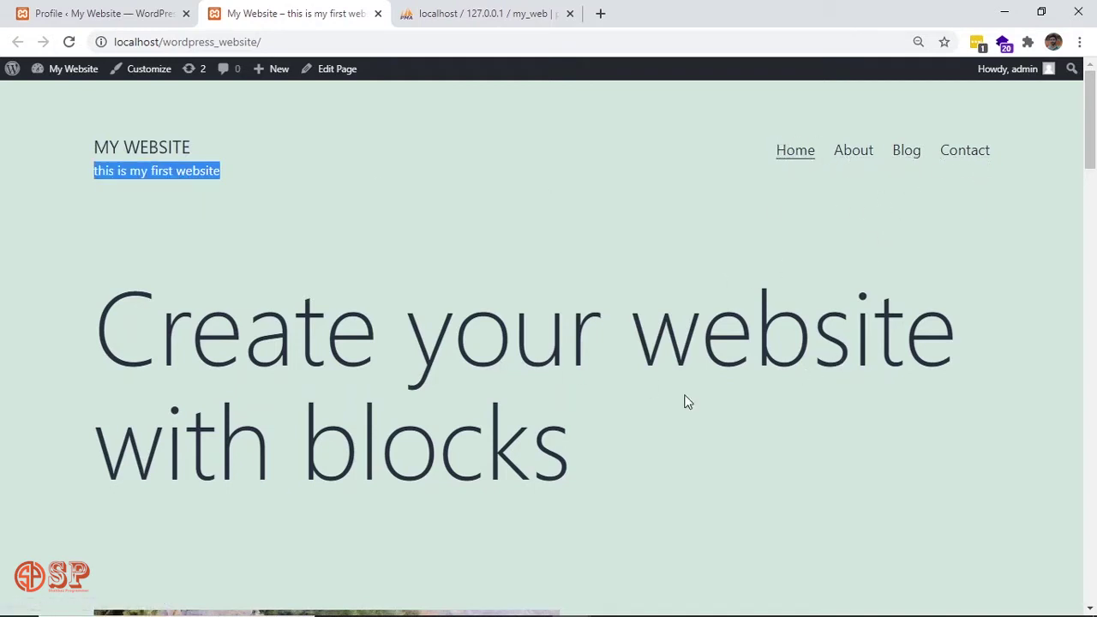
pyautogui.scroll(-2, 691, 401)
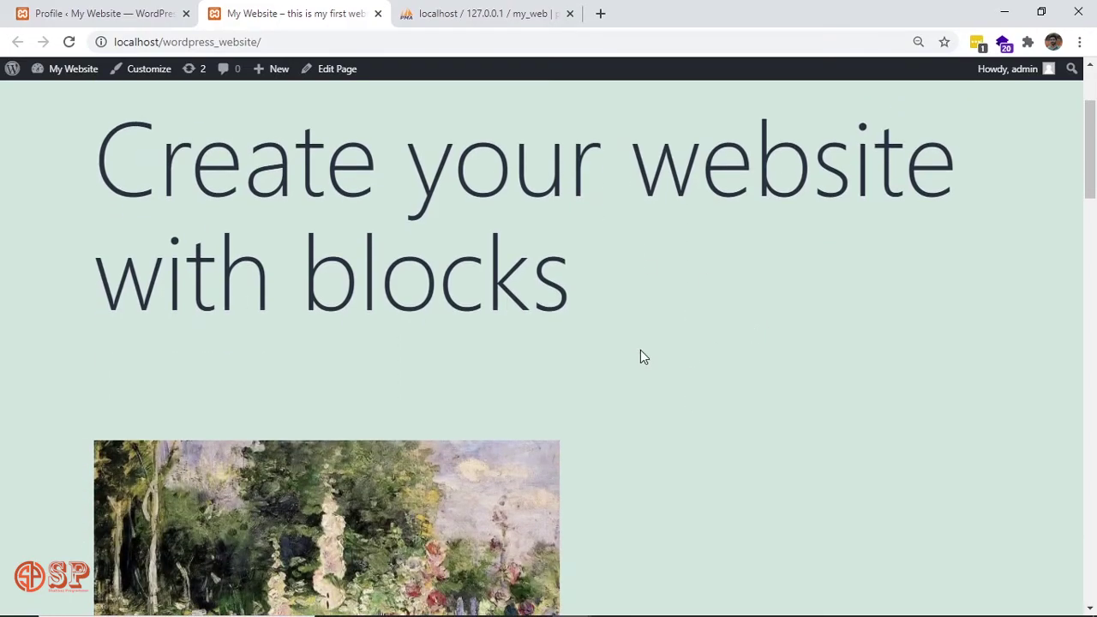
pyautogui.scroll(-4, 641, 350)
pyautogui.scroll(-18, 640, 350)
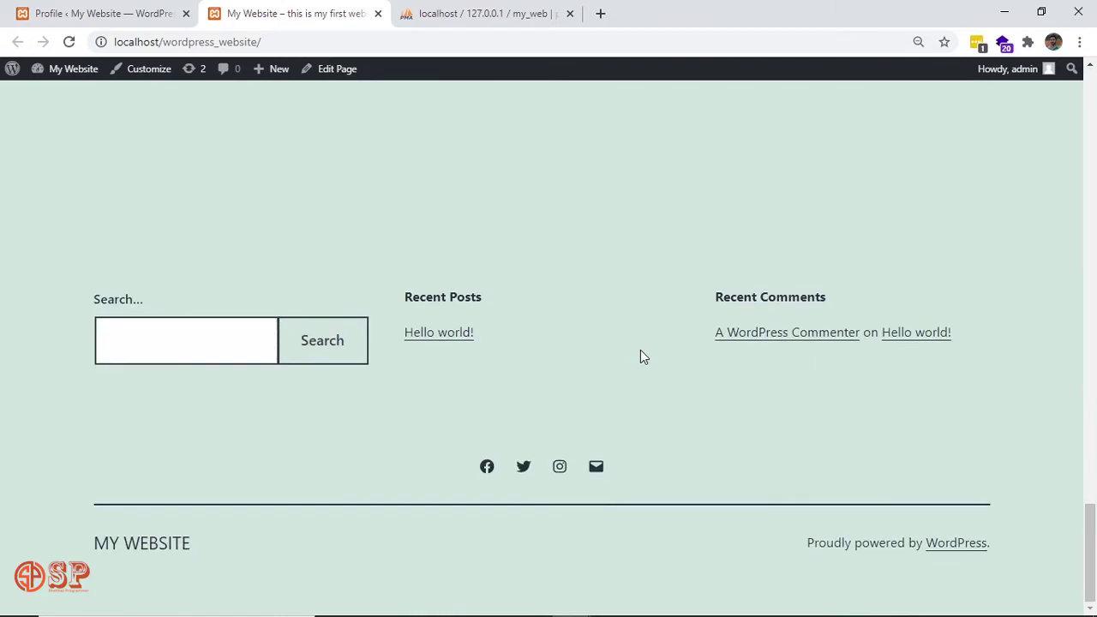
pyautogui.press('Home')
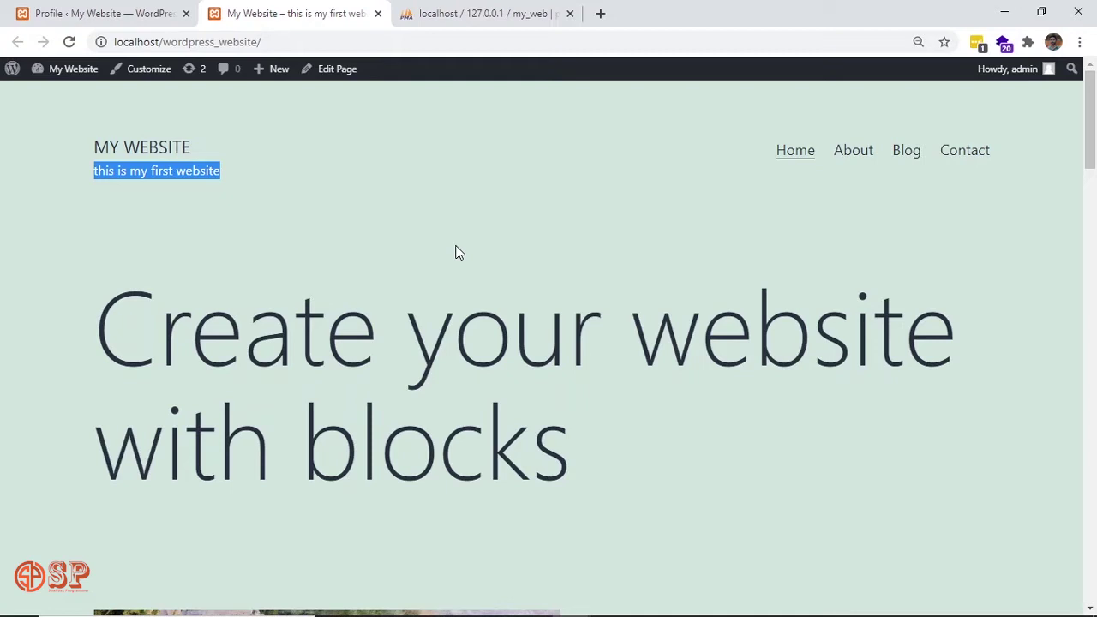
# Return to the admin profile tab, then switch to the downloaded Themes folder in File Explorer.
pyautogui.click(166, 8)
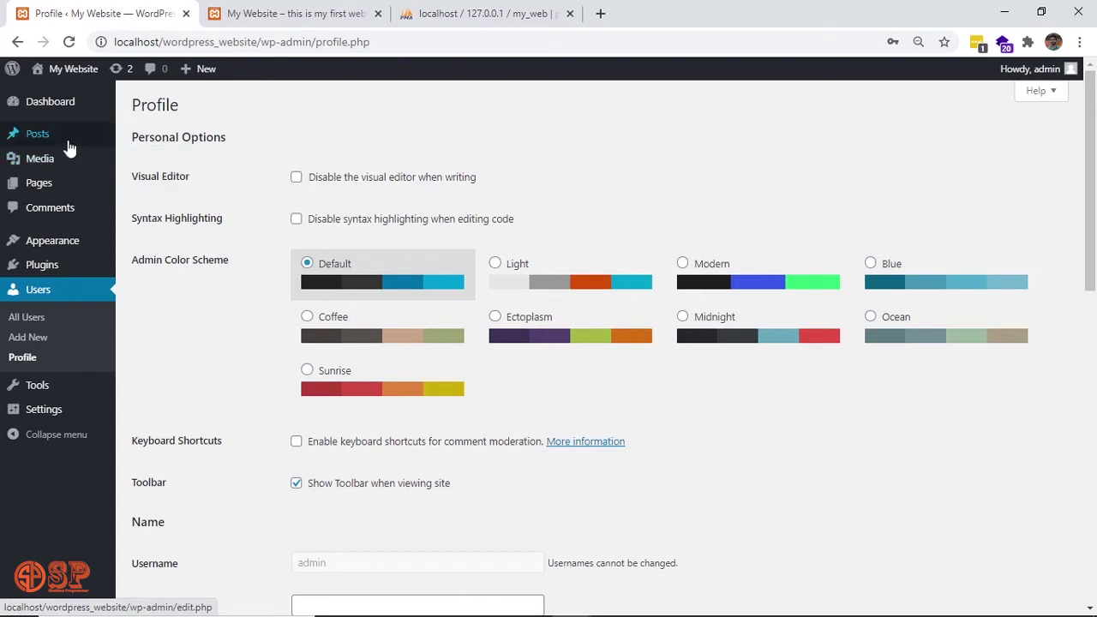
pyautogui.moveTo(69, 105)
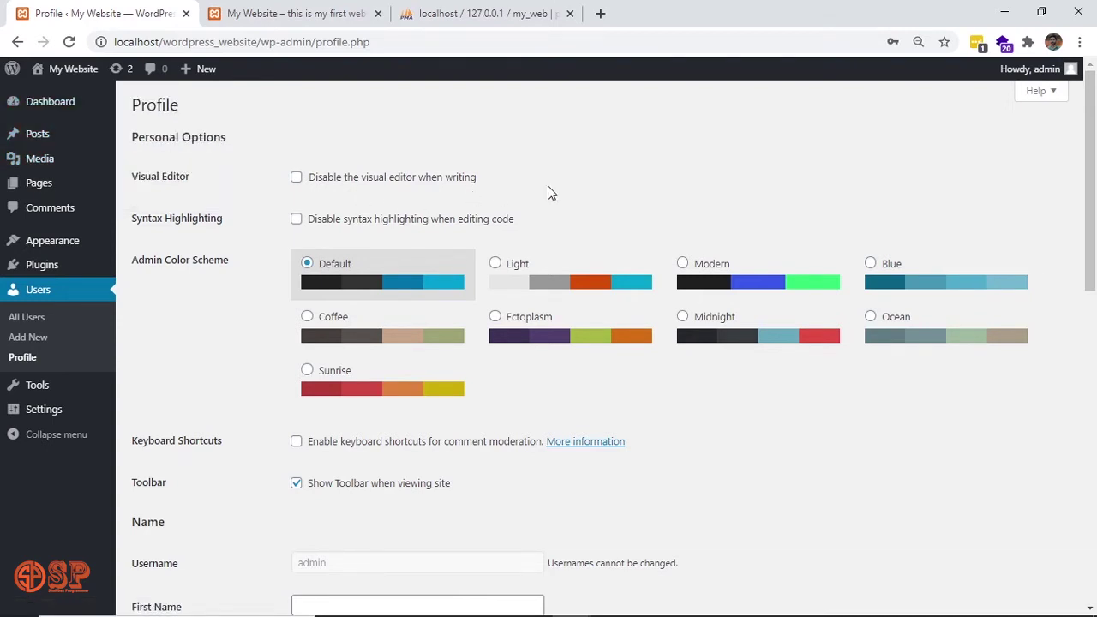
pyautogui.hotkey('alt', 'Tab')
pyautogui.hotkey('alt', 'Tab')
pyautogui.hotkey('alt', 'Tab')
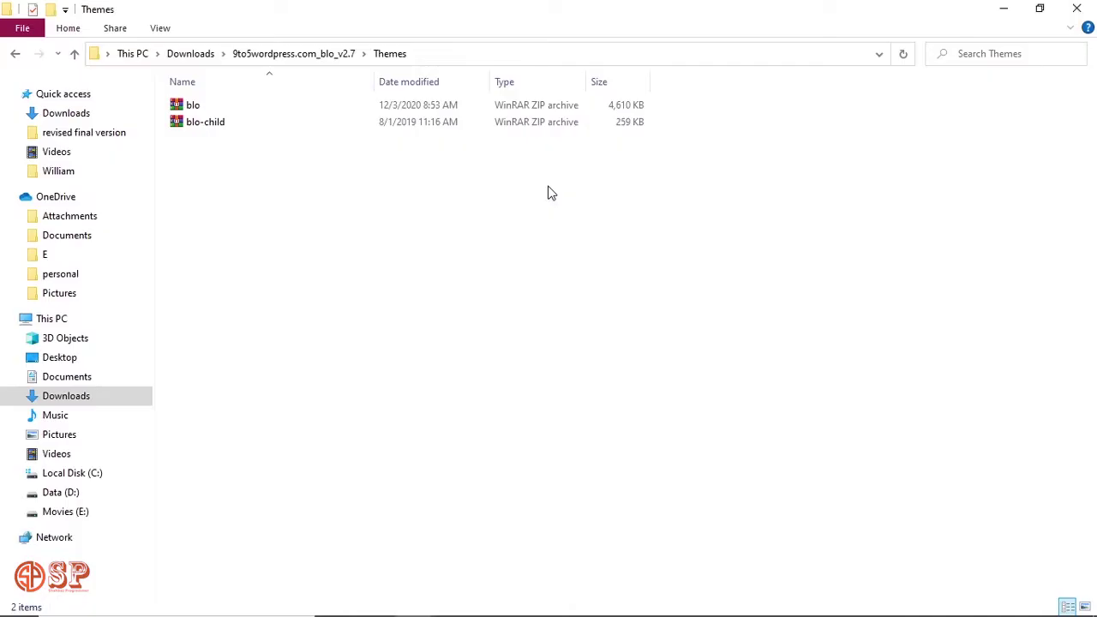
# Select the blo and blo-child ZIP archives in turn, then clear the selection.
pyautogui.click(216, 104)
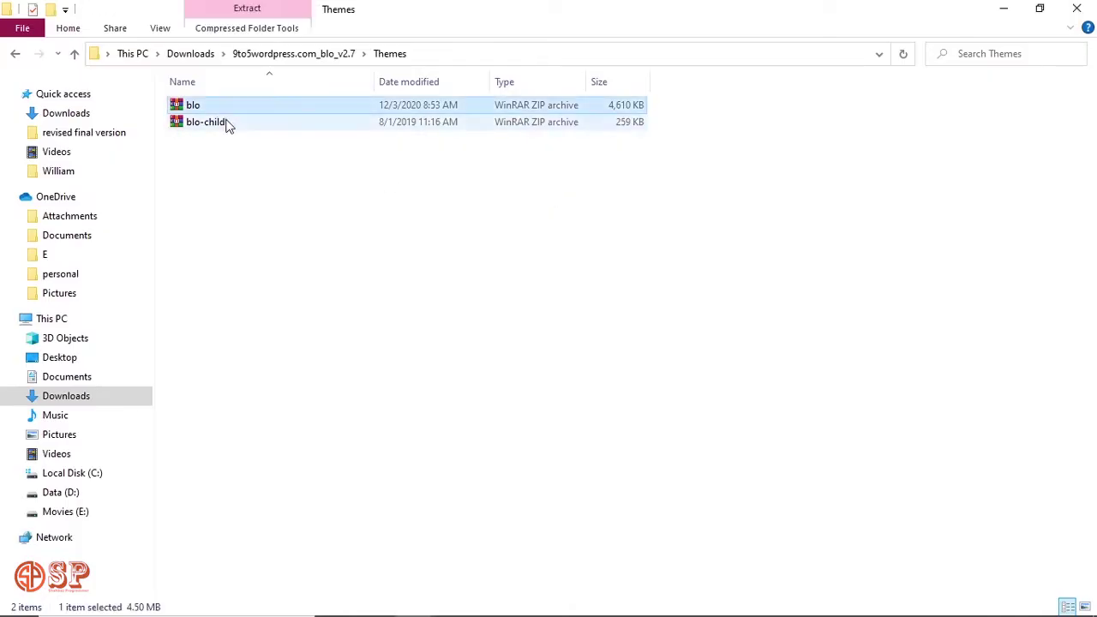
pyautogui.click(227, 122)
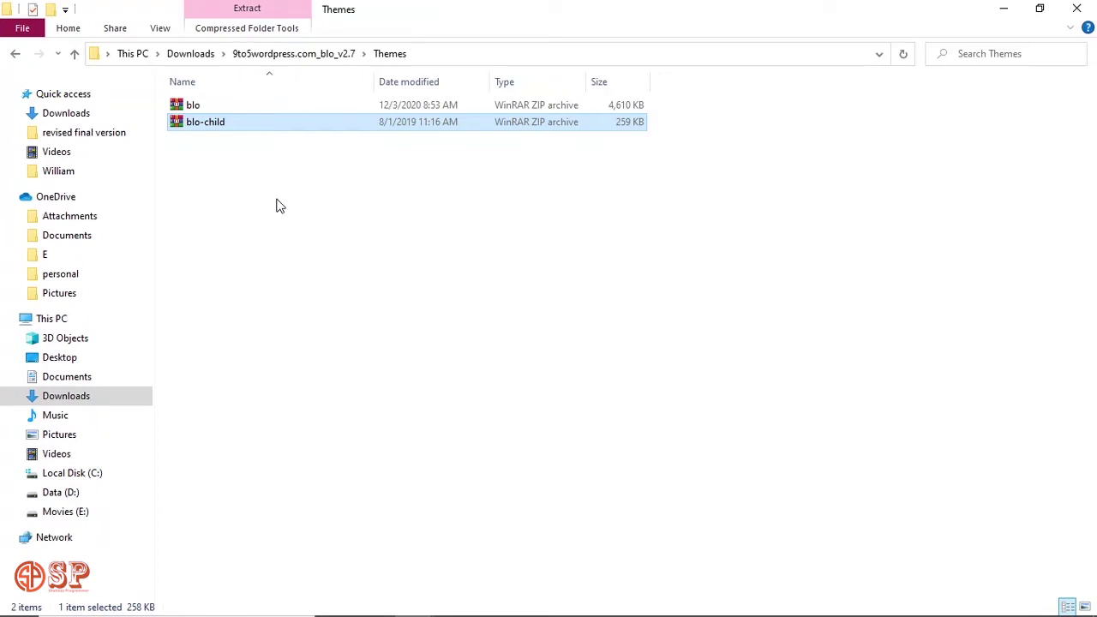
pyautogui.click(280, 206)
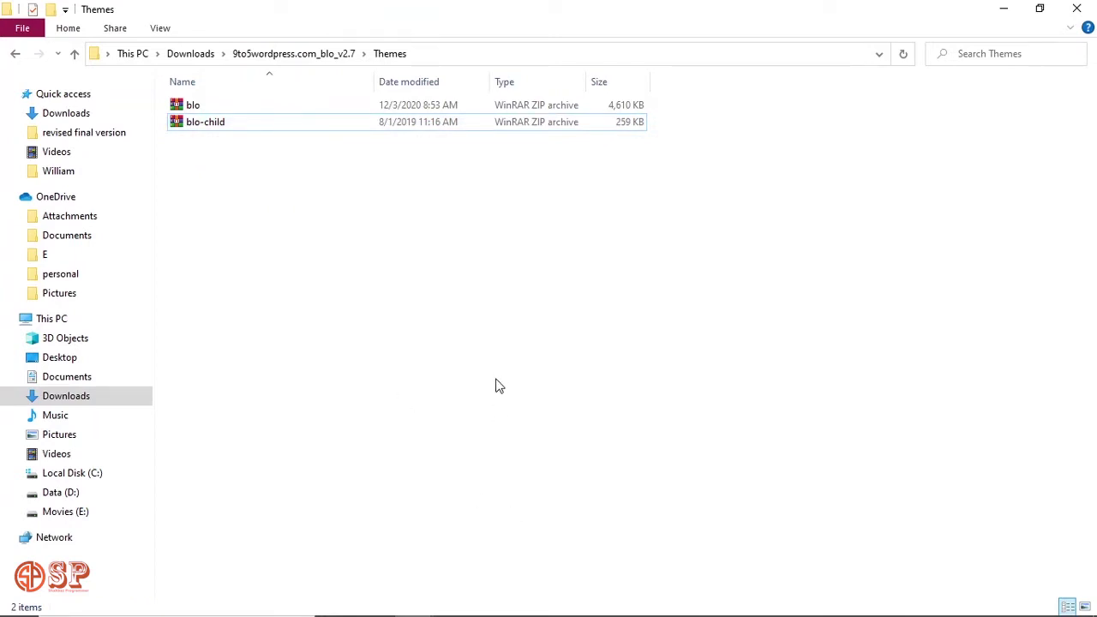
# Switch back to the WordPress Profile page in Chrome from the taskbar.
pyautogui.moveTo(525, 611)
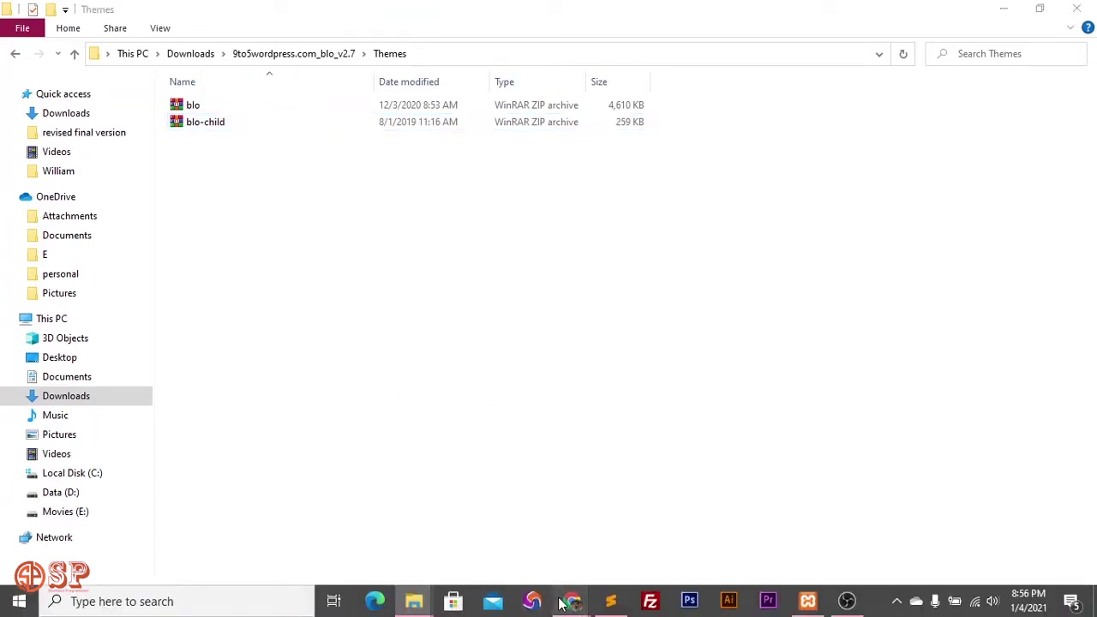
pyautogui.moveTo(569, 602)
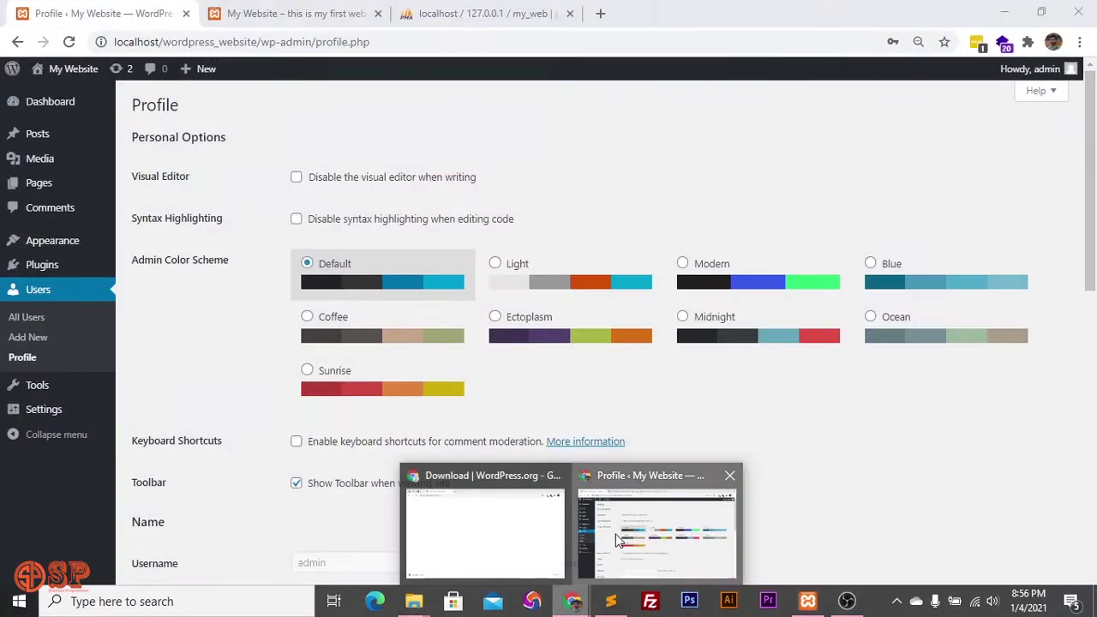
pyautogui.click(616, 535)
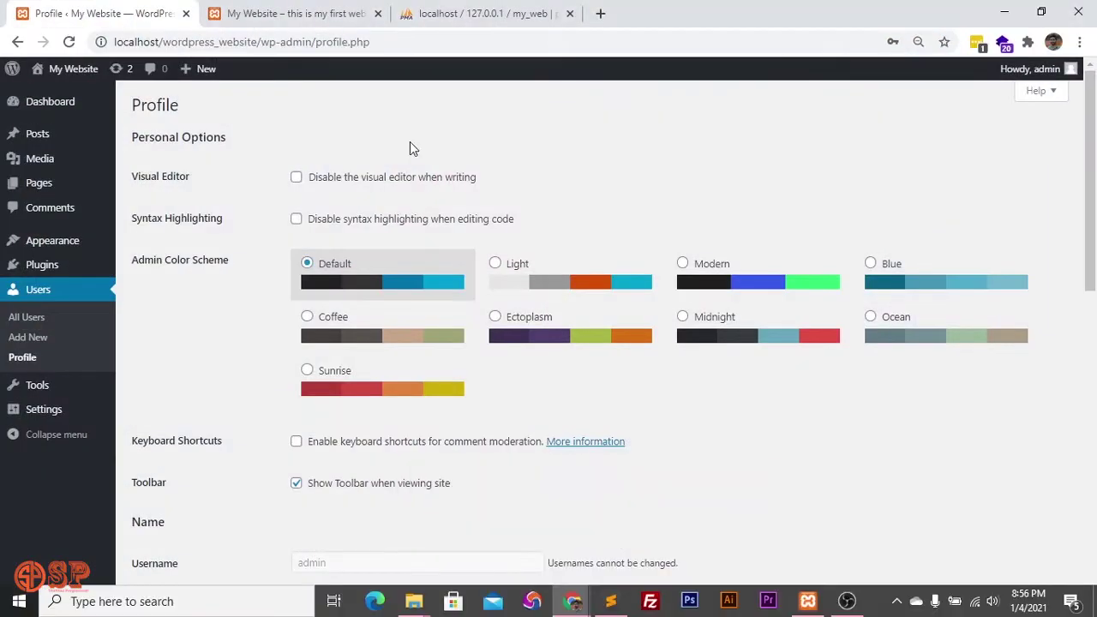
pyautogui.click(287, 14)
pyautogui.scroll(-20, 607, 259)
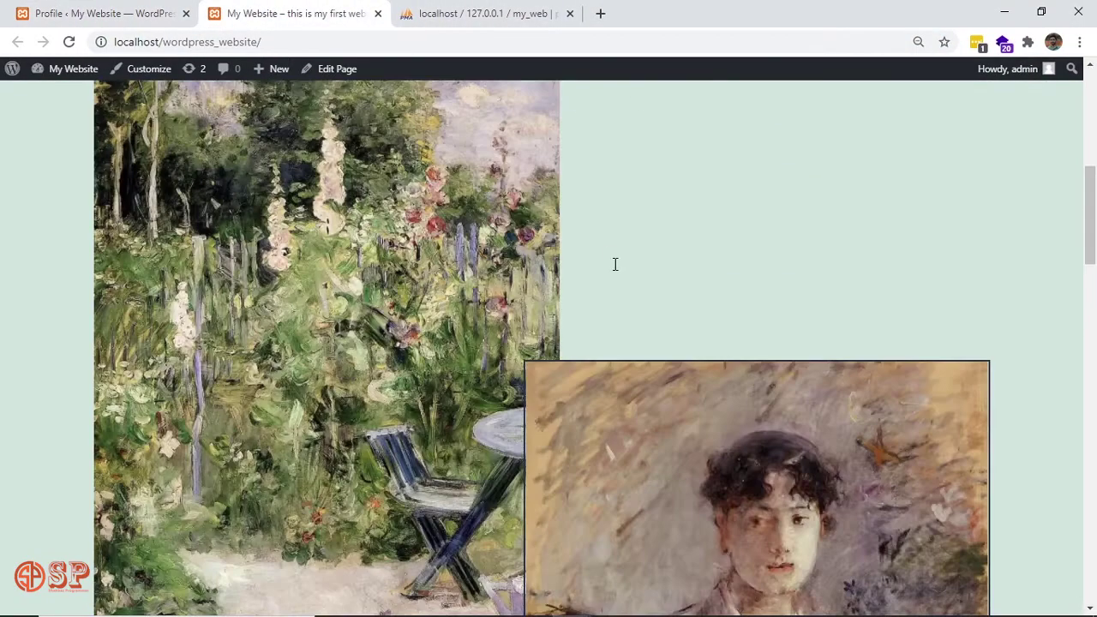
pyautogui.scroll(20, 615, 264)
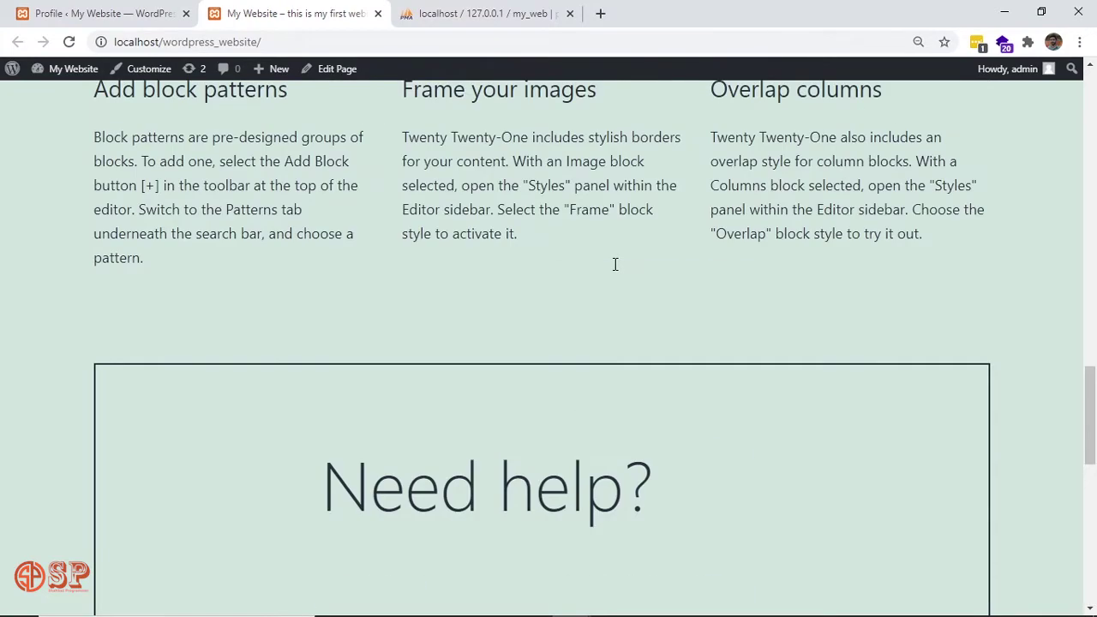
pyautogui.click(853, 151)
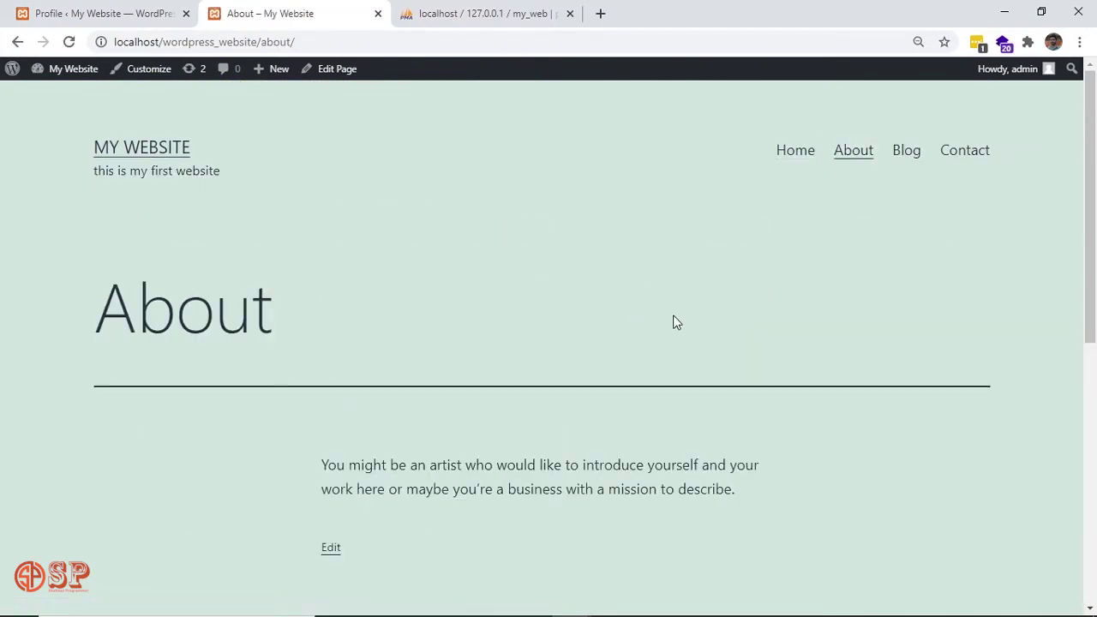
pyautogui.scroll(-6, 674, 321)
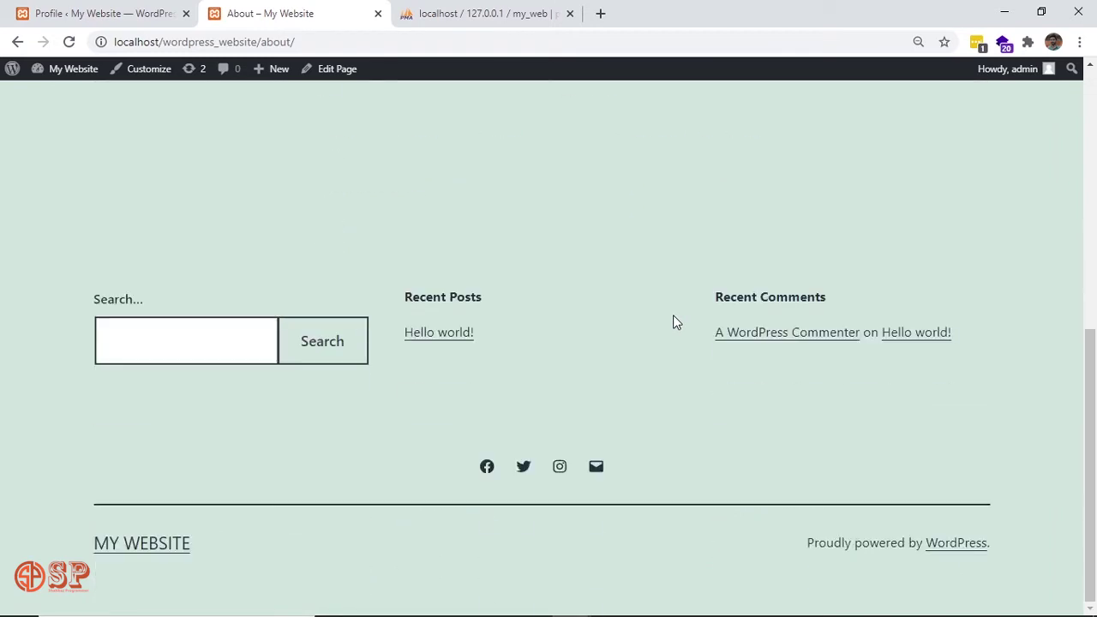
pyautogui.scroll(6, 674, 321)
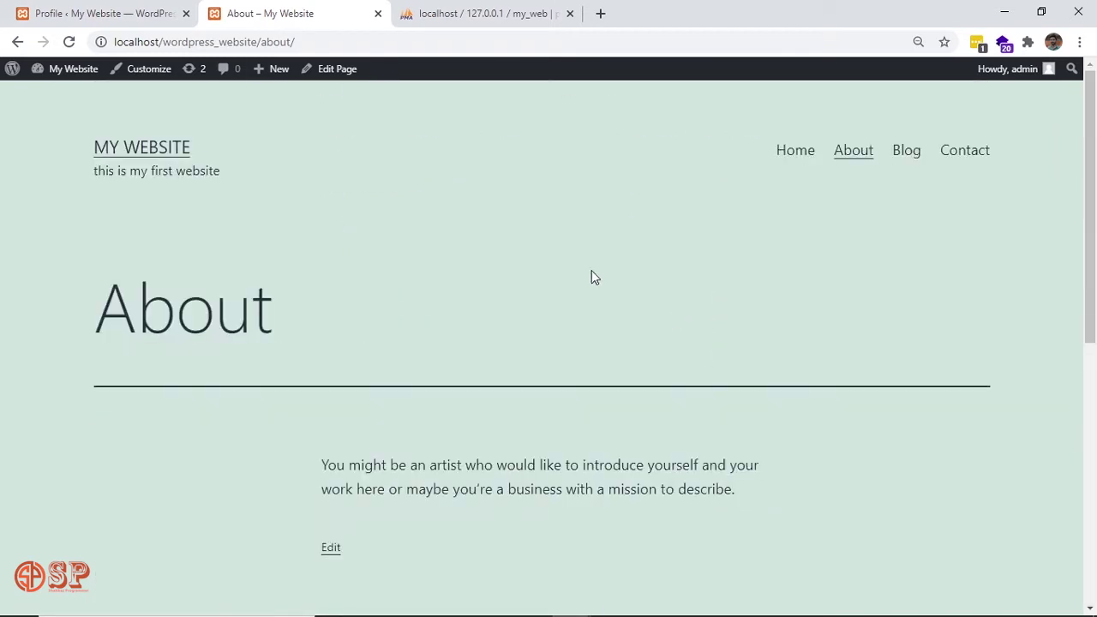
pyautogui.click(86, 9)
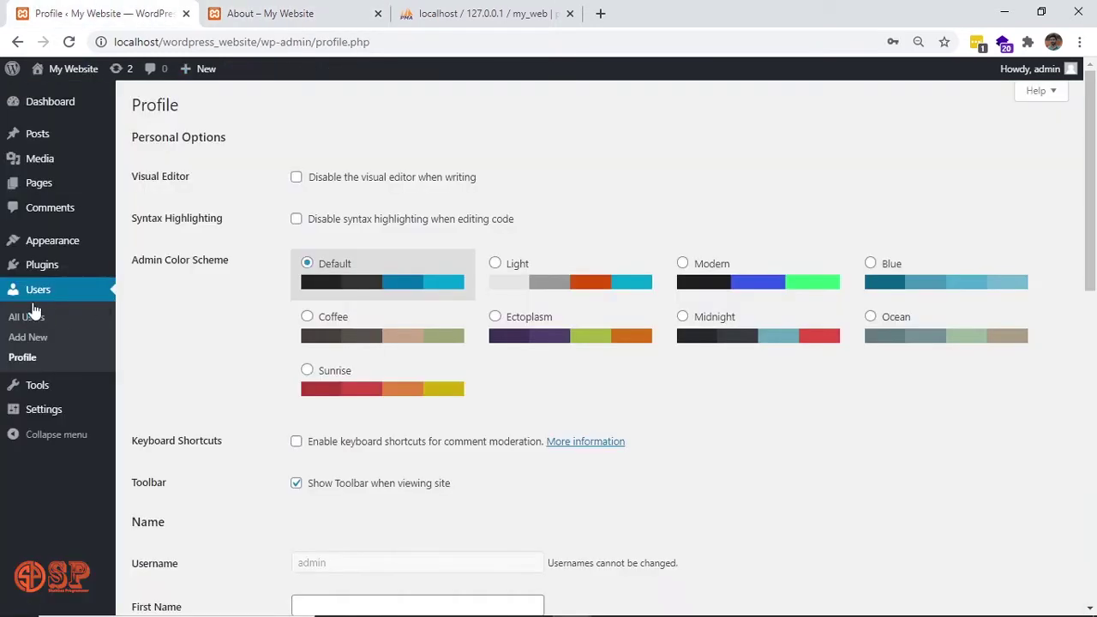
# Open the Upload Theme form under Appearance > Themes > Add New, then bring up the Wordpress_Website folder.
pyautogui.moveTo(94, 241)
pyautogui.click(139, 243)
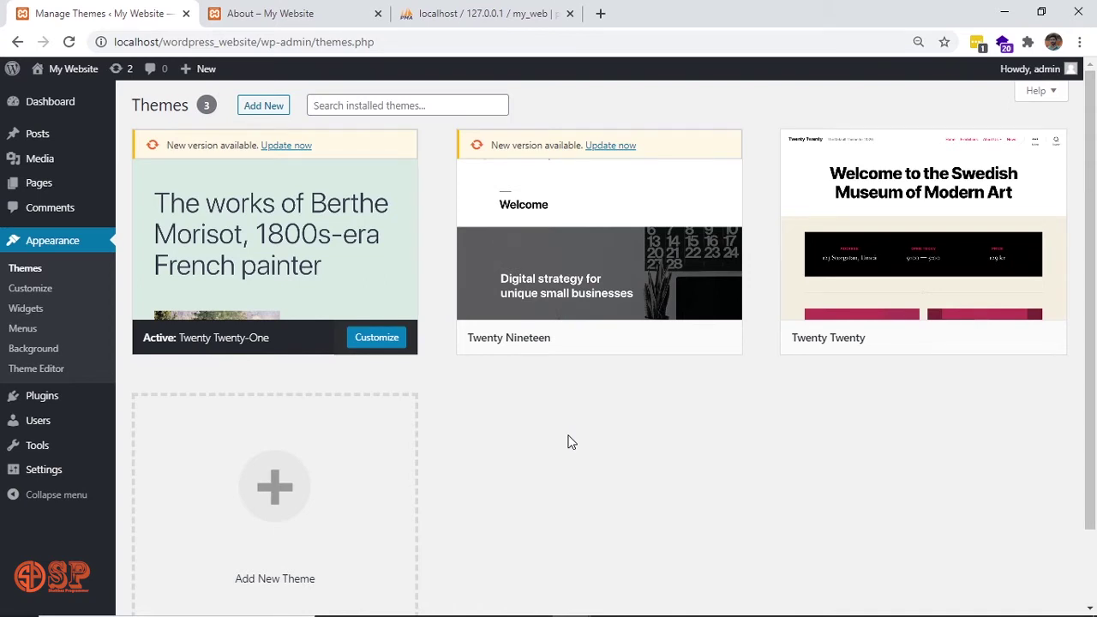
pyautogui.click(268, 108)
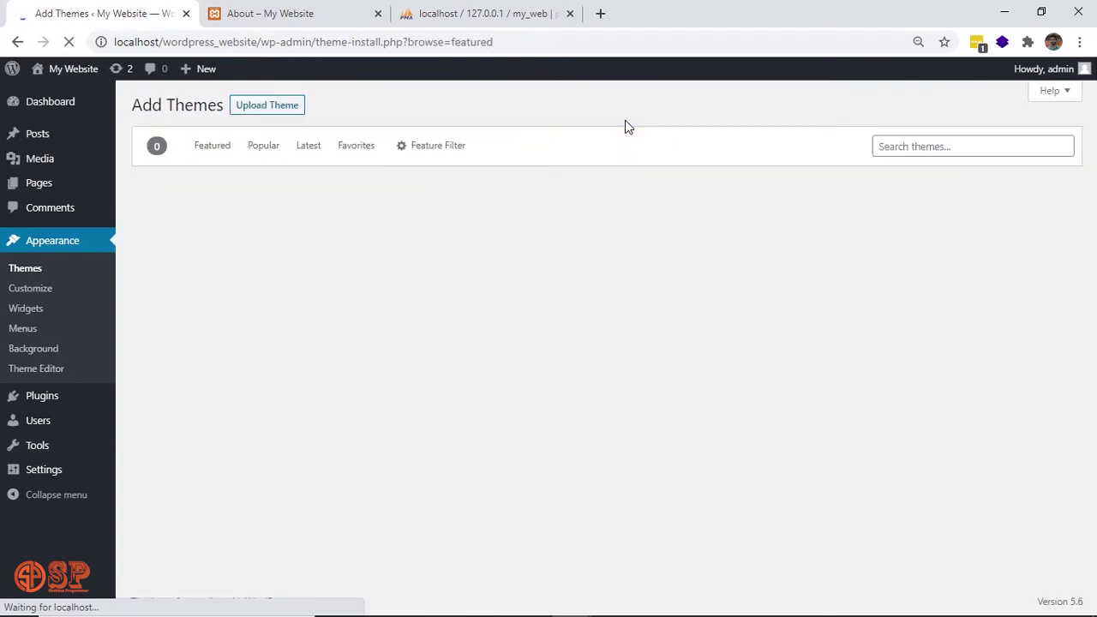
pyautogui.click(279, 114)
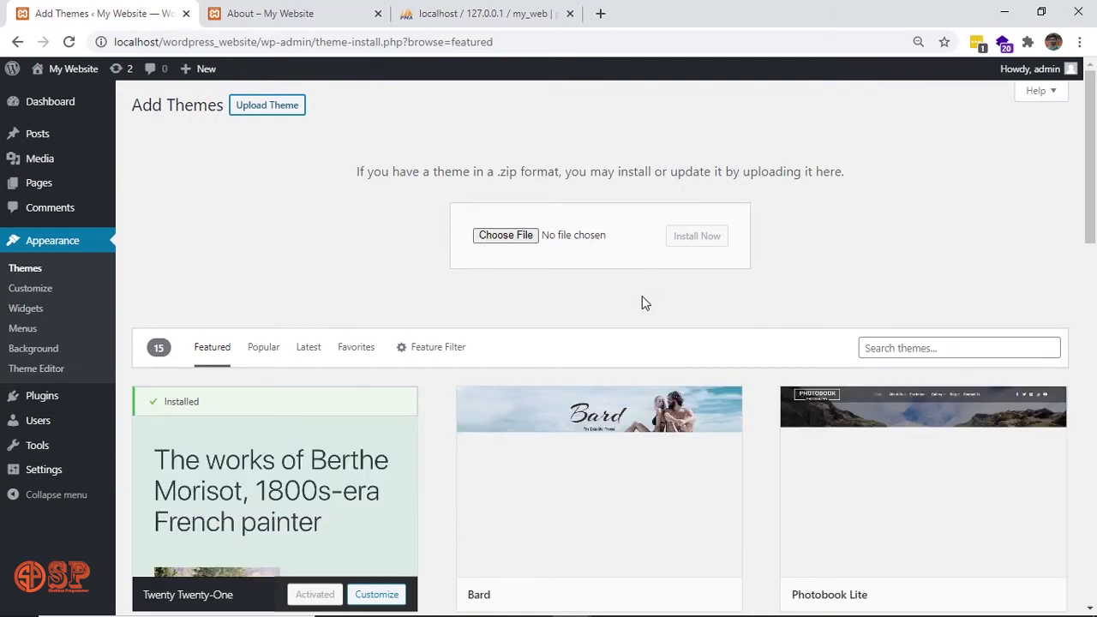
pyautogui.hotkey('alt', 'Tab')
pyautogui.hotkey('alt', 'Tab')
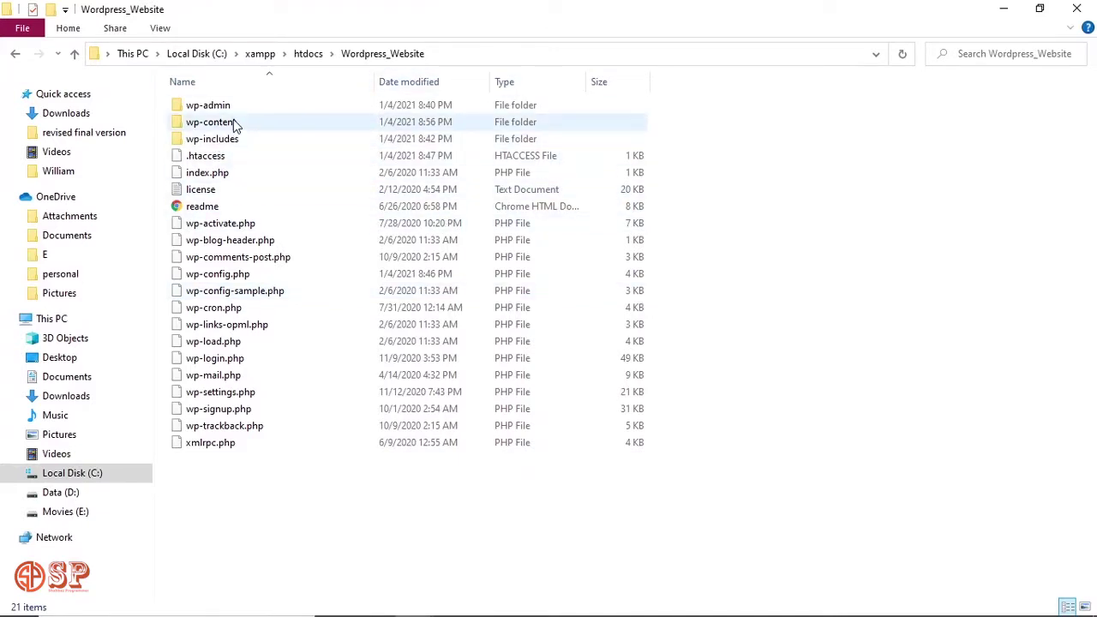
# Check the site's wp-content/themes folder, then go back to the downloaded Themes folder and select blo.
pyautogui.doubleClick(236, 126)
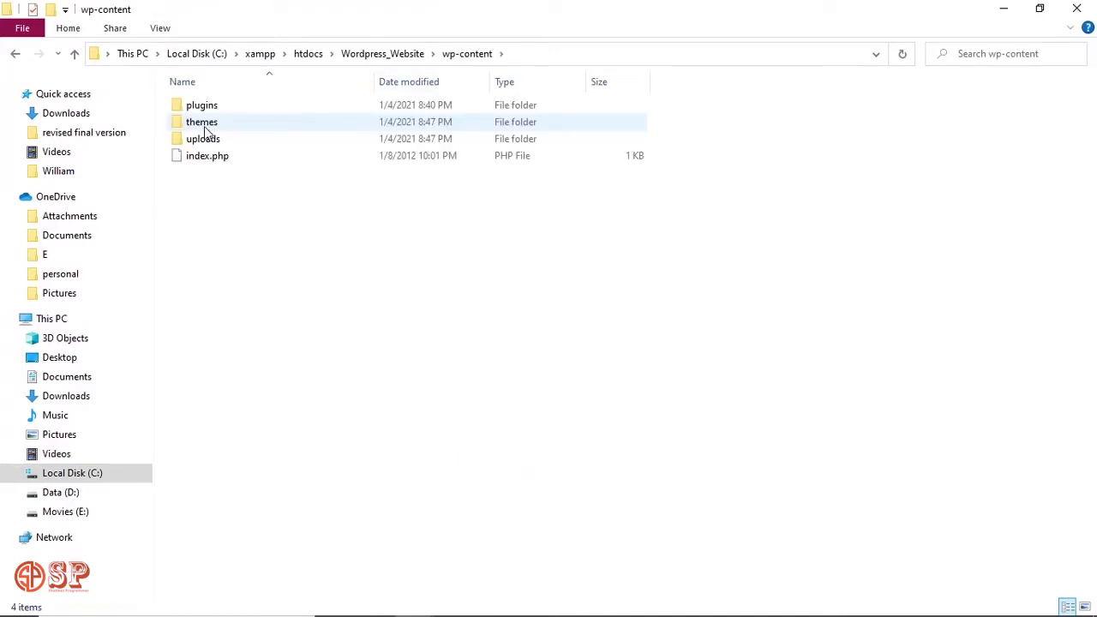
pyautogui.doubleClick(207, 131)
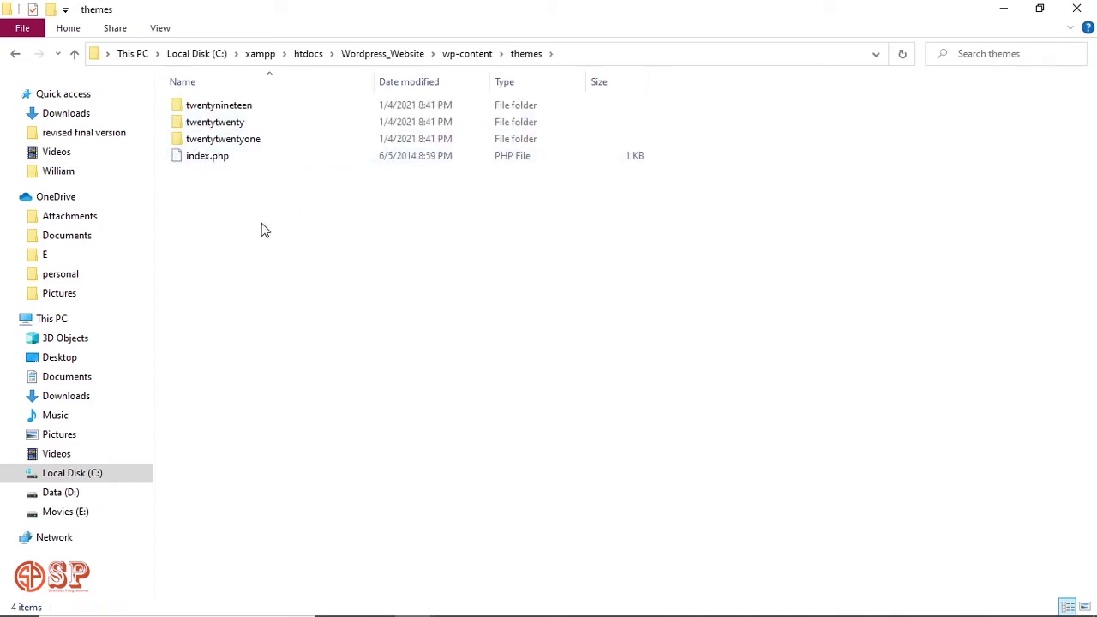
pyautogui.hotkey('alt', 'Tab')
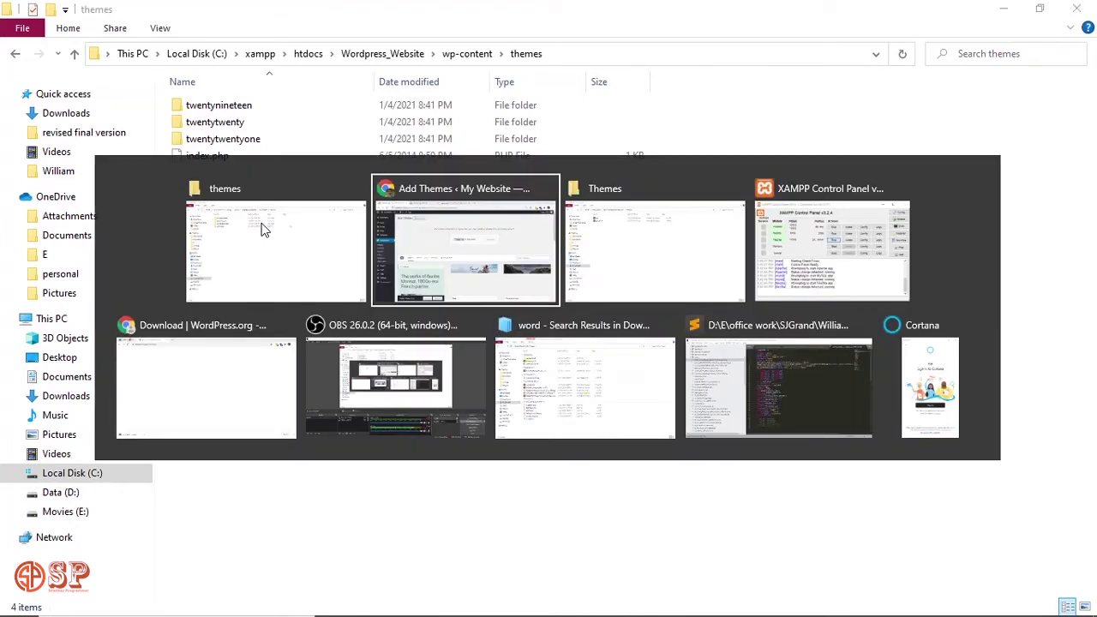
pyautogui.hotkey('alt', 'Tab')
pyautogui.click(204, 107)
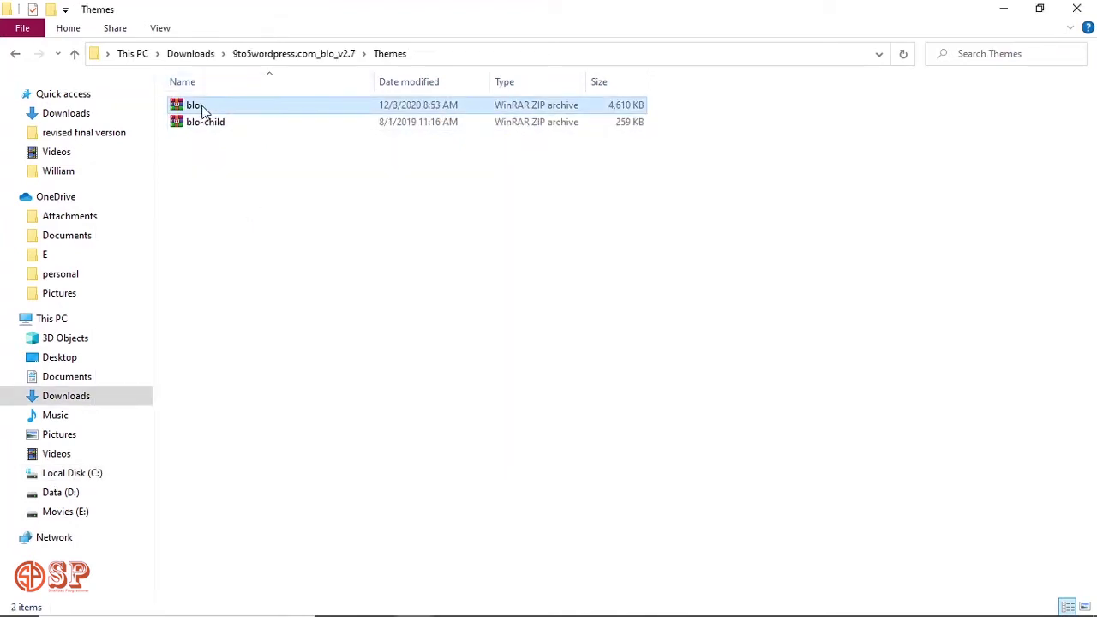
pyautogui.click(205, 109)
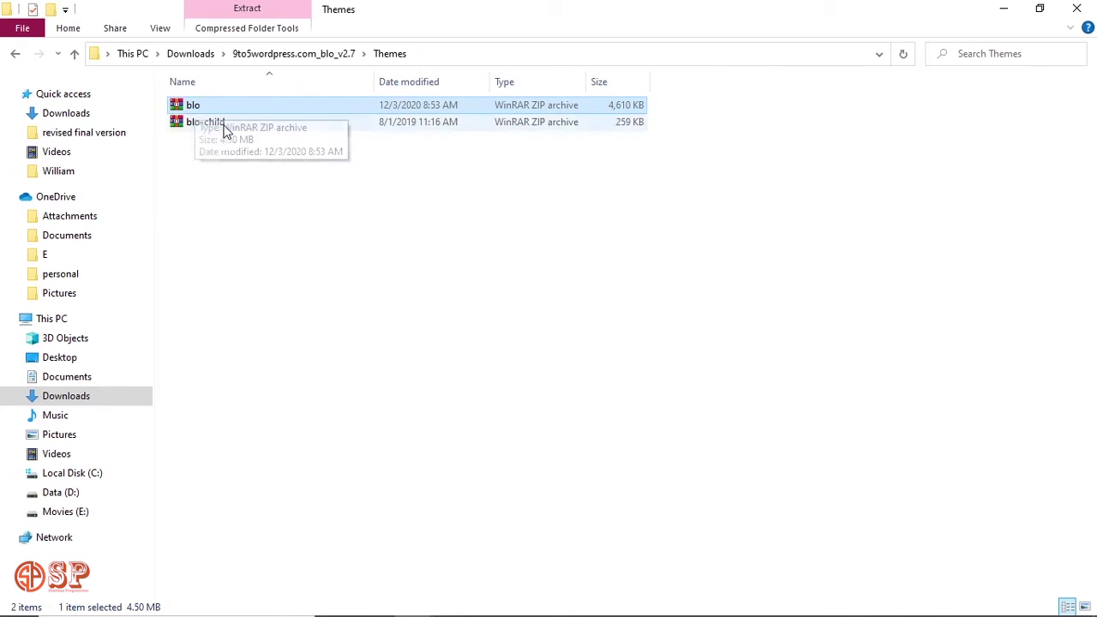
# Drop blo.zip onto the Upload Theme form and install the Blo theme.
pyautogui.click(224, 127)
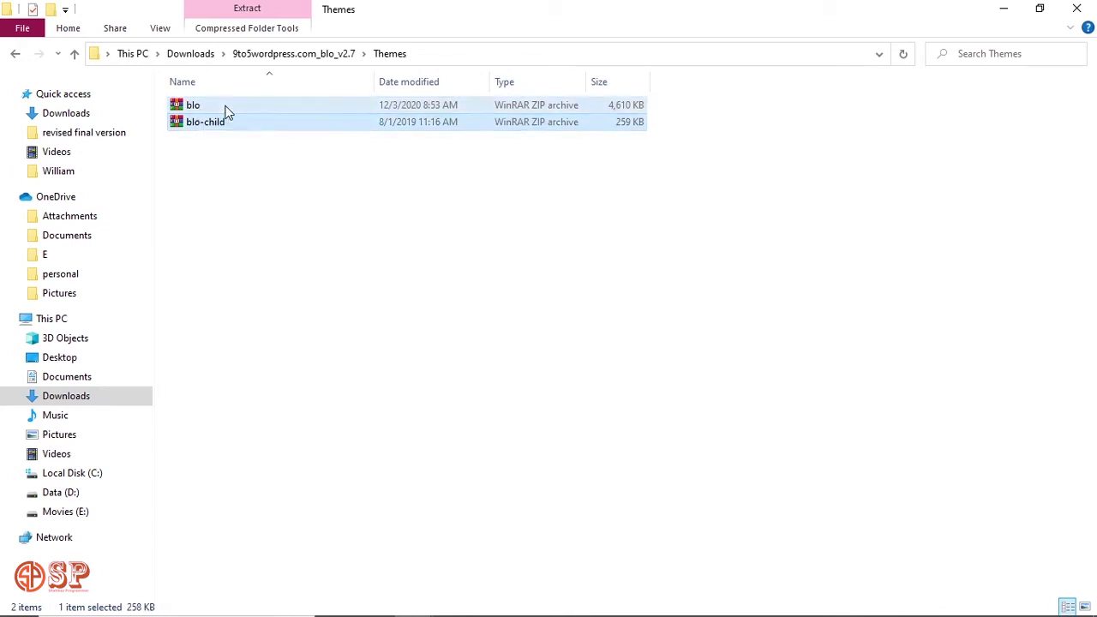
pyautogui.click(221, 108)
pyautogui.hotkey('alt', 'Tab')
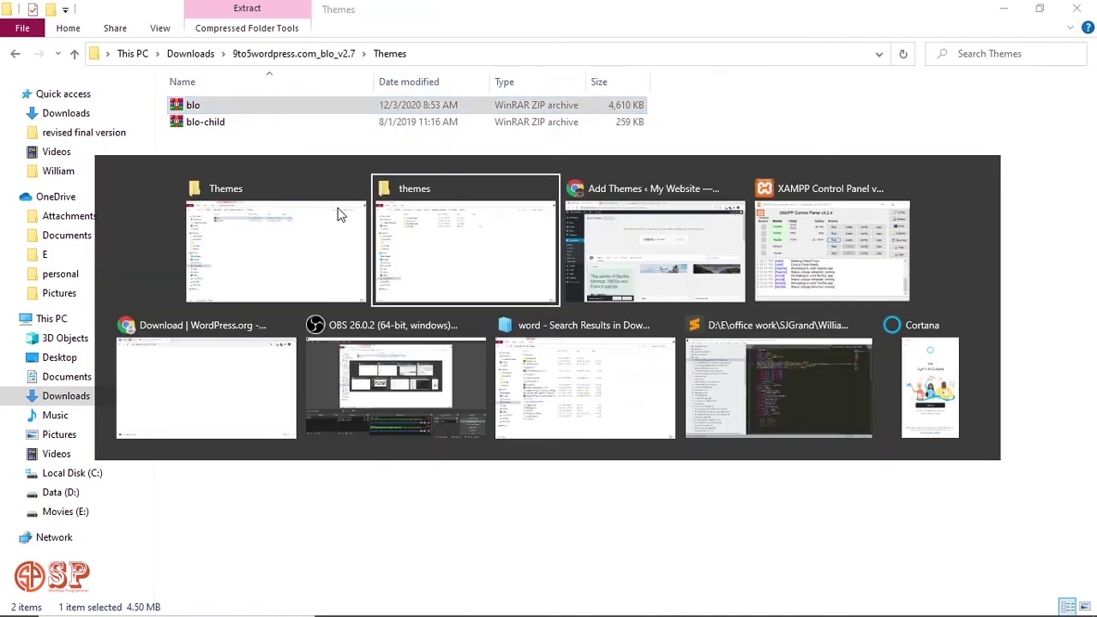
pyautogui.hotkey('alt', 'Tab')
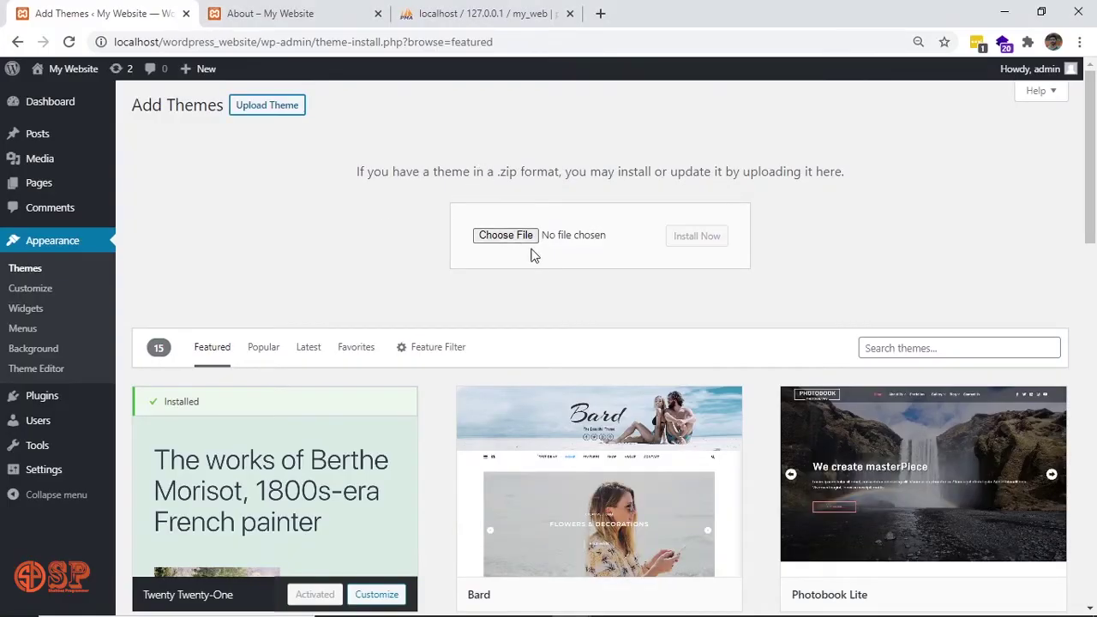
pyautogui.hotkey('alt', 'Tab')
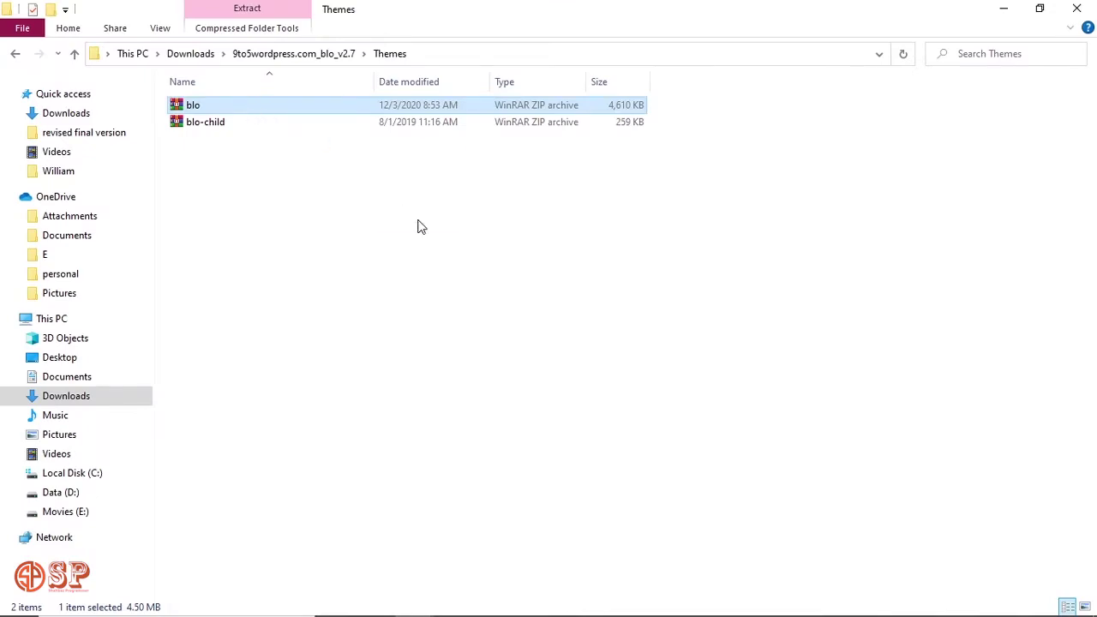
pyautogui.moveTo(420, 225); pyautogui.dragTo(507, 240)
pyautogui.hotkey('alt', 'Tab')
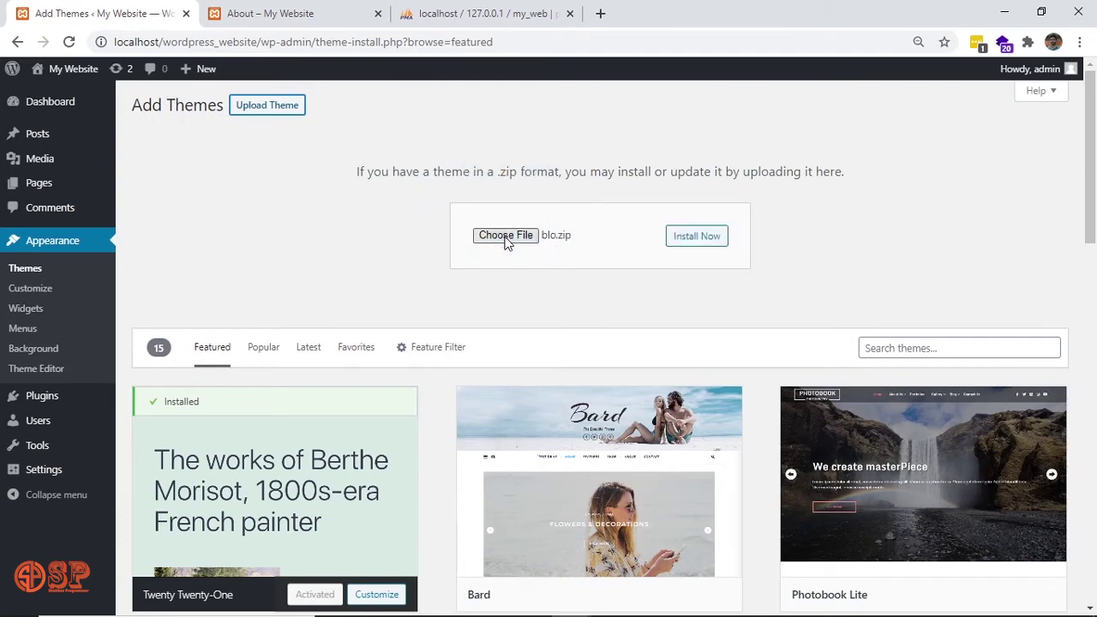
pyautogui.click(684, 238)
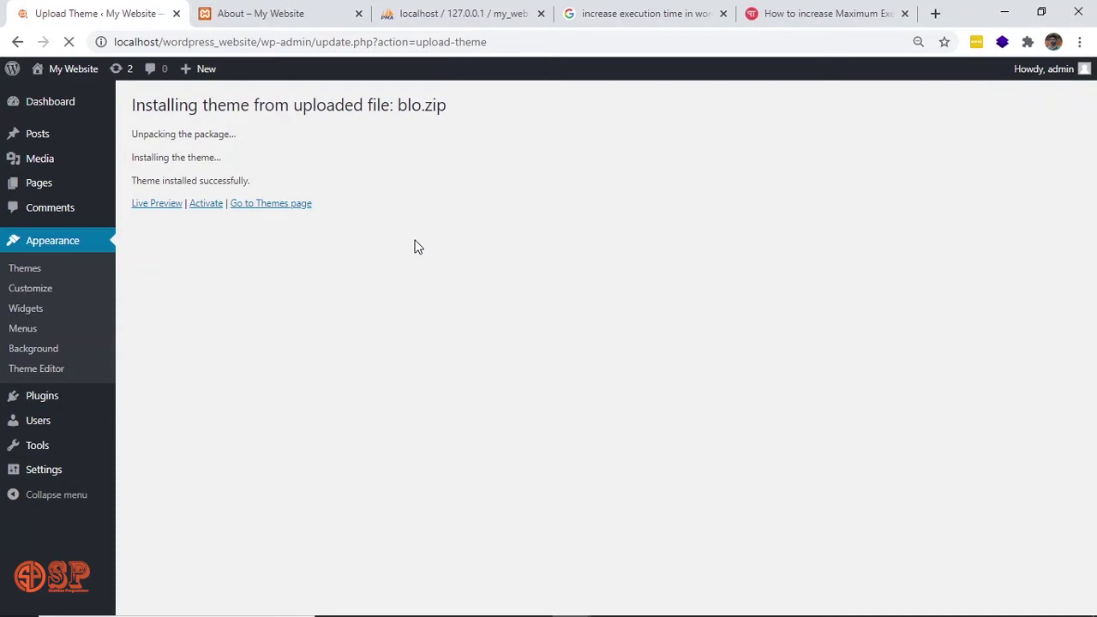
# Go to the Themes page now listing Blo, then return to the downloaded Themes folder.
pyautogui.click(271, 205)
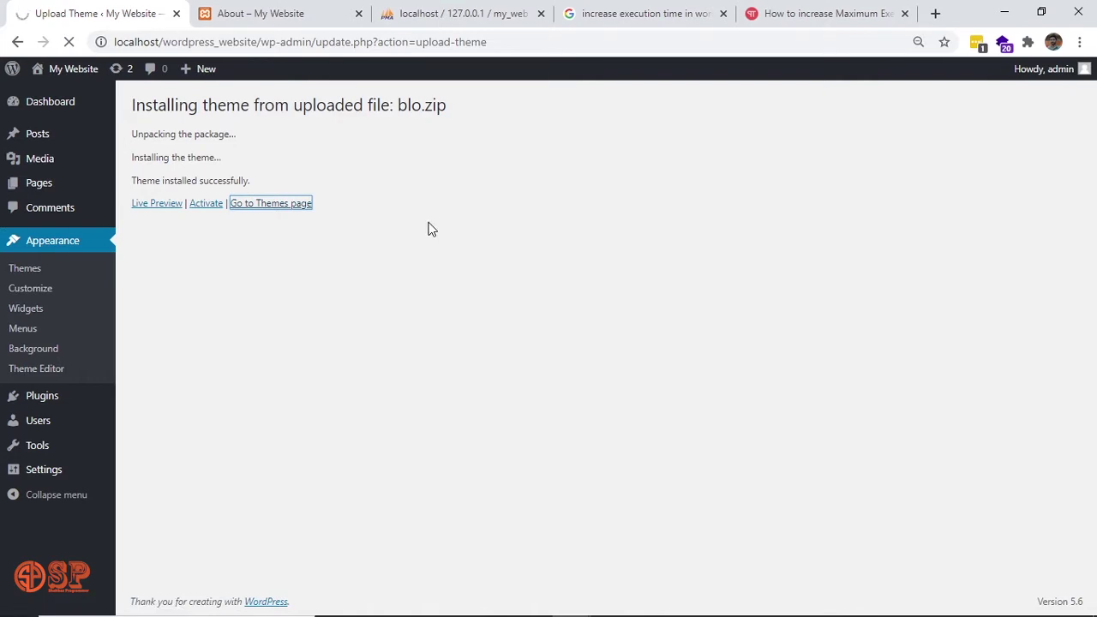
pyautogui.hotkey('alt', 'Tab')
pyautogui.hotkey('alt', 'Tab')
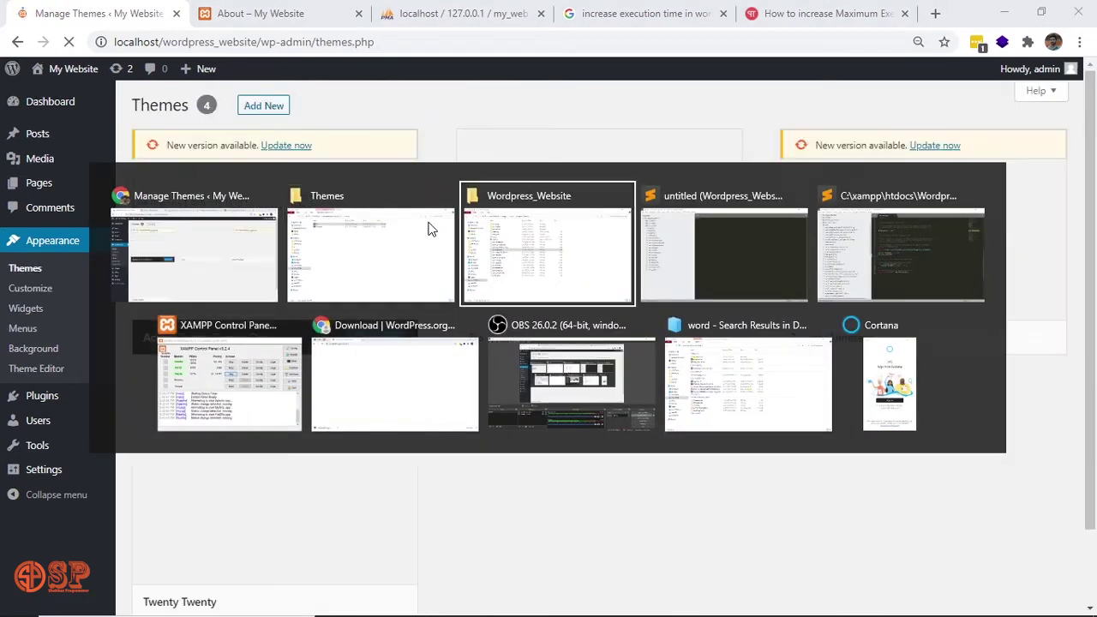
pyautogui.hotkey('alt', 'Tab')
pyautogui.hotkey('alt', 'Tab')
pyautogui.hotkey('alt', 'Tab')
pyautogui.hotkey('alt', 'Tab')
pyautogui.hotkey('alt', 'Tab')
pyautogui.hotkey('alt', 'Tab')
pyautogui.hotkey('alt', 'Tab')
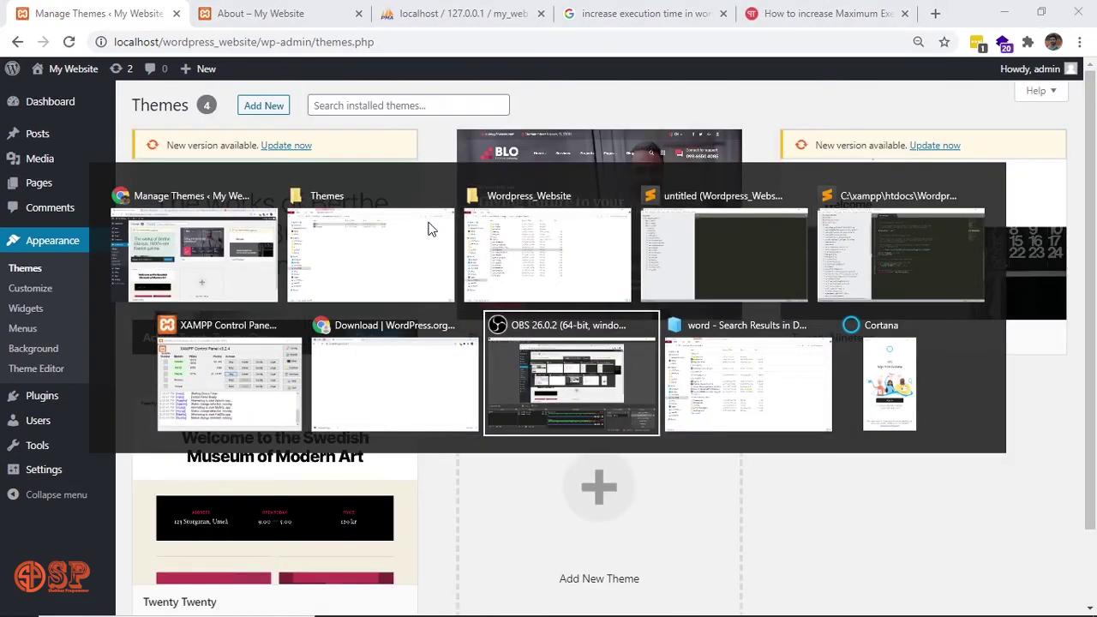
pyautogui.click(431, 229)
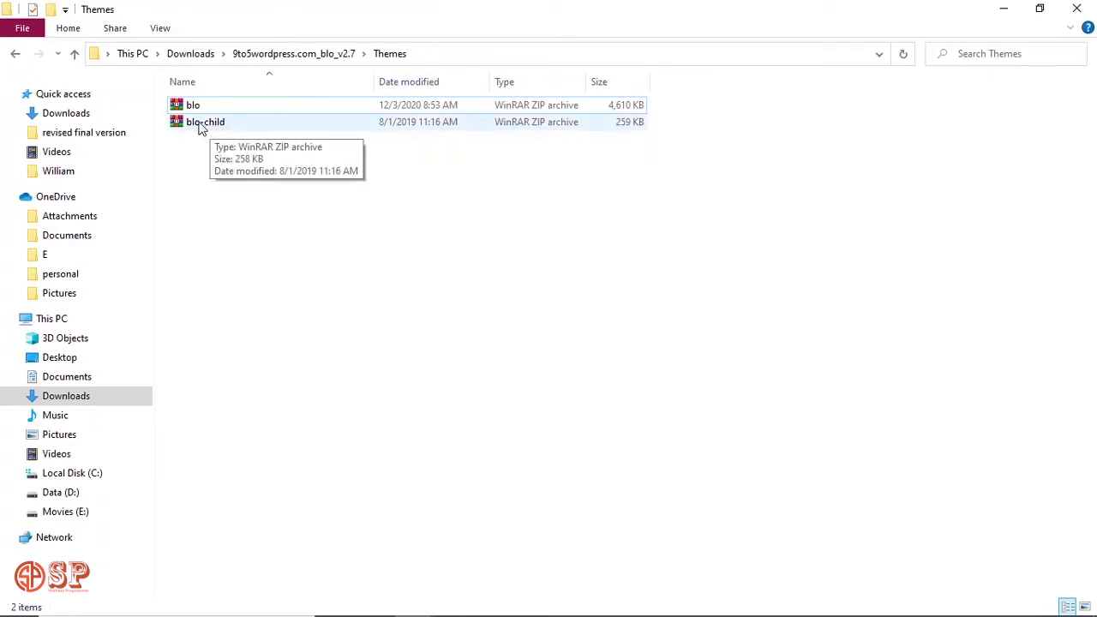
# Pick up blo-child.zip and reopen WordPress's Upload Theme form.
pyautogui.moveTo(203, 125); pyautogui.dragTo(299, 198)
pyautogui.hotkey('alt', 'Tab')
pyautogui.hotkey('alt', 'Tab')
pyautogui.hotkey('alt', 'Tab')
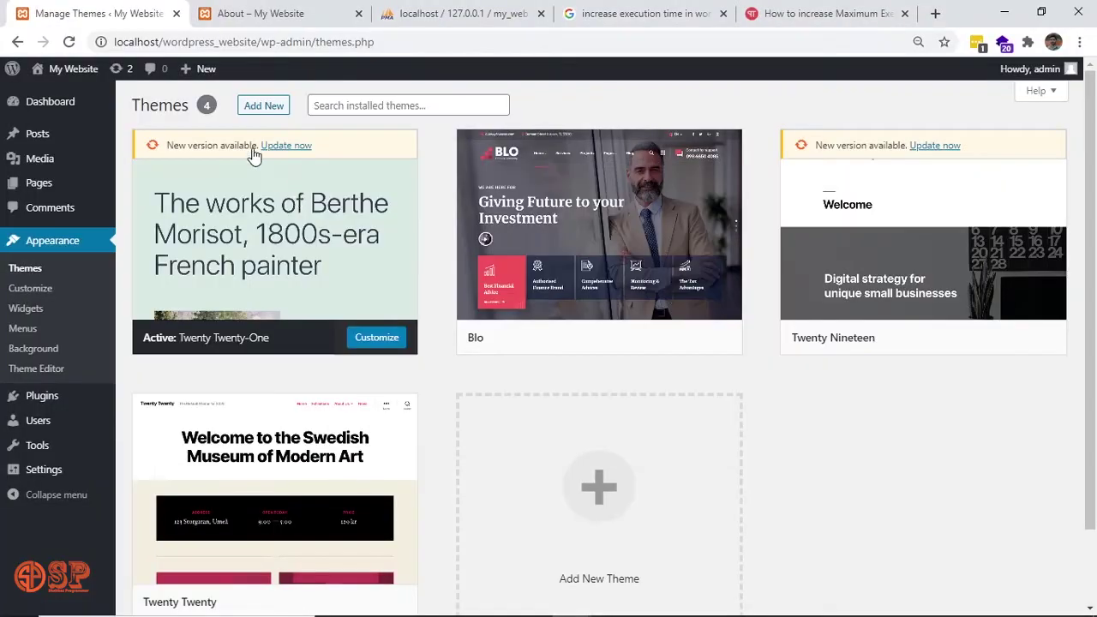
pyautogui.click(266, 106)
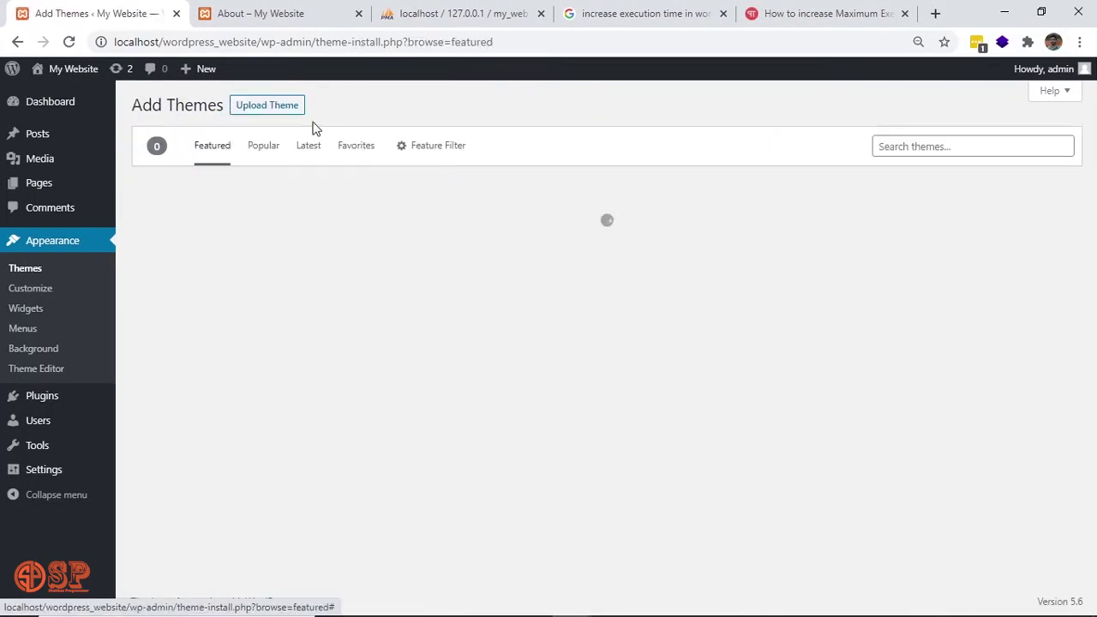
pyautogui.click(271, 108)
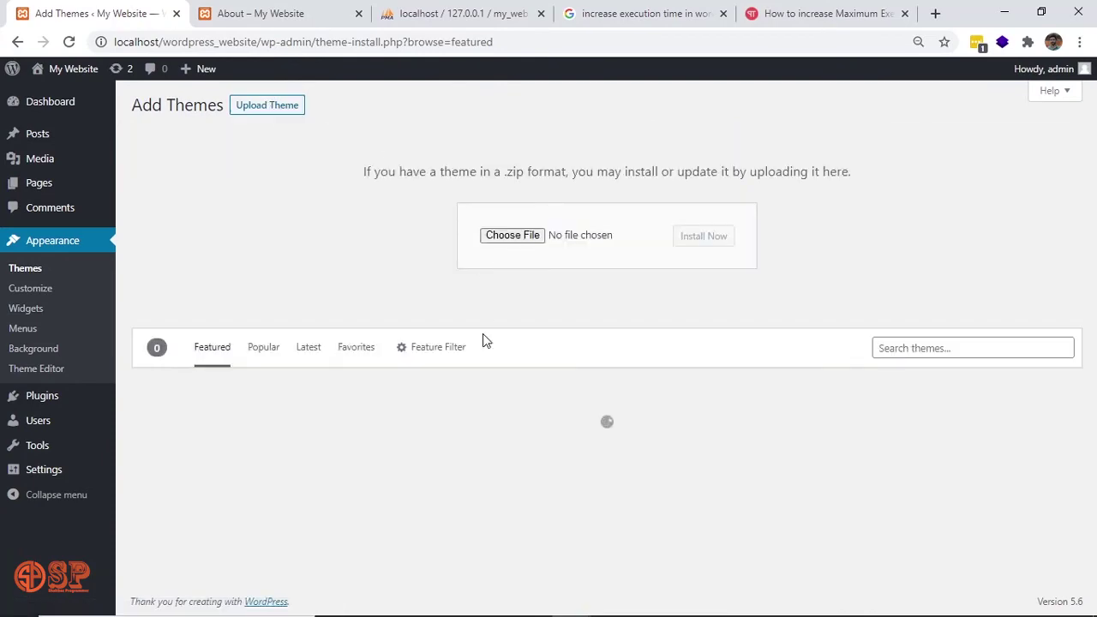
# Upload blo-child.zip, install it, and activate Blo child as the site's theme.
pyautogui.hotkey('alt', 'Tab')
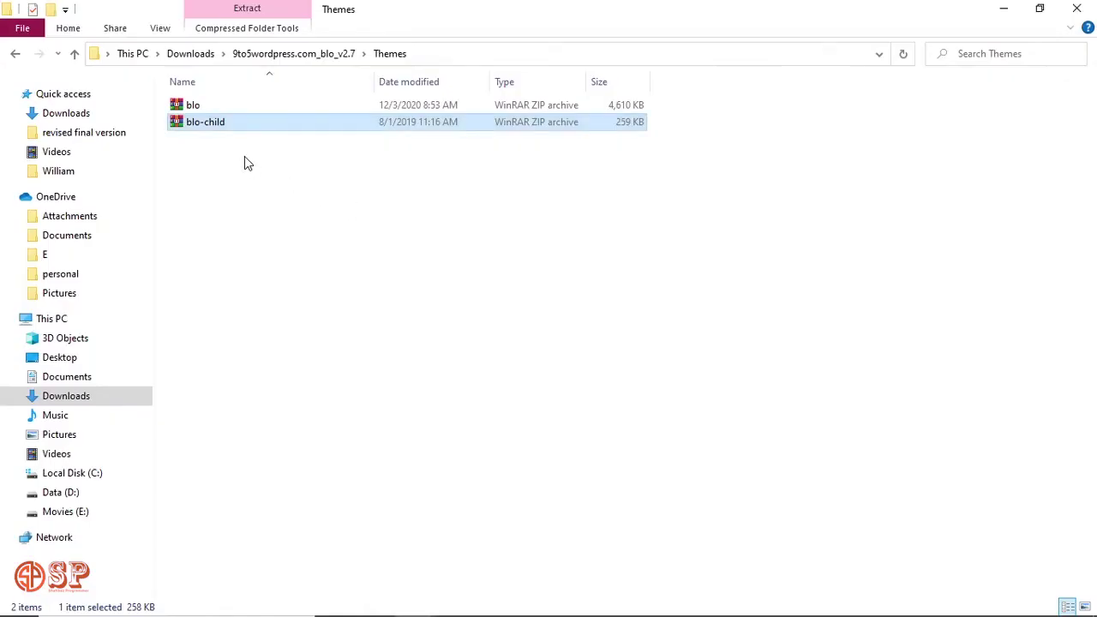
pyautogui.moveTo(203, 125); pyautogui.dragTo(523, 237)
pyautogui.hotkey('alt', 'Tab')
pyautogui.click(707, 240)
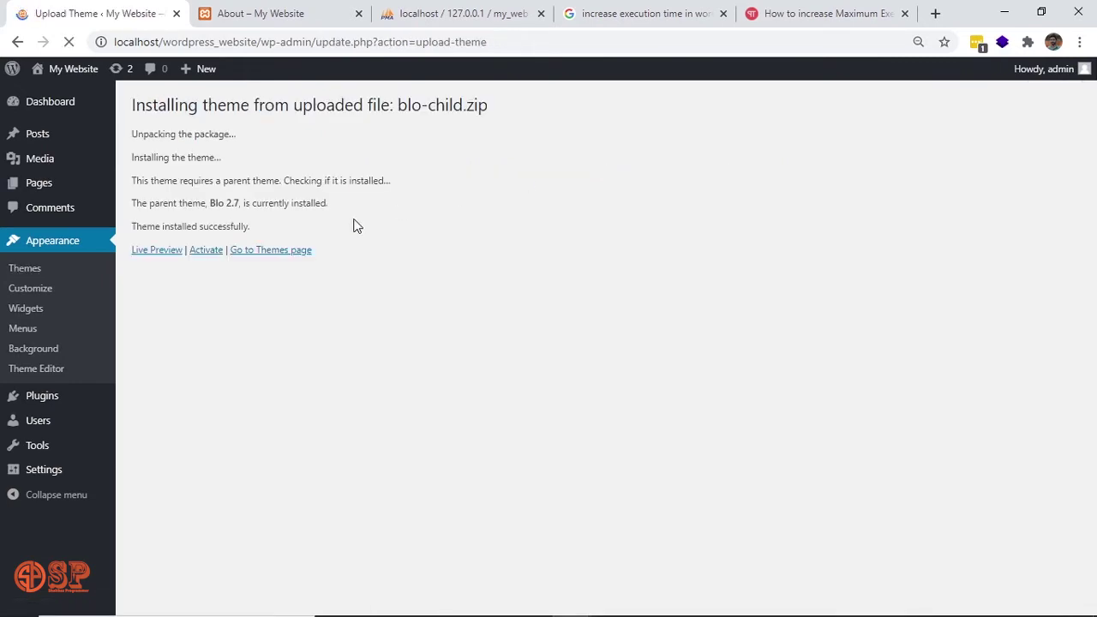
pyautogui.click(206, 250)
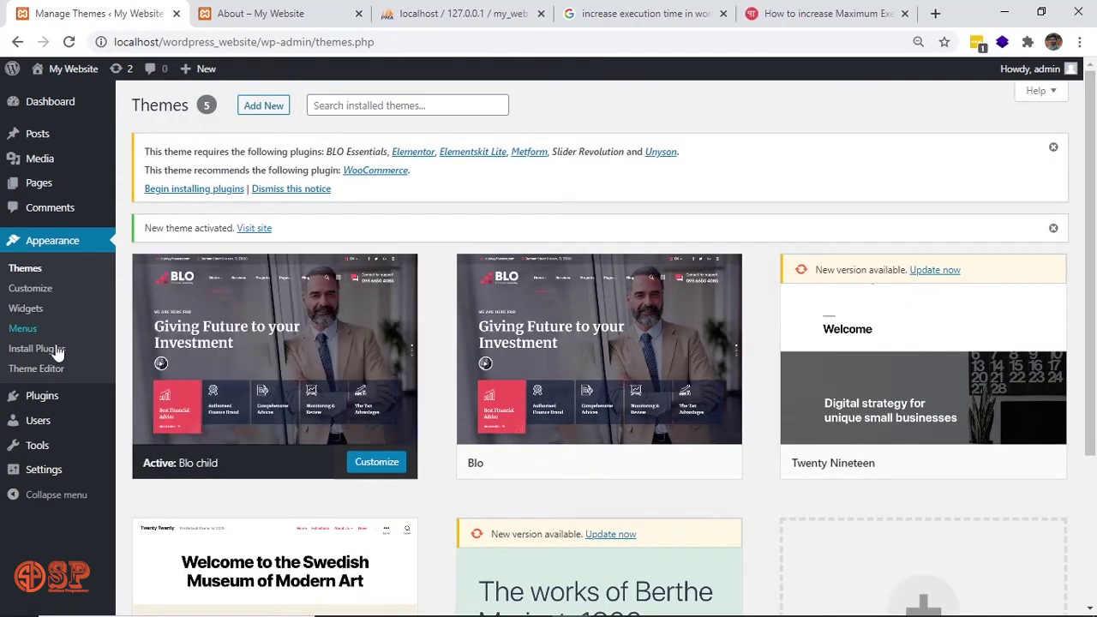
# From the required plugins installer, bulk-activate all seven plugins, BLO Essentials through WooCommerce.
pyautogui.click(53, 350)
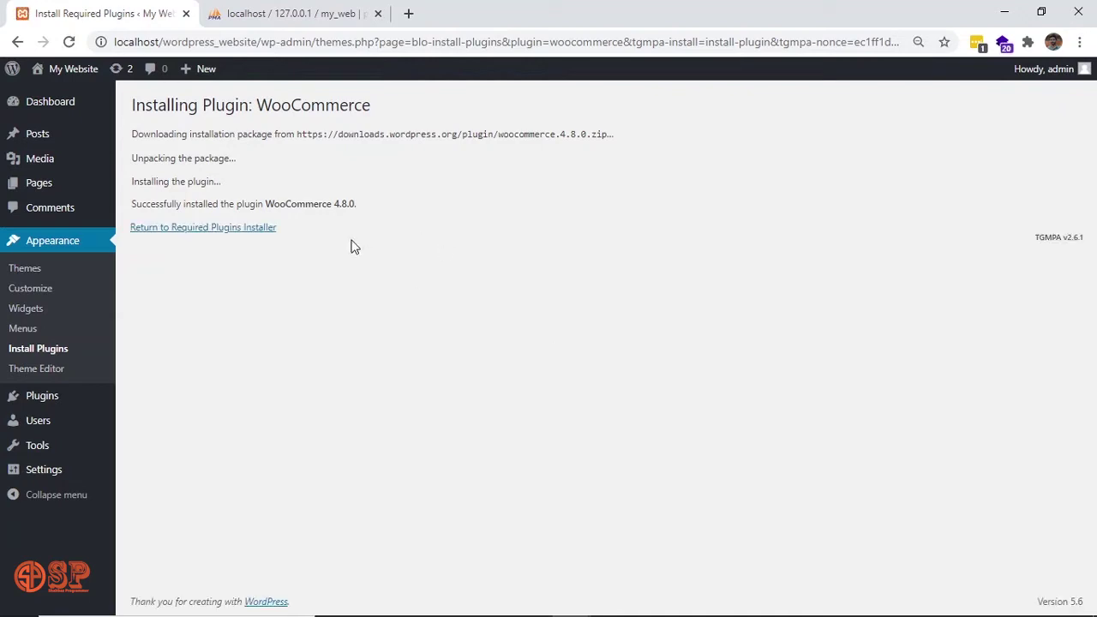
pyautogui.click(253, 230)
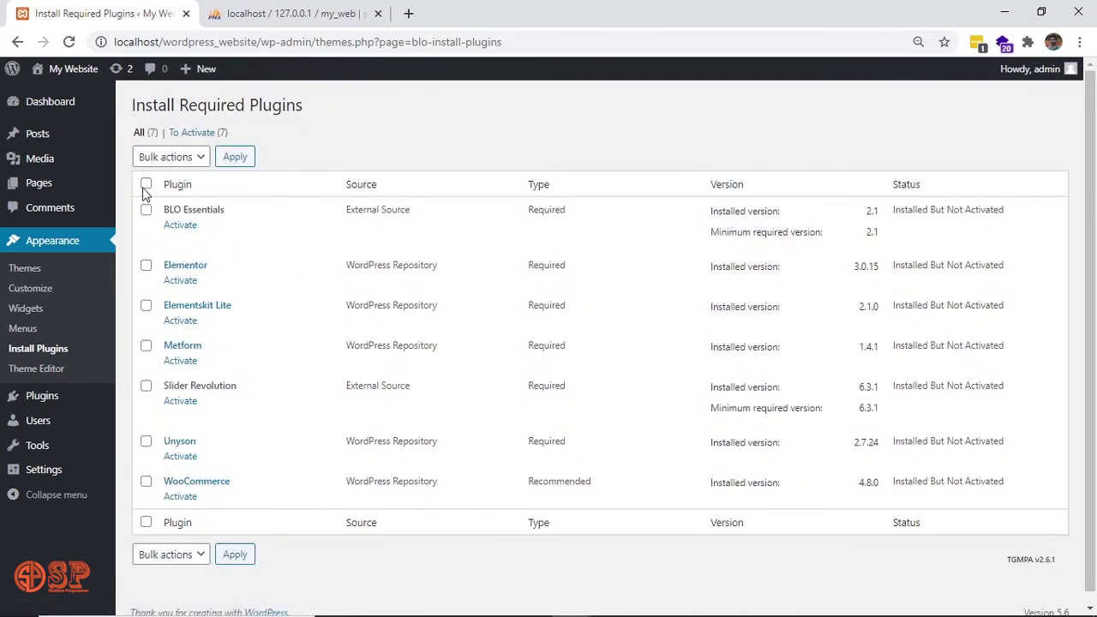
pyautogui.click(146, 185)
pyautogui.click(198, 162)
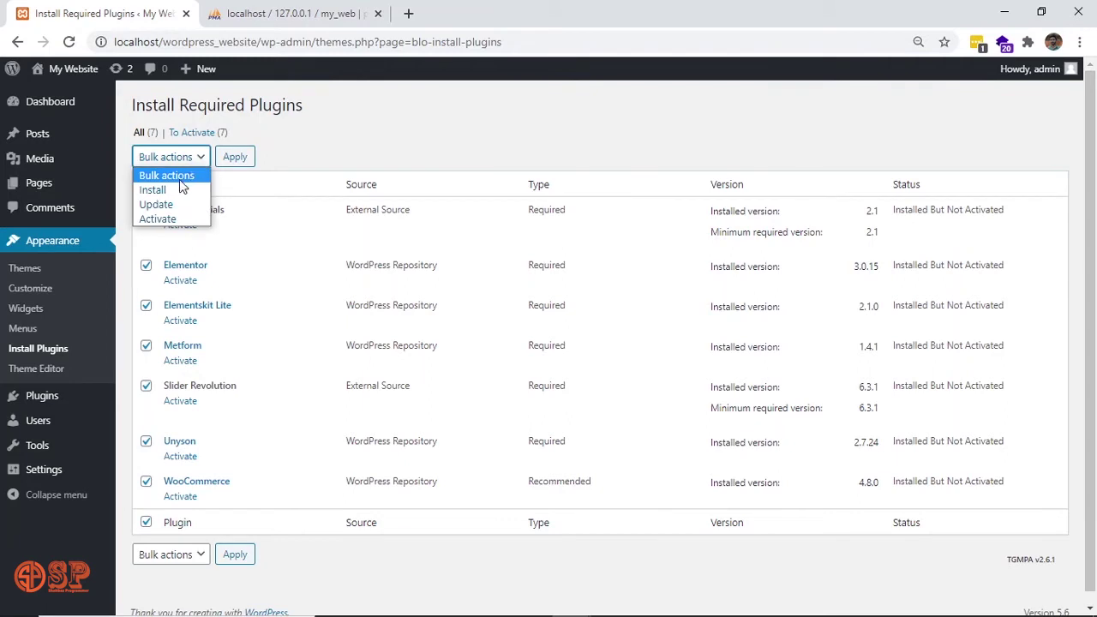
pyautogui.click(178, 217)
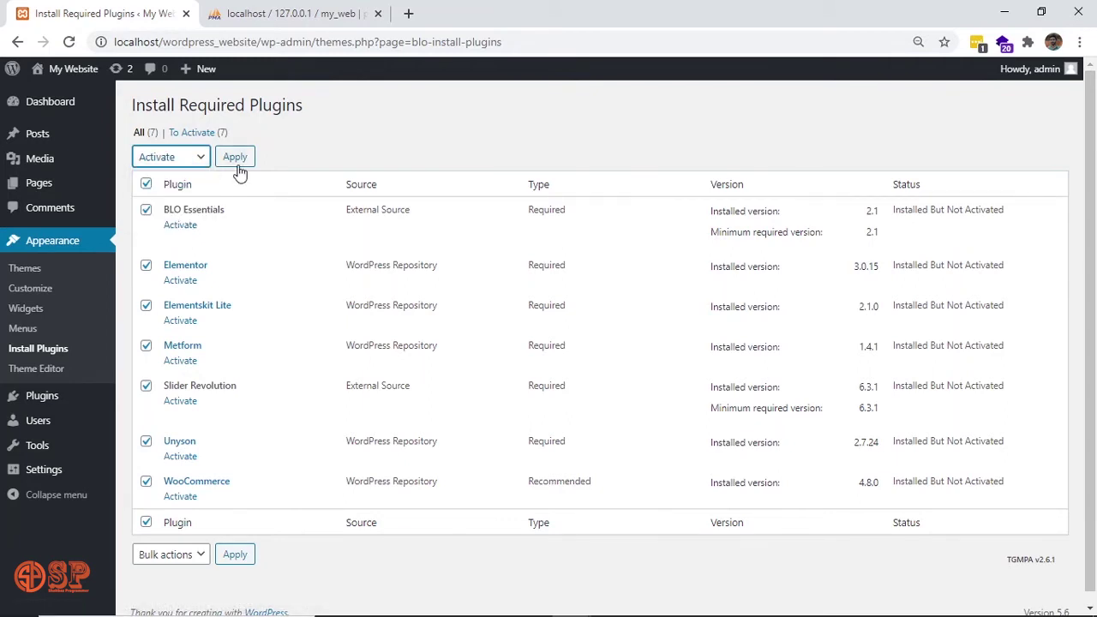
pyautogui.click(235, 157)
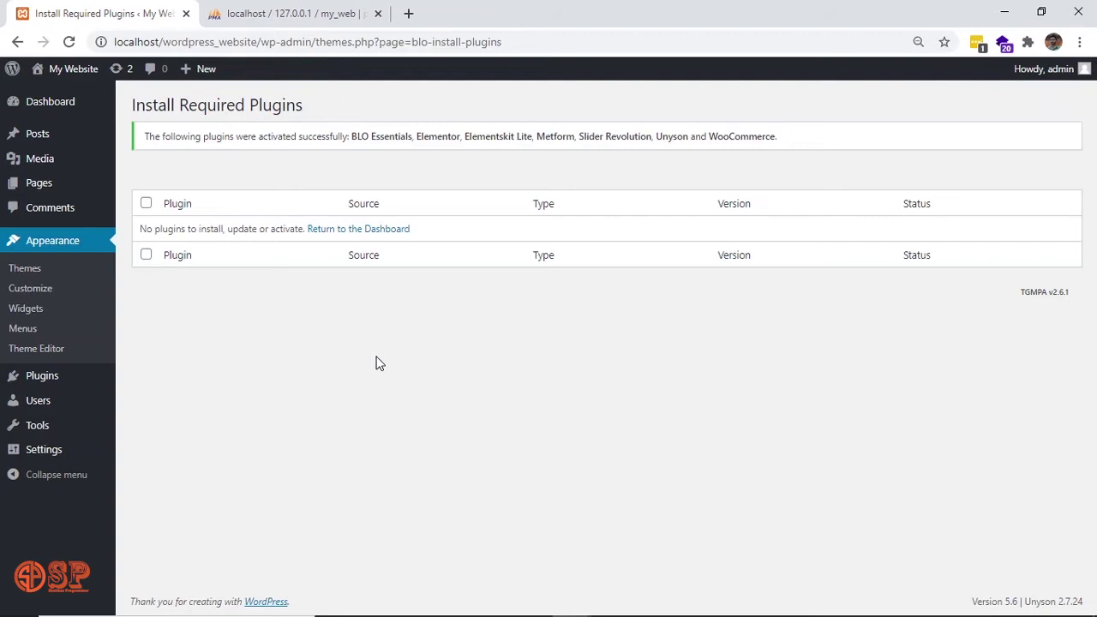
pyautogui.hotkey('alt', 'Tab')
# Open wp-config.php in Sublime Text and check the set_time_limit(300) line near line 81.
pyautogui.hotkey('alt', 'Tab')
pyautogui.hotkey('alt', 'Tab')
pyautogui.hotkey('alt', 'Tab')
pyautogui.hotkey('alt', 'Tab')
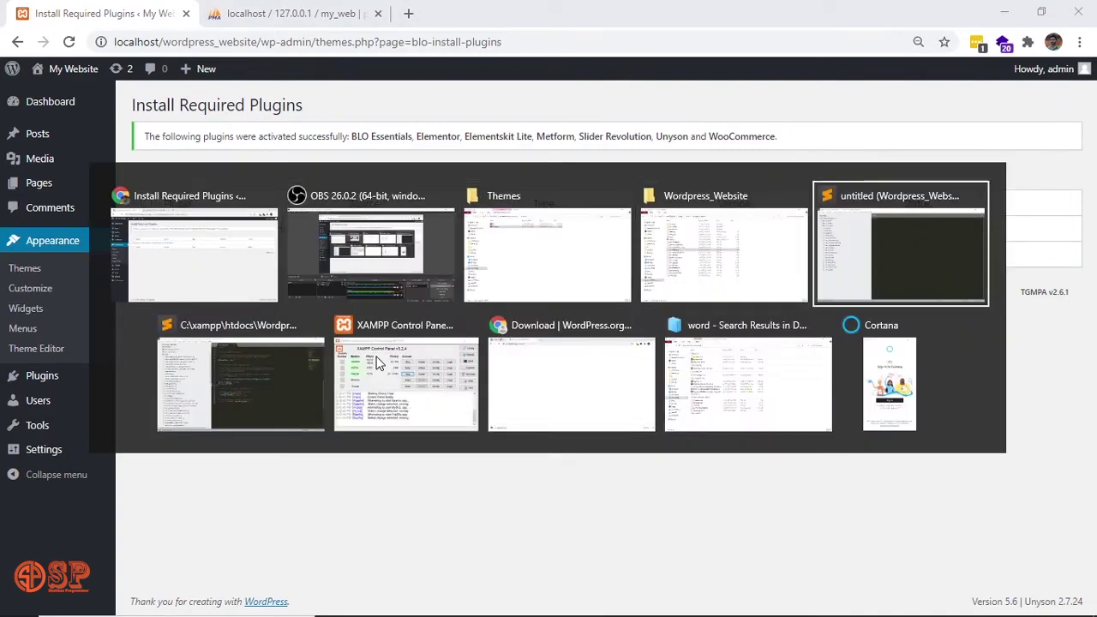
pyautogui.hotkey('alt', 'Tab')
pyautogui.hotkey('alt', 'Tab')
pyautogui.hotkey('alt', 'Tab')
pyautogui.hotkey('alt', 'Tab')
pyautogui.hotkey('alt', 'Tab')
pyautogui.hotkey('alt', 'Tab')
pyautogui.hotkey('alt', 'Tab')
pyautogui.hotkey('alt', 'Tab')
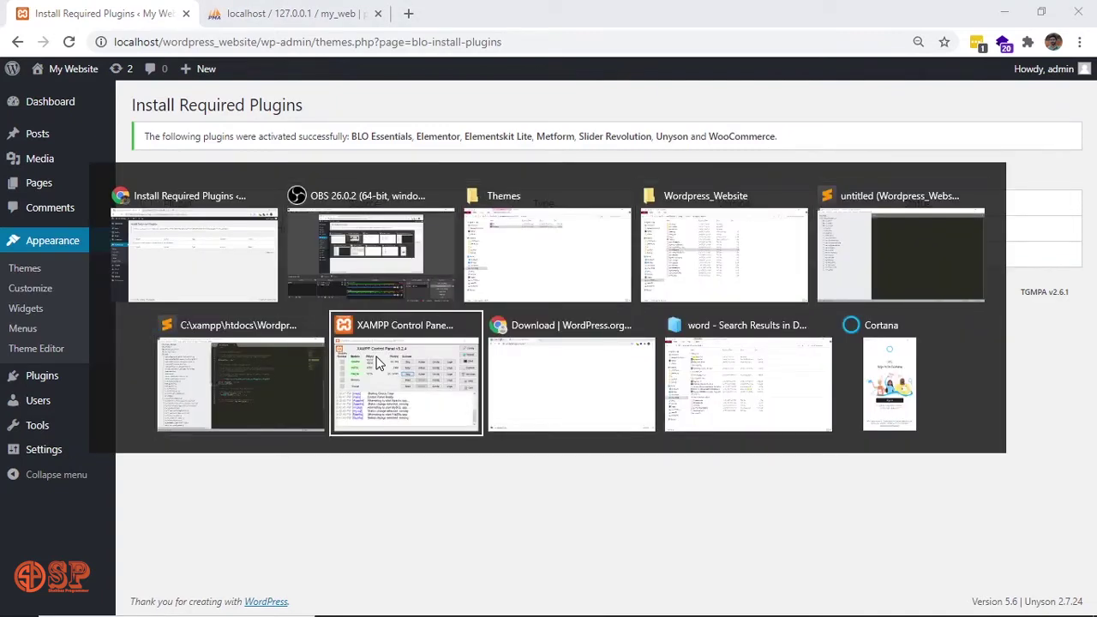
pyautogui.hotkey('alt', 'Tab')
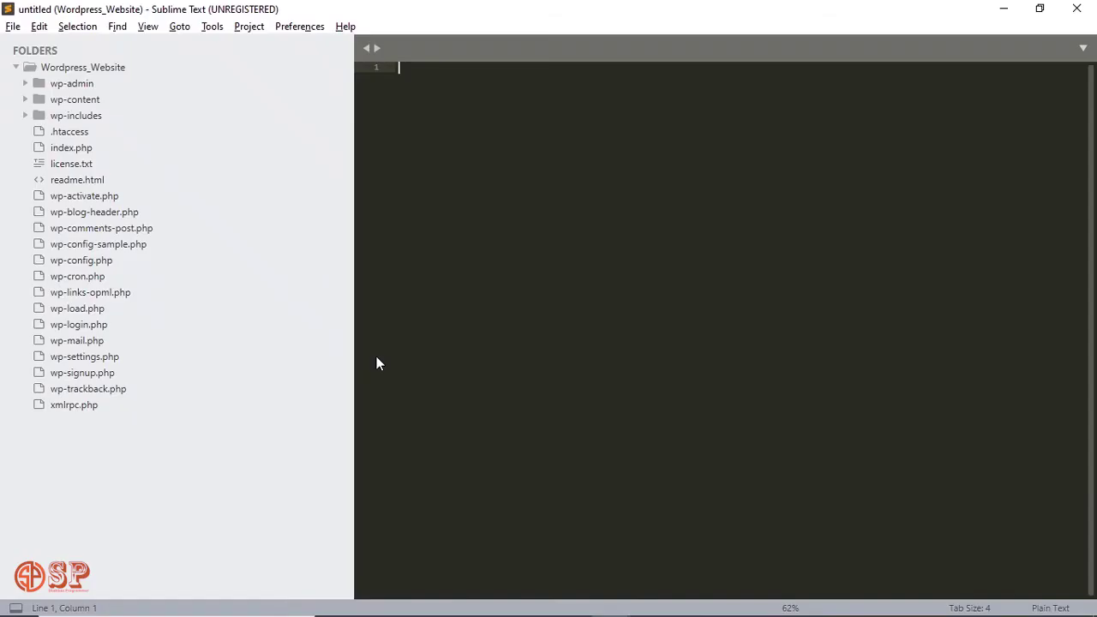
pyautogui.click(92, 261)
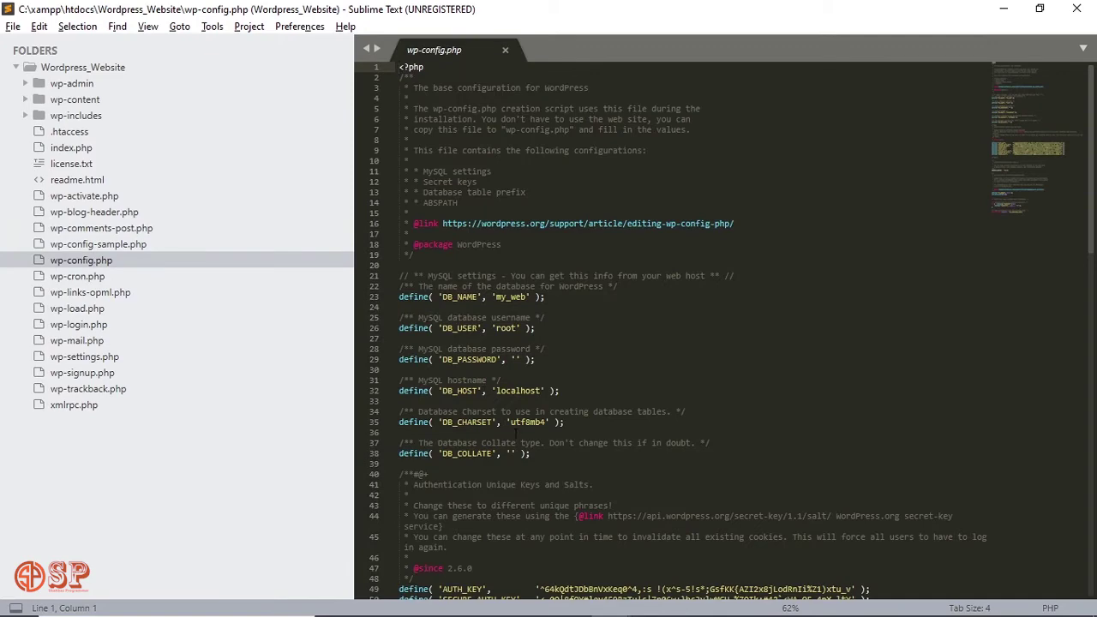
pyautogui.scroll(-10, 518, 369)
pyautogui.scroll(-9, 518, 362)
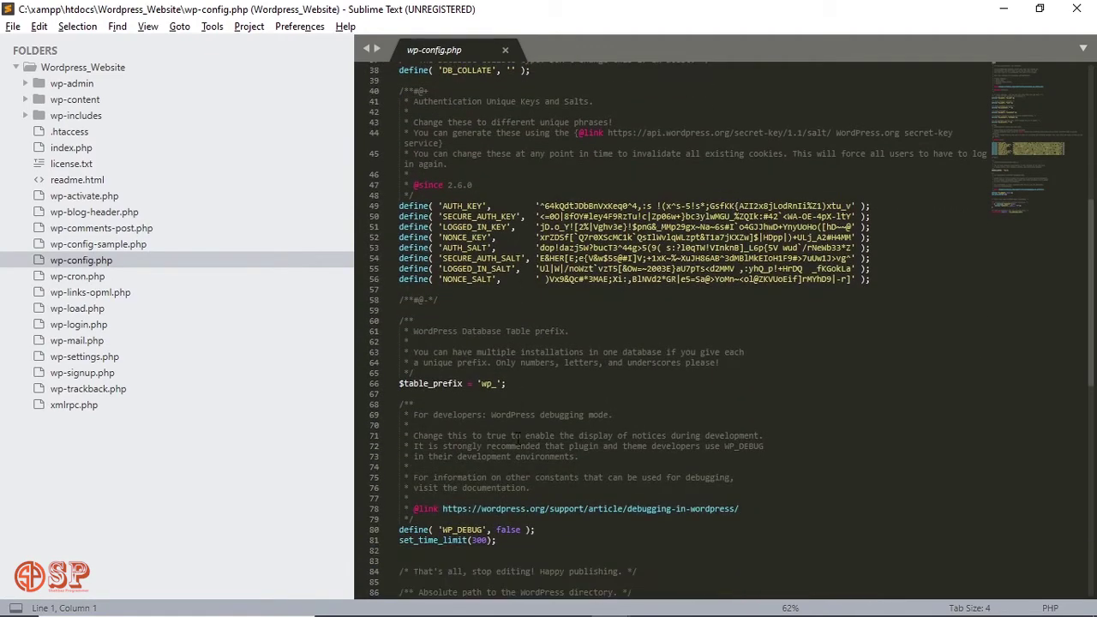
pyautogui.moveTo(496, 322); pyautogui.dragTo(457, 322)
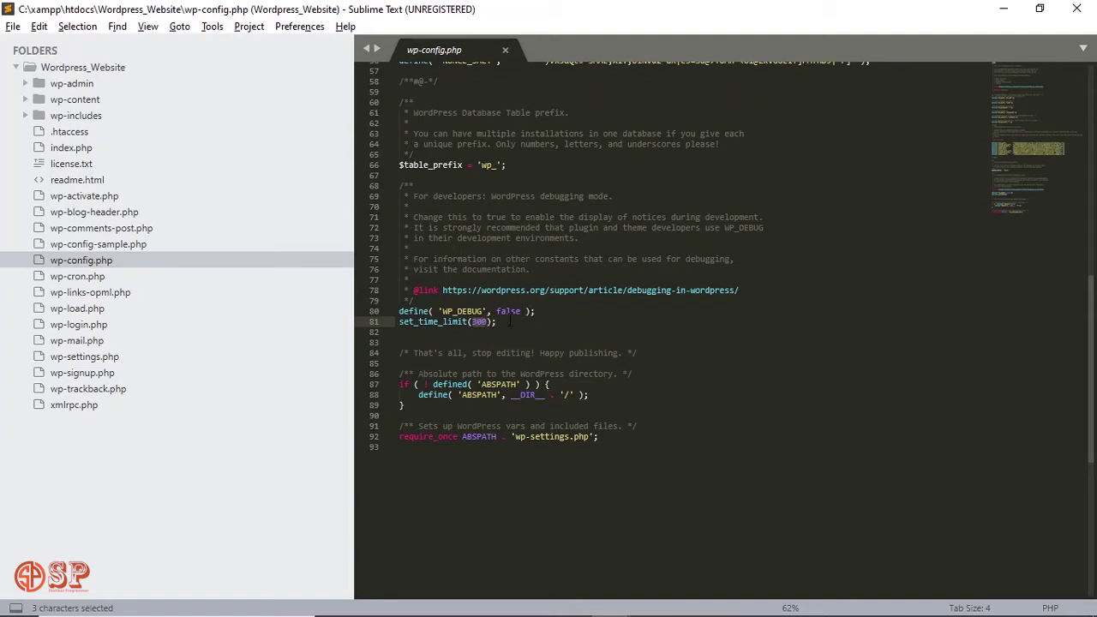
pyautogui.click(585, 320)
pyautogui.hotkey('alt', 'Tab')
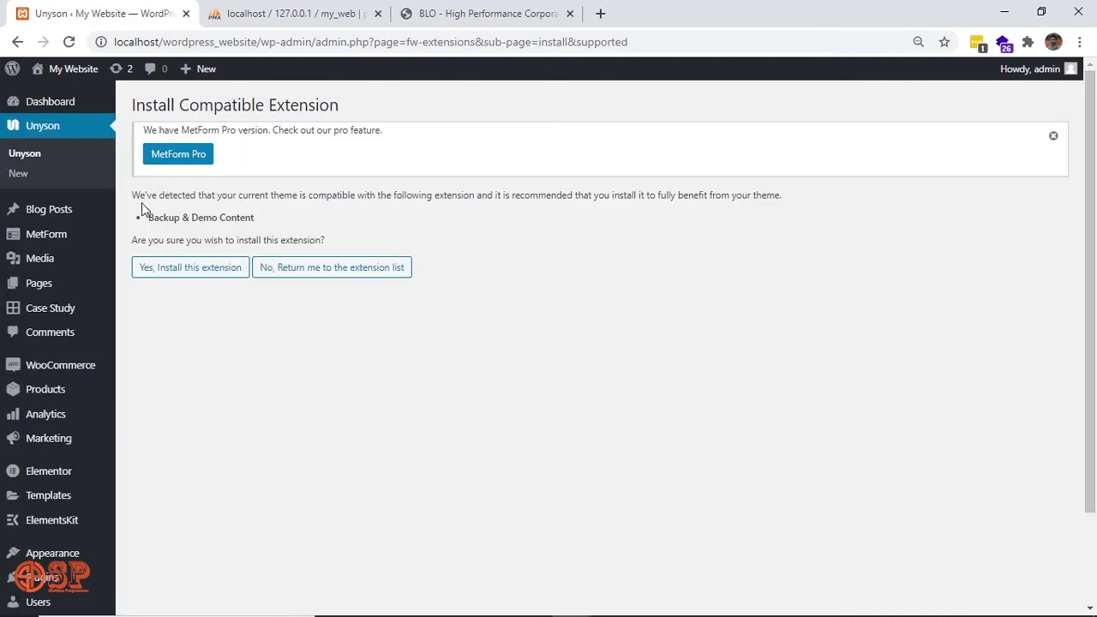
# Install Unyson's Backup & Demo Content extension and open it from the extensions list.
pyautogui.click(203, 268)
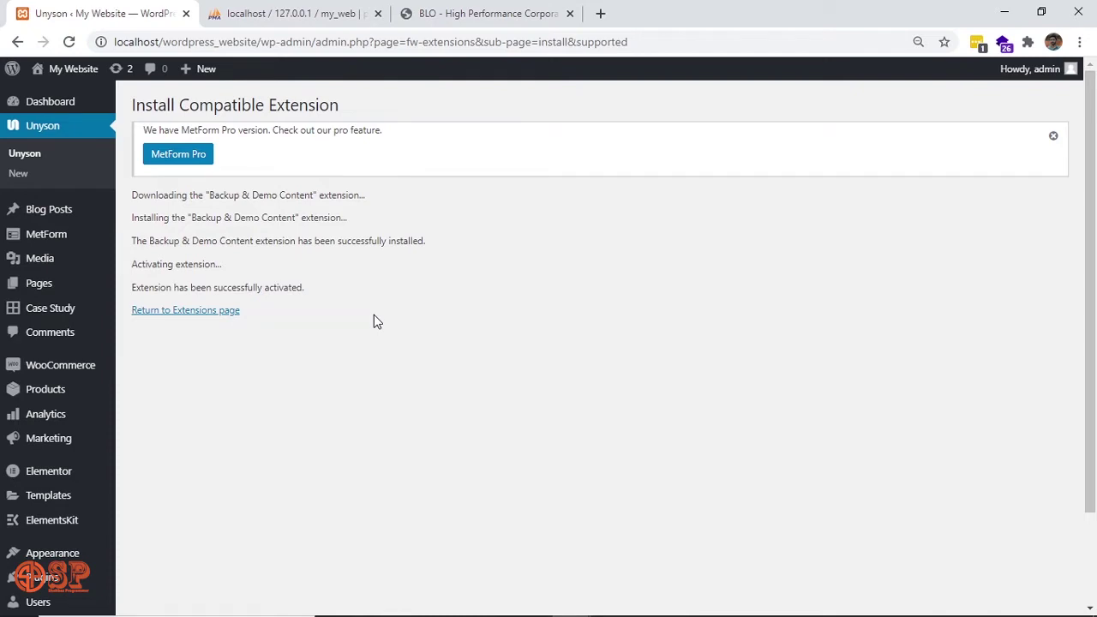
pyautogui.click(189, 313)
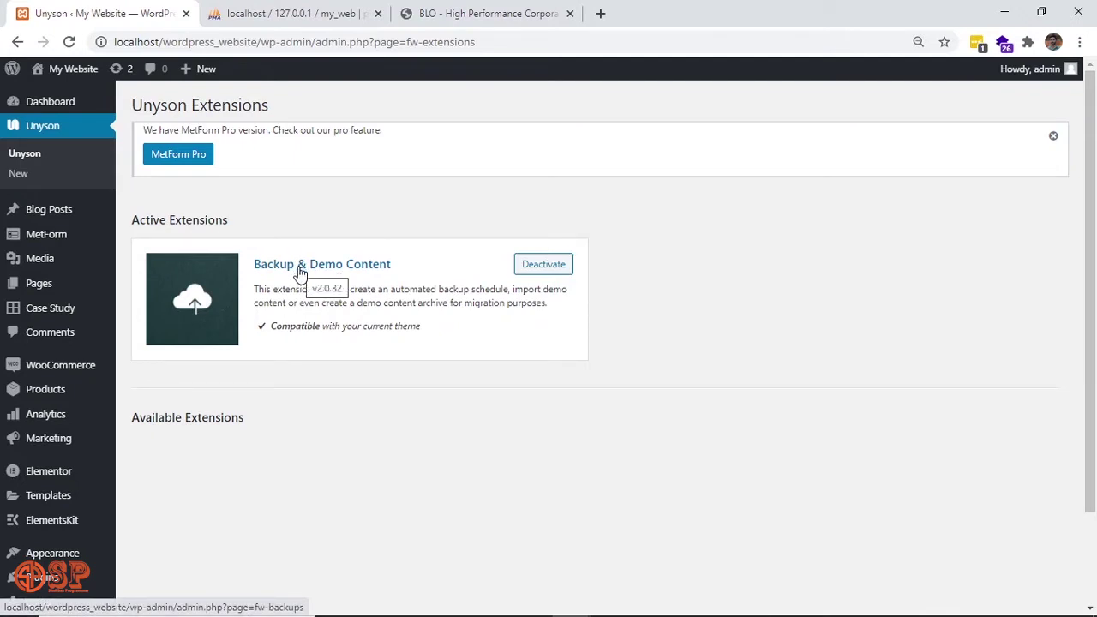
pyautogui.click(301, 266)
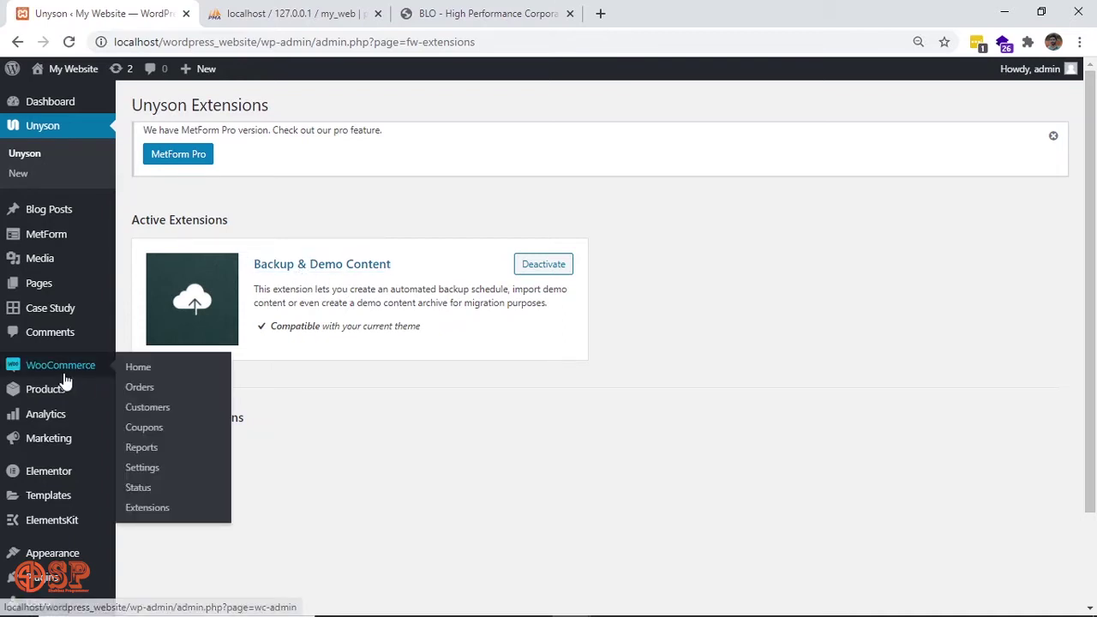
pyautogui.scroll(-2, 71, 485)
pyautogui.moveTo(64, 448)
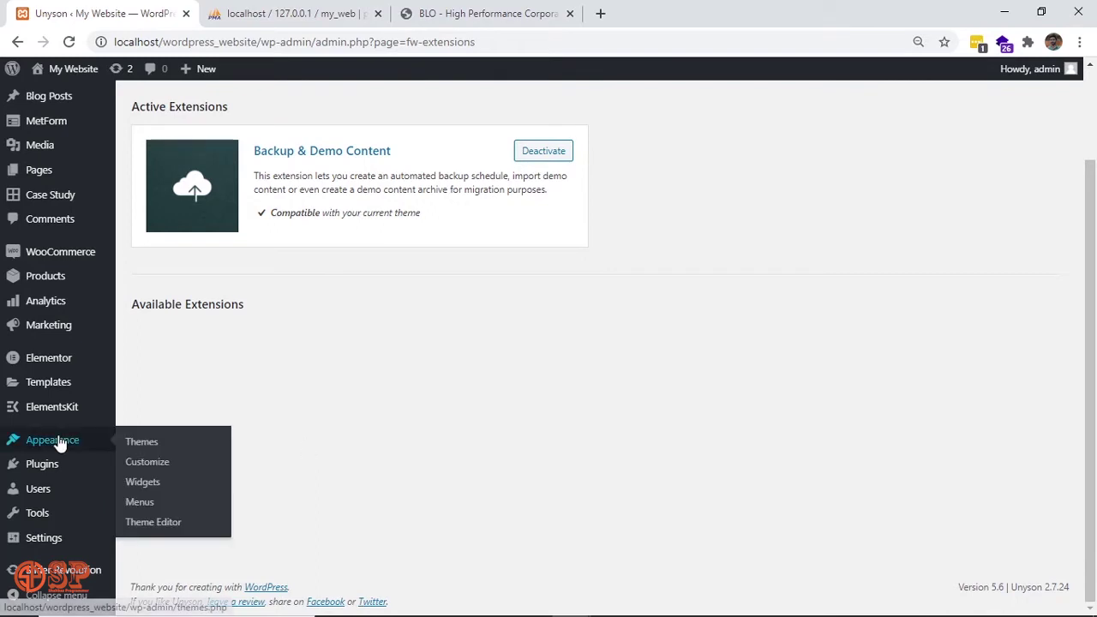
pyautogui.moveTo(60, 521)
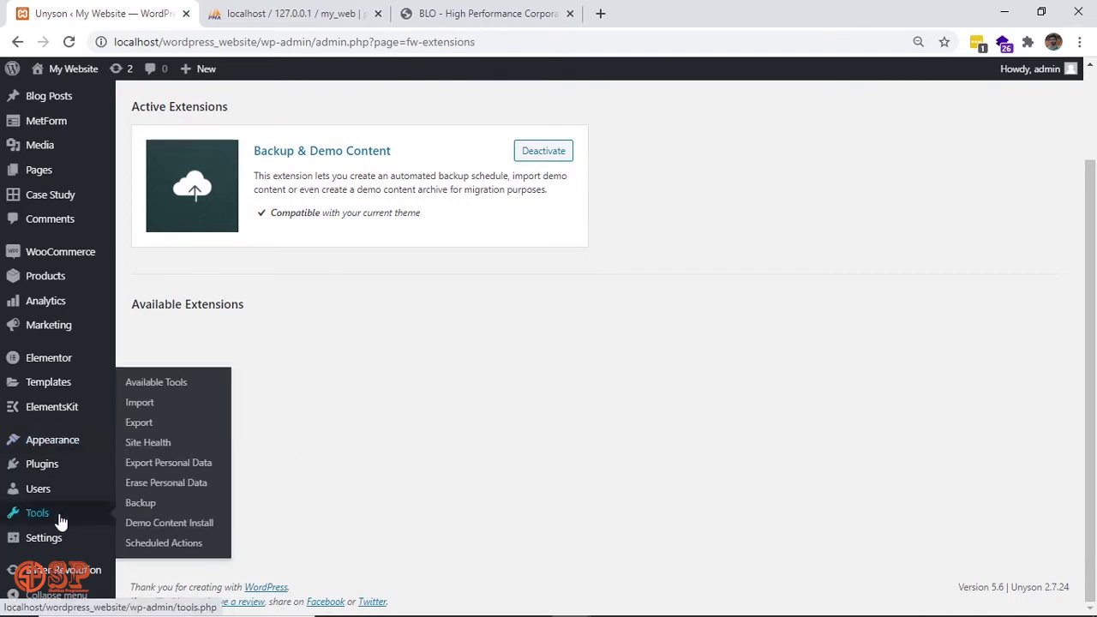
# Open Tools > Demo Content Install and start installing All Demo, accepting the content-replacement warning.
pyautogui.click(181, 528)
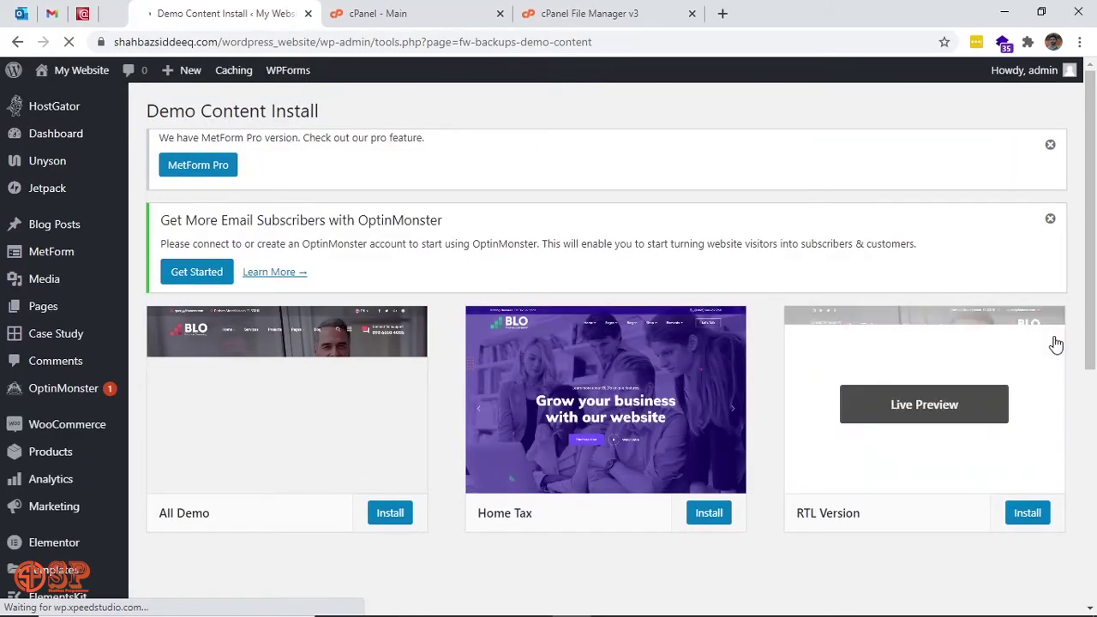
pyautogui.scroll(-3, 1056, 344)
pyautogui.scroll(2, 1056, 344)
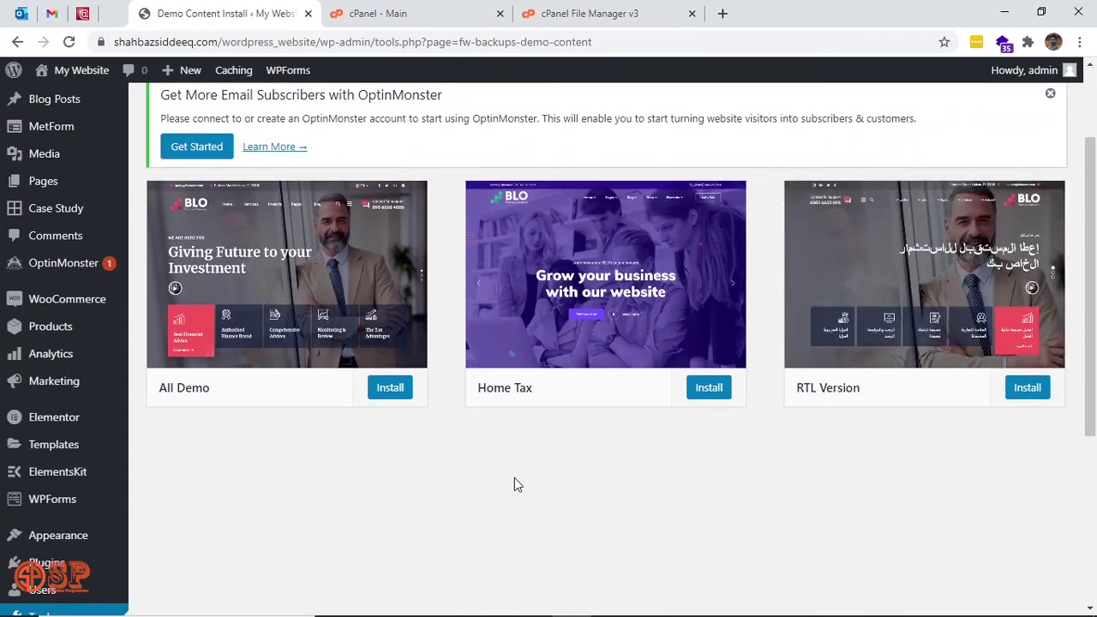
pyautogui.scroll(-1, 514, 483)
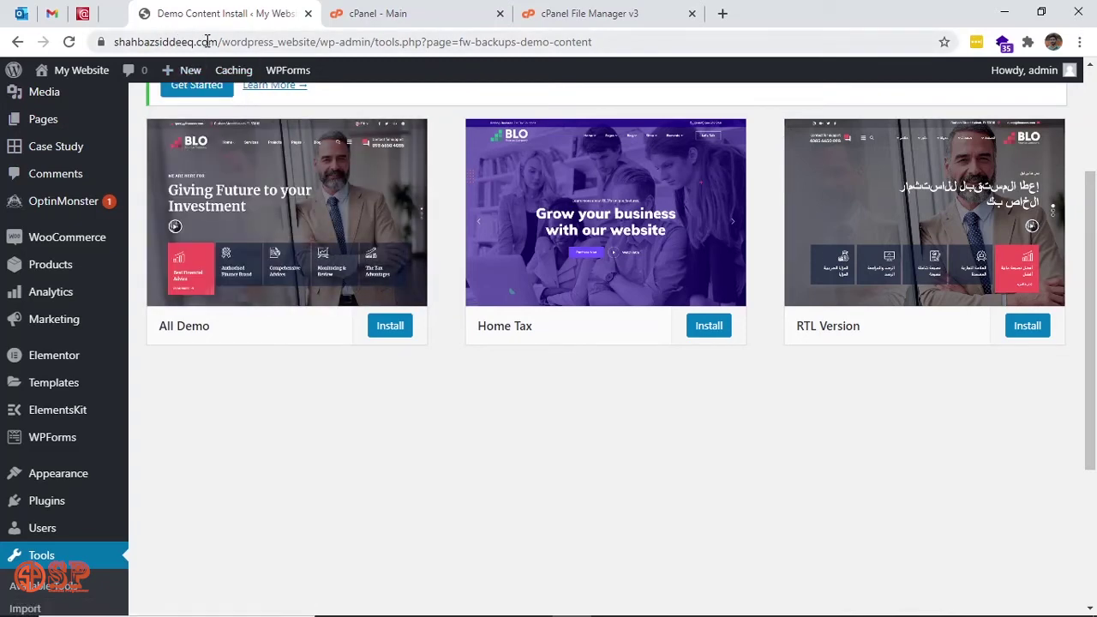
pyautogui.click(273, 42)
pyautogui.doubleClick(283, 42)
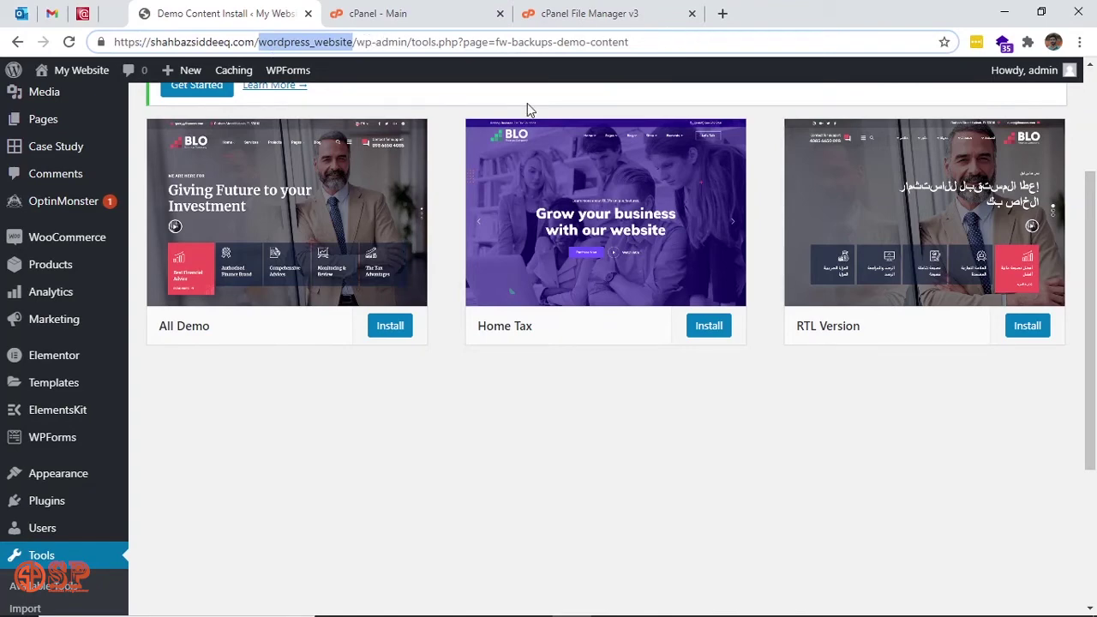
pyautogui.click(444, 409)
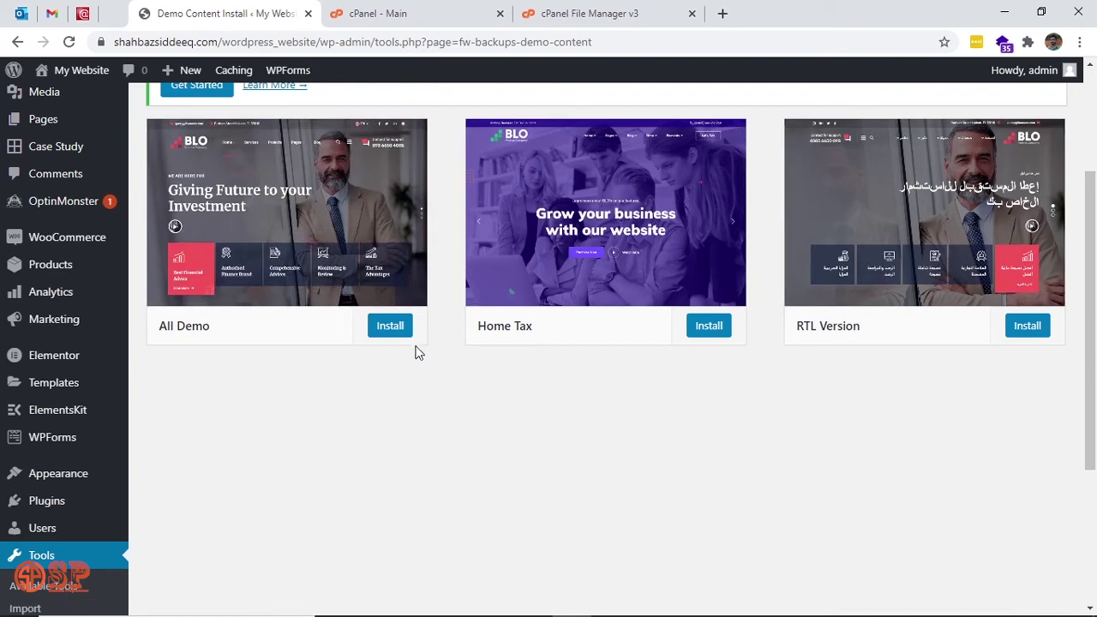
pyautogui.click(388, 326)
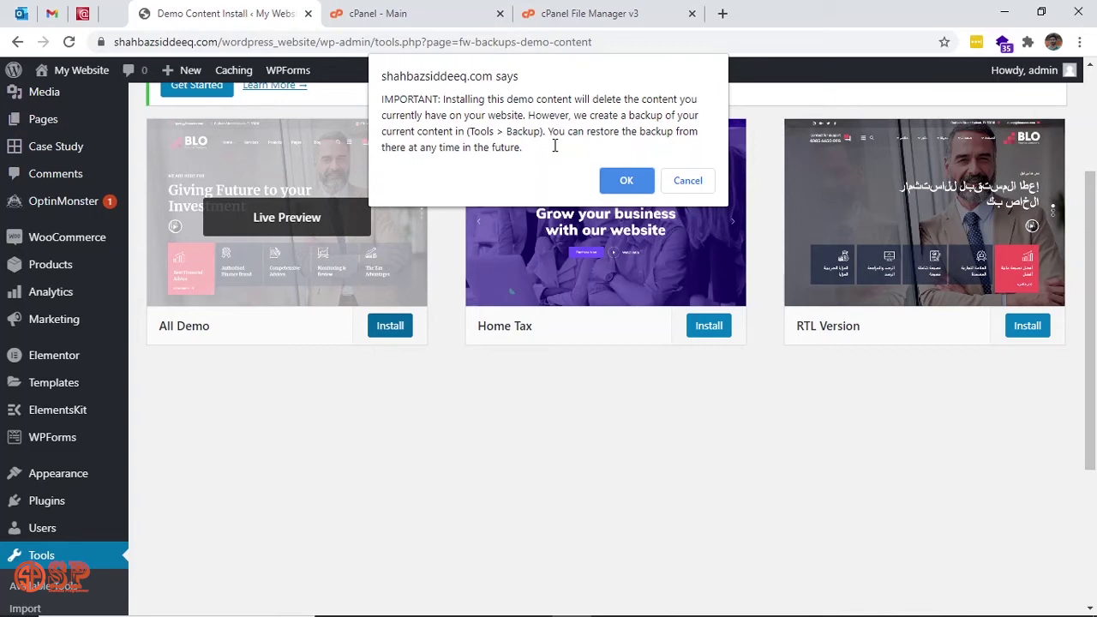
pyautogui.click(624, 182)
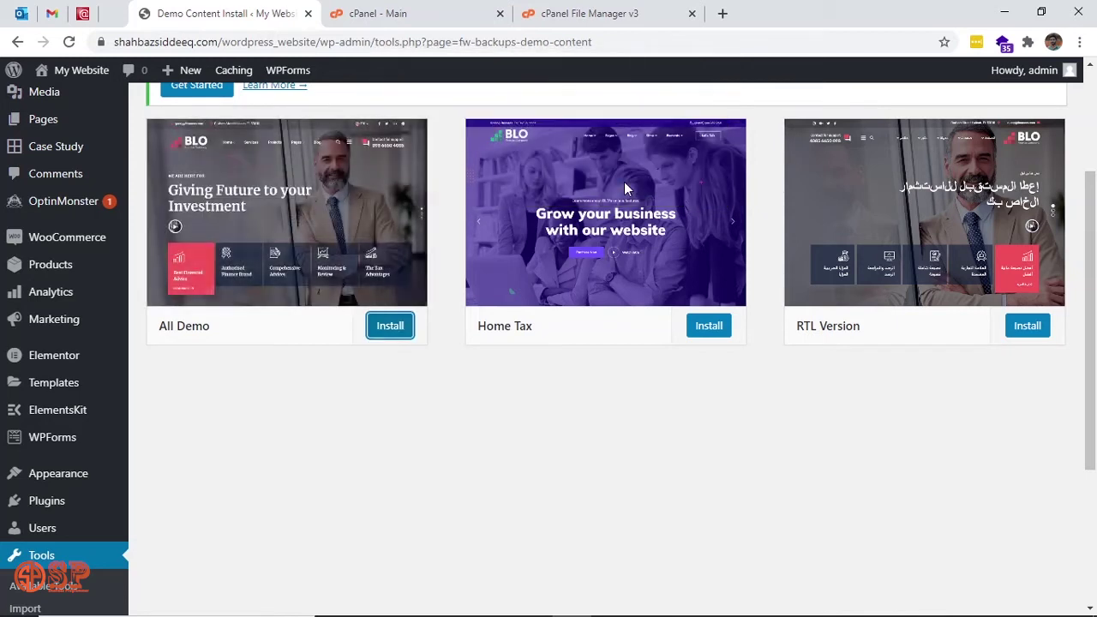
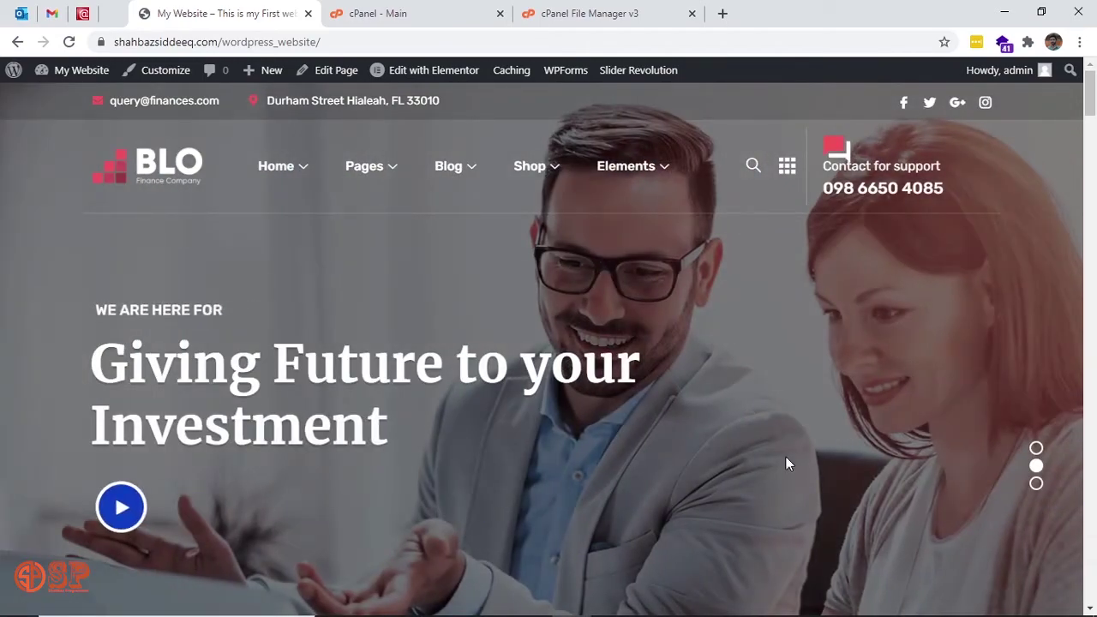
# Scroll the BLO homepage back to the top and reveal the Shop dropdown: Shop, Single Product, Cart, Checkout.
pyautogui.scroll(-3, 786, 457)
pyautogui.scroll(-5, 786, 457)
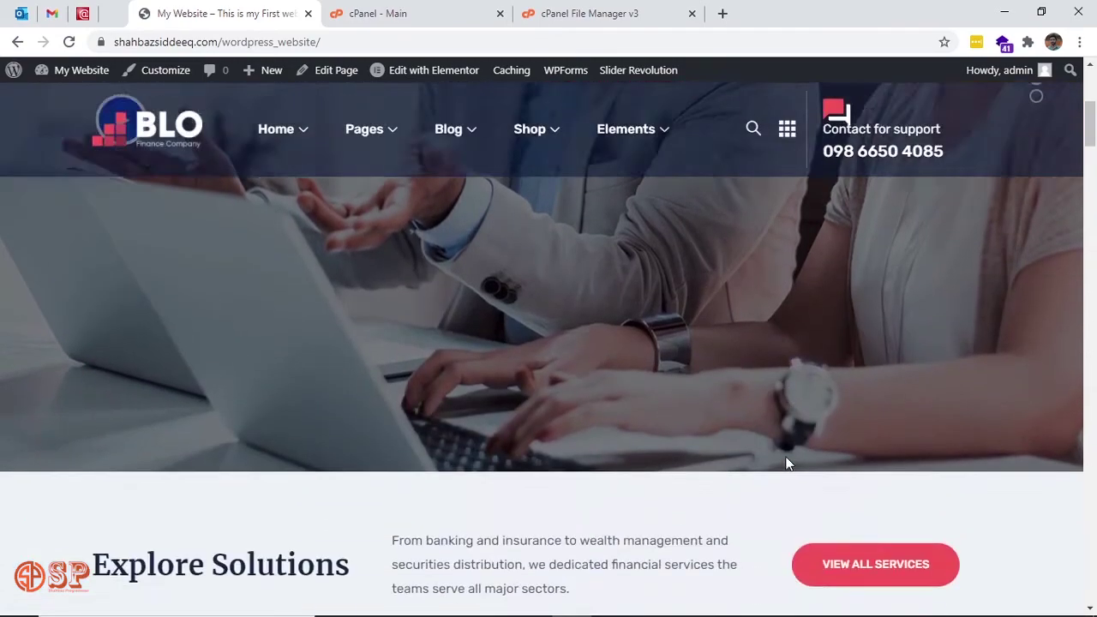
pyautogui.scroll(-7, 789, 464)
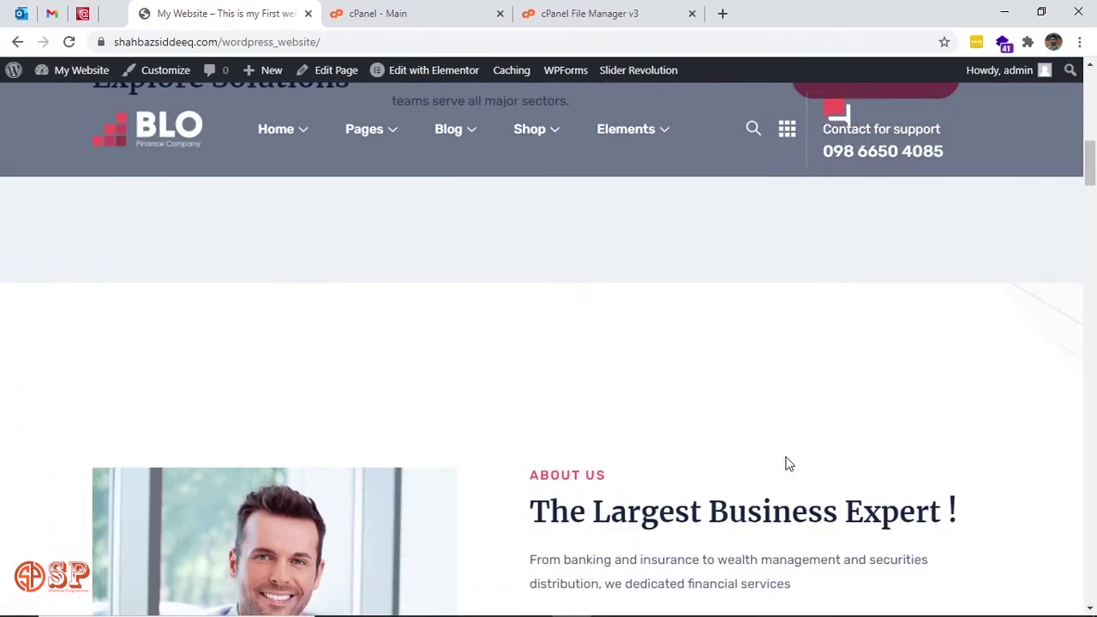
pyautogui.scroll(-10, 789, 464)
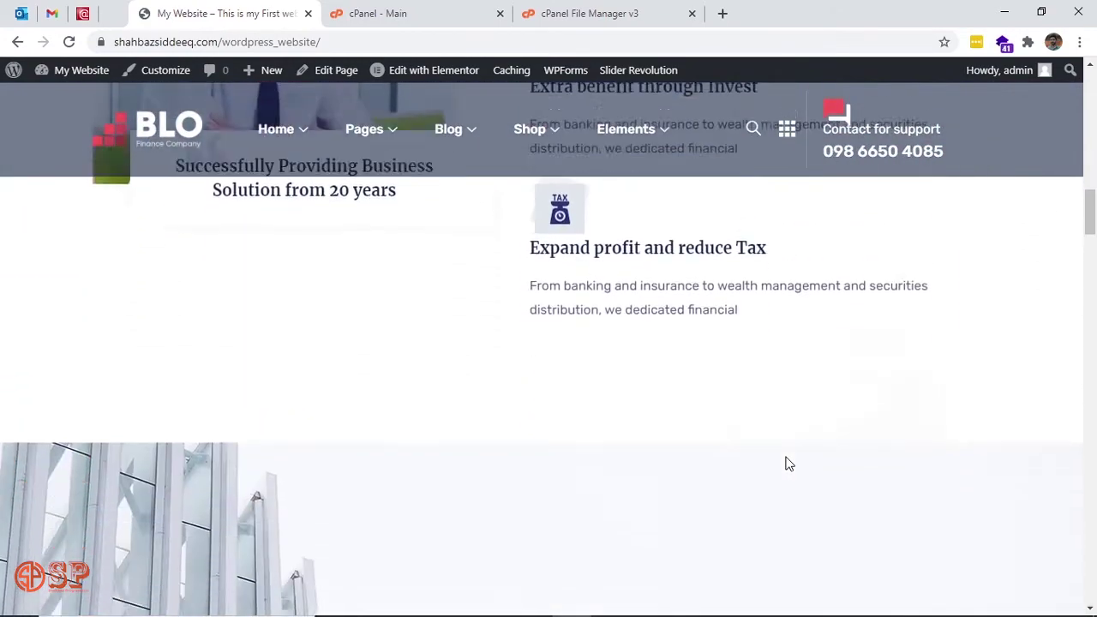
pyautogui.scroll(-5, 793, 437)
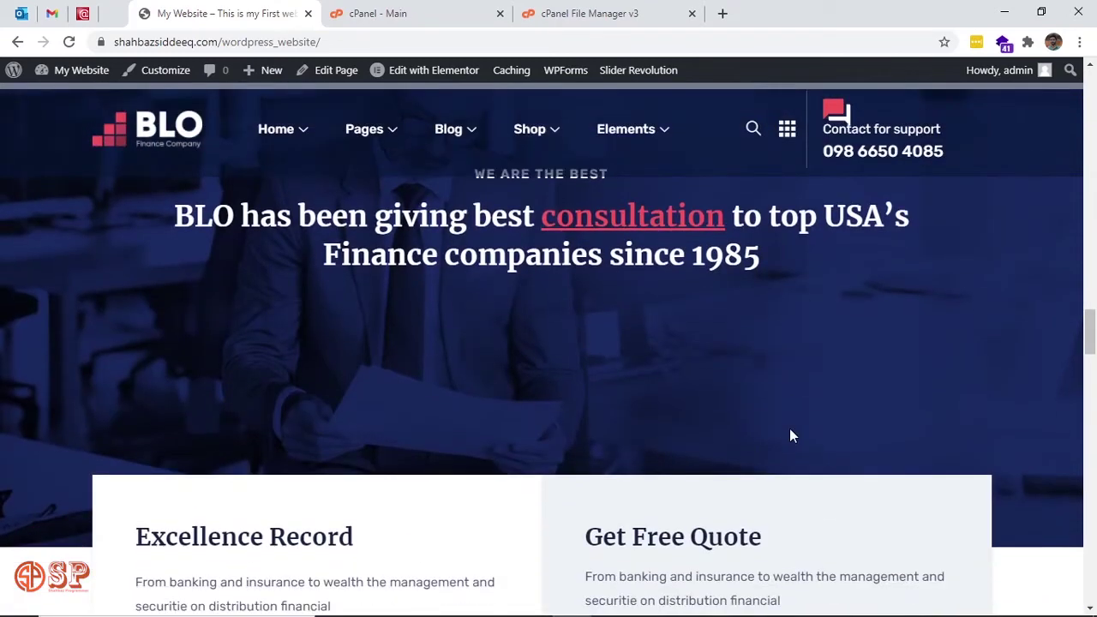
pyautogui.scroll(-5, 789, 429)
pyautogui.scroll(-5, 791, 429)
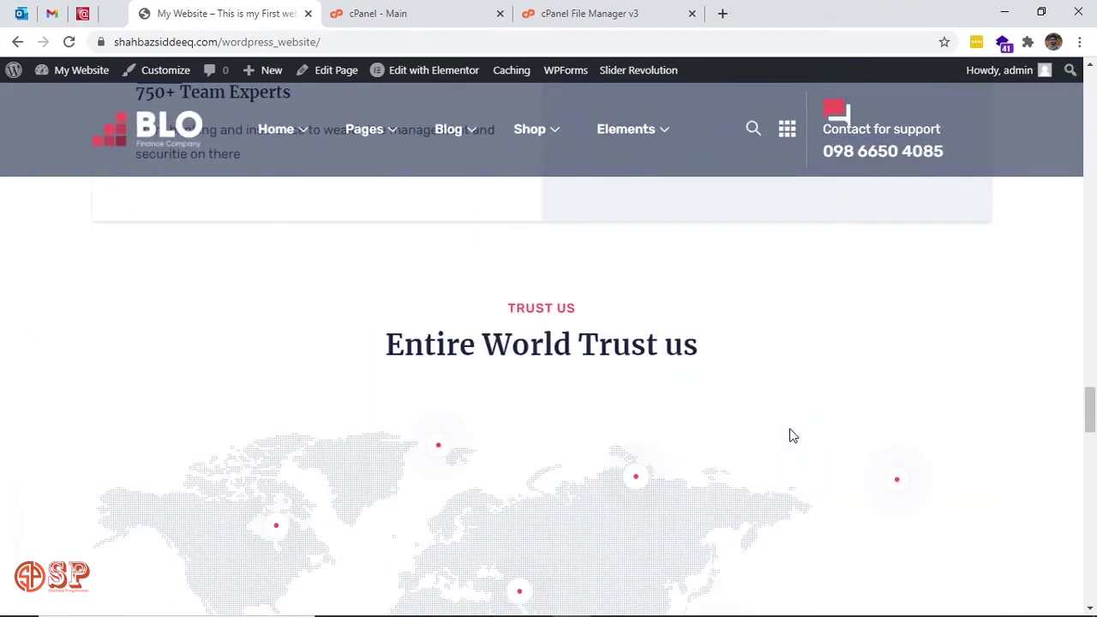
pyautogui.scroll(-5, 793, 437)
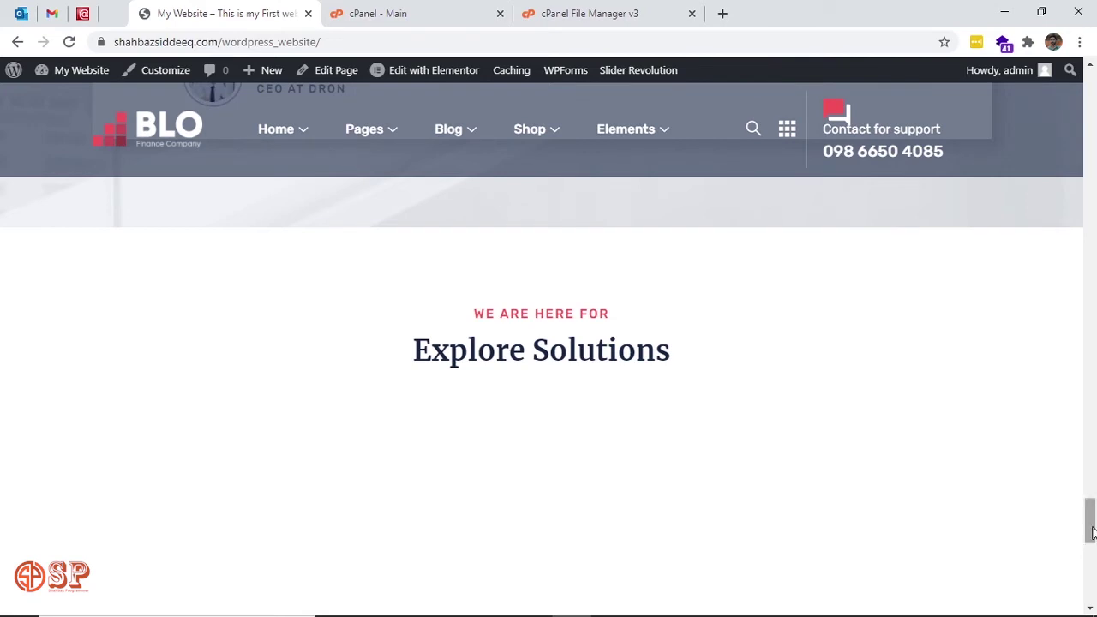
pyautogui.moveTo(1092, 531); pyautogui.dragTo(1094, 601)
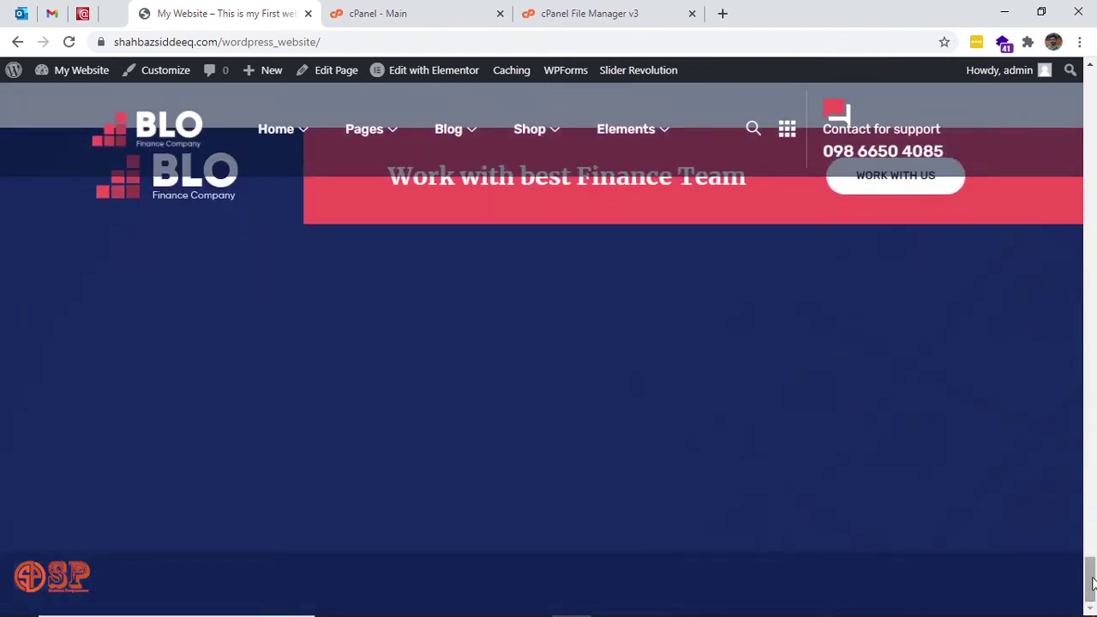
pyautogui.moveTo(1093, 583); pyautogui.dragTo(1086, 74)
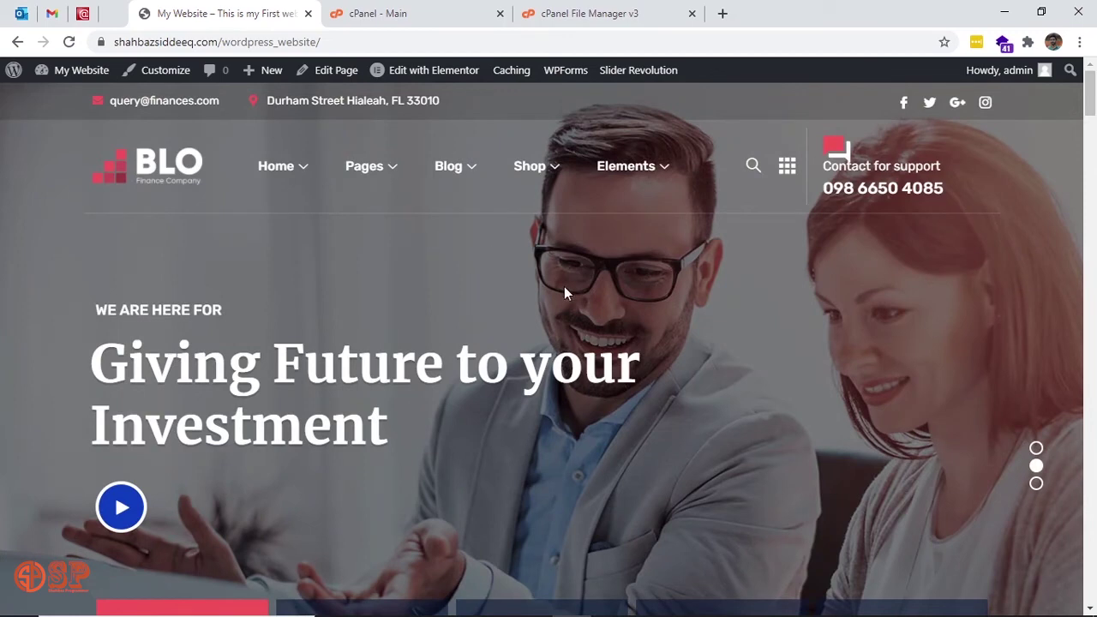
pyautogui.moveTo(555, 182)
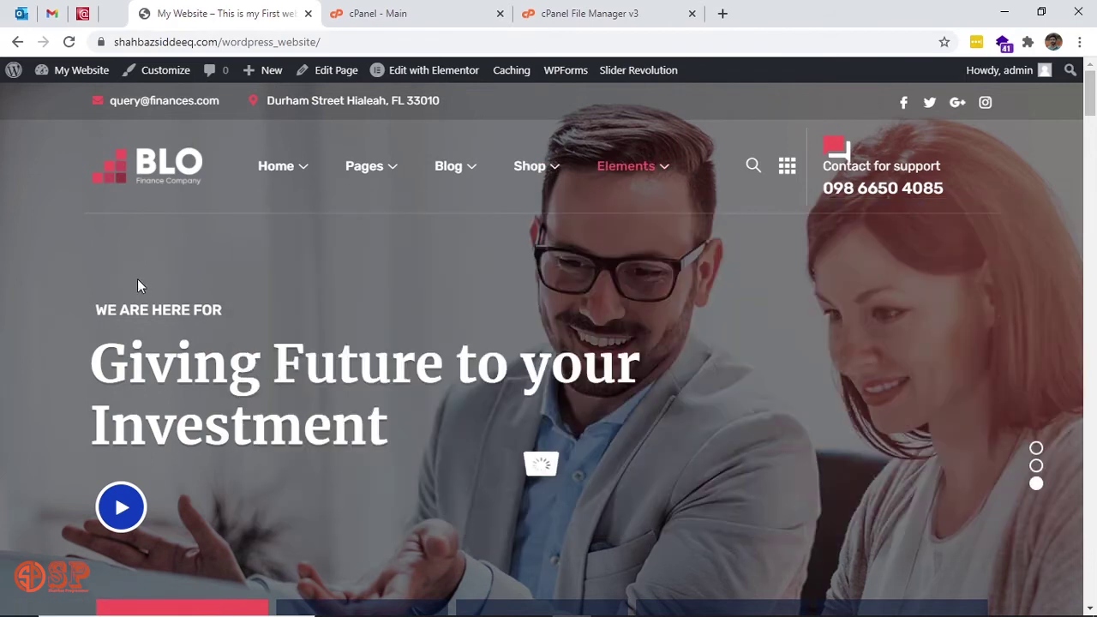
pyautogui.moveTo(386, 172)
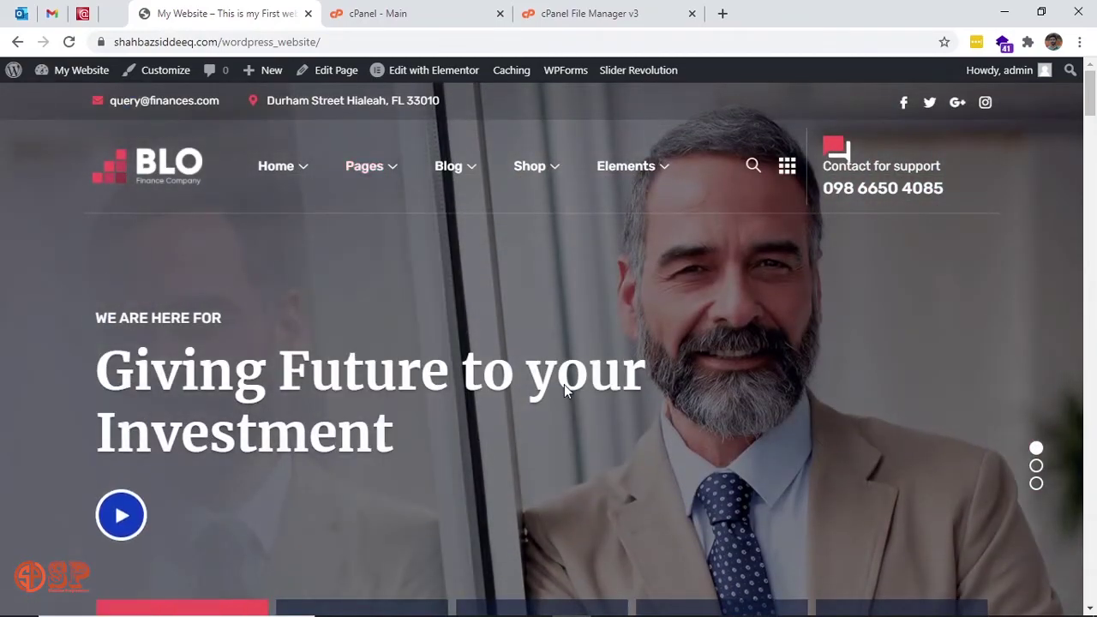
pyautogui.moveTo(464, 165)
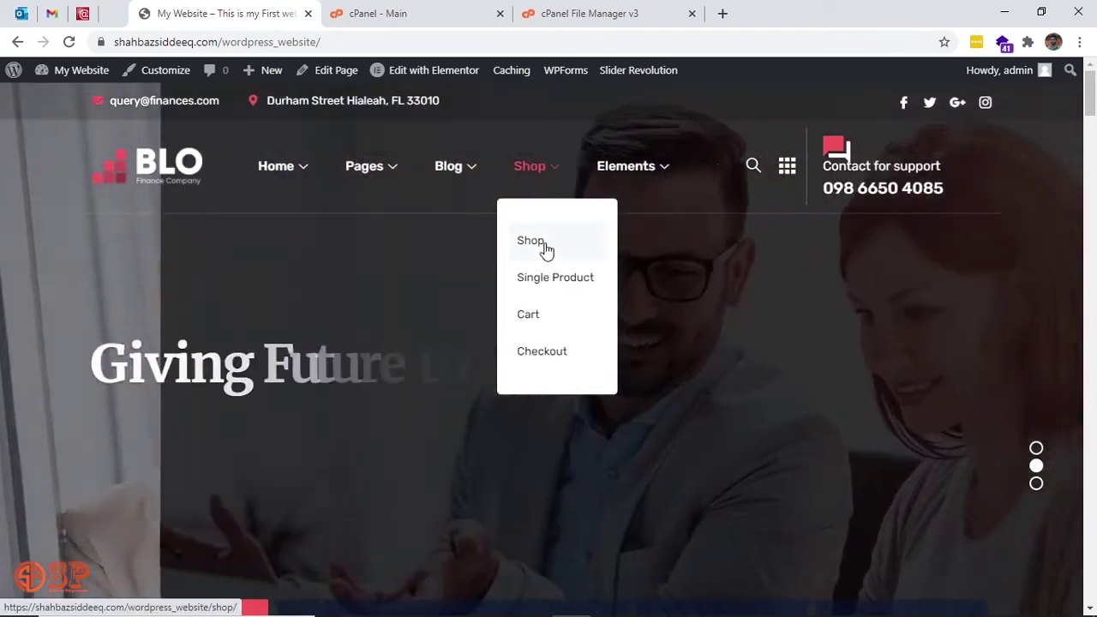
# Go to the Shop page and browse the grid of 10 demo products and prices.
pyautogui.click(545, 247)
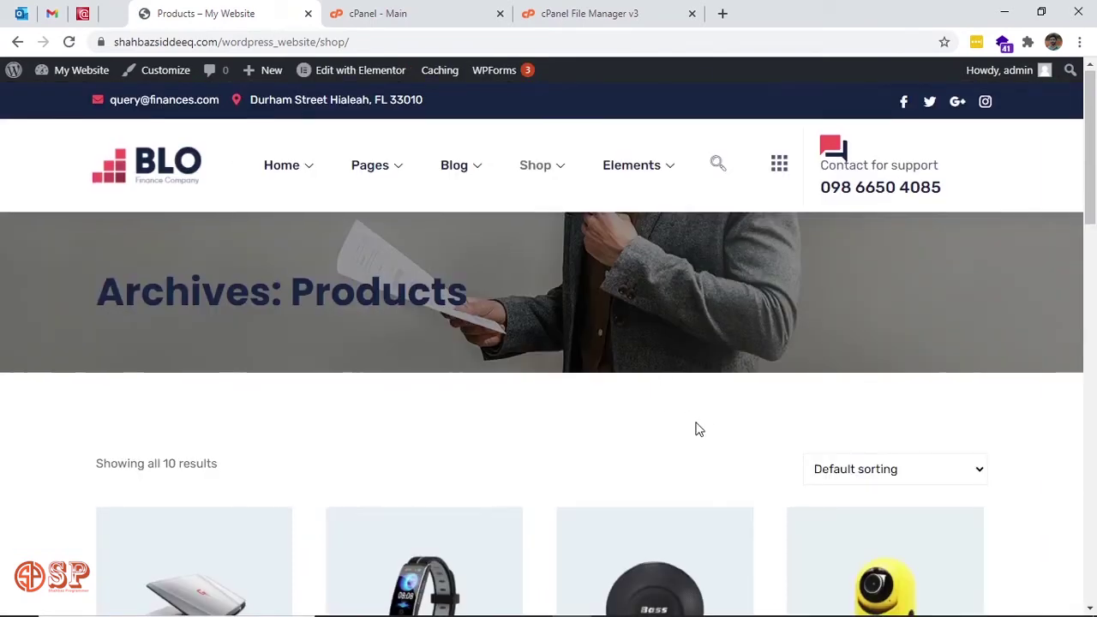
pyautogui.scroll(-8, 698, 429)
pyautogui.scroll(-4, 699, 430)
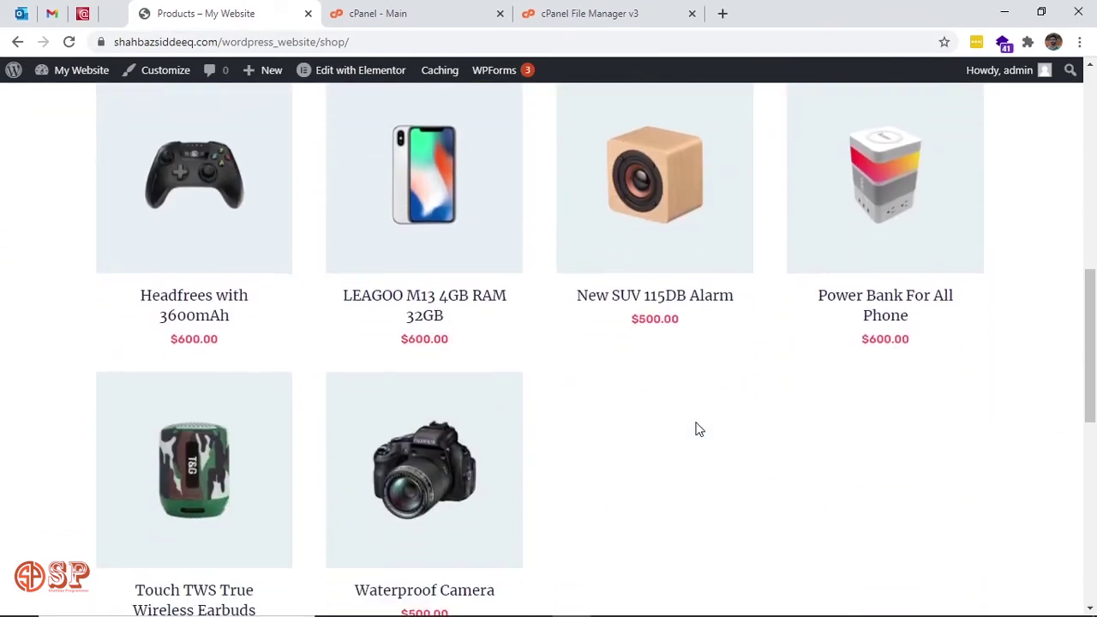
pyautogui.scroll(2, 699, 430)
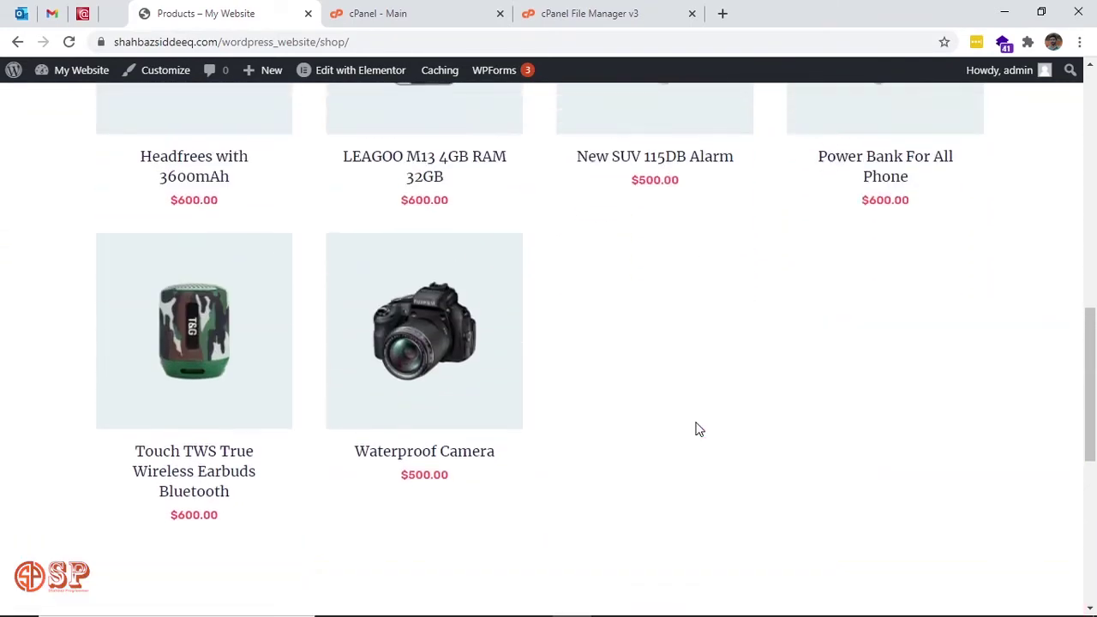
pyautogui.scroll(-2, 699, 430)
pyautogui.scroll(3, 699, 429)
pyautogui.scroll(8, 698, 429)
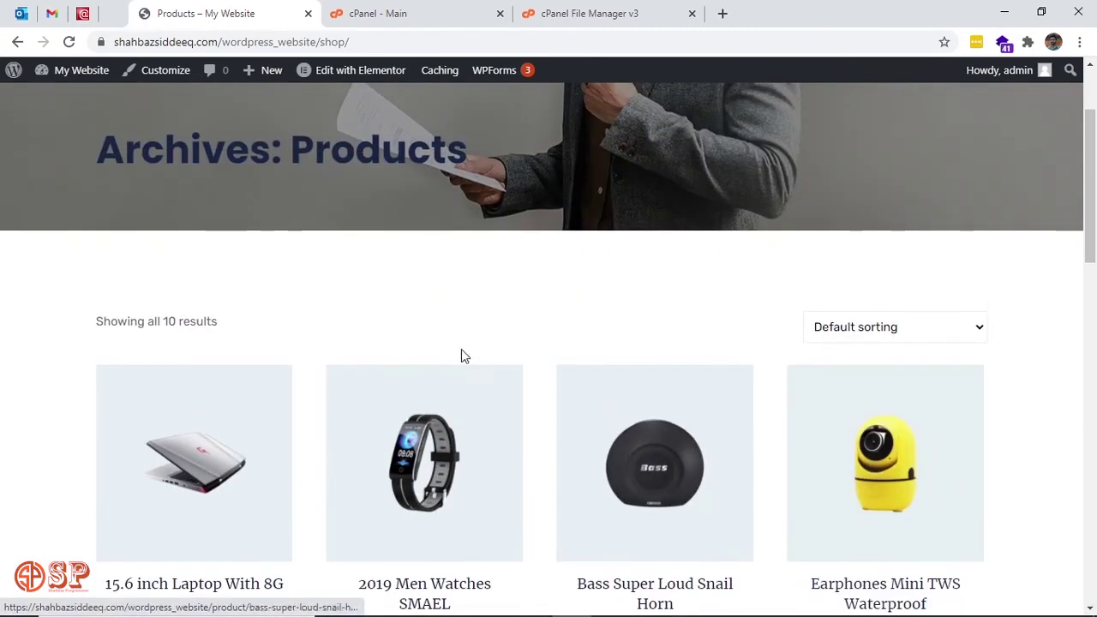
pyautogui.scroll(-2, 450, 352)
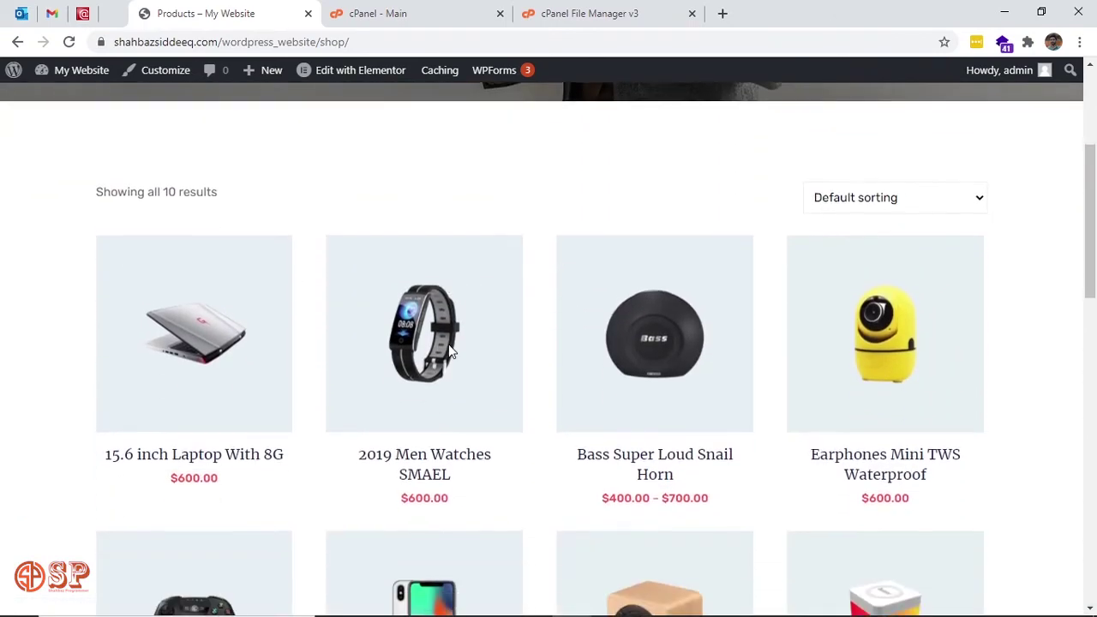
# Open the 15.6 inch Laptop With 8G product page and check its title and $600.00 price.
pyautogui.click(187, 349)
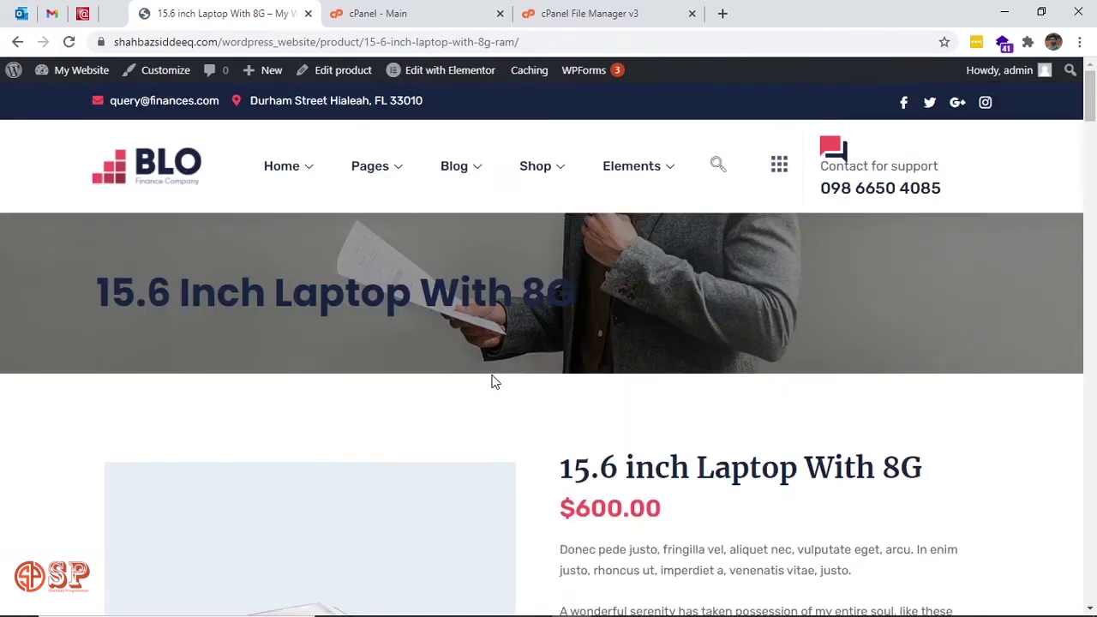
pyautogui.scroll(-2, 649, 437)
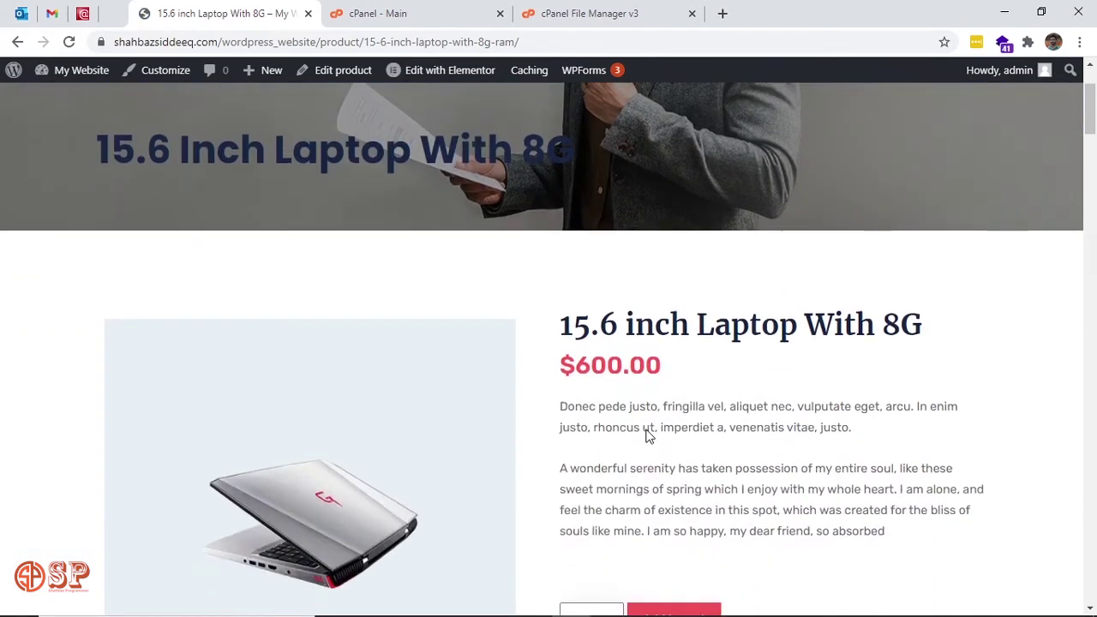
pyautogui.scroll(-3, 649, 437)
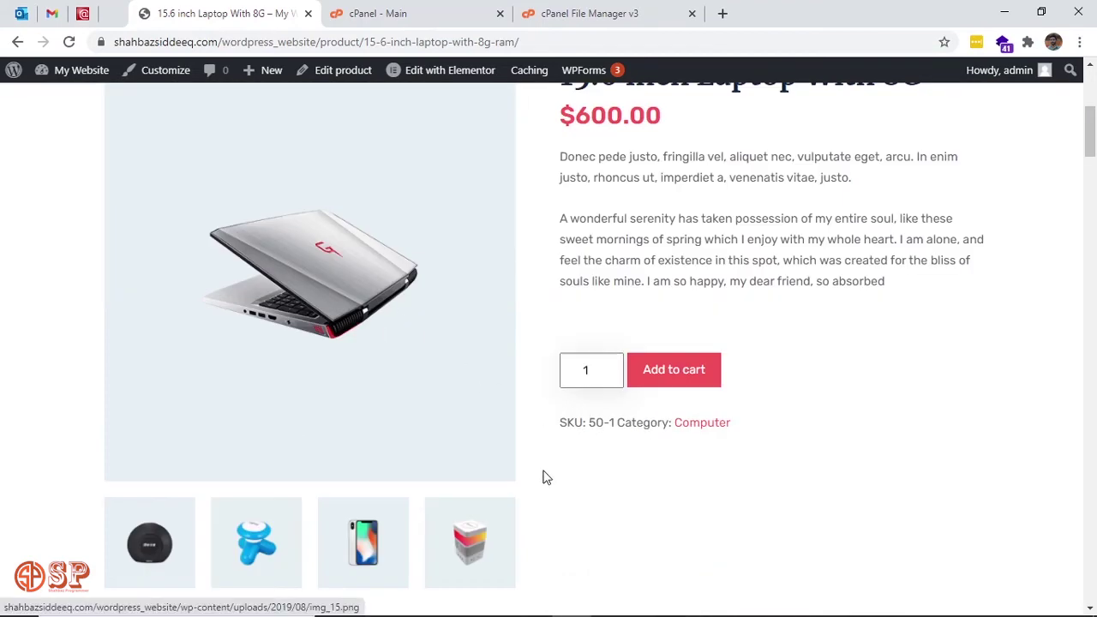
pyautogui.scroll(3, 656, 520)
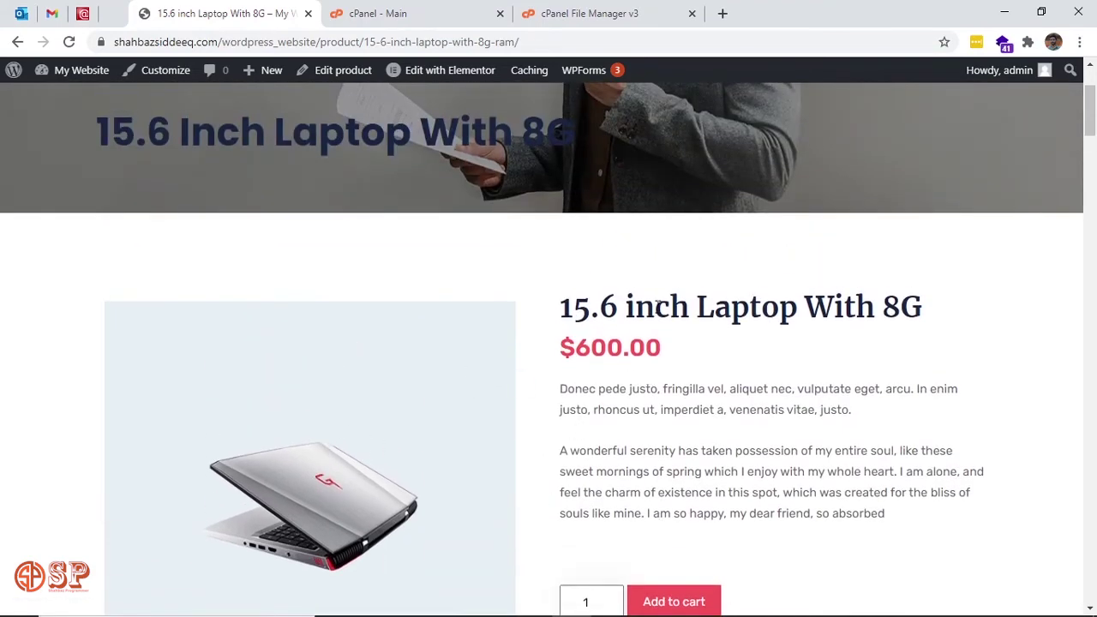
pyautogui.moveTo(559, 307); pyautogui.dragTo(794, 297)
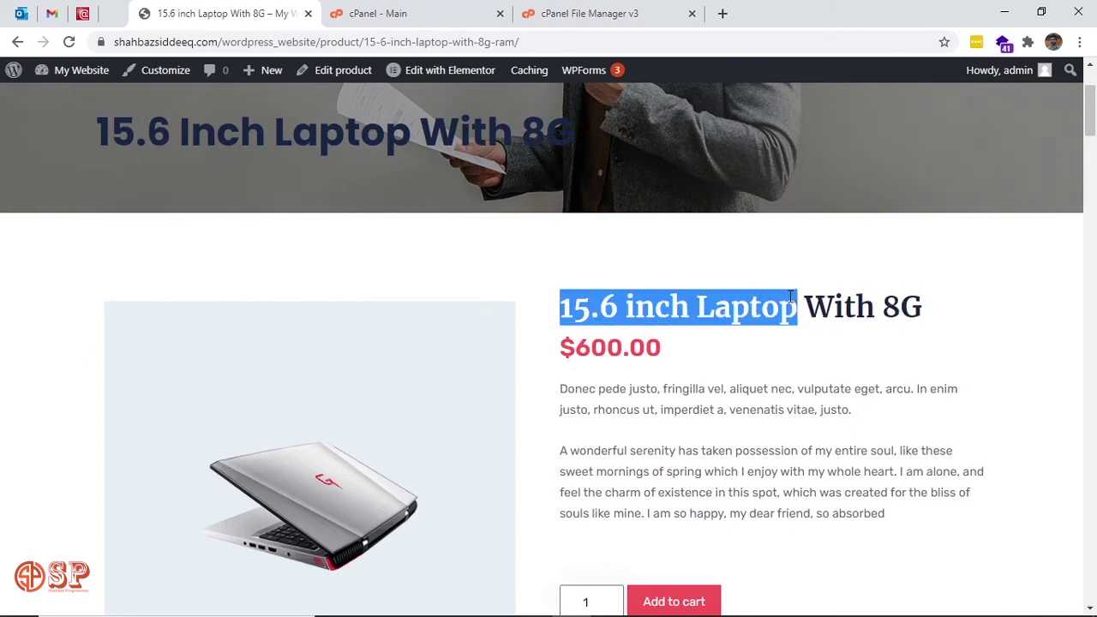
pyautogui.click(771, 310)
# Scroll through the laptop's details and Description tab, then back up.
pyautogui.scroll(-1, 791, 360)
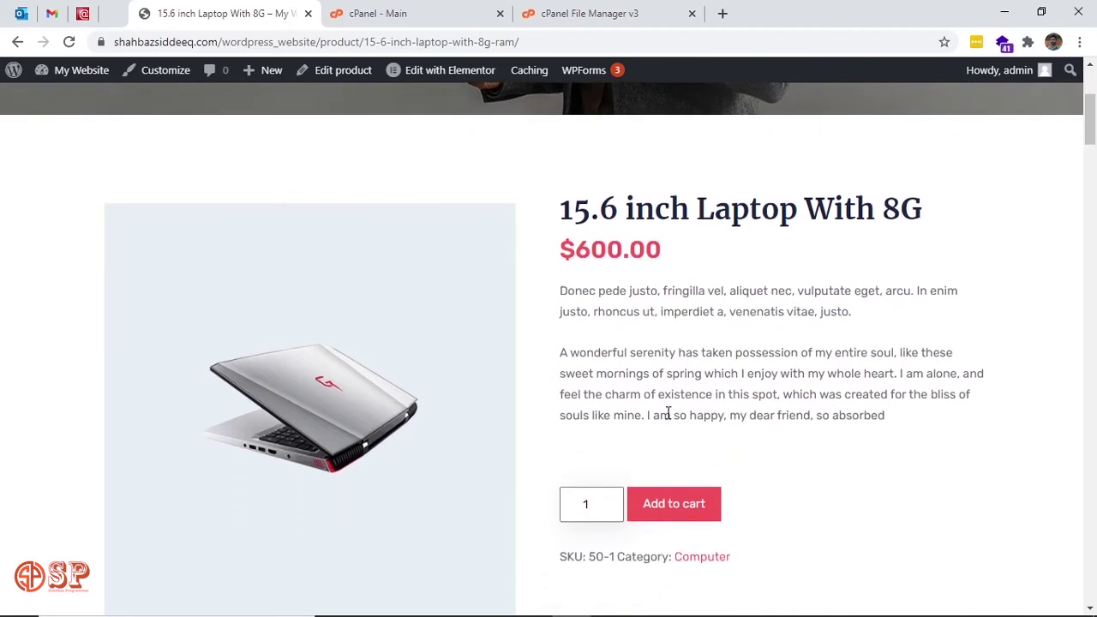
pyautogui.scroll(-2, 668, 414)
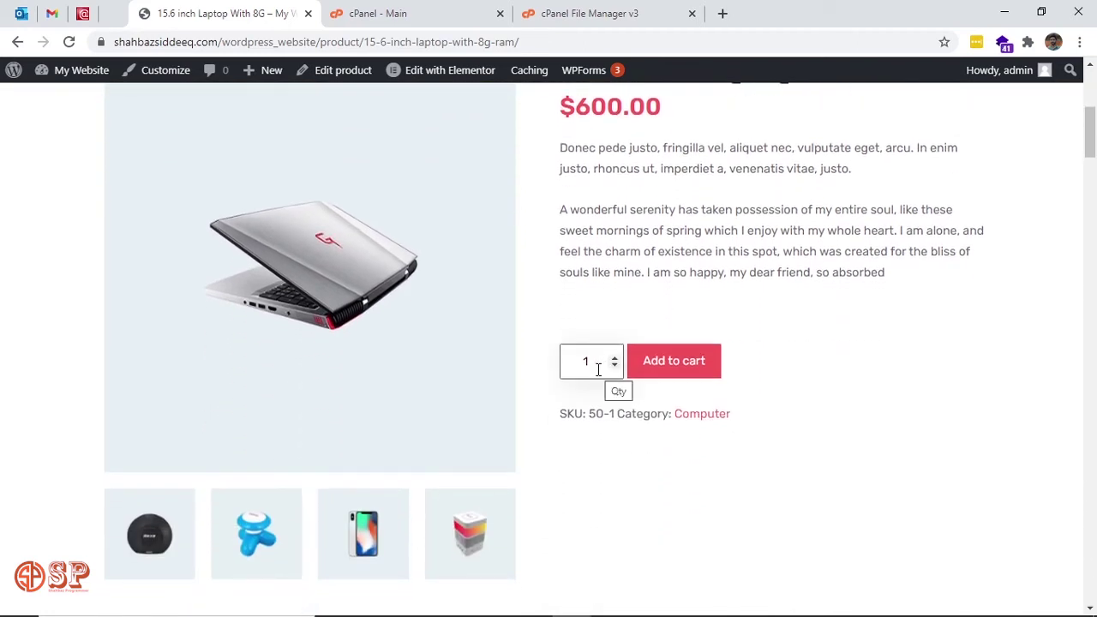
pyautogui.scroll(-2, 766, 368)
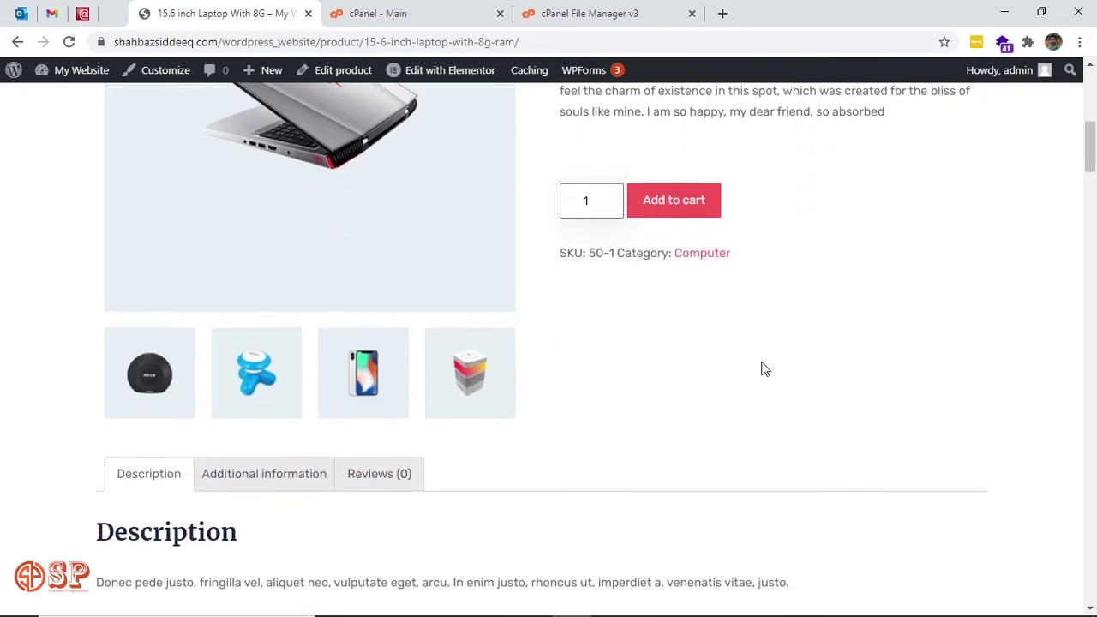
pyautogui.scroll(-1, 720, 337)
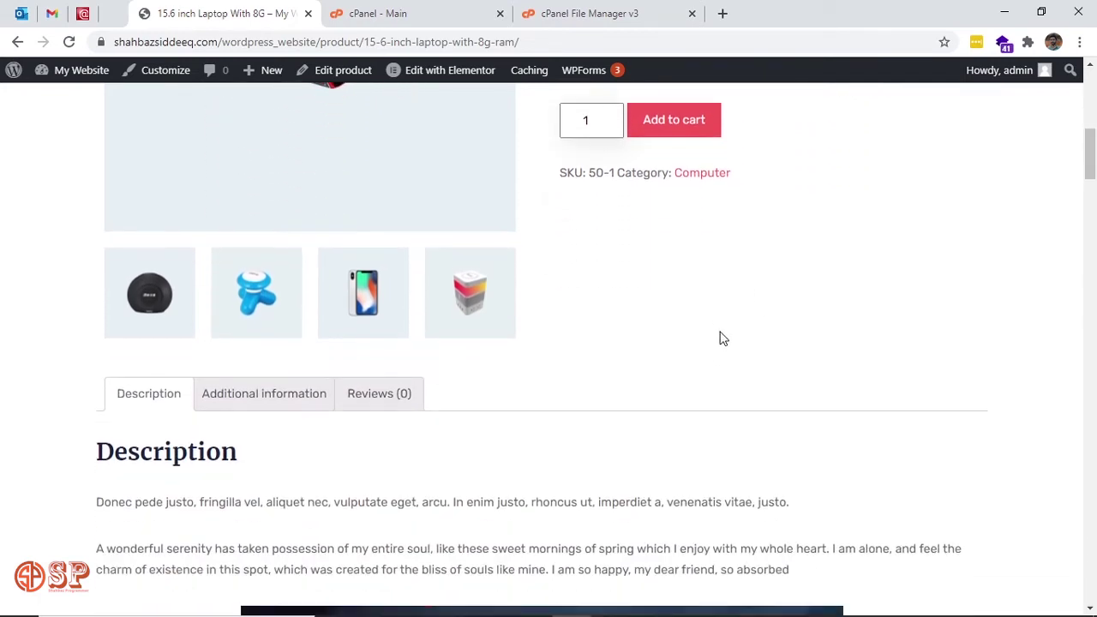
pyautogui.scroll(-2, 678, 333)
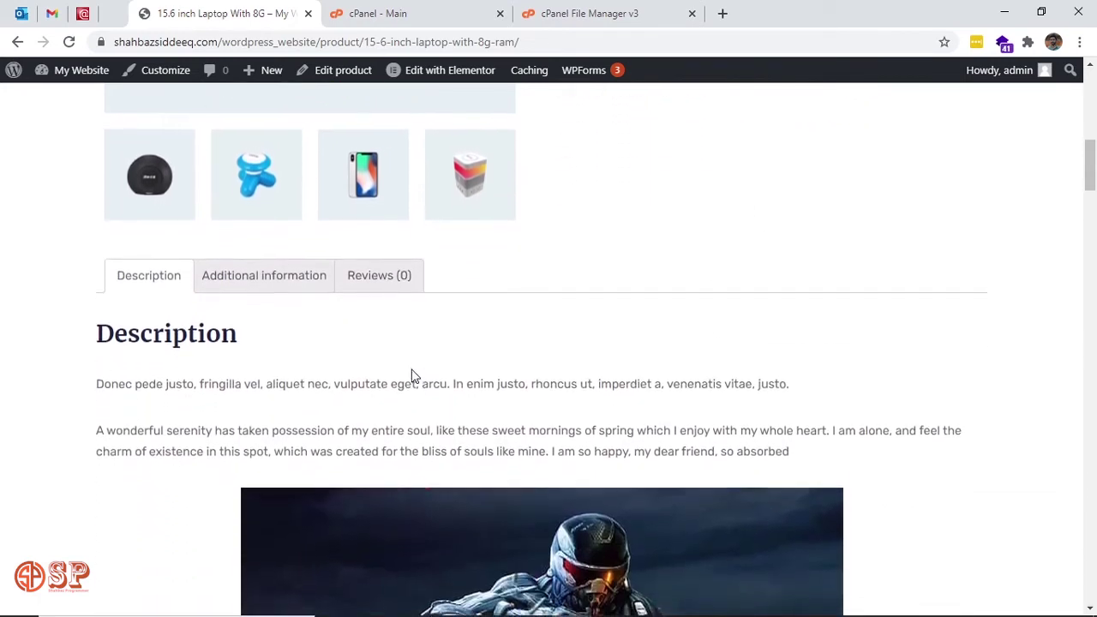
pyautogui.scroll(-1, 412, 375)
pyautogui.scroll(-8, 412, 368)
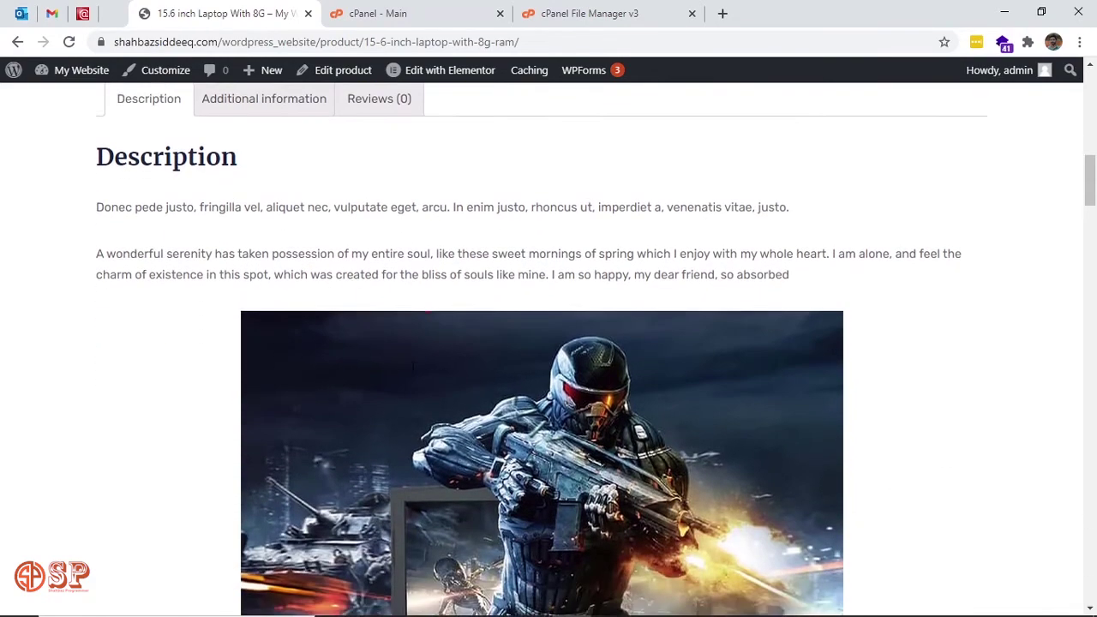
pyautogui.scroll(-12, 413, 368)
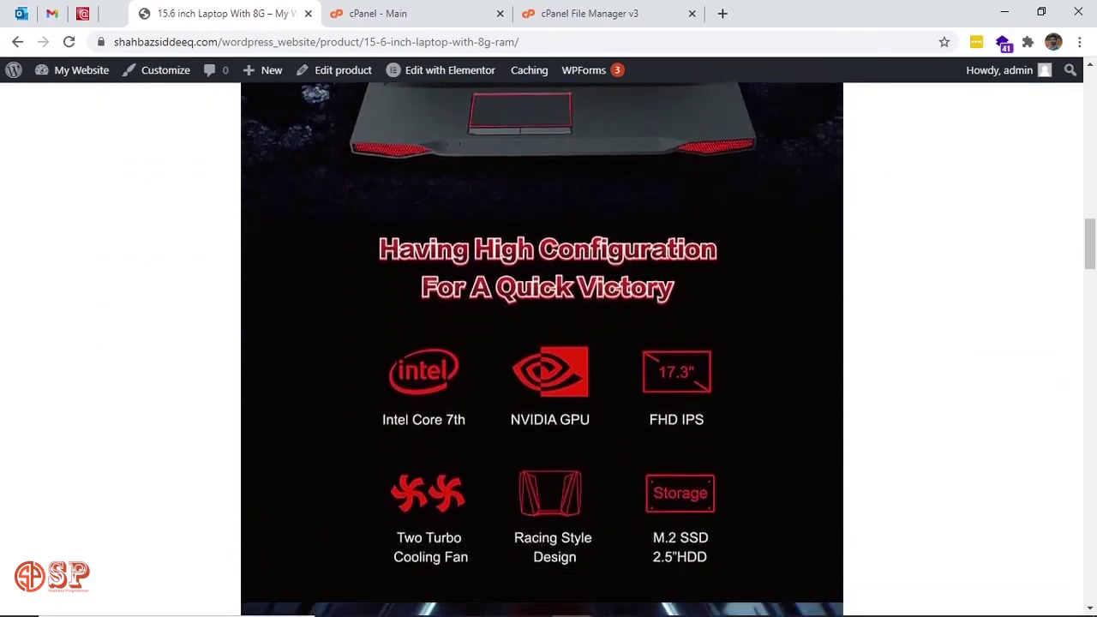
pyautogui.scroll(4, 414, 367)
pyautogui.scroll(10, 412, 368)
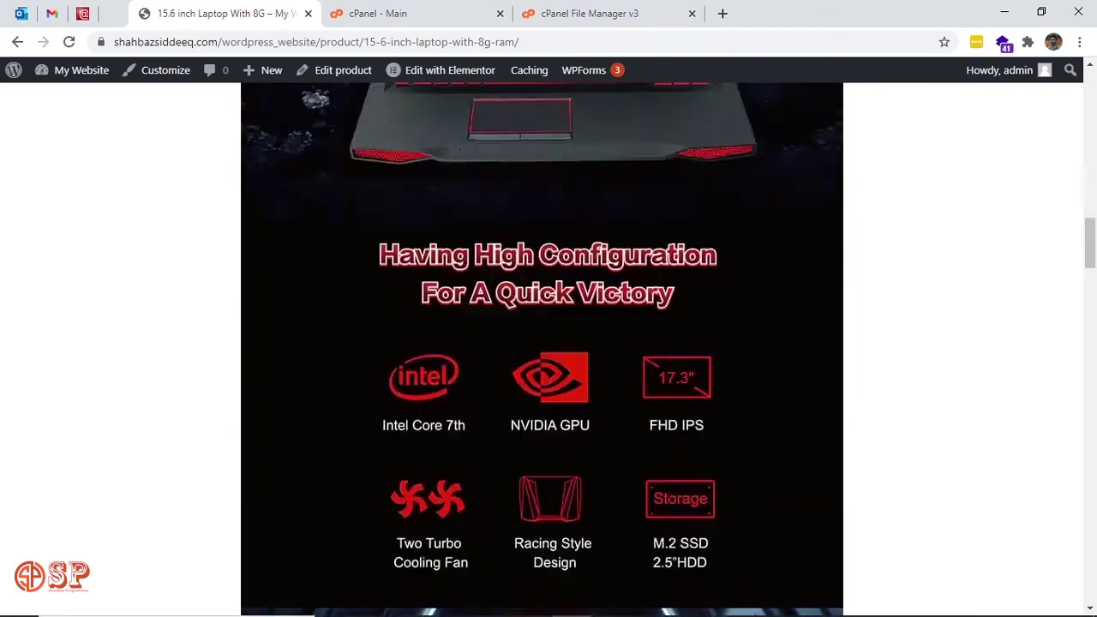
pyautogui.scroll(1, 412, 375)
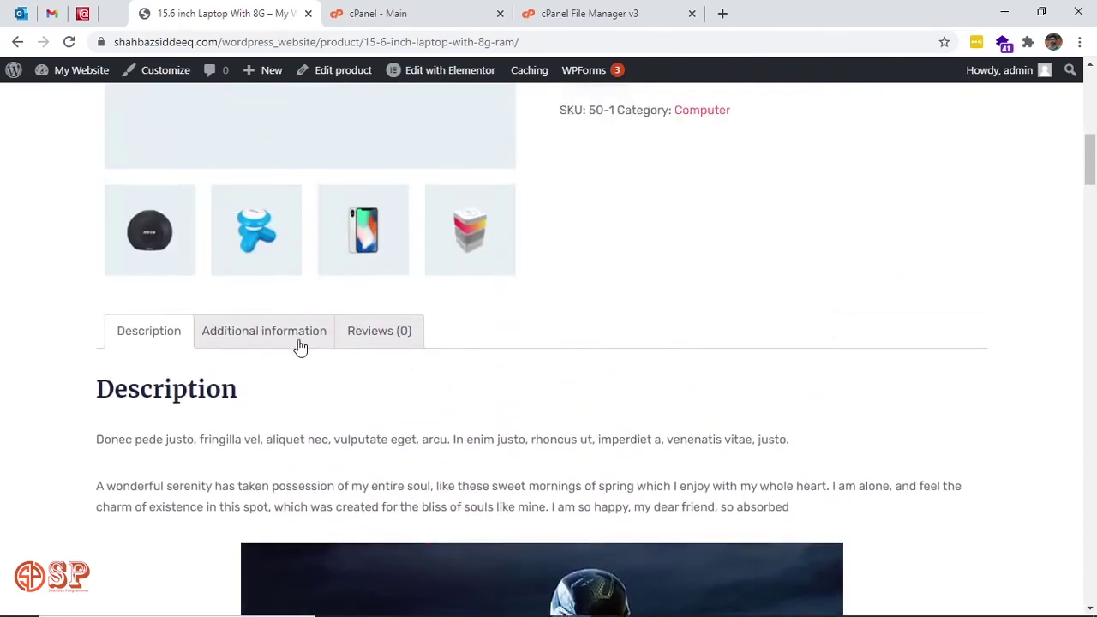
# Show the laptop's Additional information tab listing its colours.
pyautogui.click(291, 340)
pyautogui.scroll(-4, 500, 408)
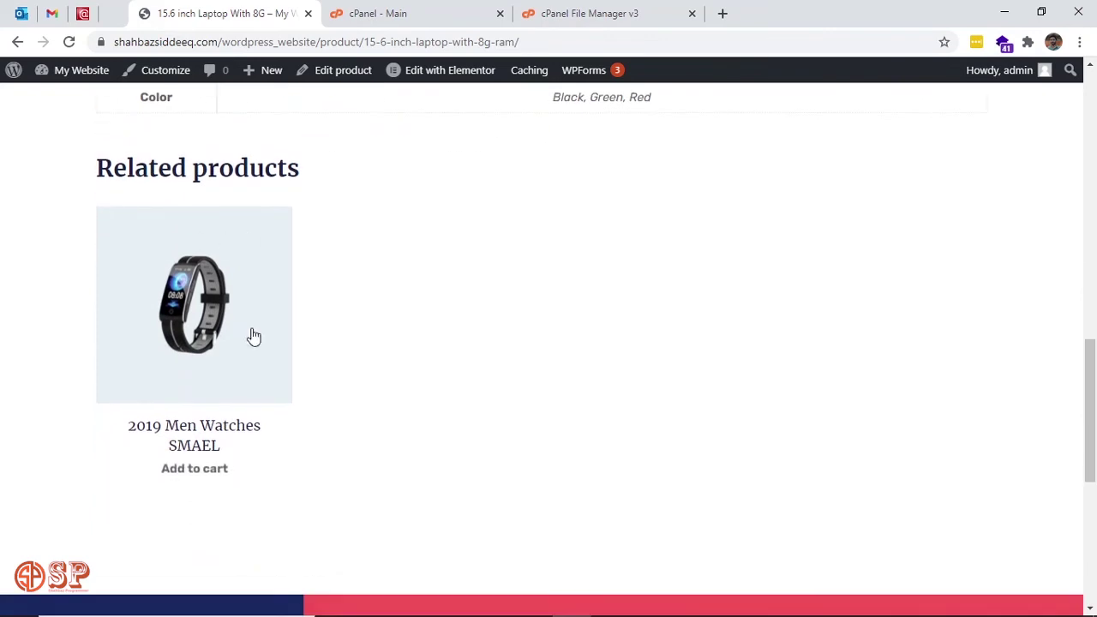
pyautogui.scroll(3, 351, 363)
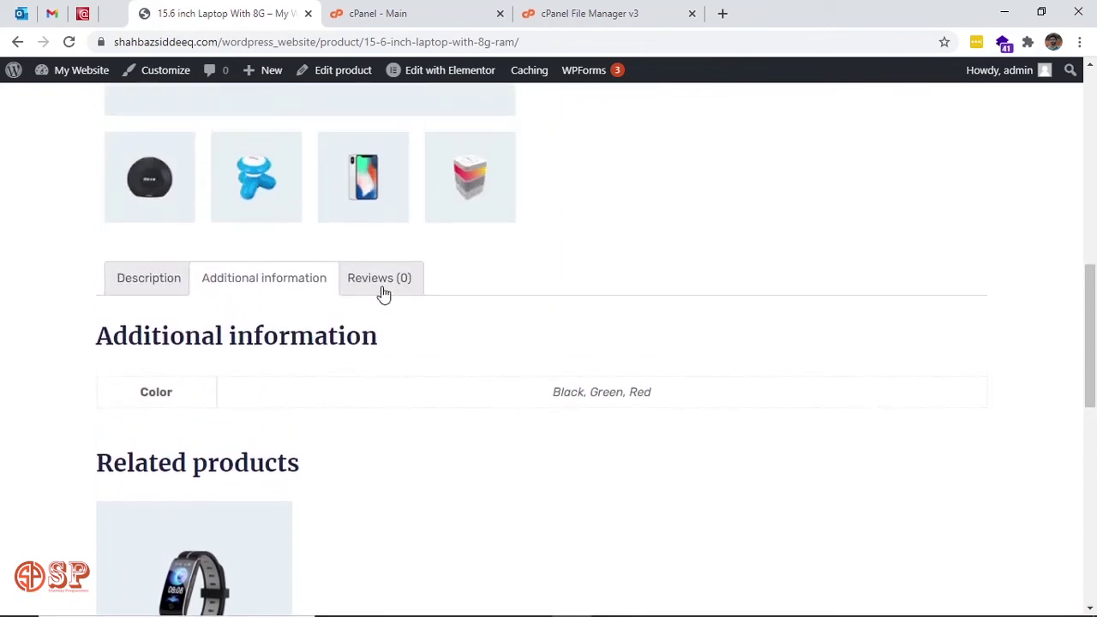
# Show the Reviews (0) tab with no reviews yet, then return to the page banner.
pyautogui.click(392, 290)
pyautogui.scroll(-2, 467, 366)
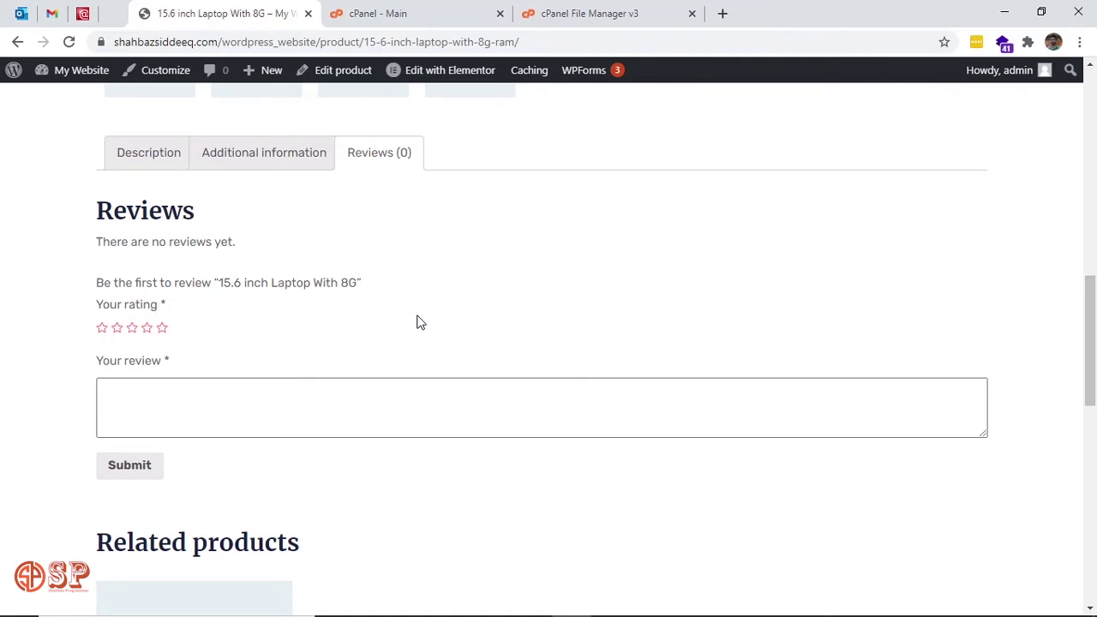
pyautogui.scroll(2, 420, 322)
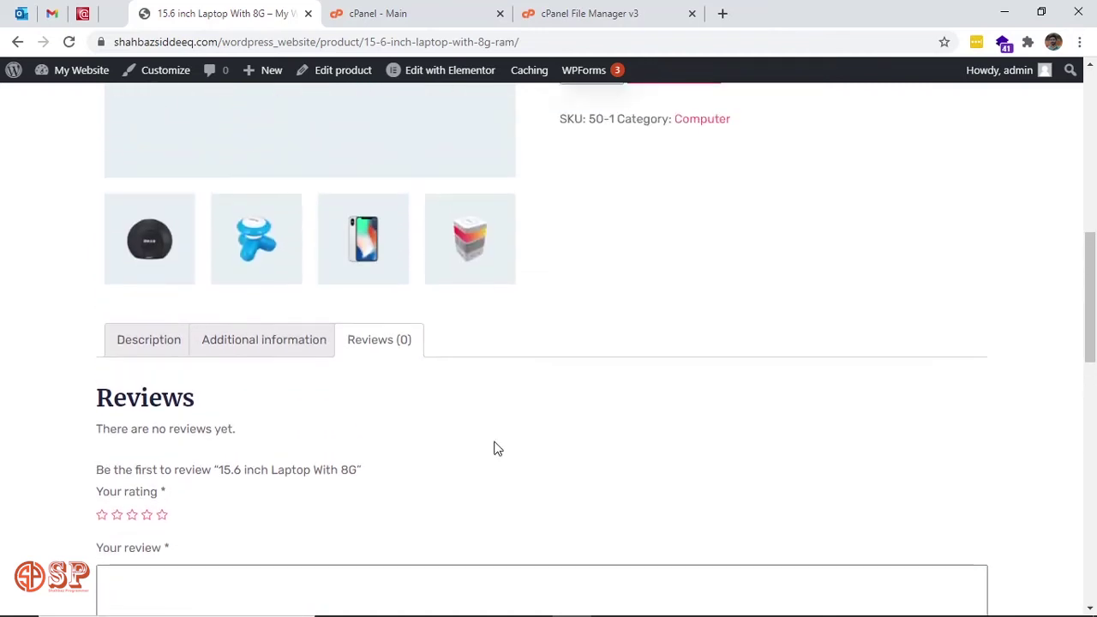
pyautogui.scroll(-2, 495, 448)
pyautogui.scroll(4, 495, 449)
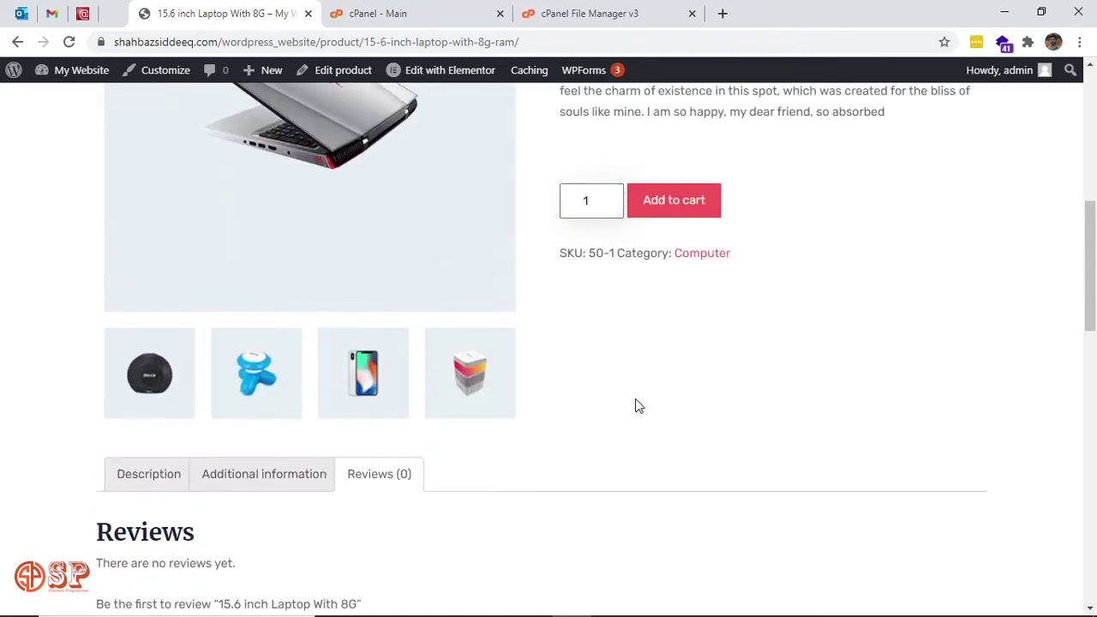
pyautogui.scroll(3, 639, 406)
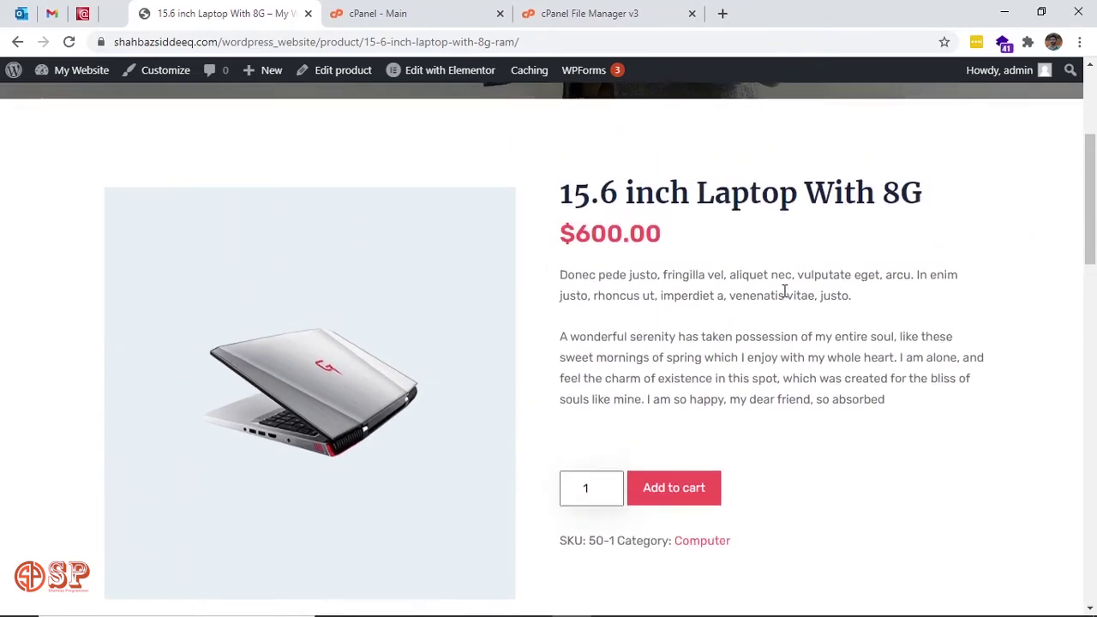
pyautogui.scroll(4, 780, 291)
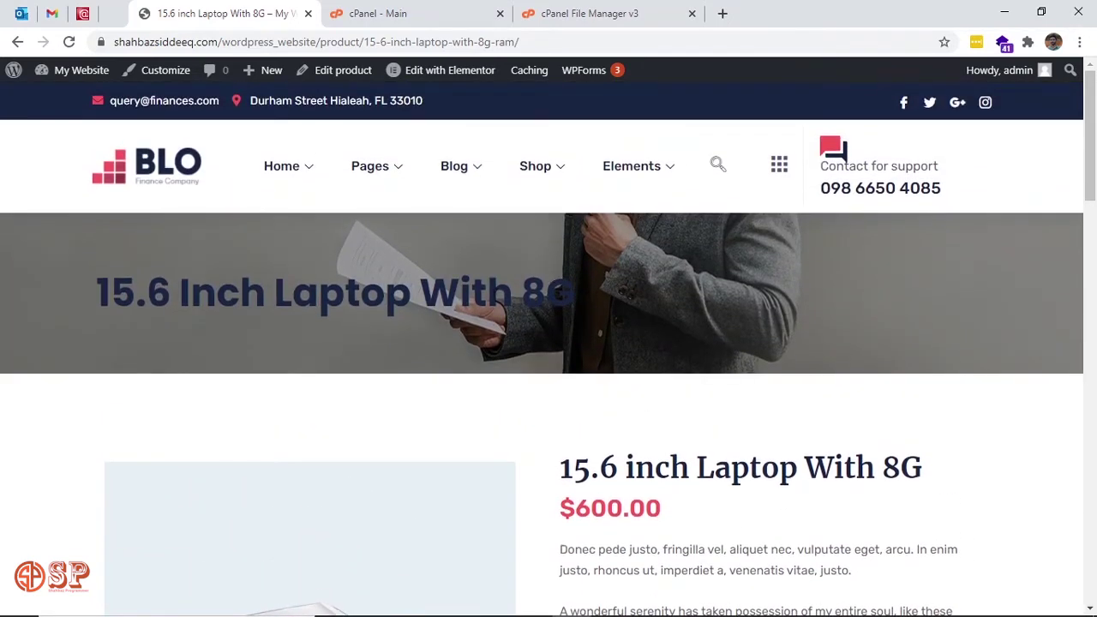
pyautogui.tripleClick(401, 285)
pyautogui.click(401, 286)
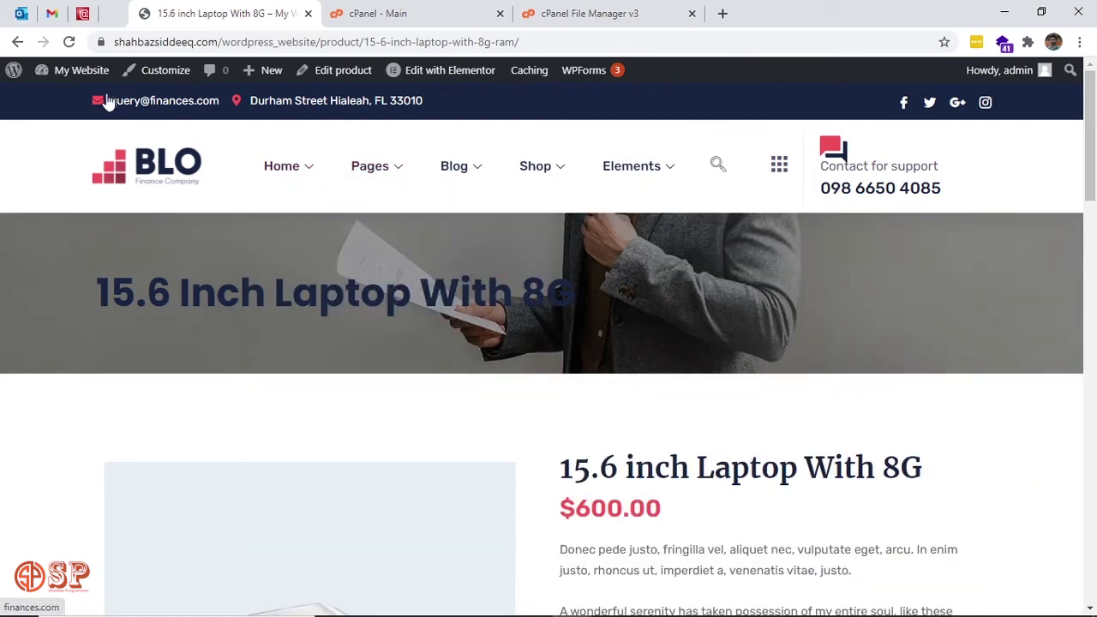
# Open the Dashboard from My Website in a new tab and switch to it.
pyautogui.moveTo(90, 75)
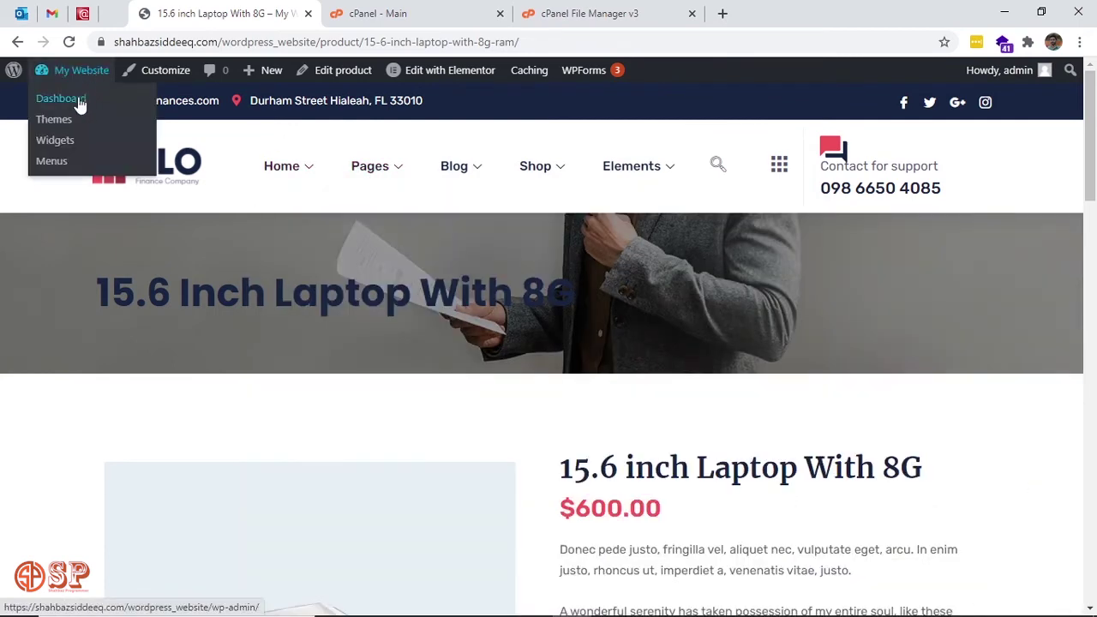
pyautogui.middleClick(79, 103)
pyautogui.click(436, 8)
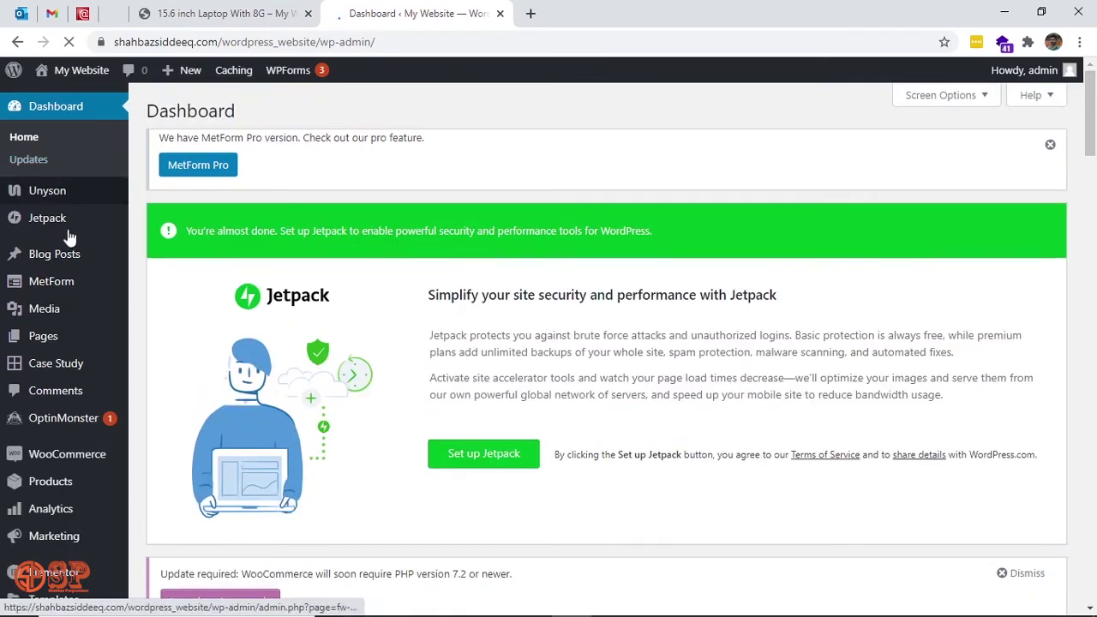
pyautogui.moveTo(87, 316)
pyautogui.scroll(-3, 87, 316)
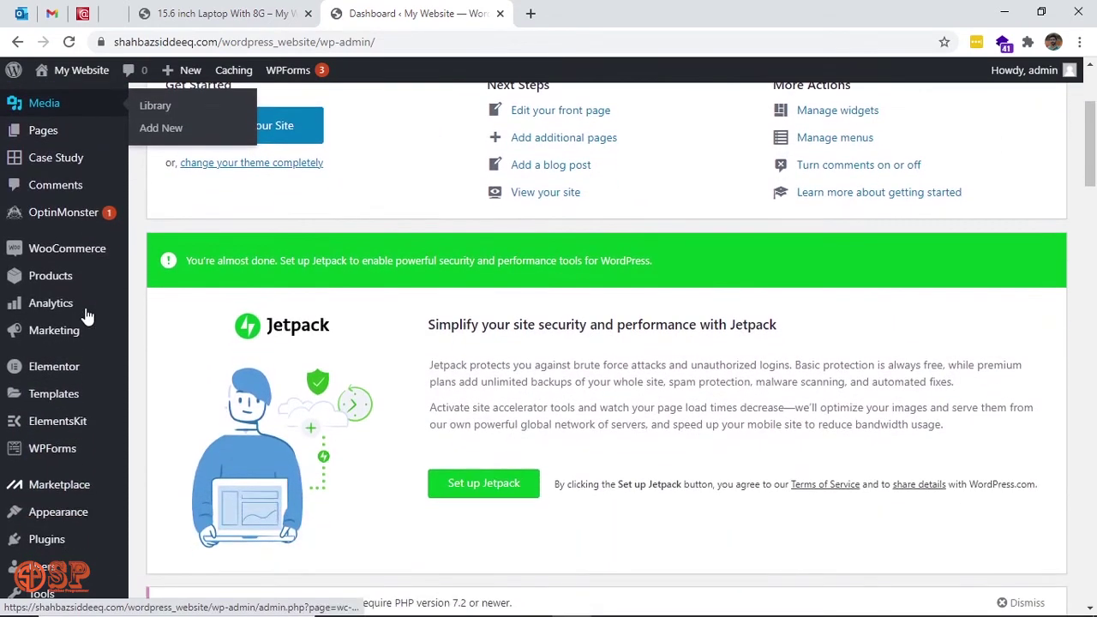
pyautogui.moveTo(73, 272)
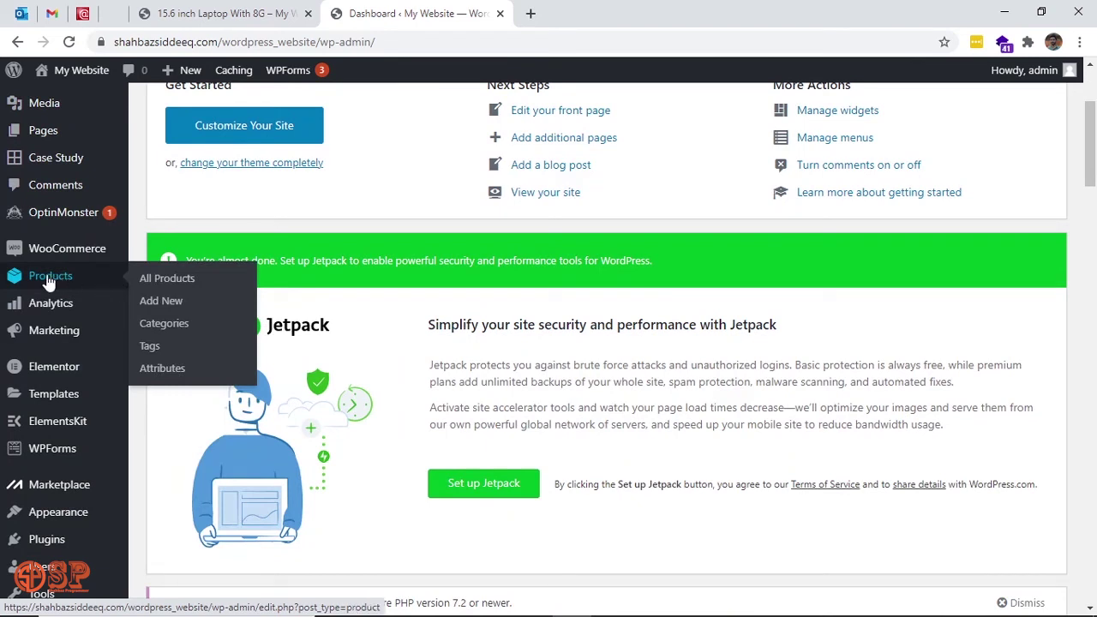
# Open Products > All Products and scroll the list of 10 products with SKUs and prices.
pyautogui.click(167, 280)
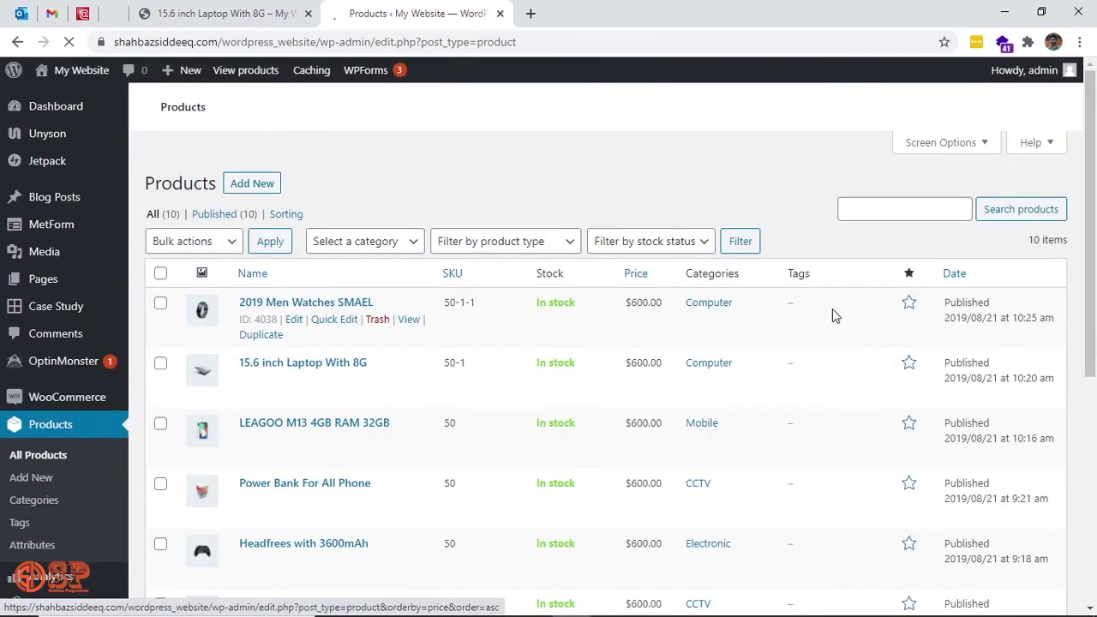
pyautogui.moveTo(1095, 289); pyautogui.dragTo(1096, 341)
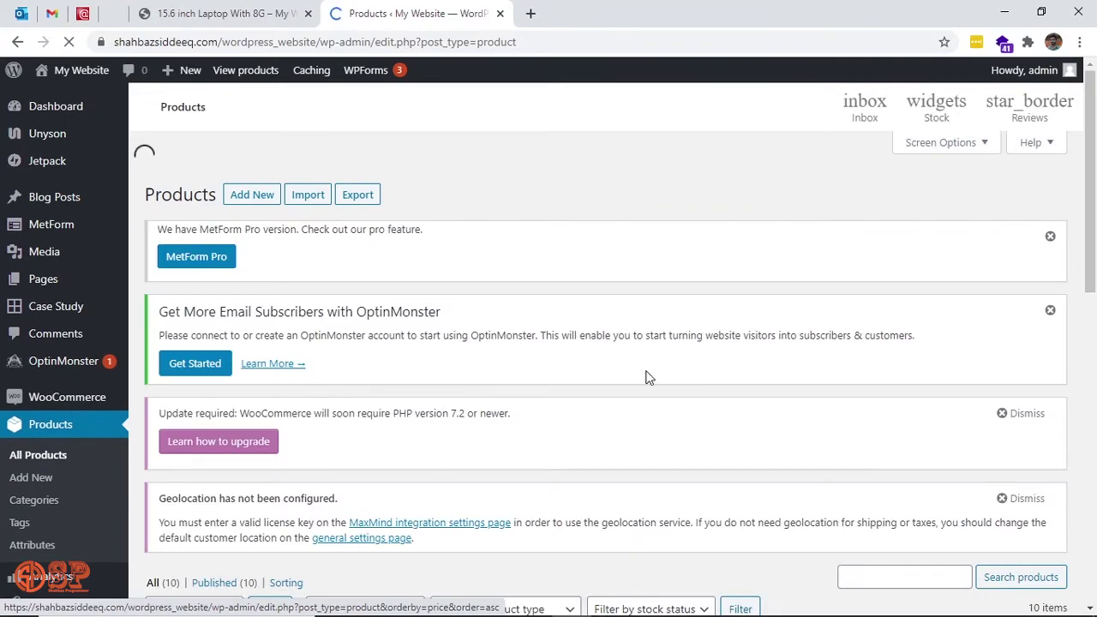
pyautogui.scroll(-3, 649, 374)
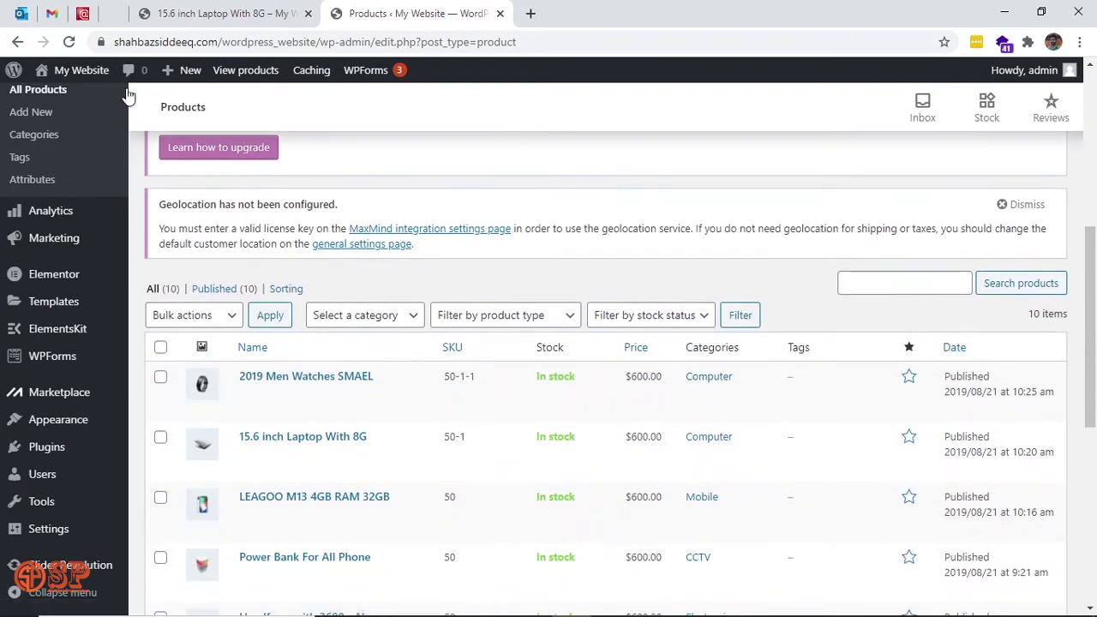
pyautogui.scroll(4, 129, 335)
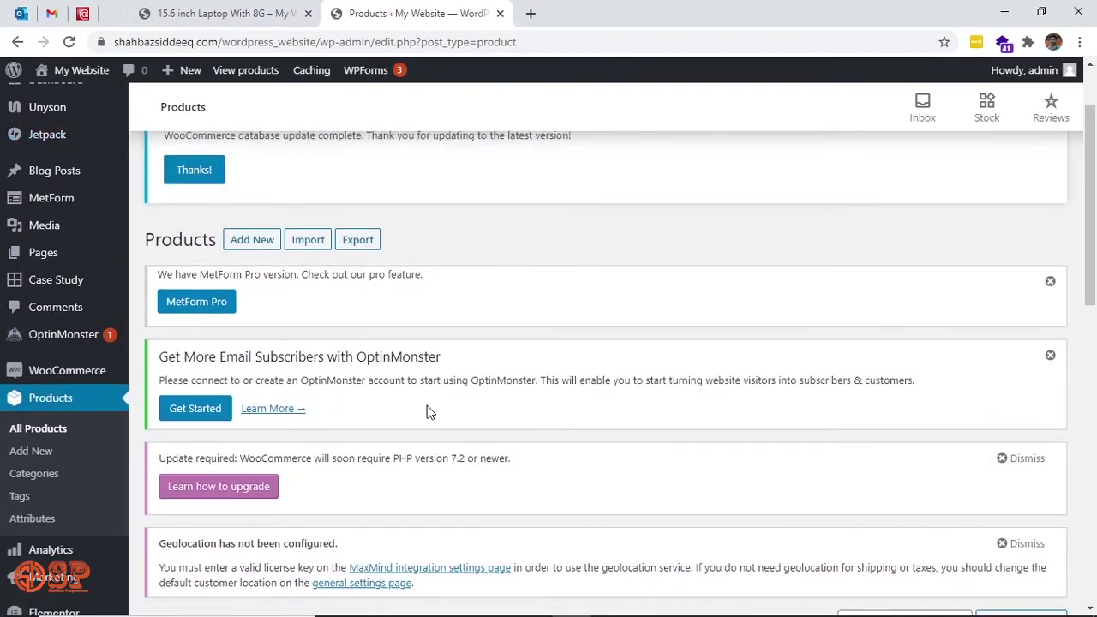
# Review the five product categories, including CCTV, Computer, Electronic and Mobile, then go to Product tags.
pyautogui.click(41, 477)
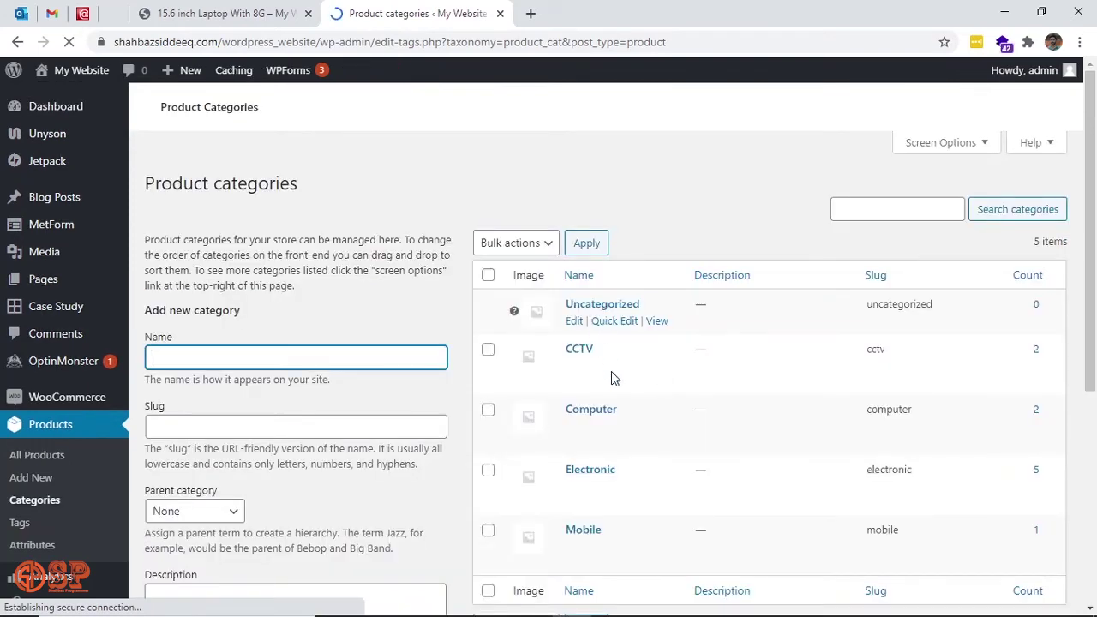
pyautogui.scroll(-1, 624, 437)
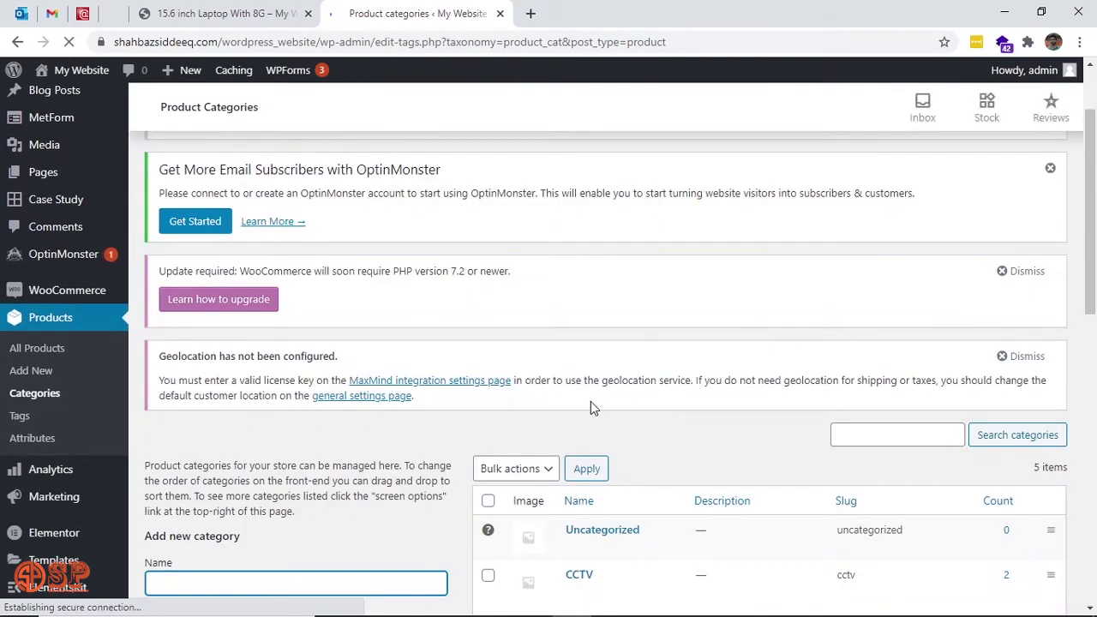
pyautogui.scroll(-3, 674, 486)
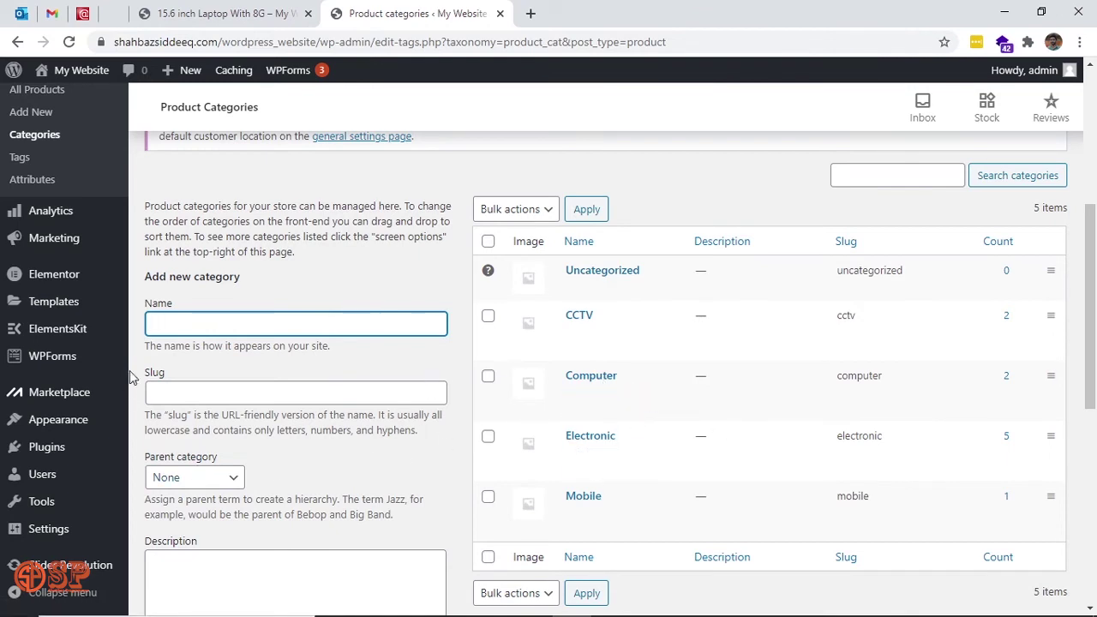
pyautogui.click(28, 161)
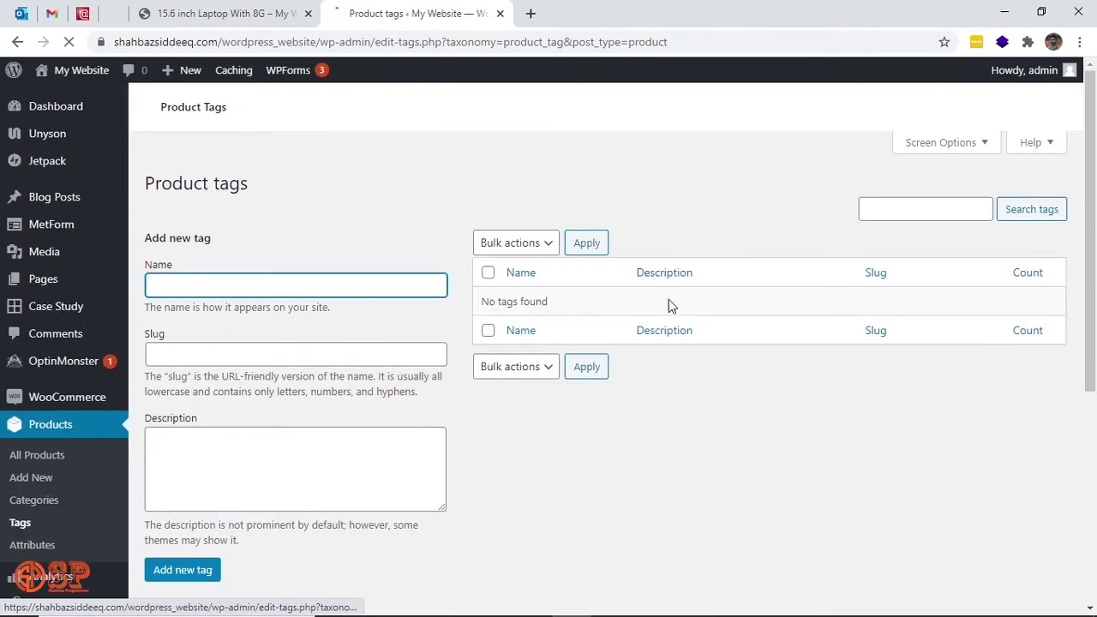
# Add the product tag '8G laptop', then go to Products > Attributes.
pyautogui.scroll(-3, 681, 346)
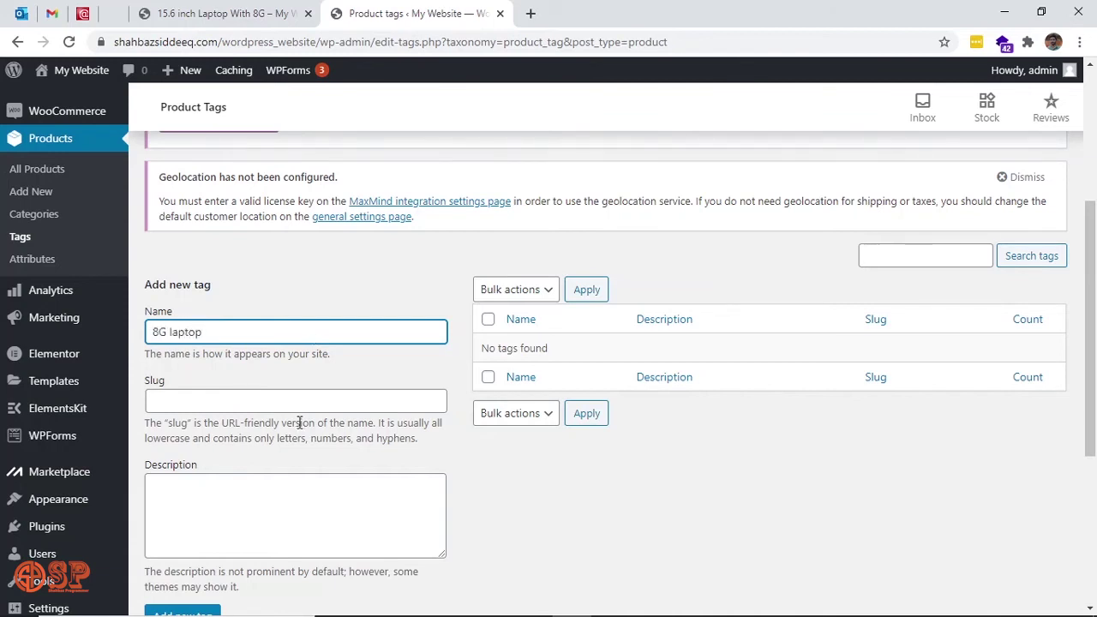
pyautogui.scroll(-1, 534, 531)
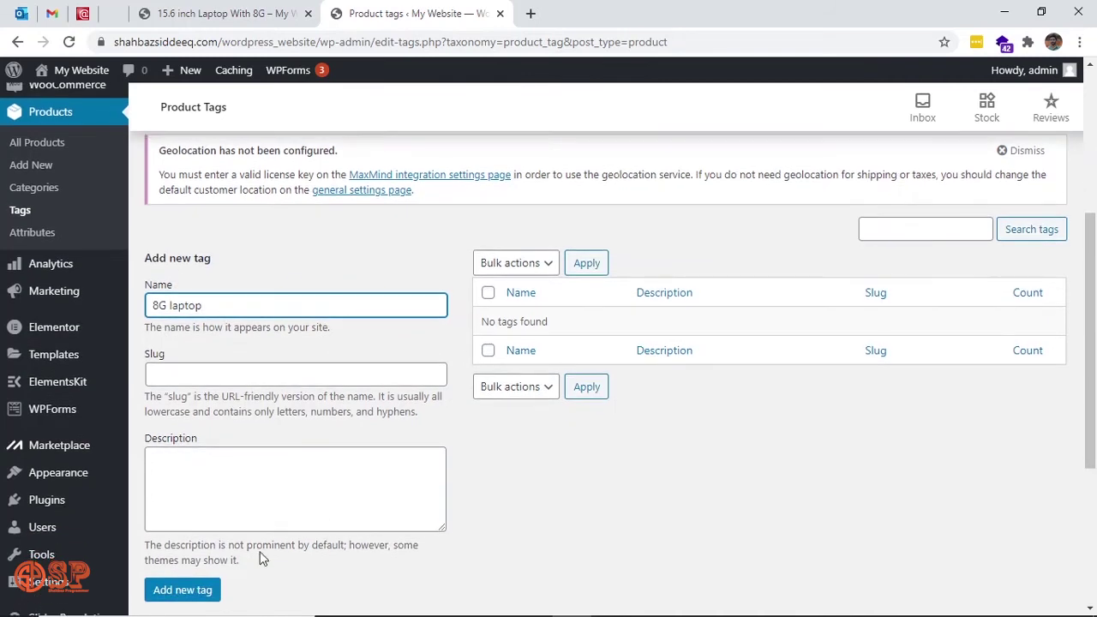
pyautogui.click(209, 590)
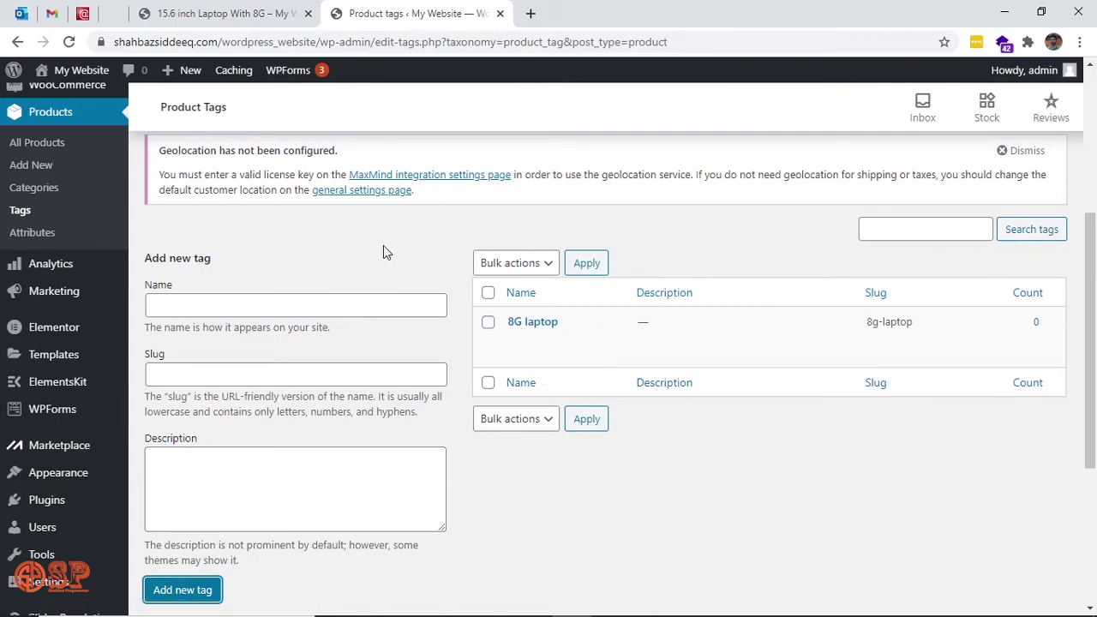
pyautogui.click(38, 237)
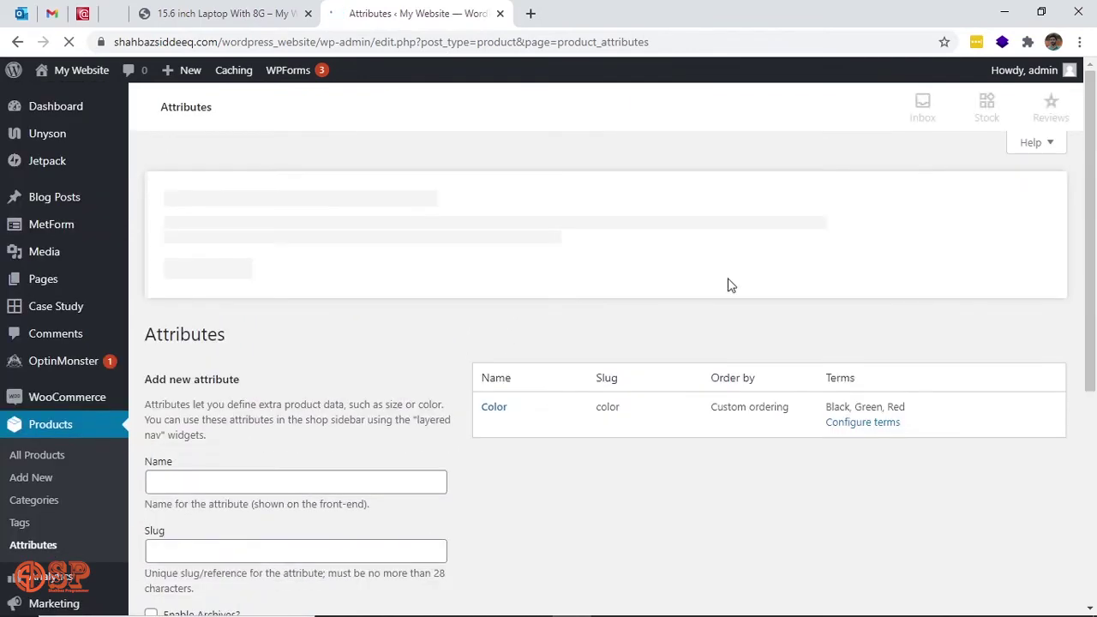
# Check the Color attribute's Black, Green and Red terms, then go back to All Products.
pyautogui.scroll(-5, 474, 401)
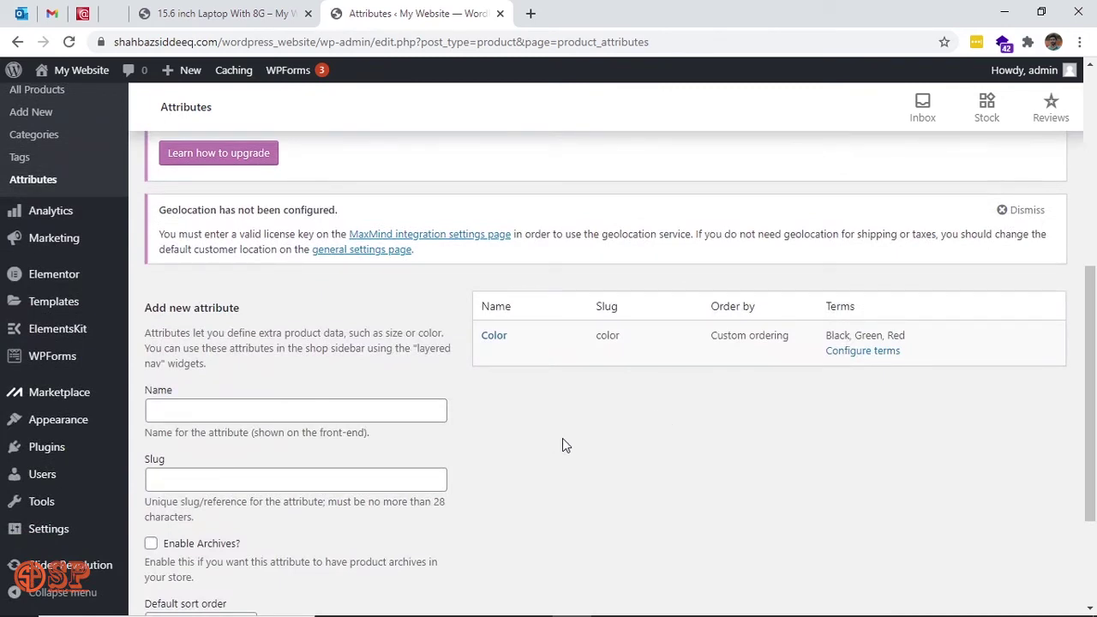
pyautogui.scroll(-2, 563, 441)
pyautogui.scroll(4, 565, 445)
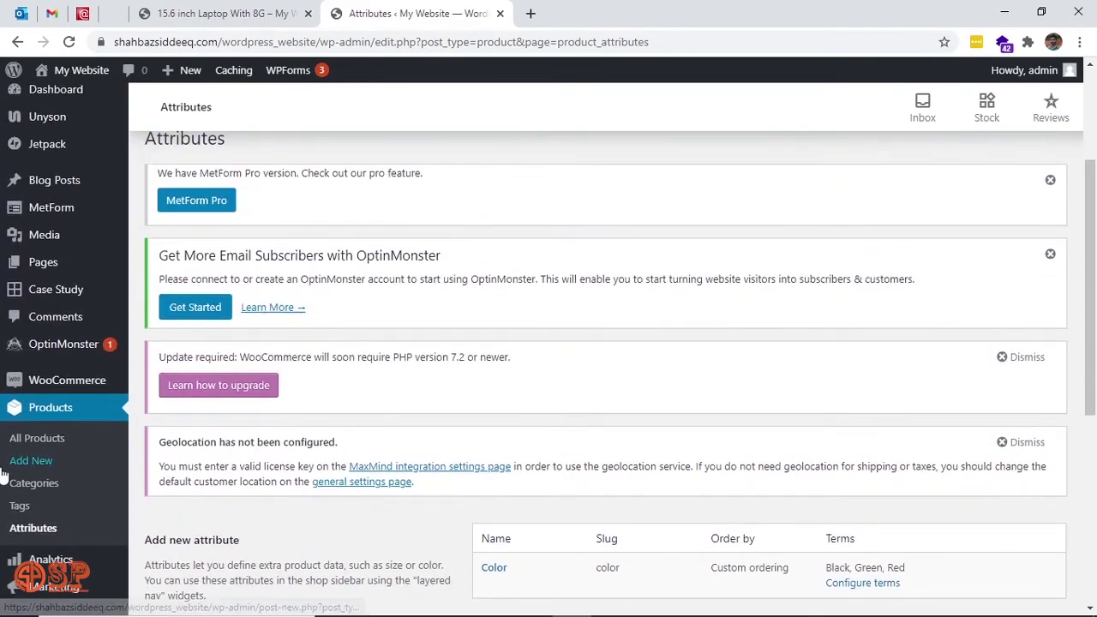
pyautogui.click(49, 440)
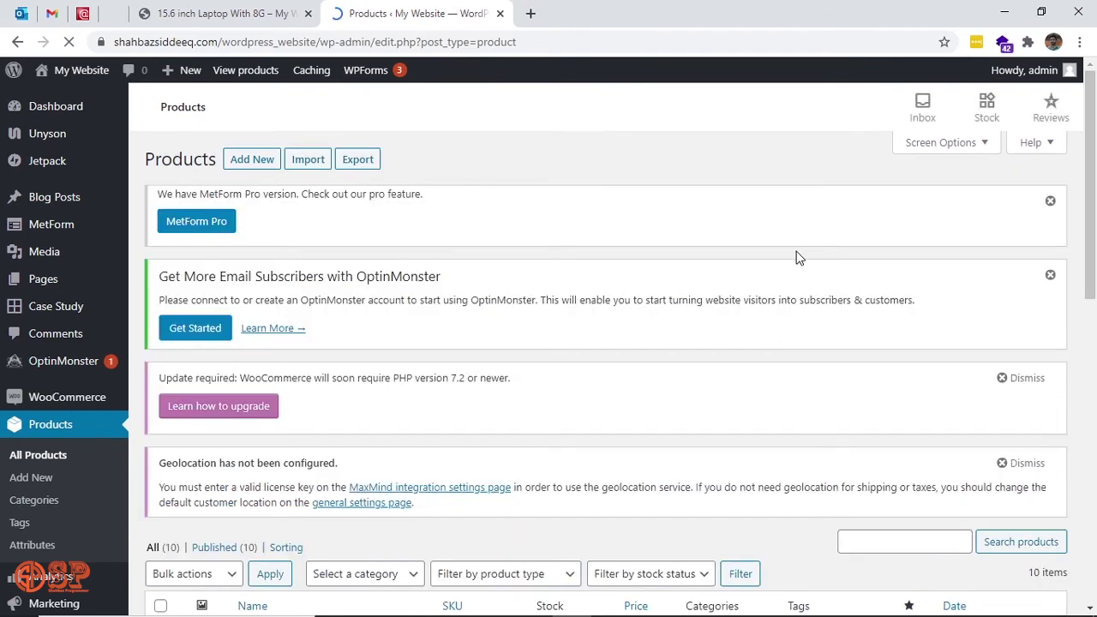
# Scroll to the 15.6 inch Laptop With 8G row and bring up its Edit product page in a new tab.
pyautogui.scroll(-6, 797, 258)
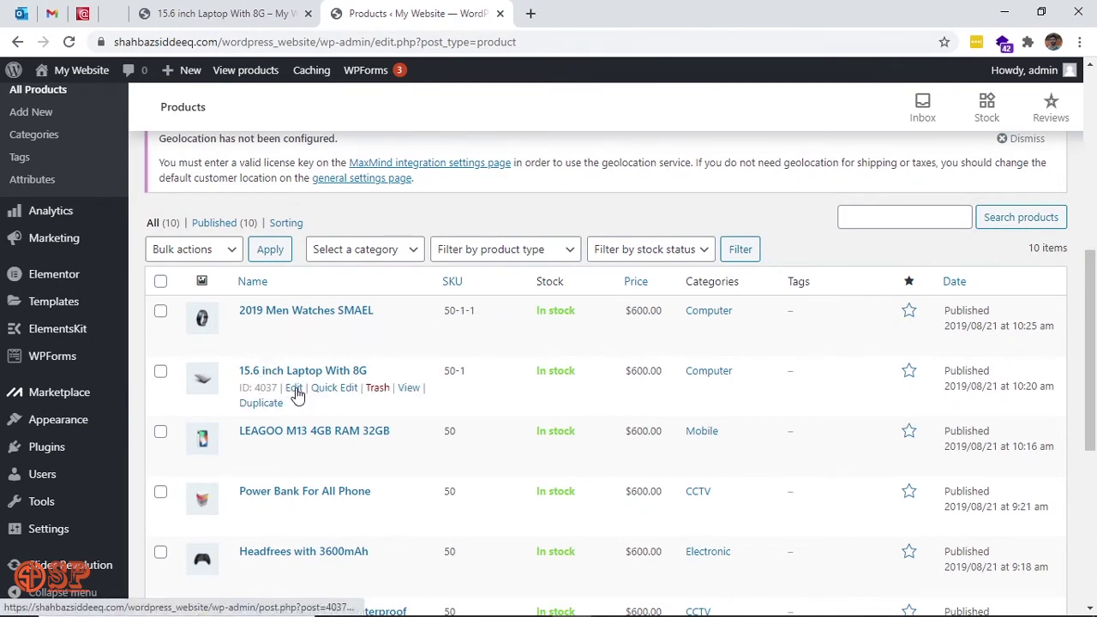
pyautogui.middleClick(294, 388)
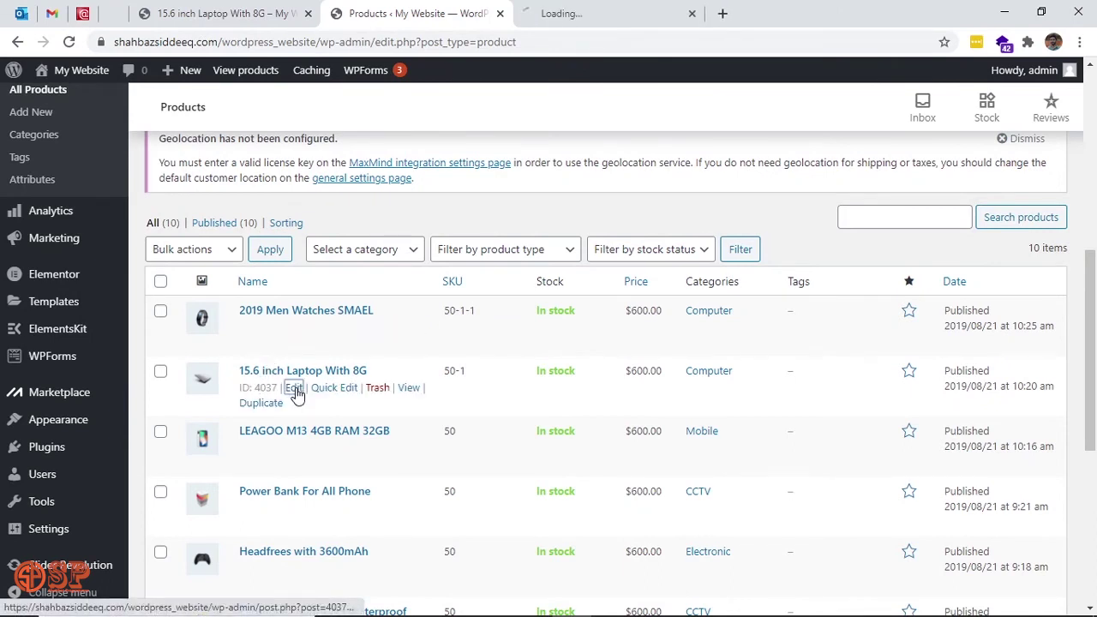
pyautogui.click(590, 16)
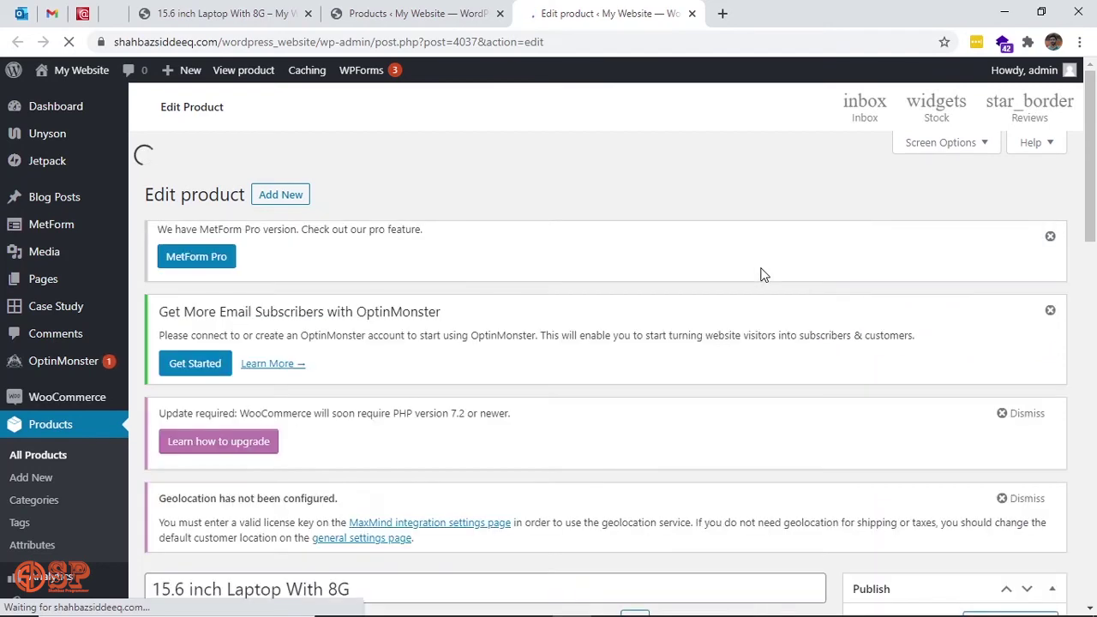
# Compare the laptop's product title in the editor with the live product page.
pyautogui.scroll(-5, 709, 317)
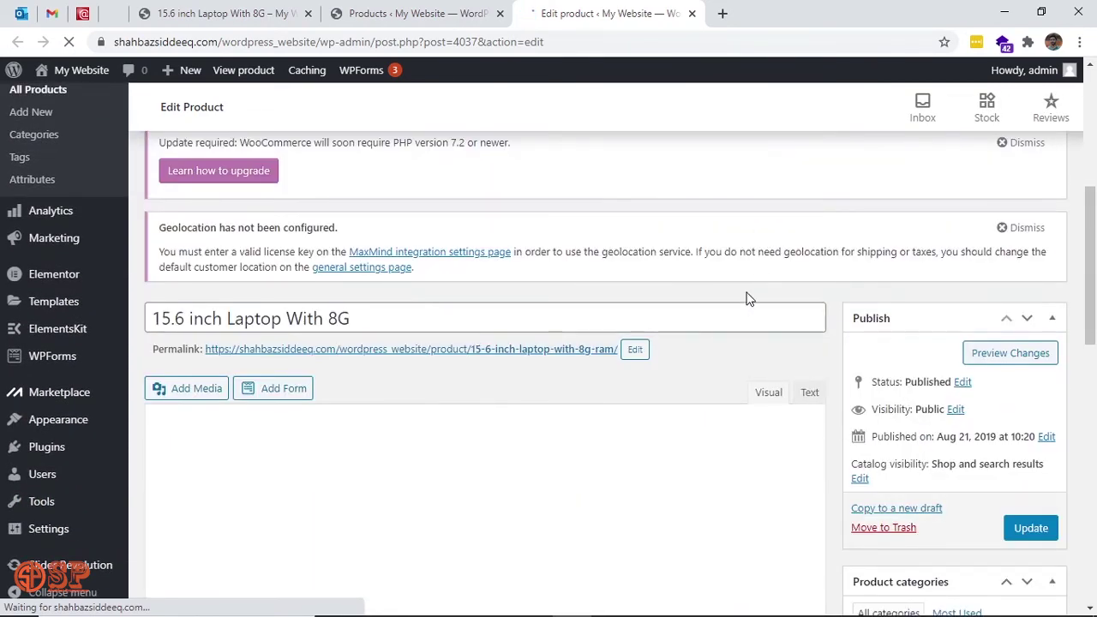
pyautogui.scroll(-2, 746, 298)
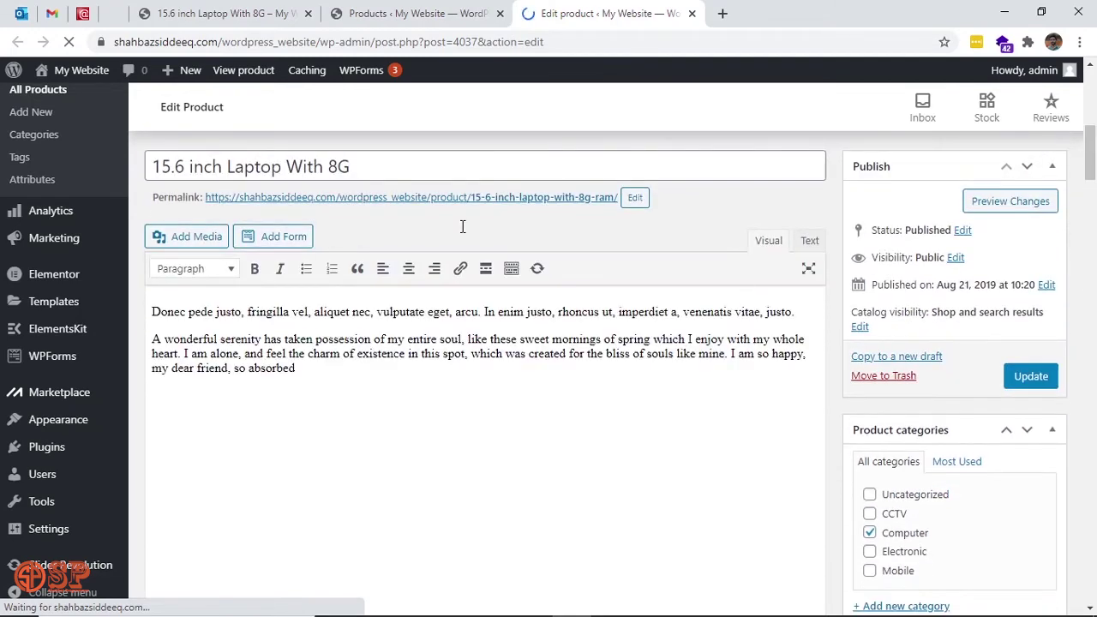
pyautogui.tripleClick(373, 169)
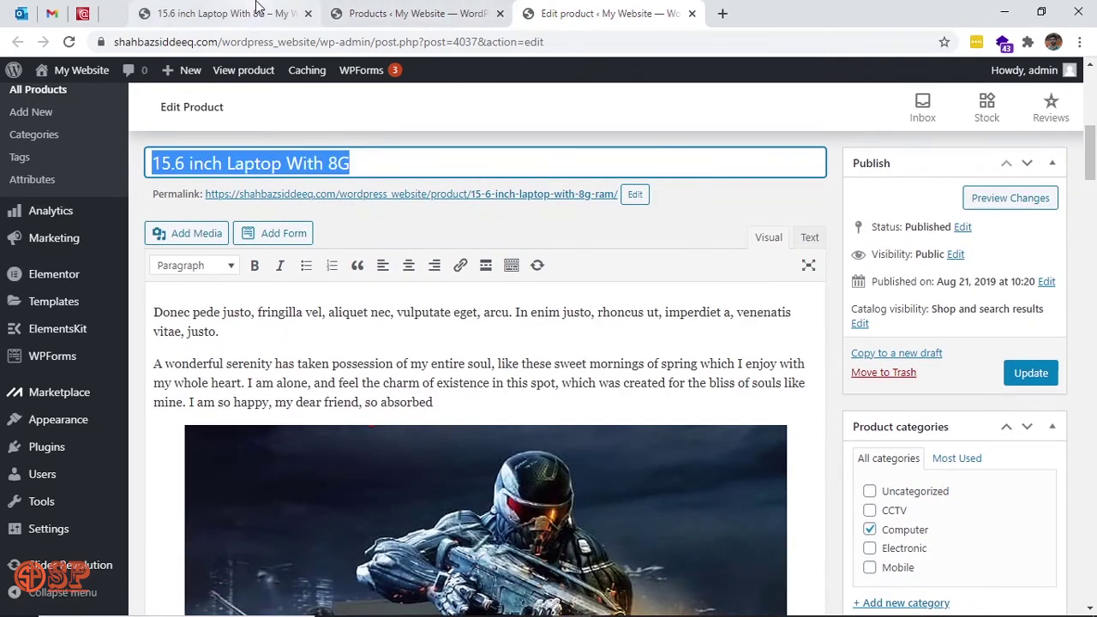
pyautogui.click(225, 13)
pyautogui.scroll(-2, 771, 372)
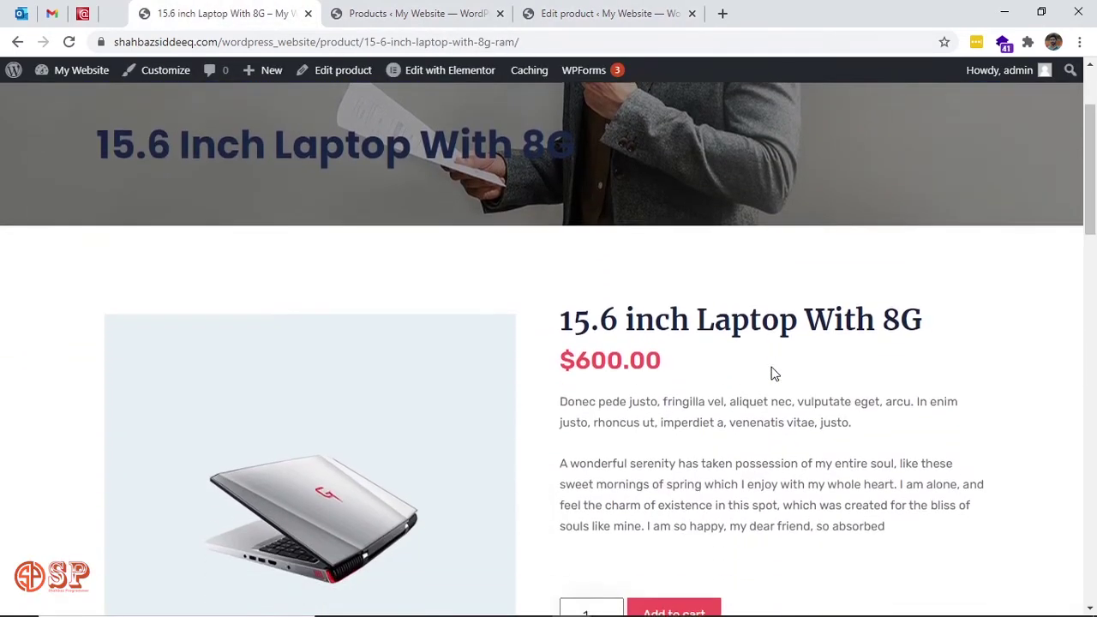
pyautogui.click(589, 8)
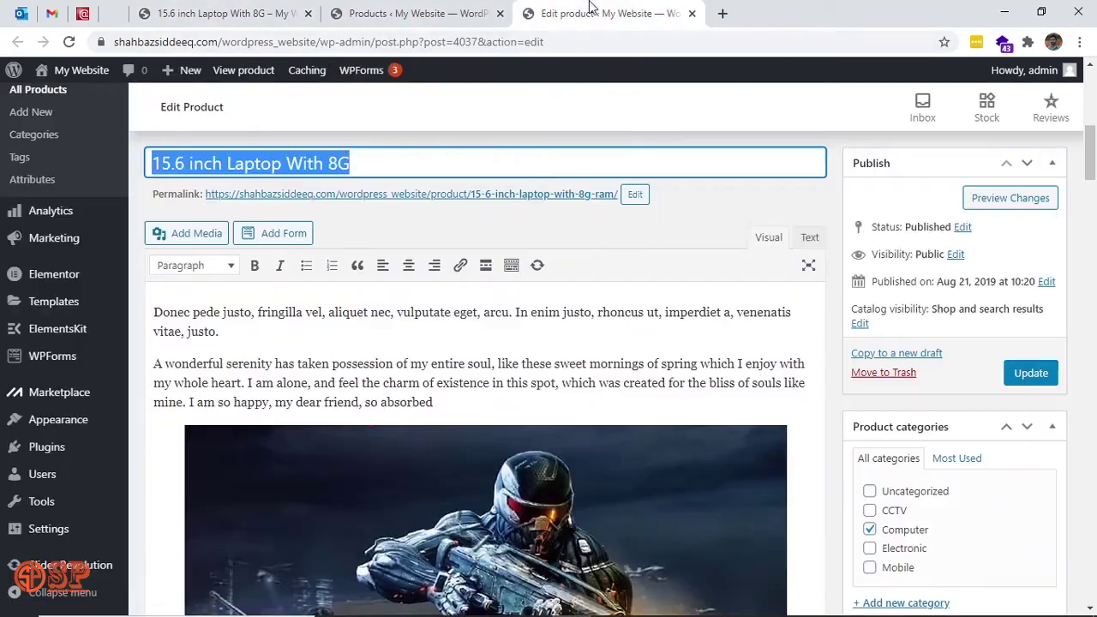
pyautogui.scroll(-5, 506, 393)
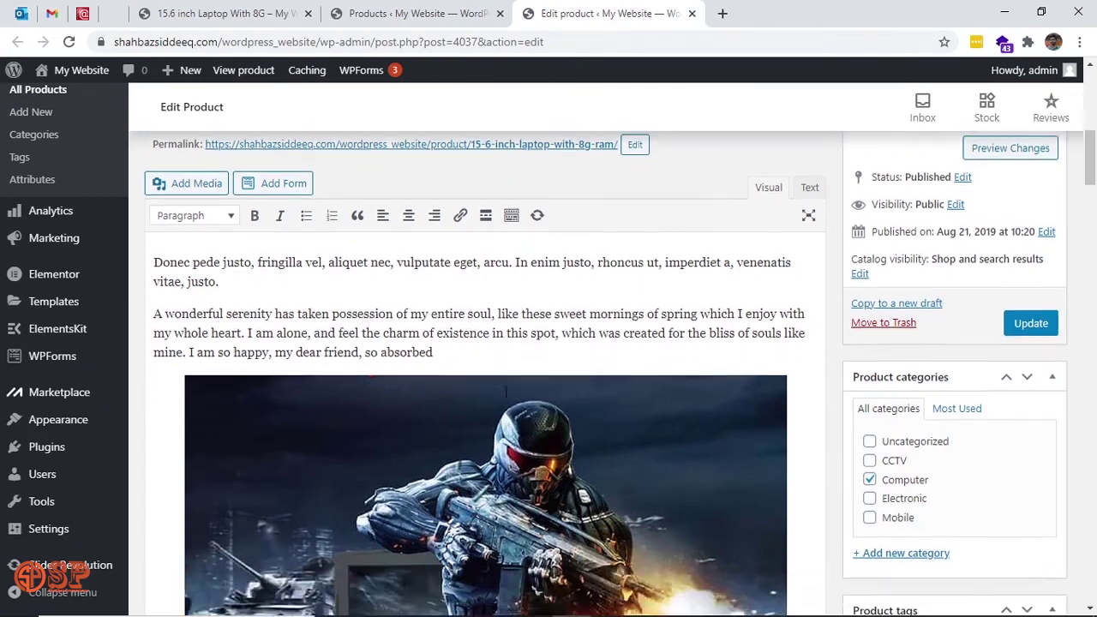
pyautogui.scroll(-3, 485, 386)
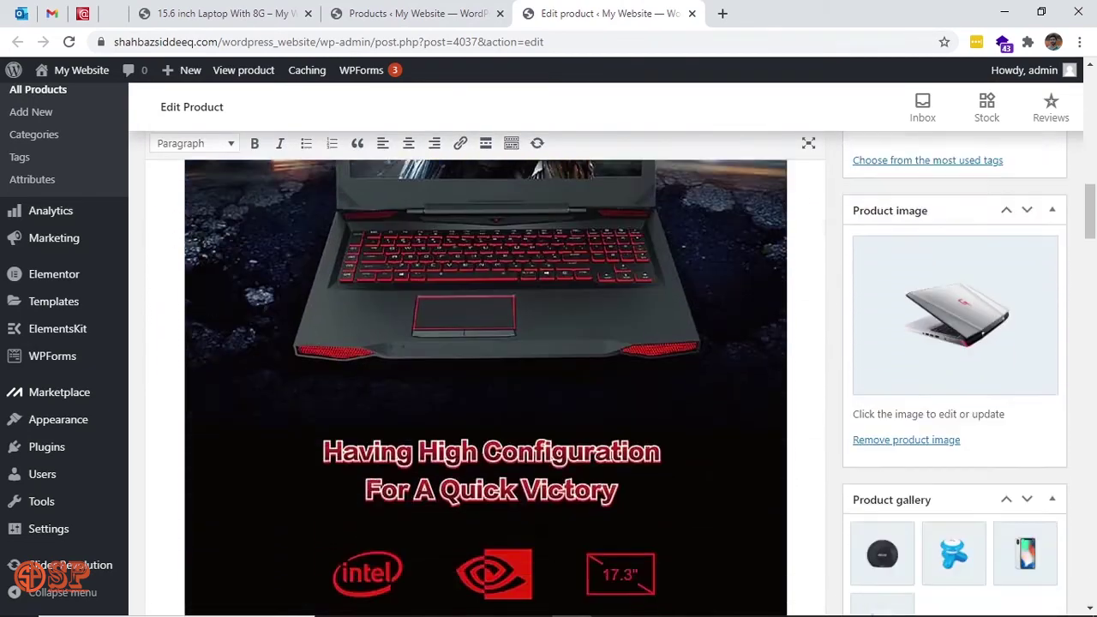
# View the full description on the storefront, then bring up the editor's Product short description.
pyautogui.click(221, 13)
pyautogui.scroll(-7, 421, 310)
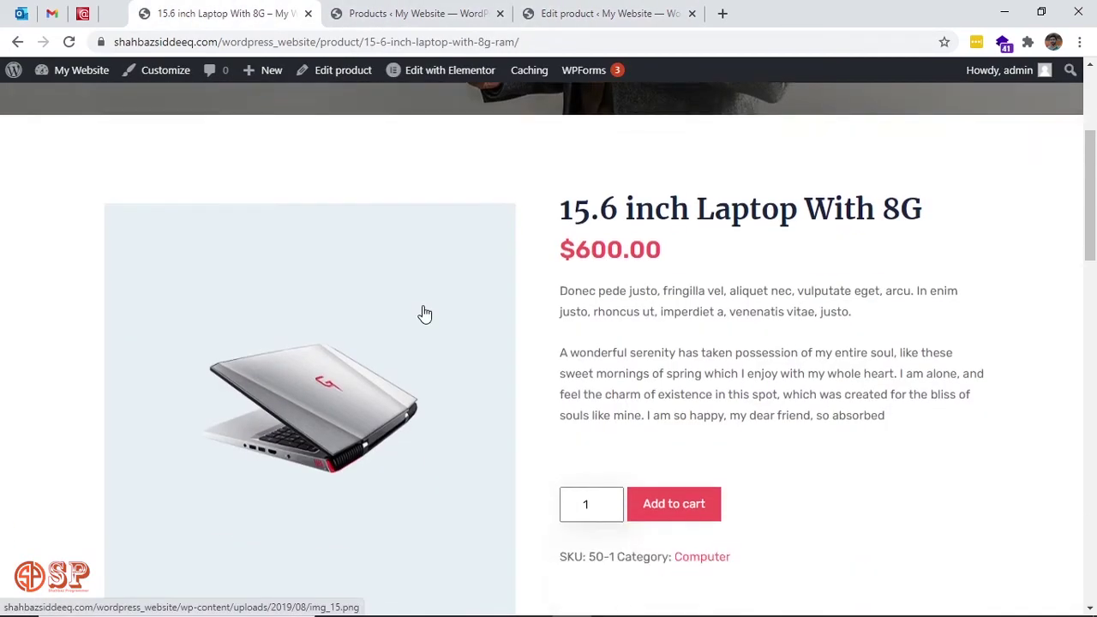
pyautogui.click(176, 300)
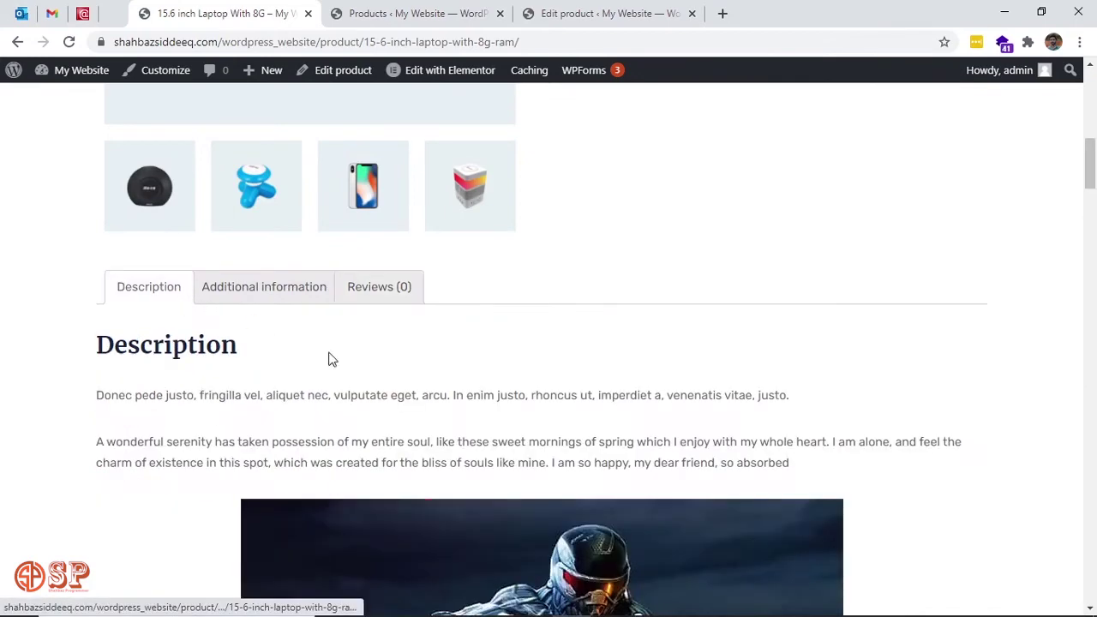
pyautogui.scroll(-3, 515, 420)
pyautogui.scroll(-12, 515, 420)
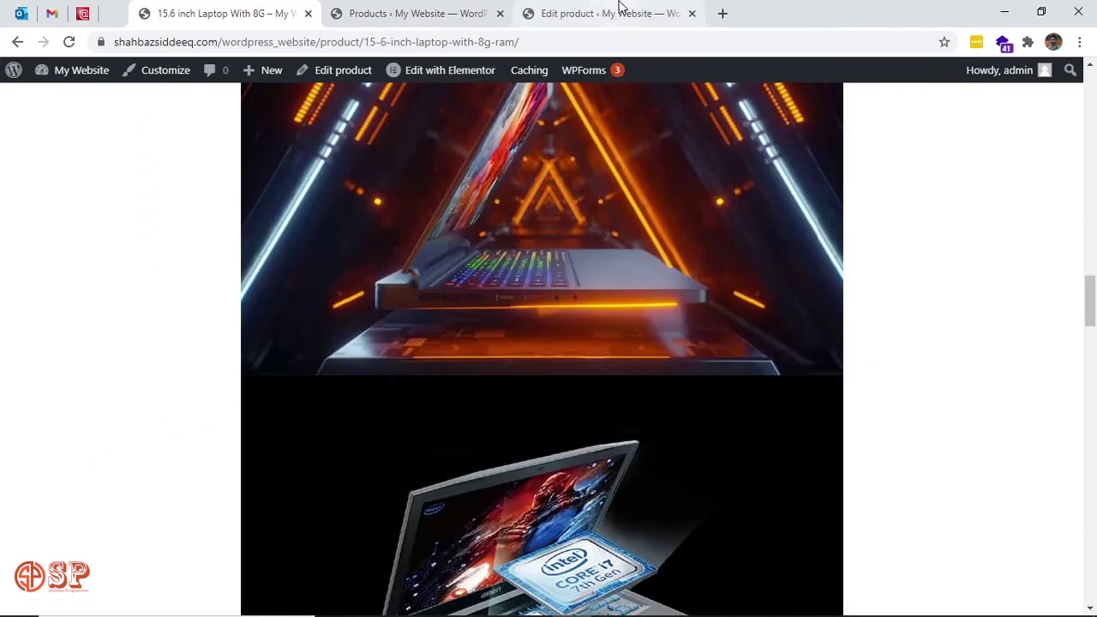
pyautogui.click(621, 8)
pyautogui.scroll(-10, 486, 386)
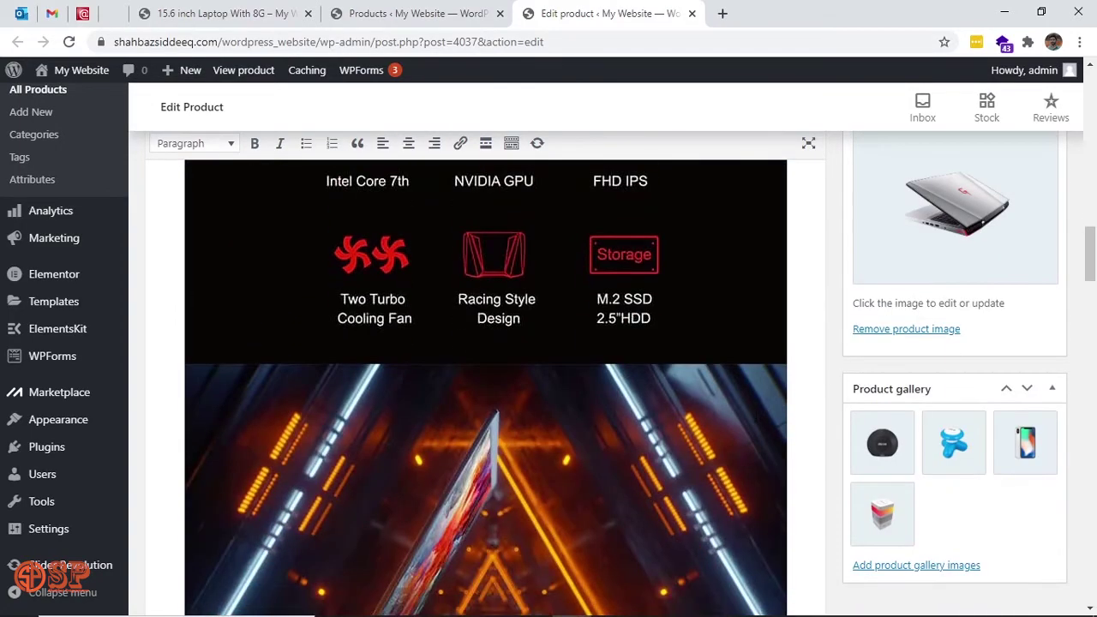
pyautogui.scroll(-10, 756, 417)
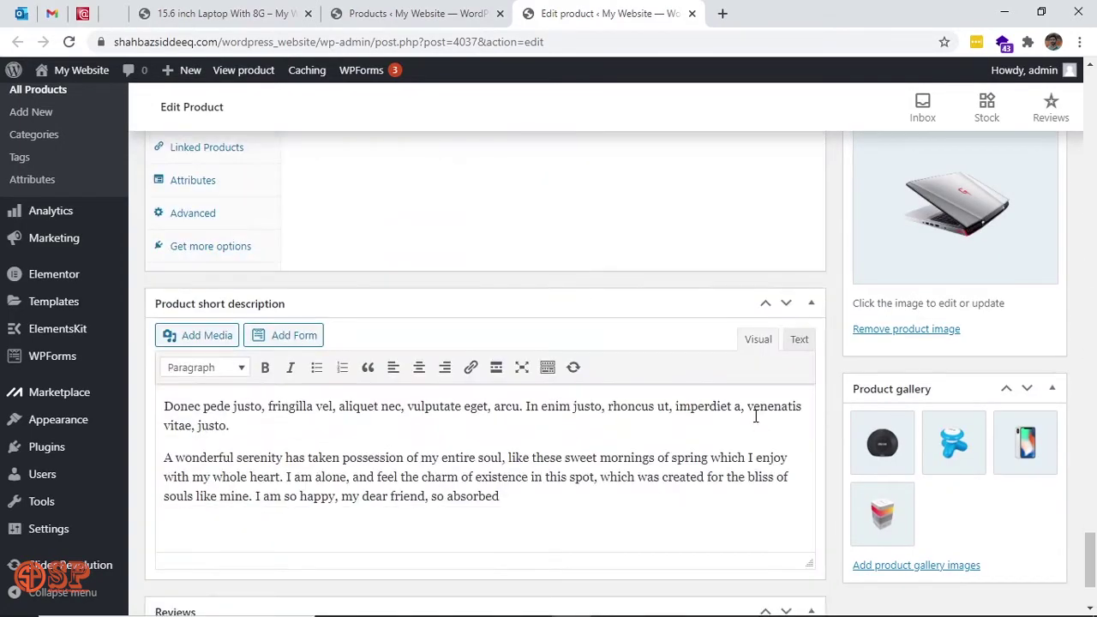
pyautogui.scroll(1, 756, 417)
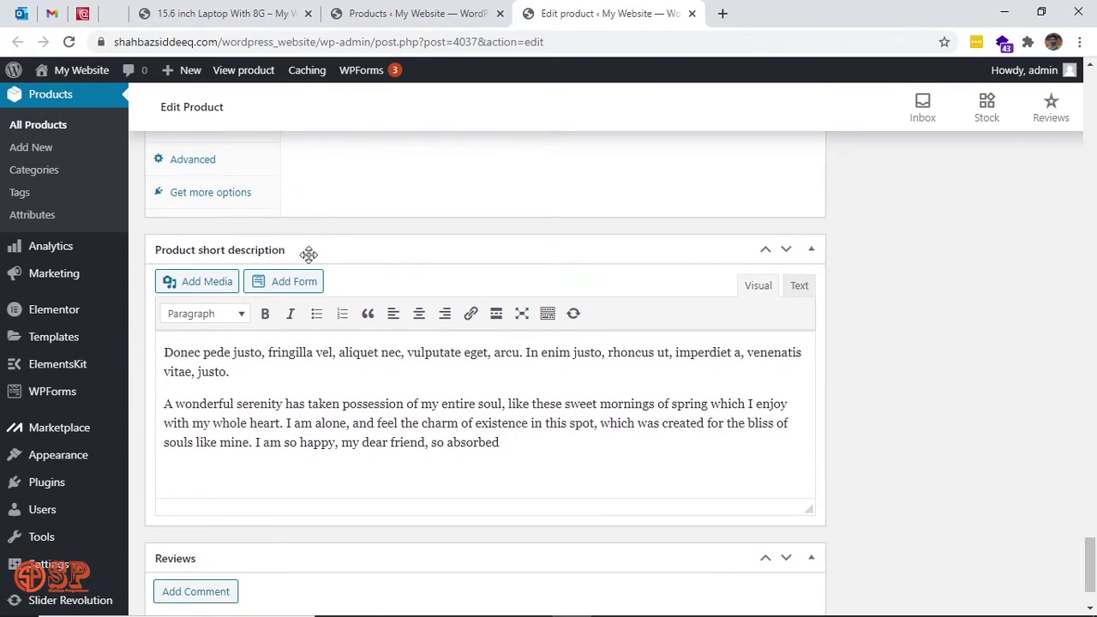
# Highlight the short description in the editor and the matching text beside the storefront price.
pyautogui.tripleClick(431, 401)
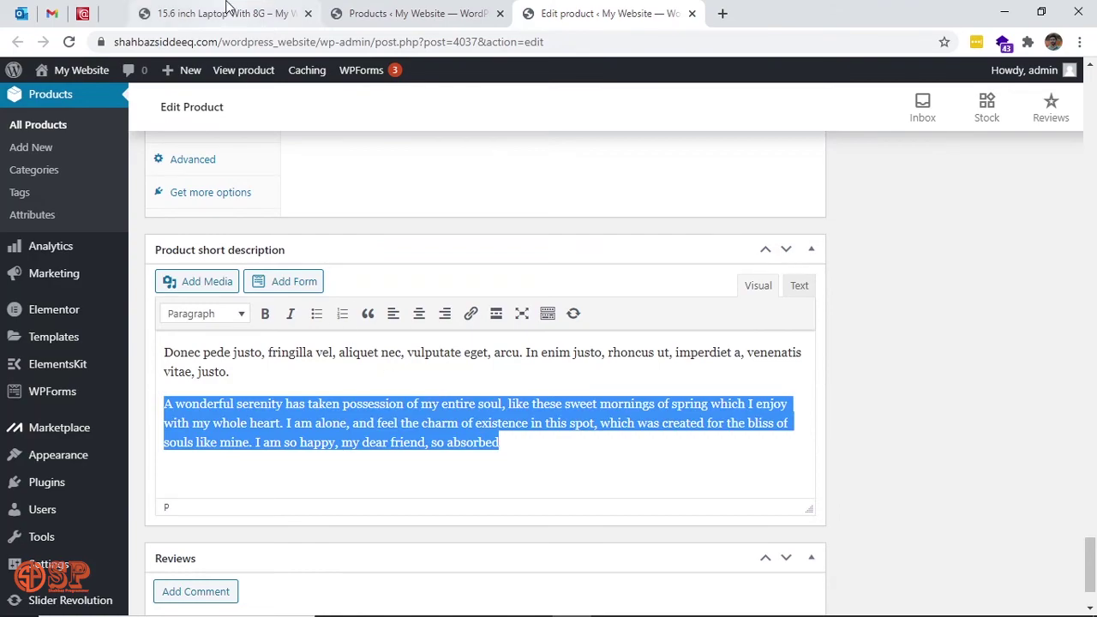
pyautogui.click(225, 13)
pyautogui.scroll(15, 861, 339)
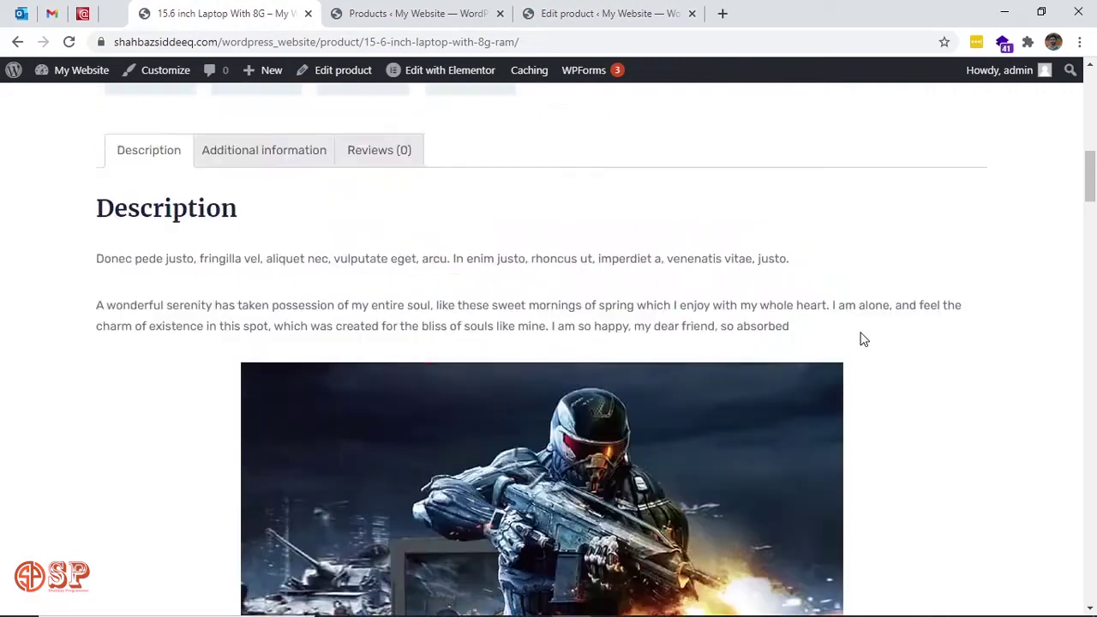
pyautogui.scroll(-3, 860, 338)
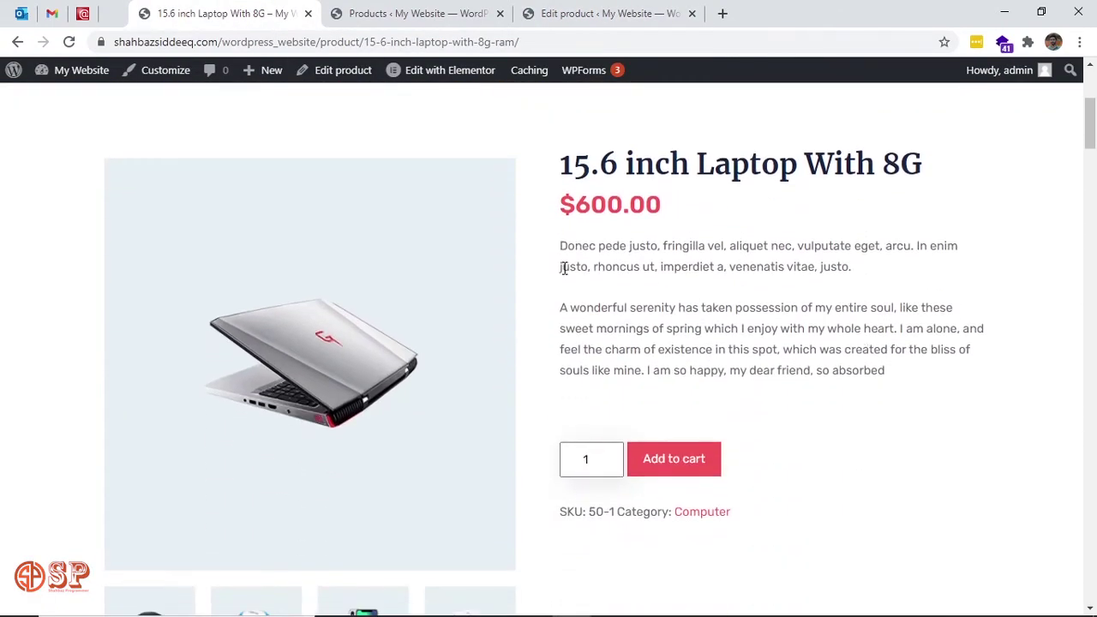
pyautogui.moveTo(560, 247); pyautogui.dragTo(827, 301)
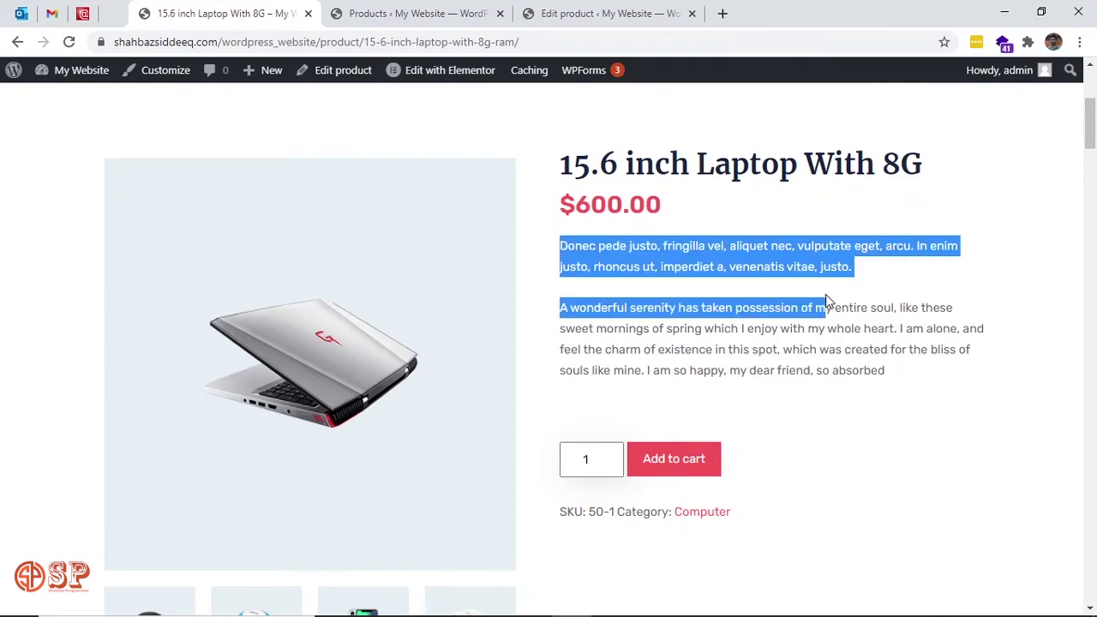
# Return to the editor's Product data panel showing the laptop's regular price of 600.
pyautogui.click(624, 14)
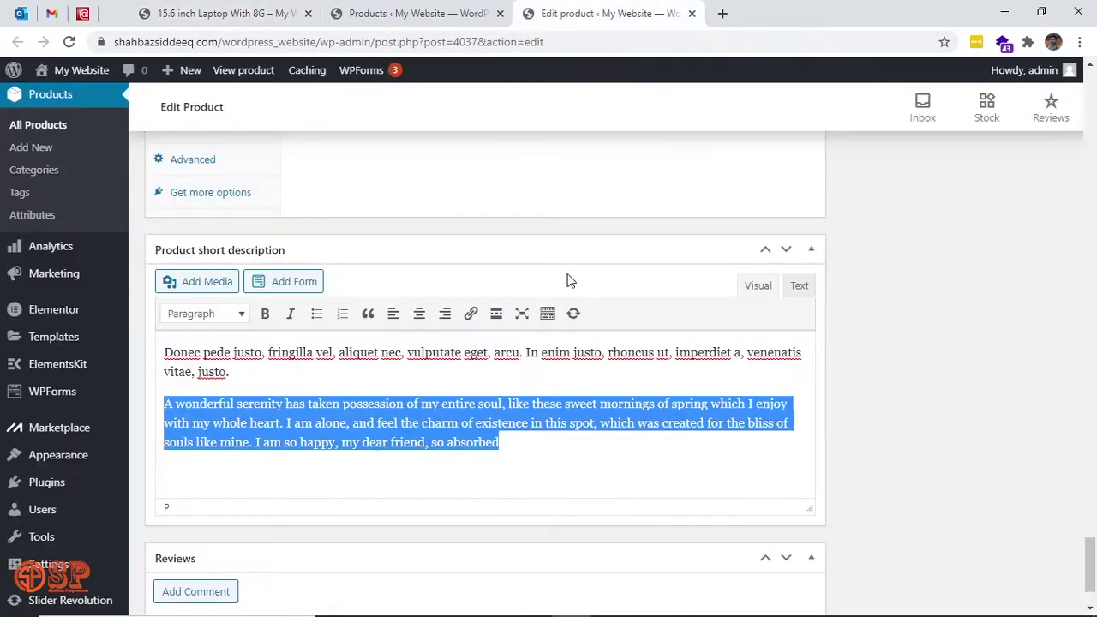
pyautogui.click(257, 14)
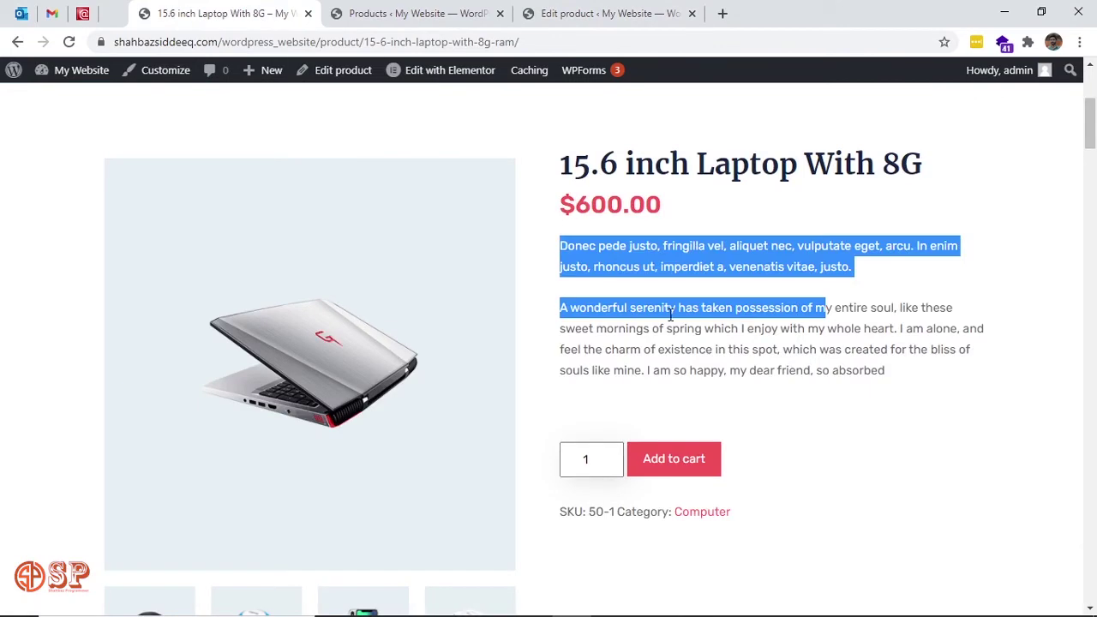
pyautogui.scroll(-4, 712, 311)
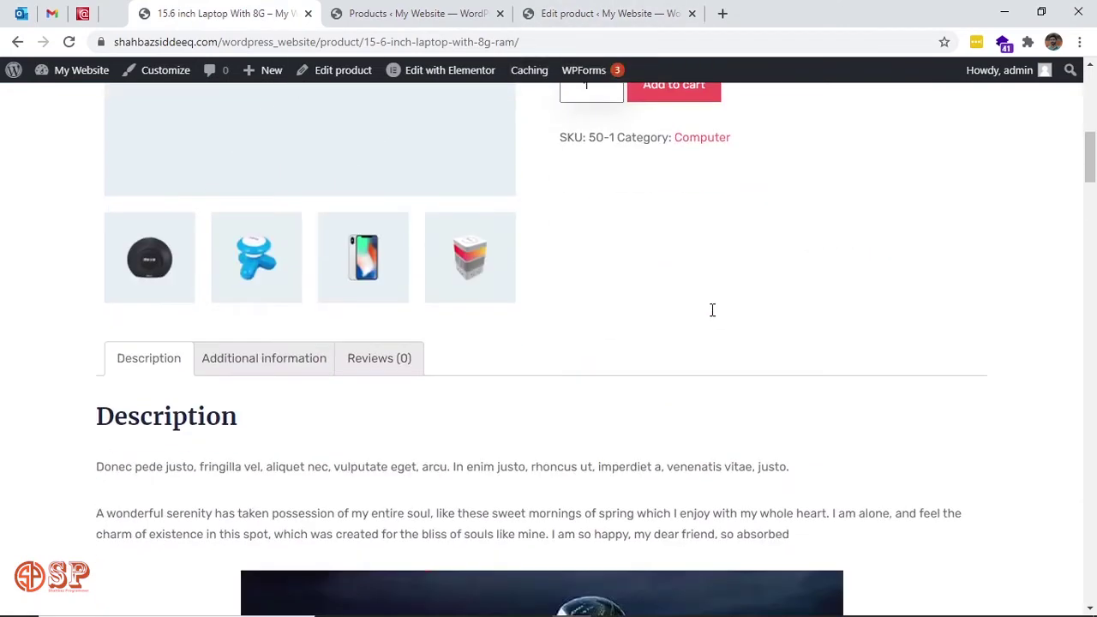
pyautogui.click(614, 10)
pyautogui.scroll(4, 618, 246)
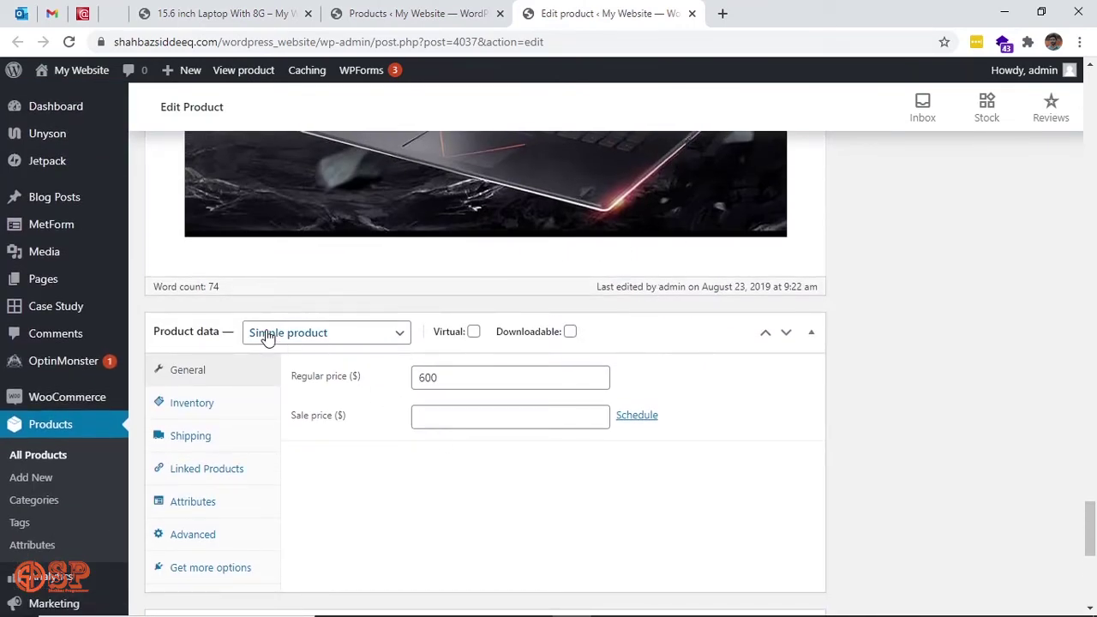
pyautogui.scroll(-2, 452, 486)
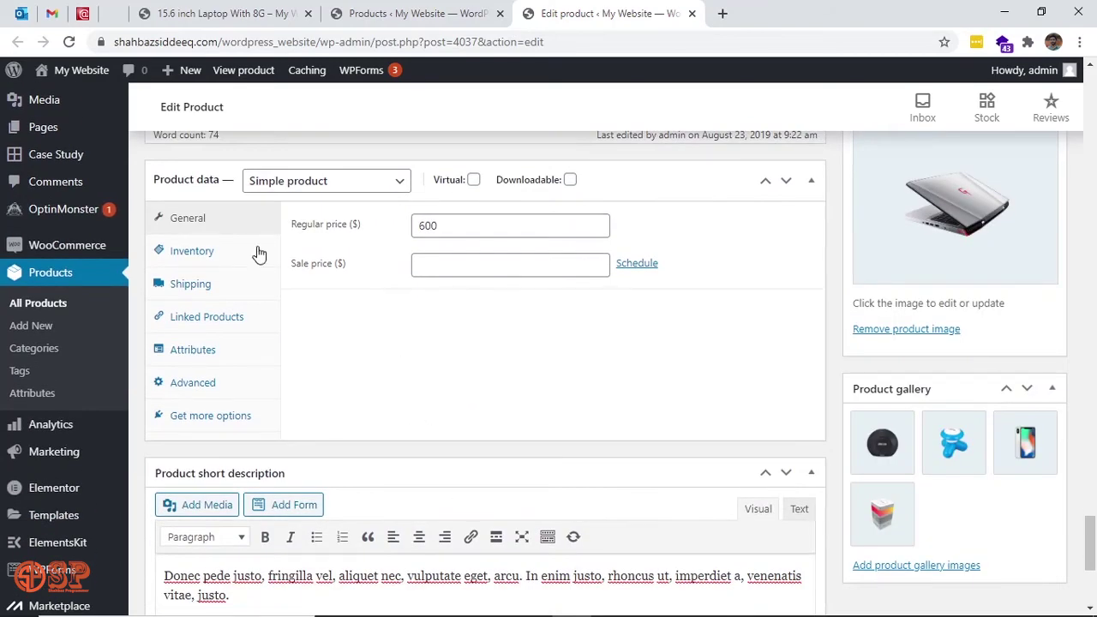
pyautogui.doubleClick(457, 227)
pyautogui.click(237, 10)
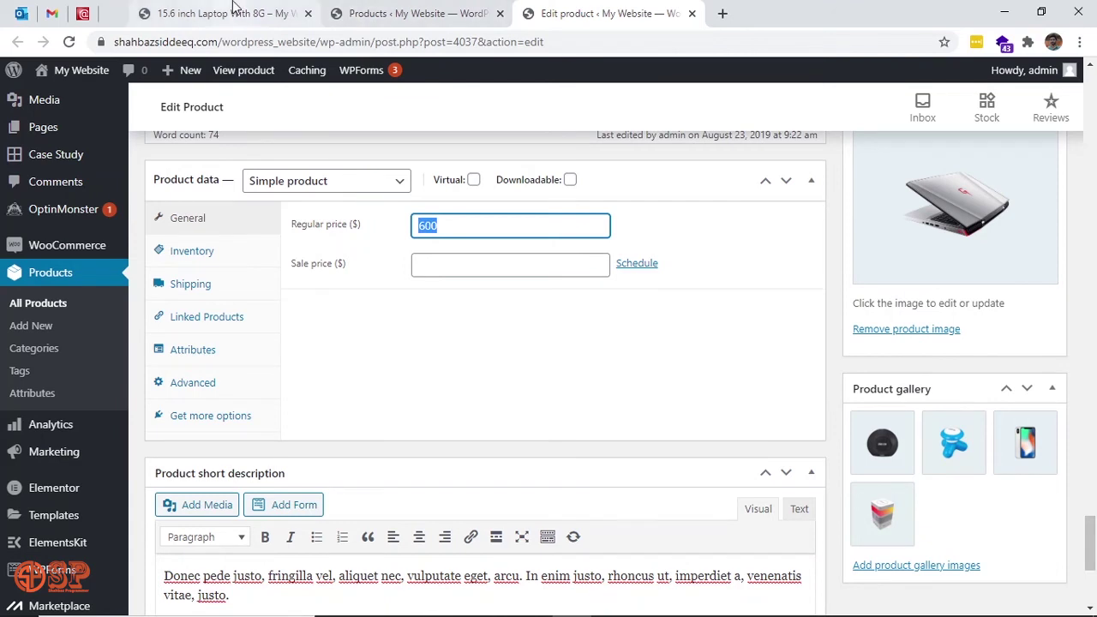
pyautogui.scroll(3, 779, 220)
pyautogui.moveTo(780, 221); pyautogui.dragTo(777, 209)
pyautogui.scroll(1, 705, 146)
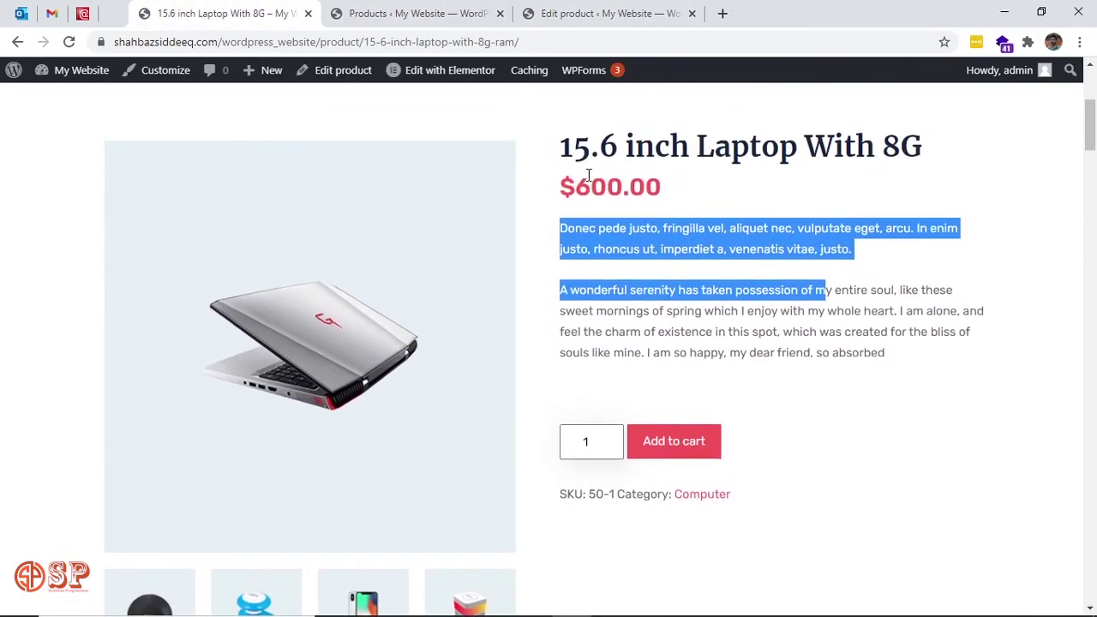
pyautogui.click(596, 12)
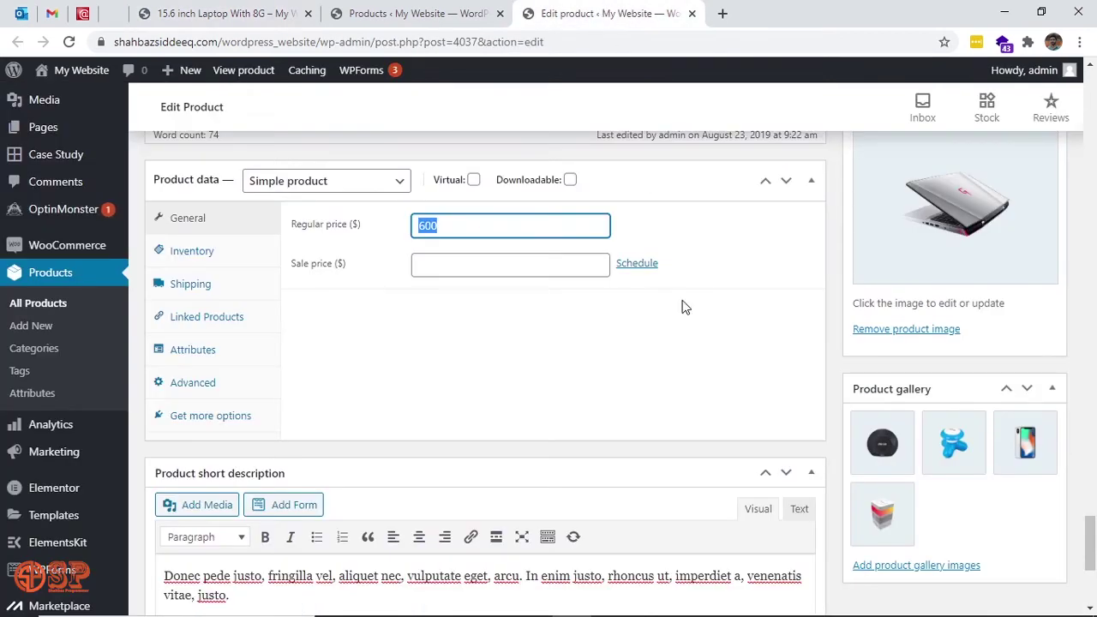
pyautogui.scroll(-1, 998, 543)
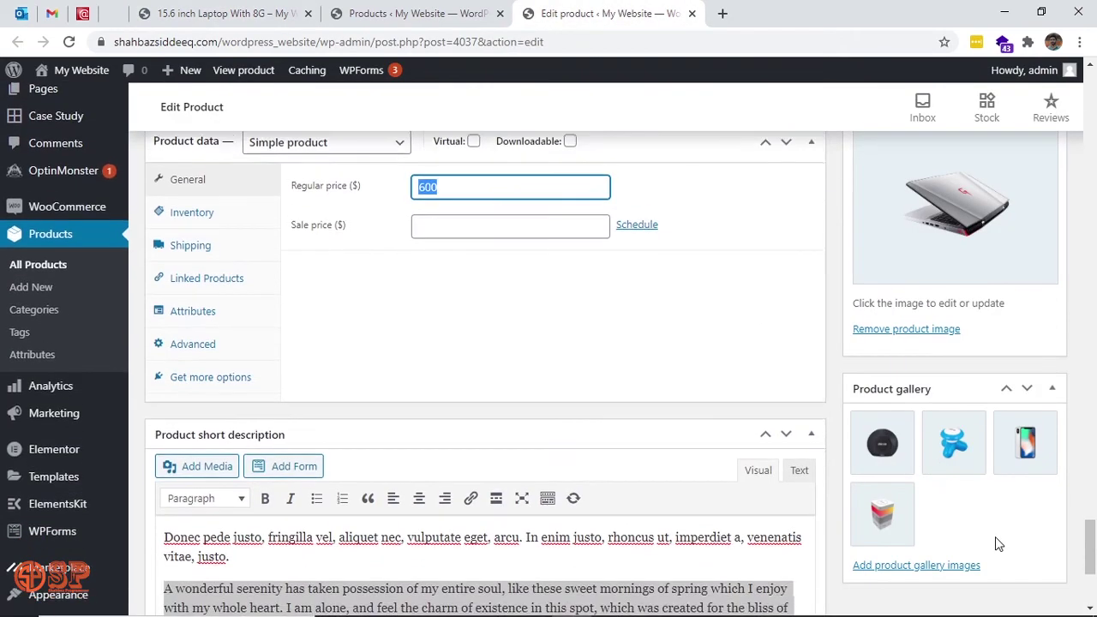
pyautogui.scroll(2, 997, 543)
pyautogui.scroll(5, 1026, 452)
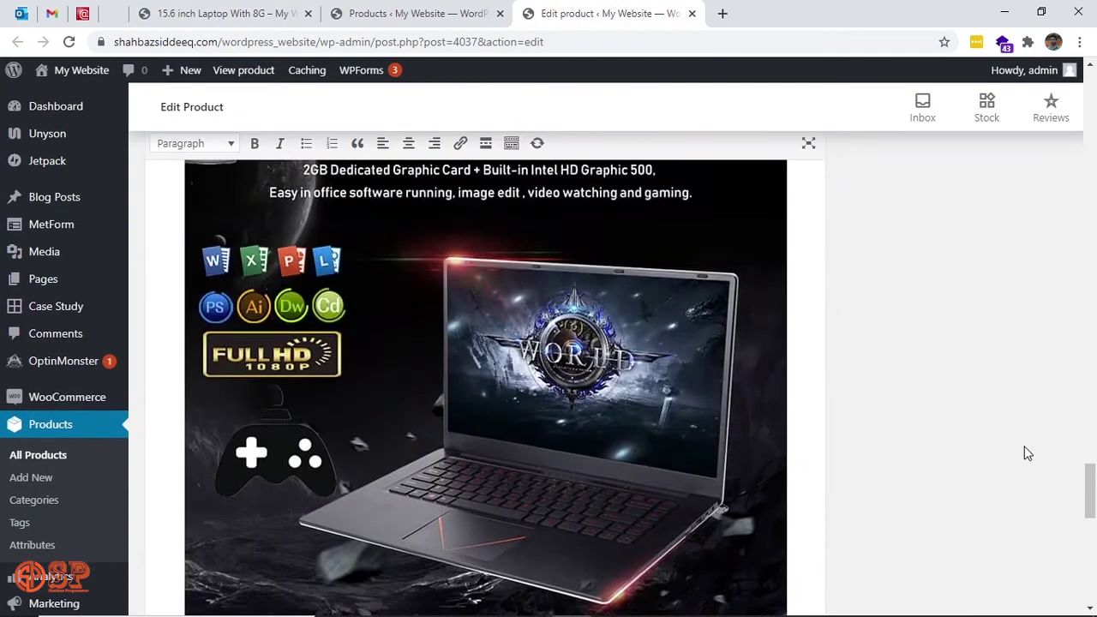
pyautogui.scroll(15, 1028, 453)
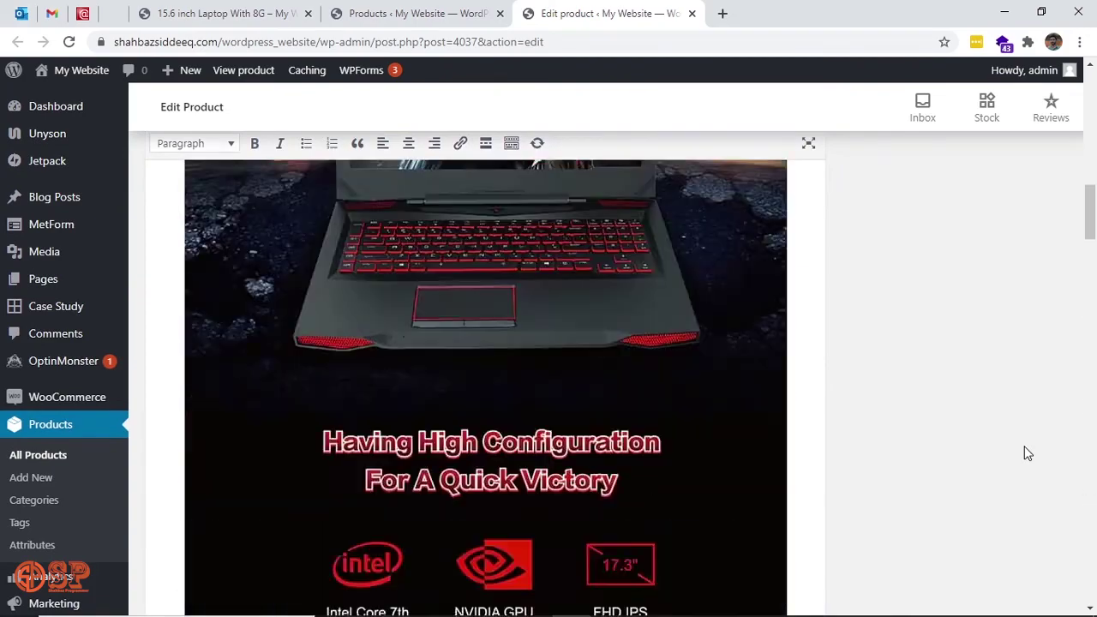
pyautogui.scroll(4, 1028, 454)
pyautogui.scroll(-4, 1028, 454)
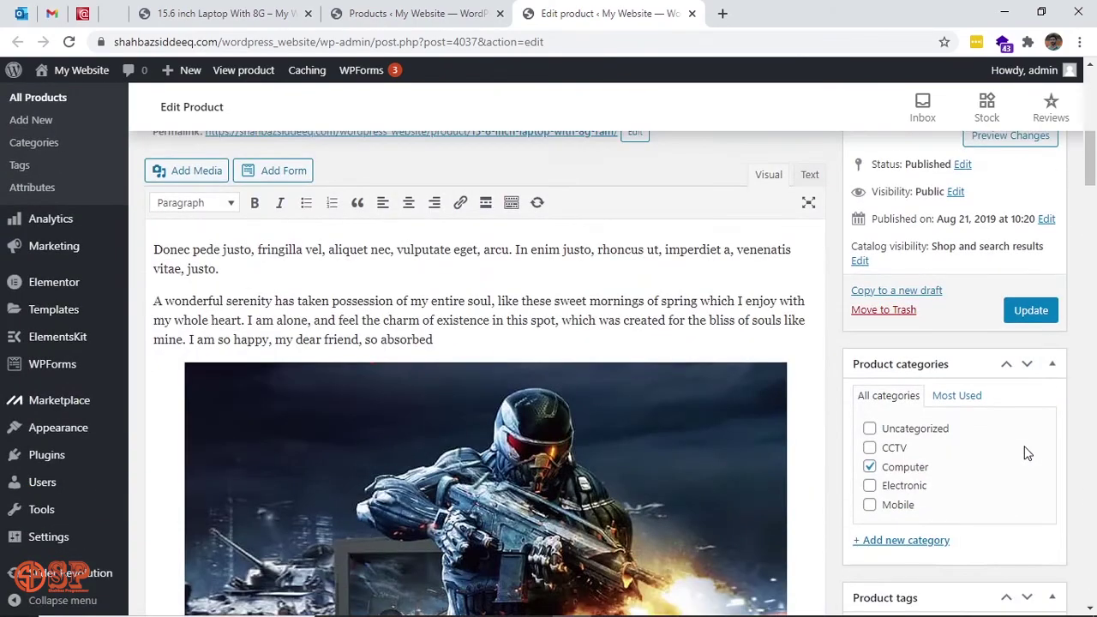
pyautogui.scroll(-5, 1051, 464)
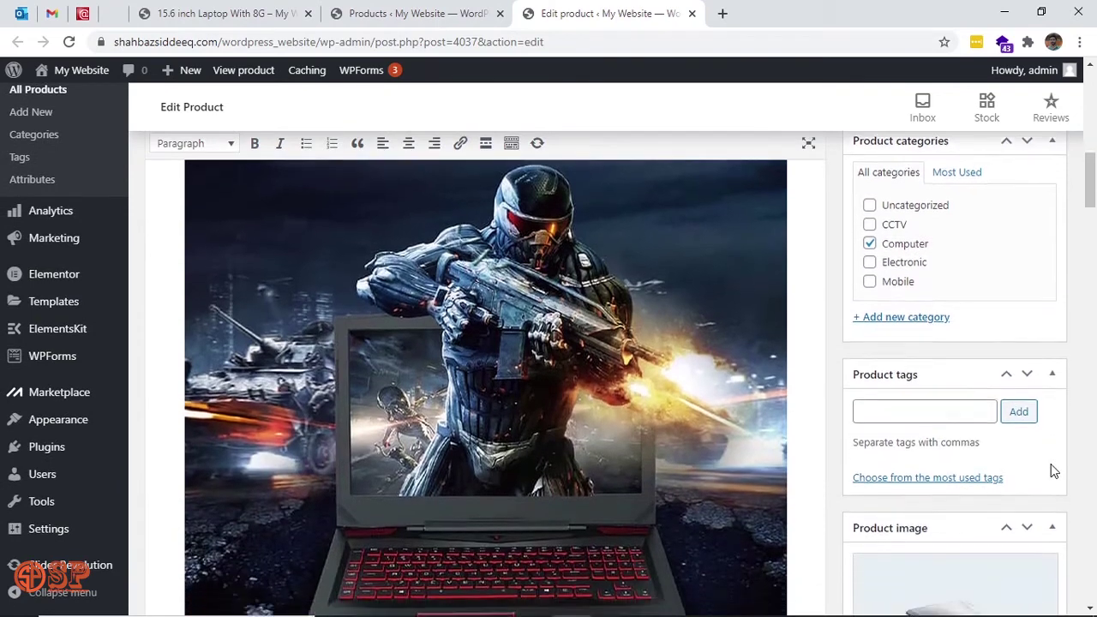
pyautogui.scroll(-3, 1053, 472)
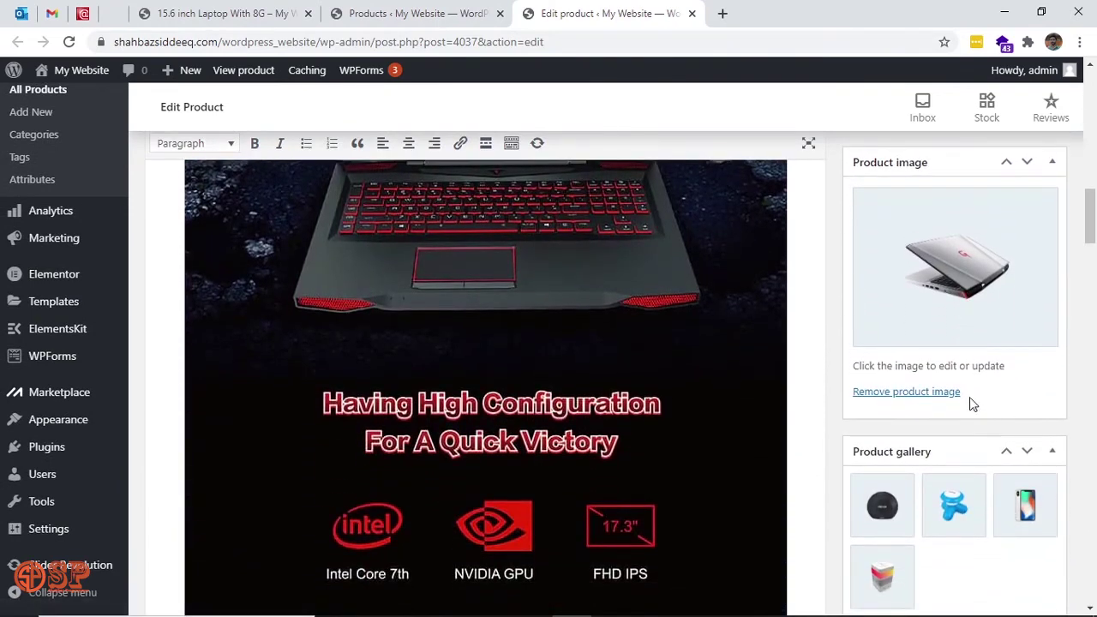
pyautogui.click(233, 12)
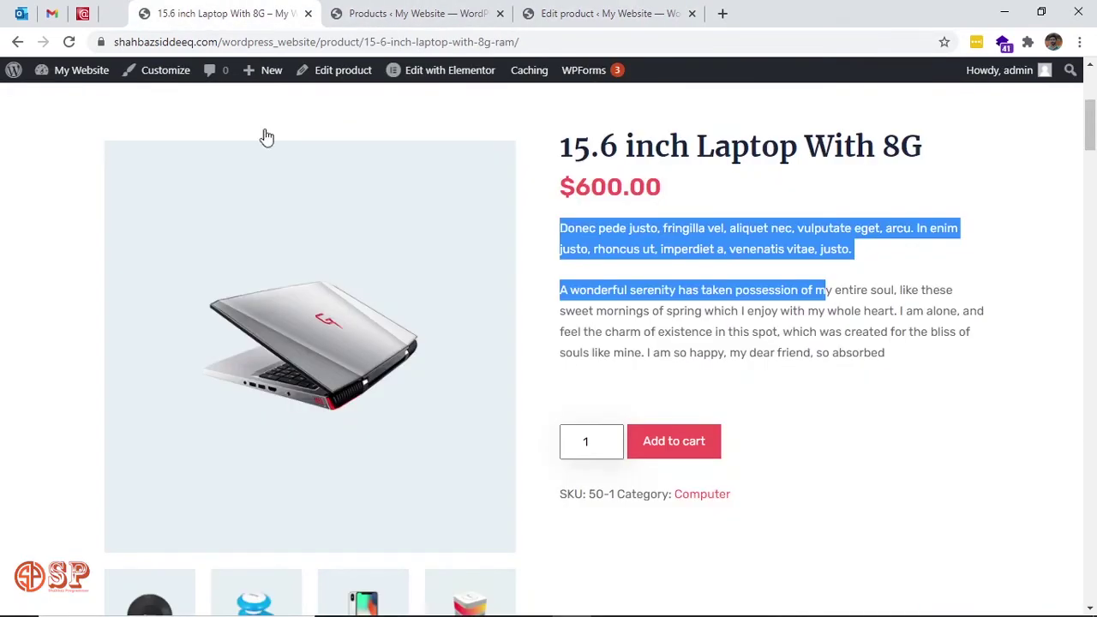
pyautogui.scroll(-2, 711, 490)
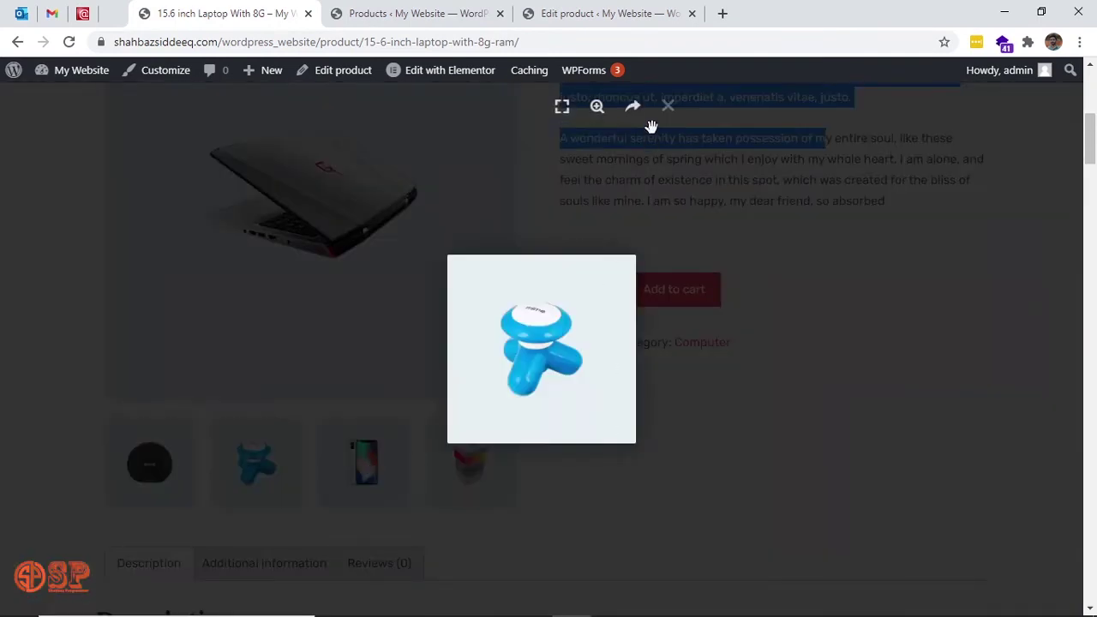
pyautogui.click(598, 107)
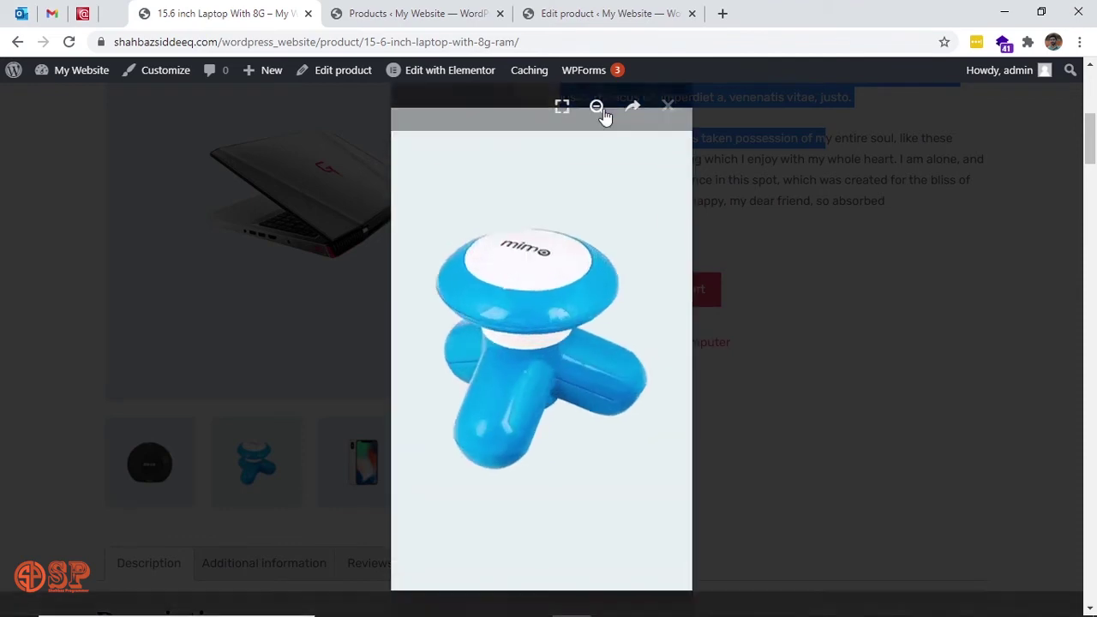
pyautogui.click(667, 109)
pyautogui.click(576, 8)
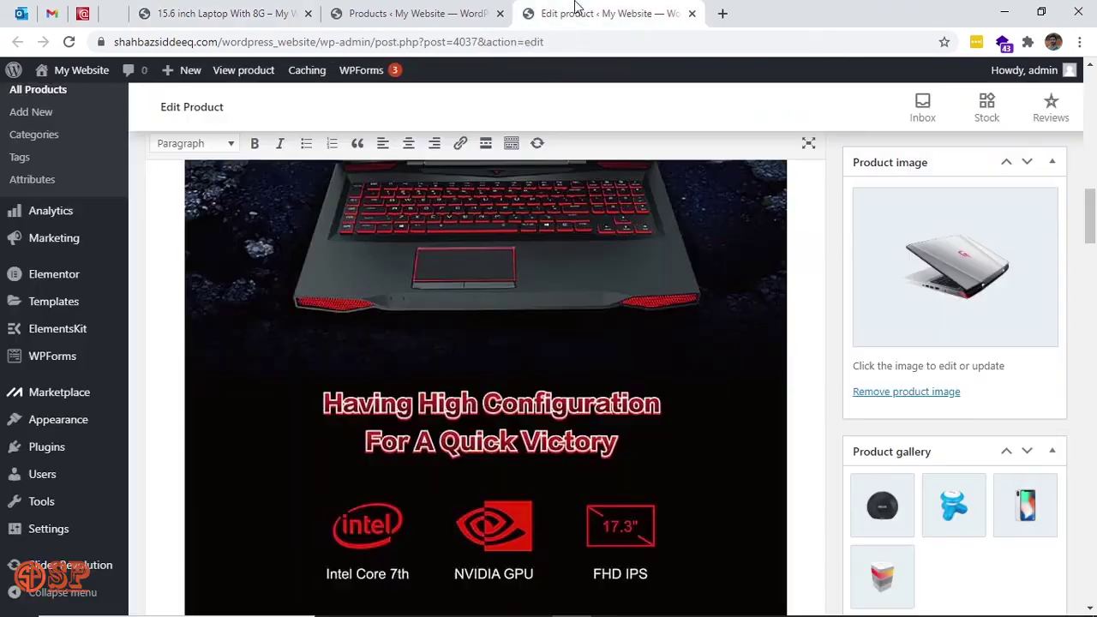
pyautogui.scroll(-2, 938, 506)
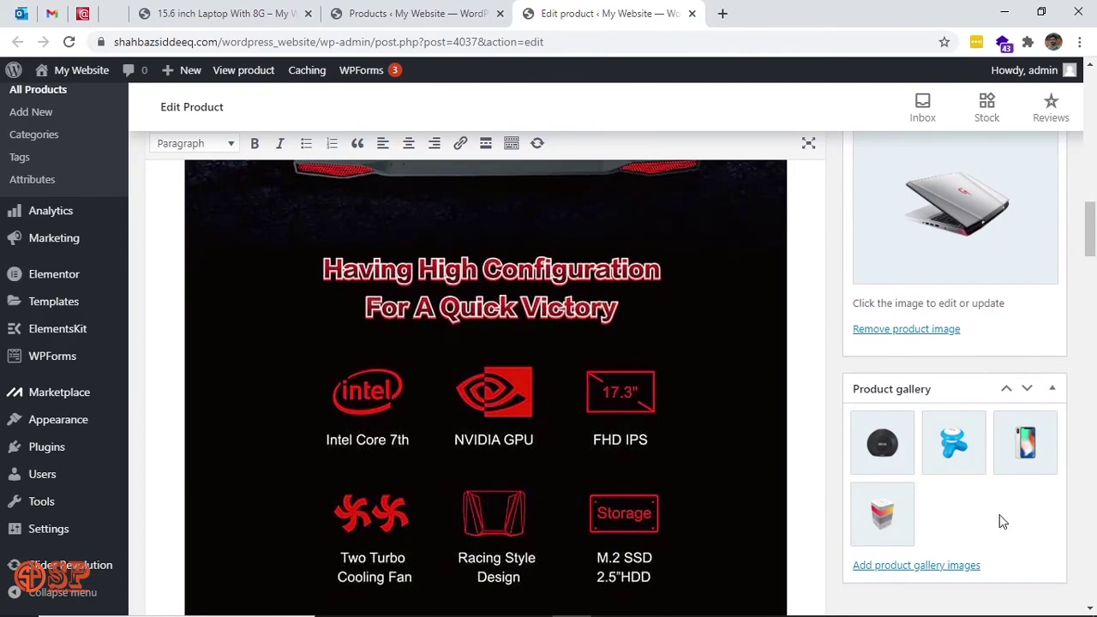
pyautogui.scroll(3, 1001, 518)
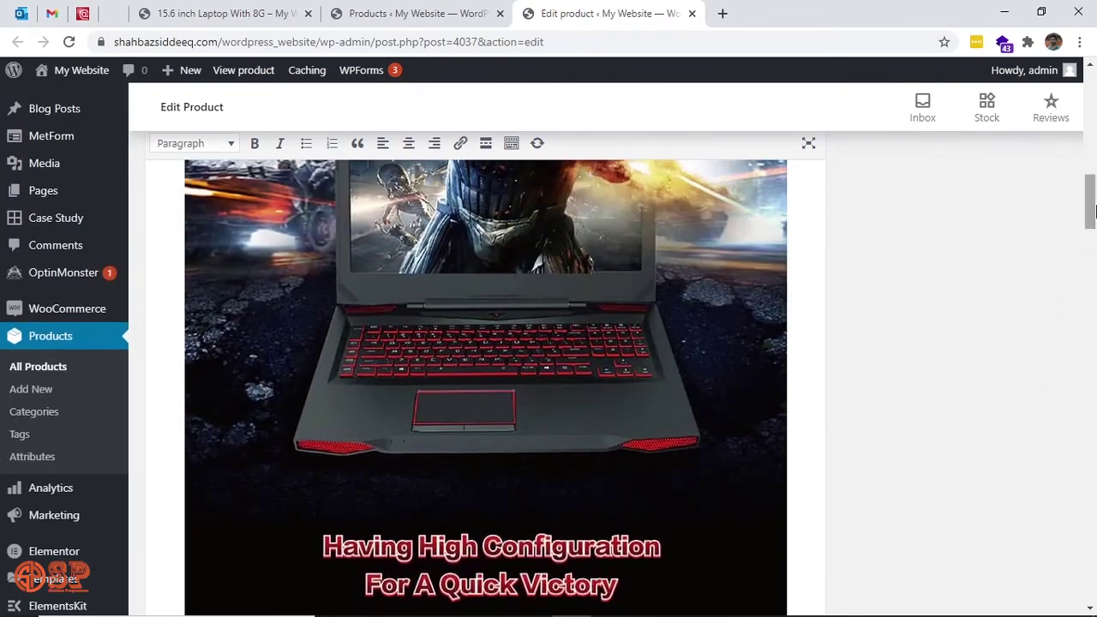
pyautogui.moveTo(1093, 210)
pyautogui.mouseDown()
pyautogui.moveTo(1093, 141)
pyautogui.moveTo(1094, 189)
pyautogui.mouseUp()
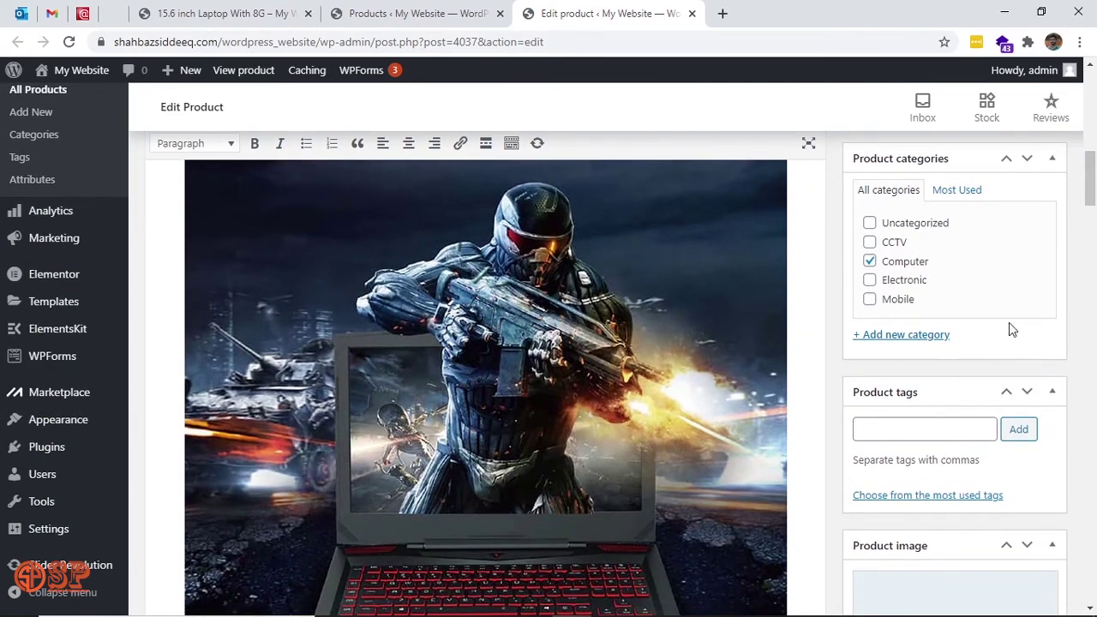
# Add the tag 8G to the 15.6 inch Laptop With 8G and return to the editor top.
pyautogui.click(923, 422)
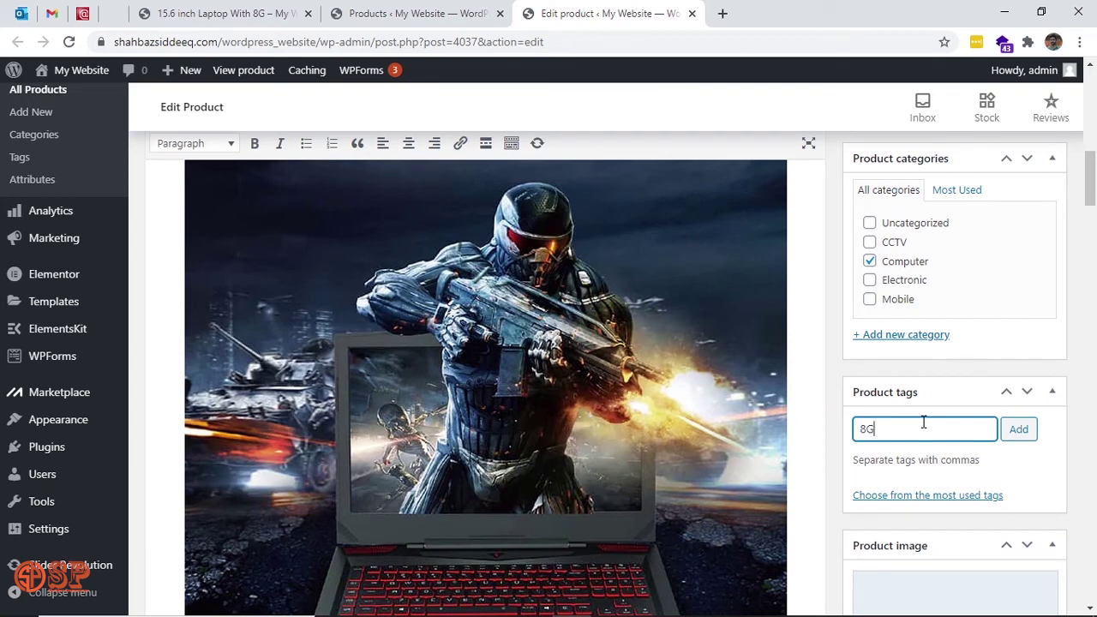
pyautogui.click(1037, 434)
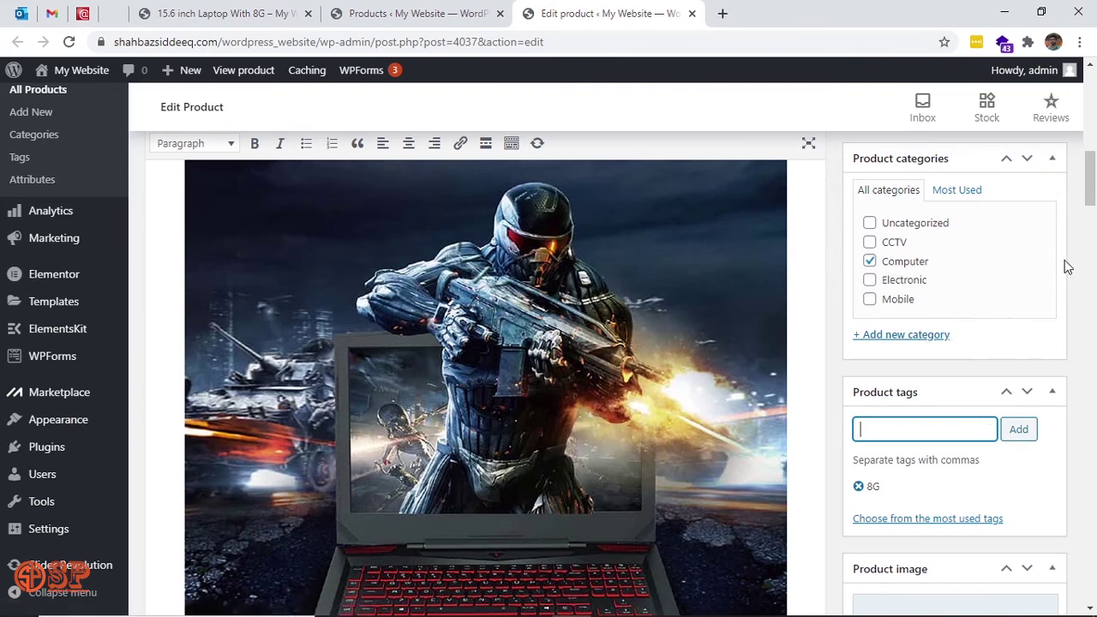
pyautogui.moveTo(1091, 200); pyautogui.dragTo(1092, 602)
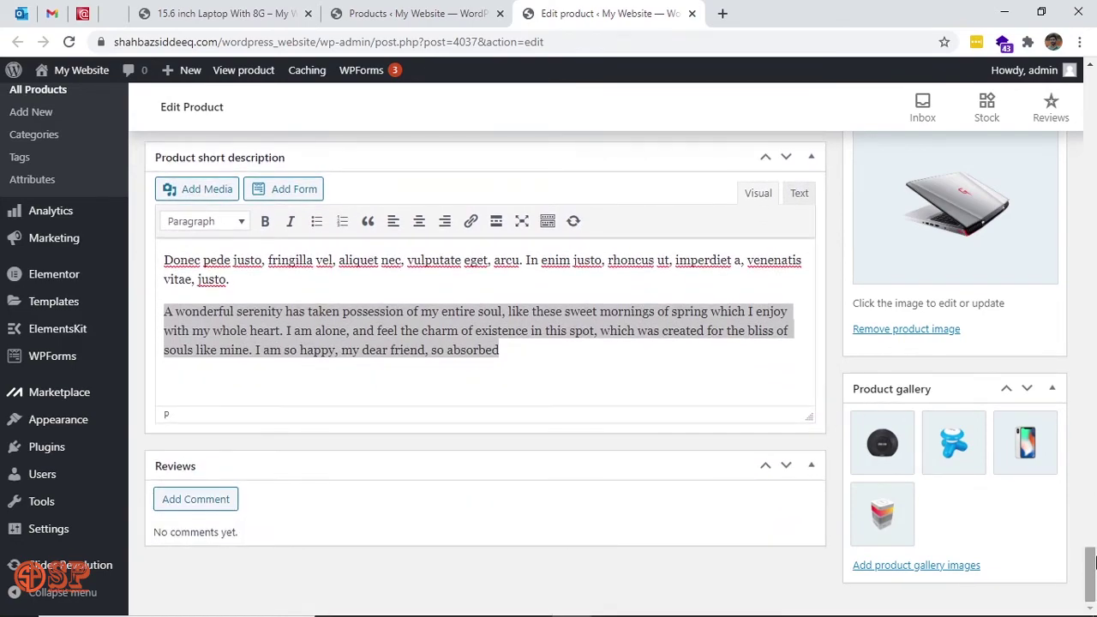
pyautogui.moveTo(1091, 561); pyautogui.dragTo(1094, 130)
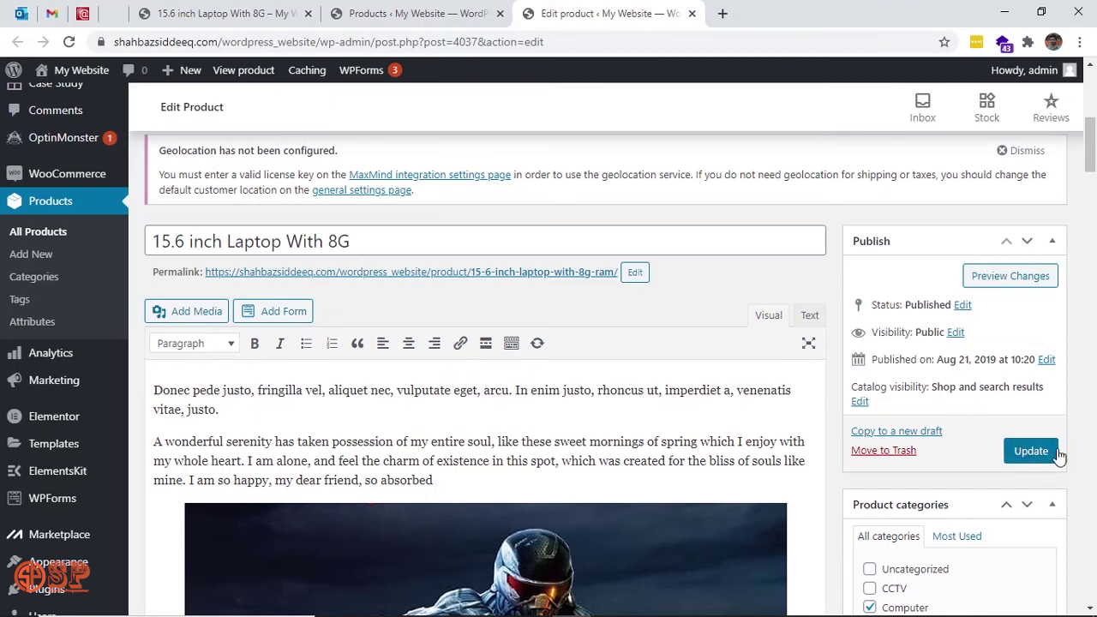
# Add the 15.6 inch Laptop With 8G to the cart from its storefront product page.
pyautogui.click(247, 10)
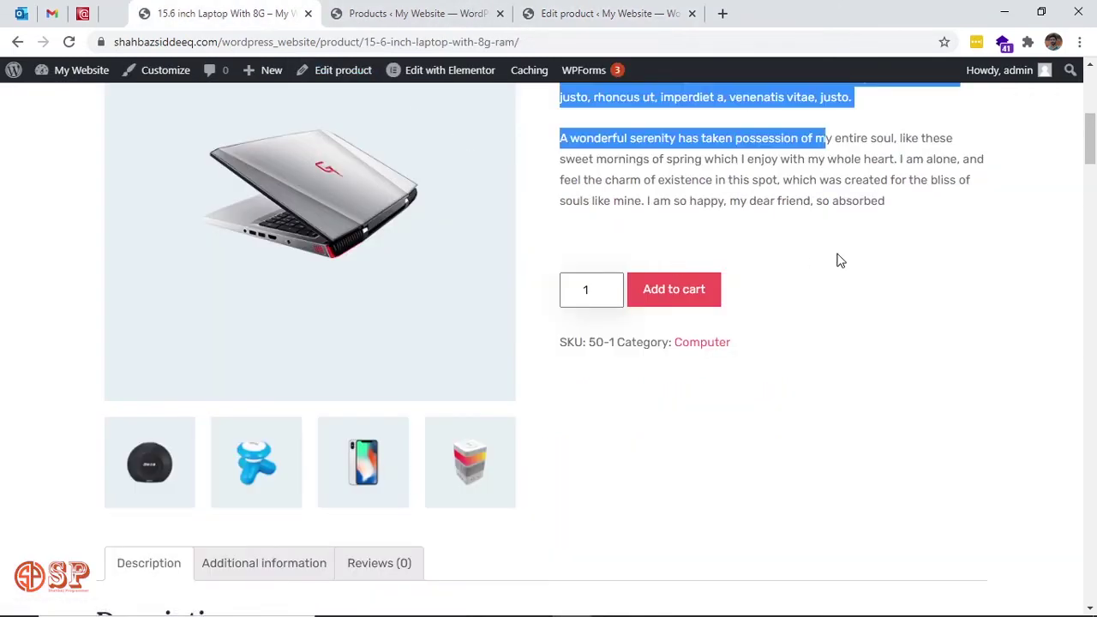
pyautogui.click(836, 257)
pyautogui.scroll(1, 839, 259)
pyautogui.scroll(2, 814, 264)
pyautogui.scroll(-1, 643, 415)
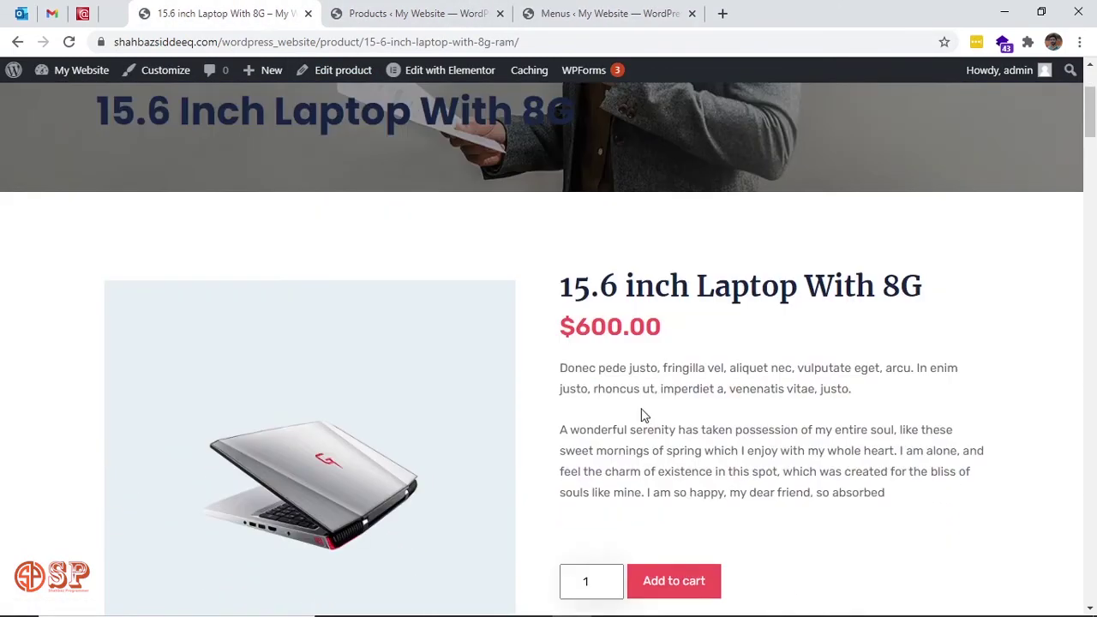
pyautogui.scroll(-3, 731, 429)
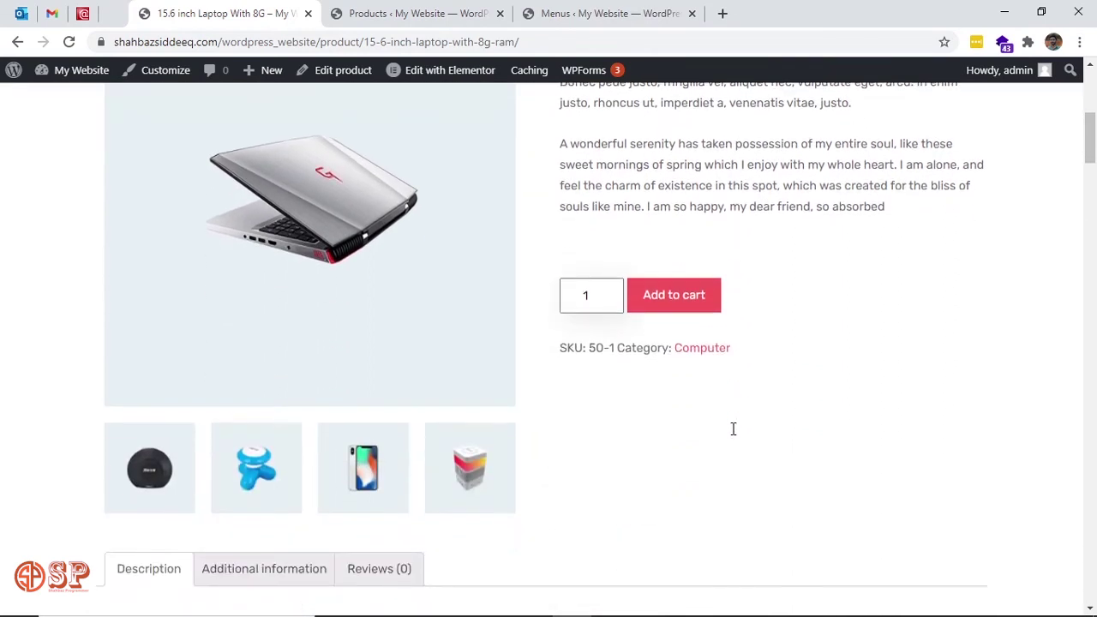
pyautogui.click(684, 304)
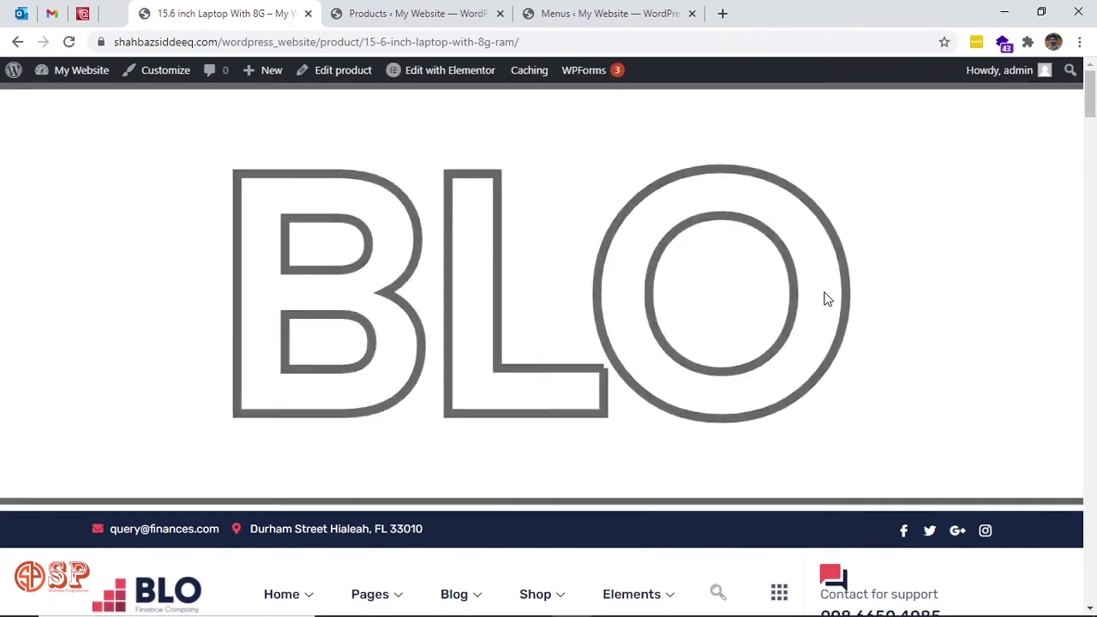
pyautogui.scroll(-4, 826, 298)
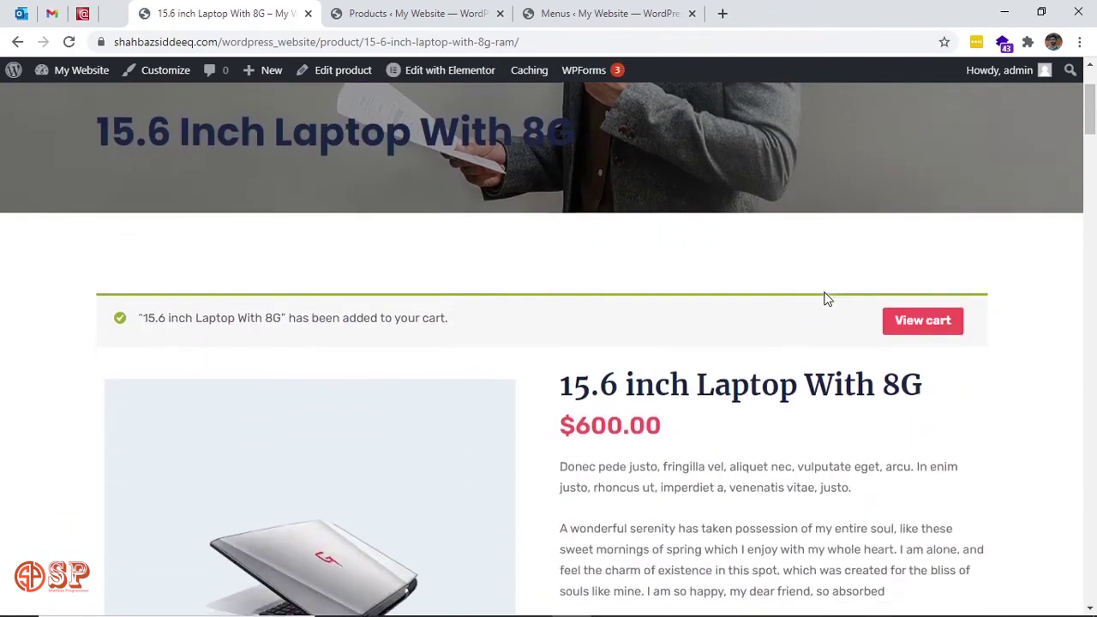
pyautogui.scroll(1, 826, 298)
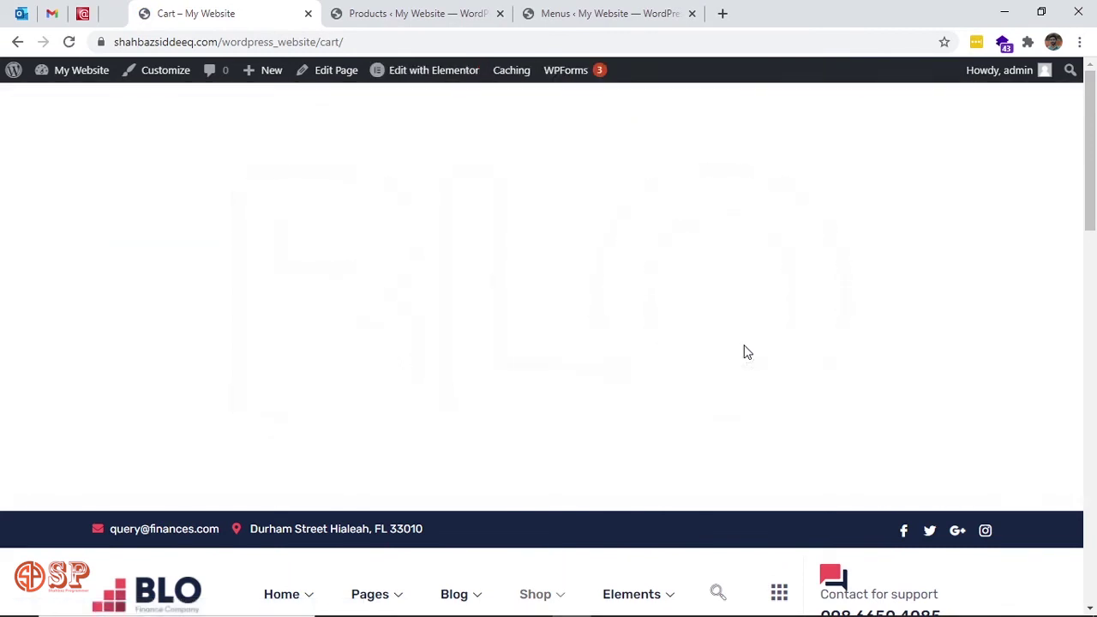
# Proceed from the $650.00 cart, including $50.00 flat-rate shipping, to checkout.
pyautogui.scroll(-4, 745, 352)
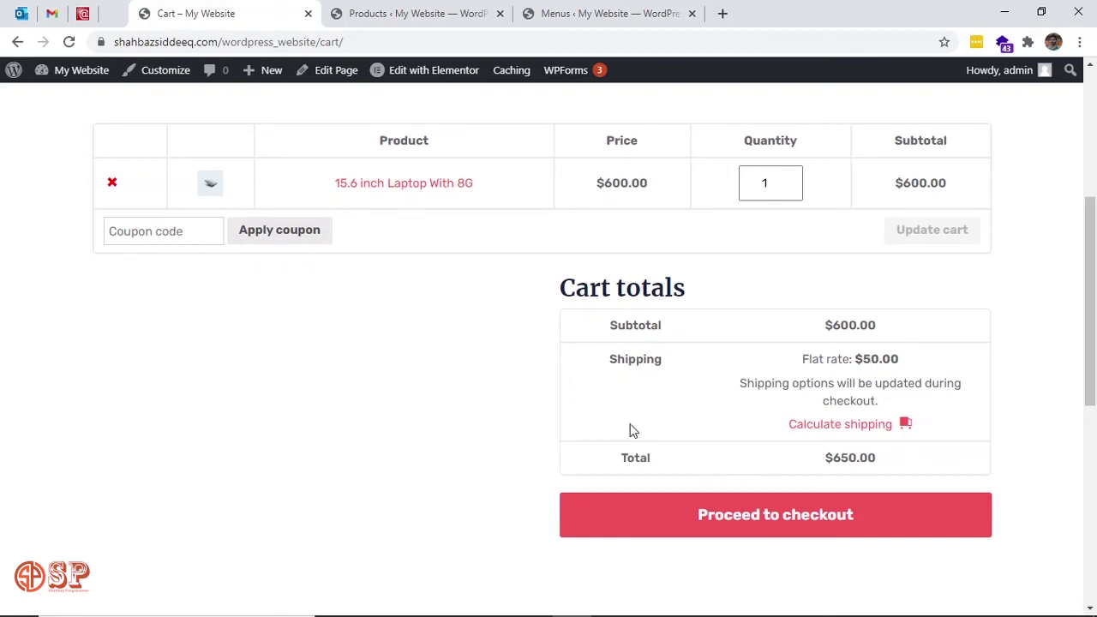
pyautogui.click(741, 519)
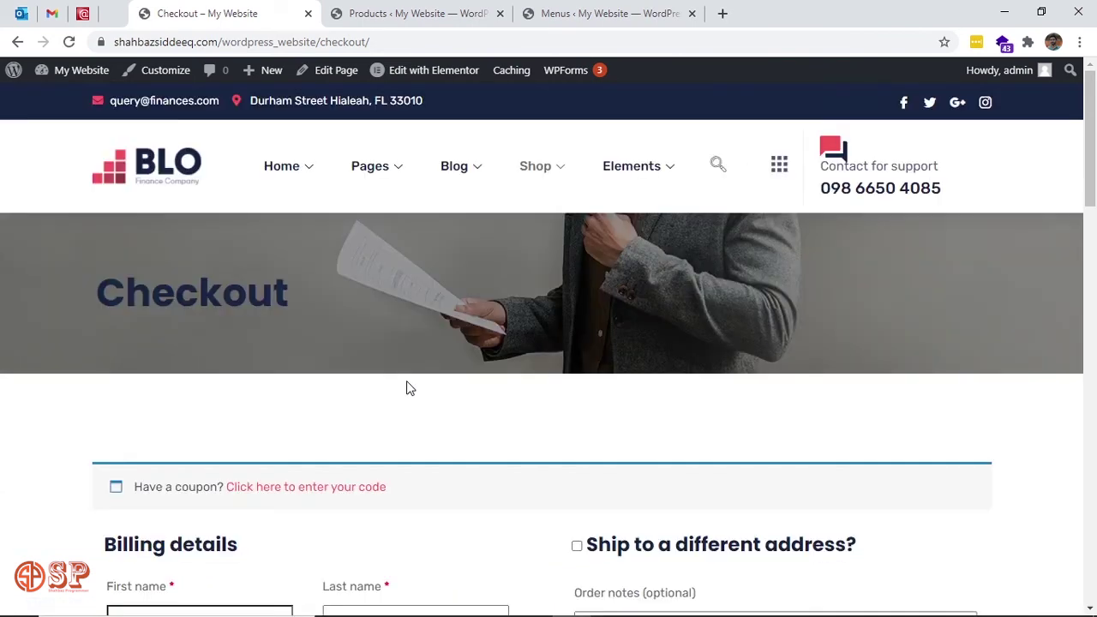
pyautogui.scroll(-5, 458, 458)
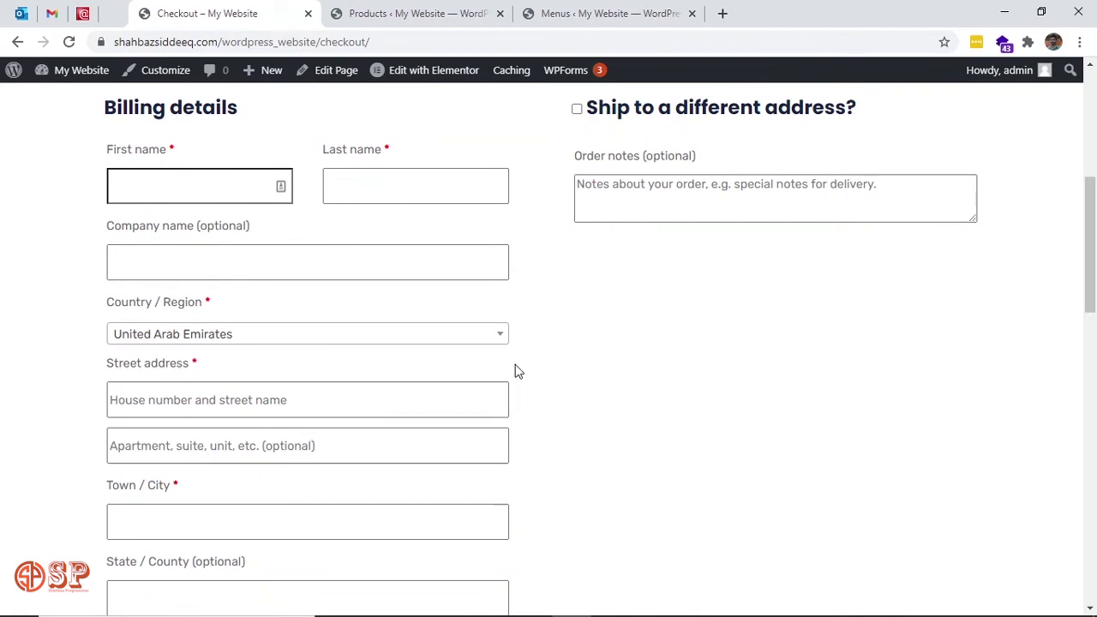
pyautogui.scroll(-6, 515, 365)
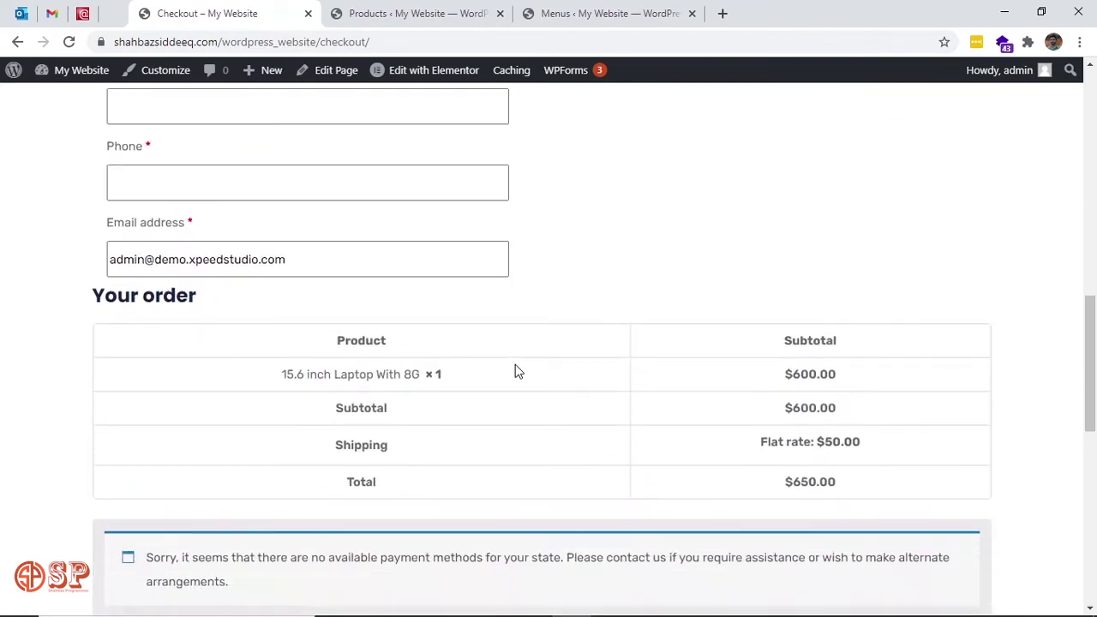
pyautogui.scroll(6, 517, 371)
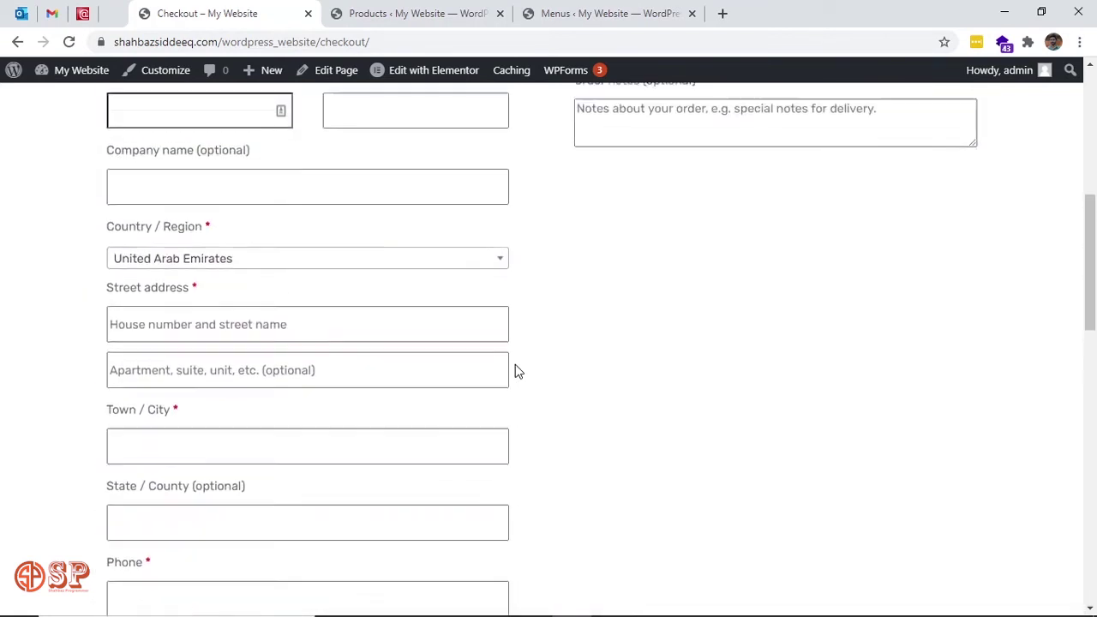
pyautogui.scroll(-8, 517, 371)
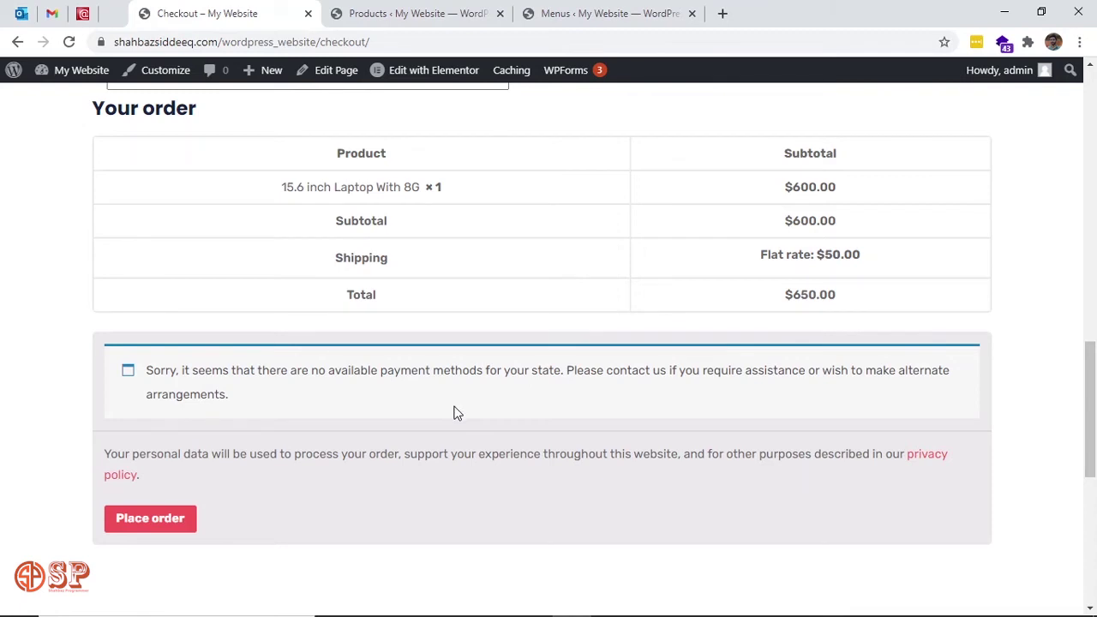
pyautogui.scroll(1, 454, 413)
pyautogui.scroll(-3, 455, 413)
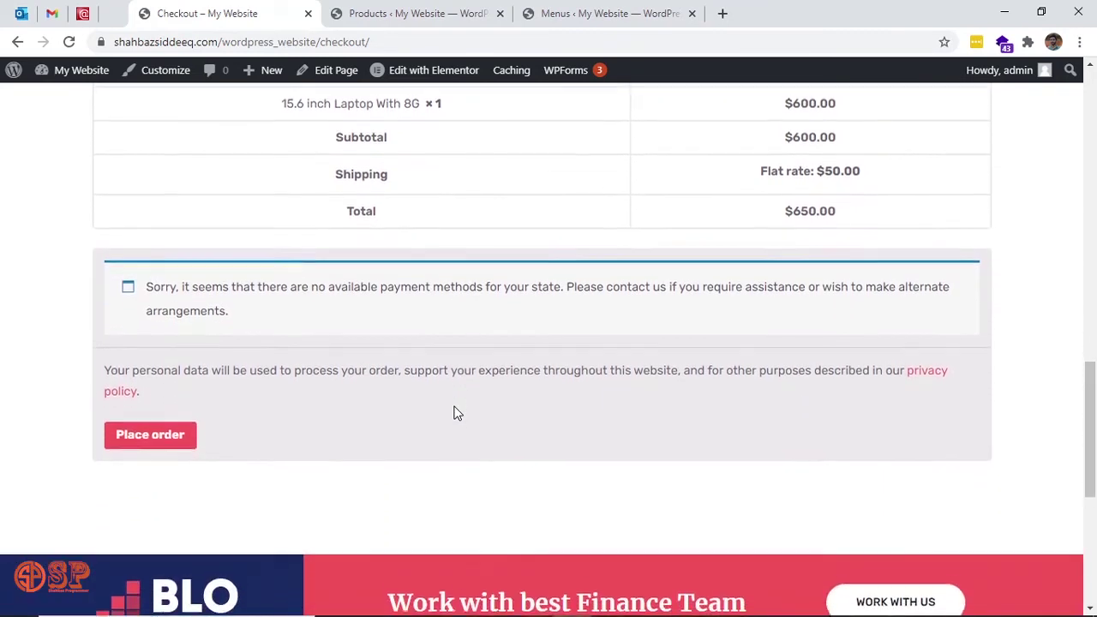
pyautogui.scroll(1, 454, 413)
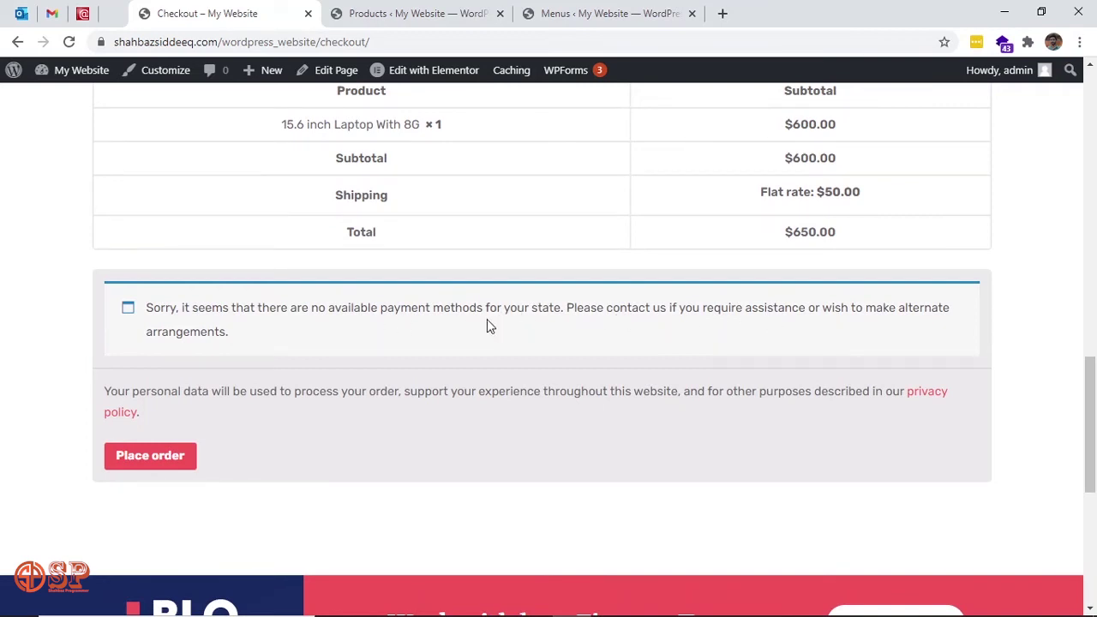
pyautogui.scroll(3, 487, 325)
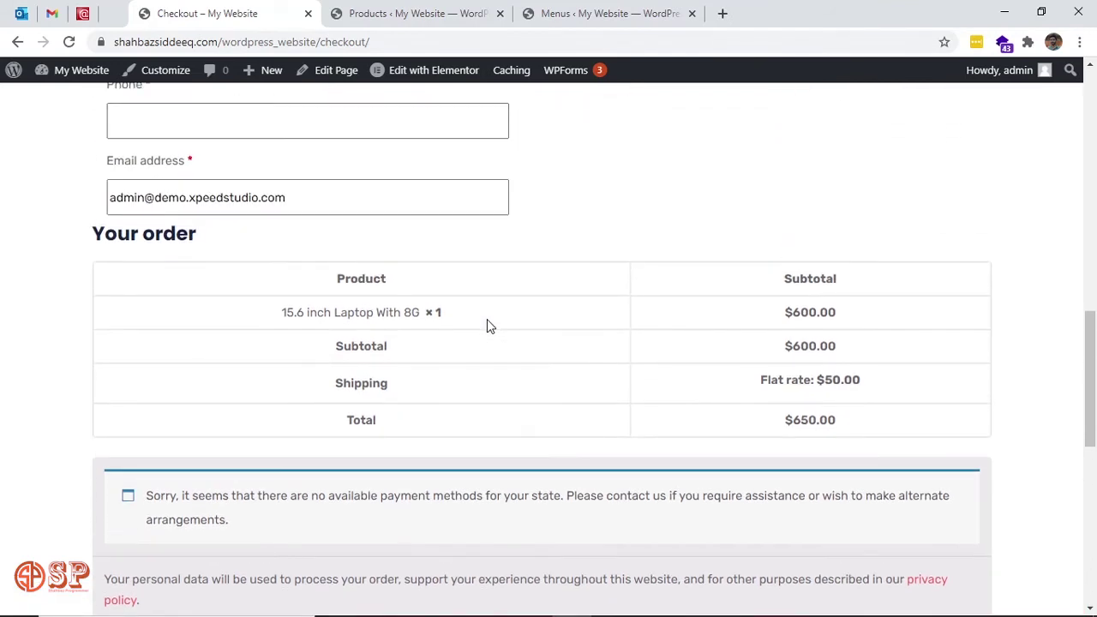
pyautogui.scroll(-3, 487, 325)
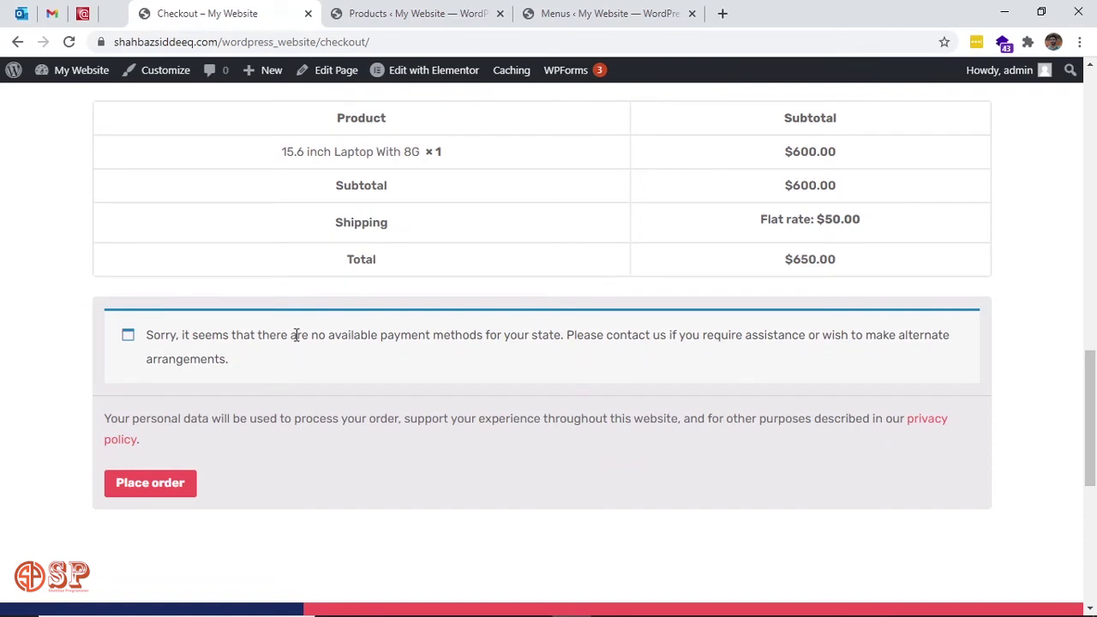
pyautogui.scroll(3, 320, 380)
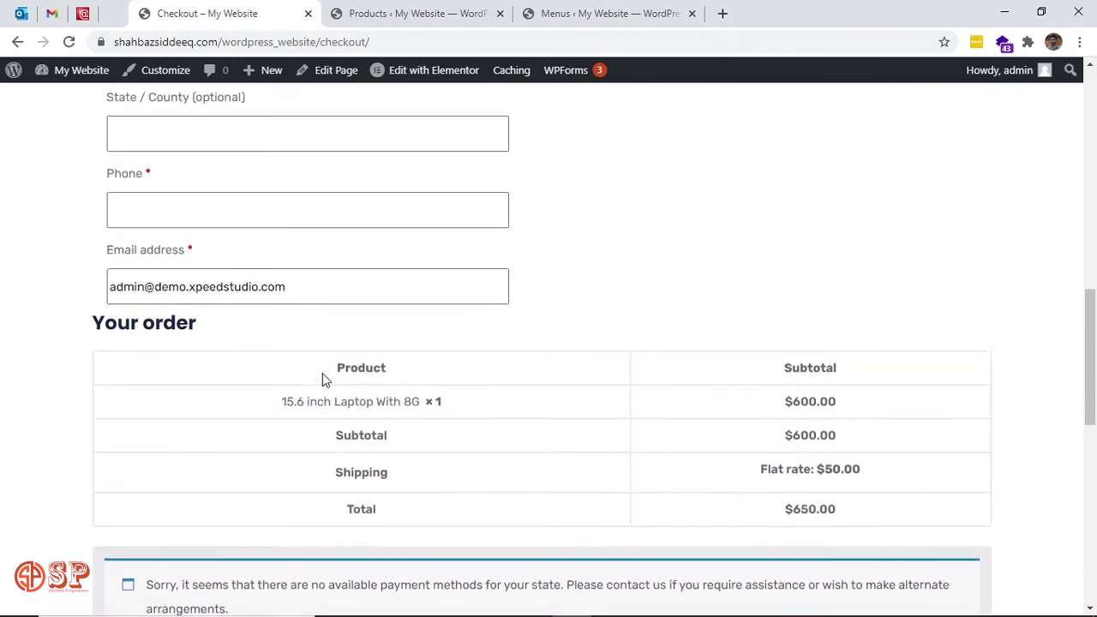
pyautogui.scroll(-2, 320, 380)
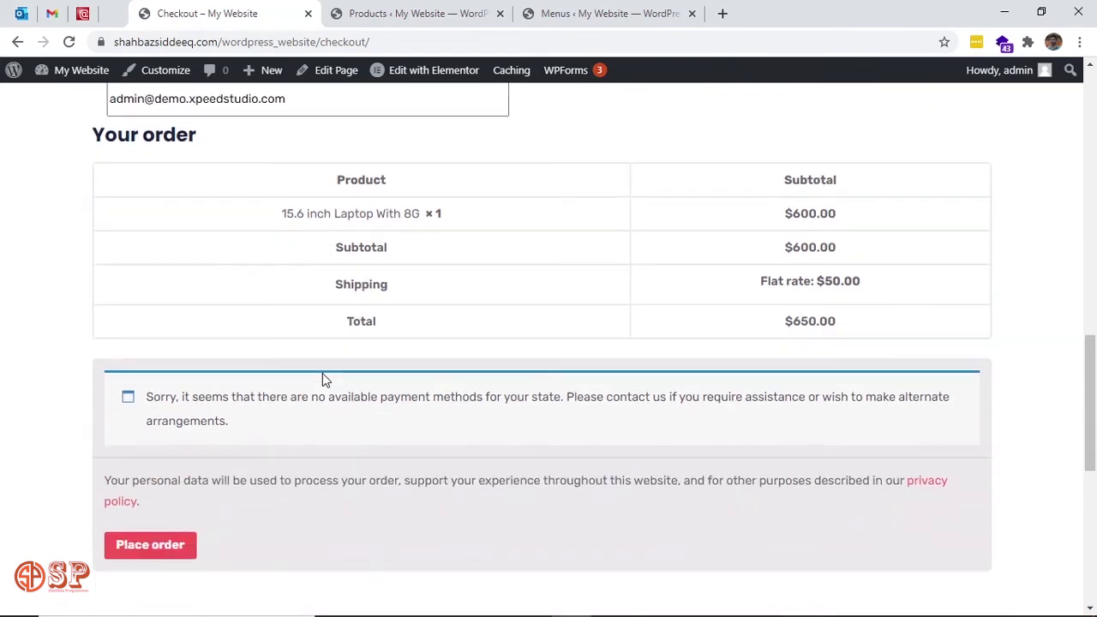
pyautogui.click(188, 547)
pyautogui.scroll(2, 527, 401)
pyautogui.scroll(2, 696, 309)
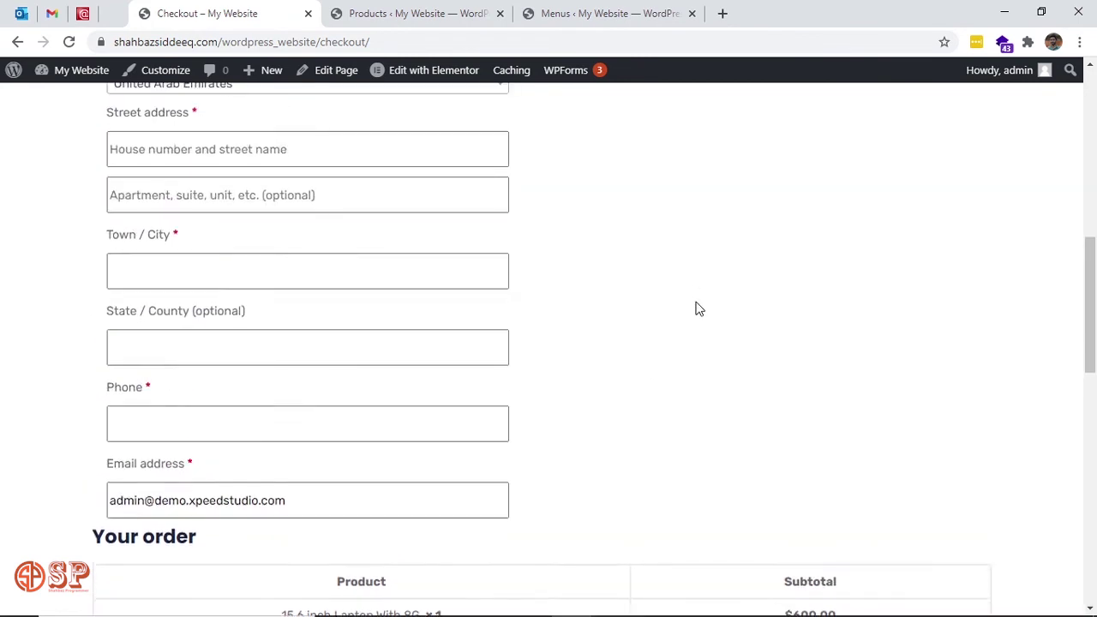
# Go to WooCommerce Settings in the site admin and bring up the Payments tab.
pyautogui.click(580, 13)
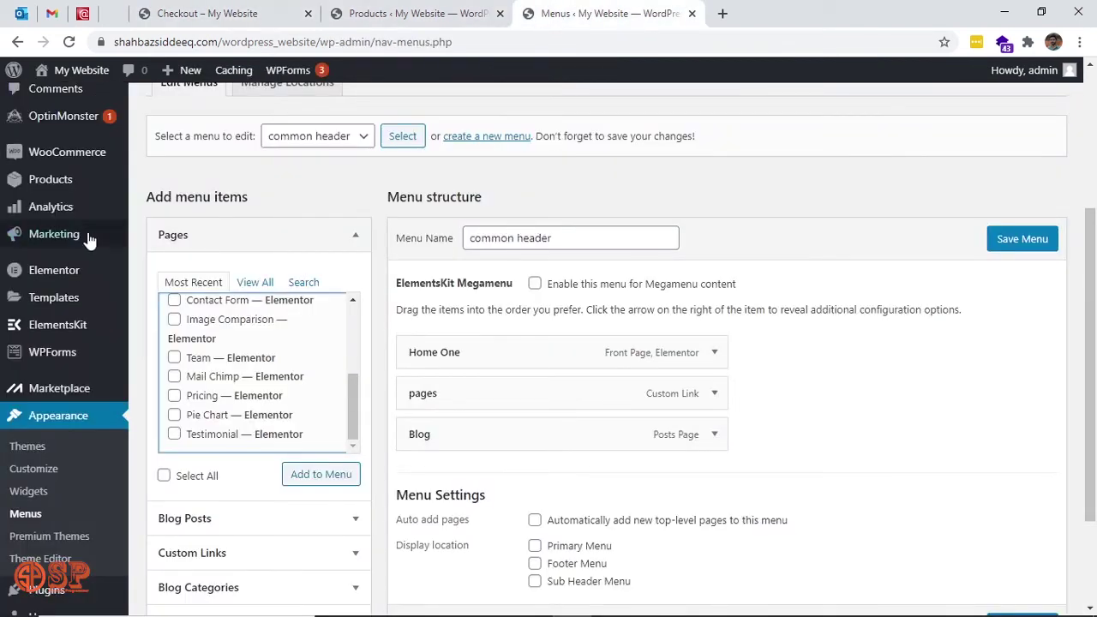
pyautogui.moveTo(68, 360)
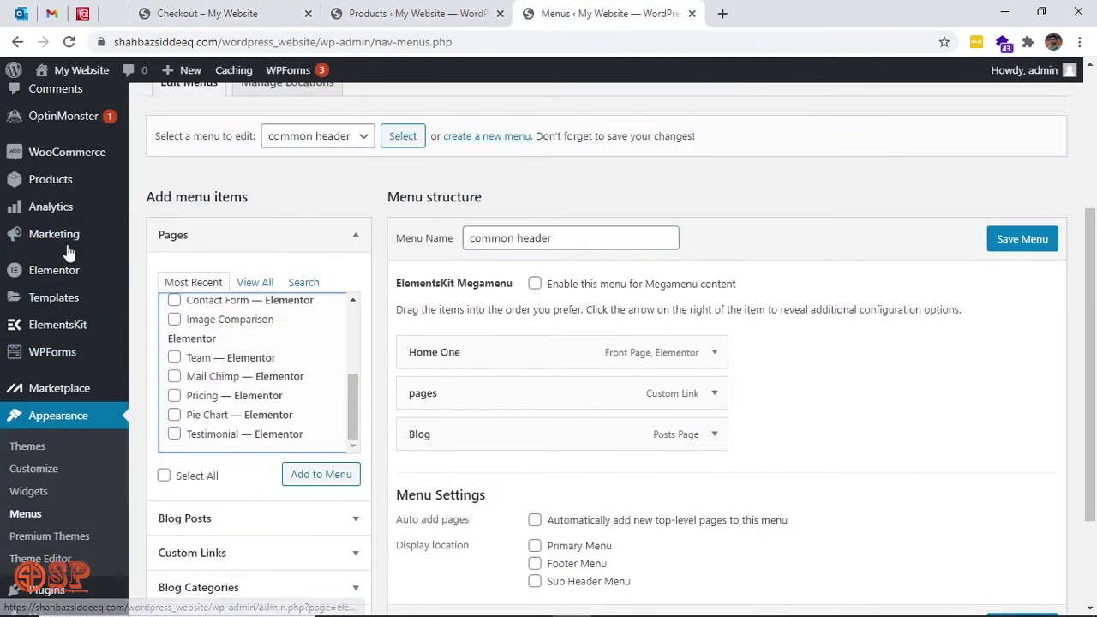
pyautogui.moveTo(90, 155)
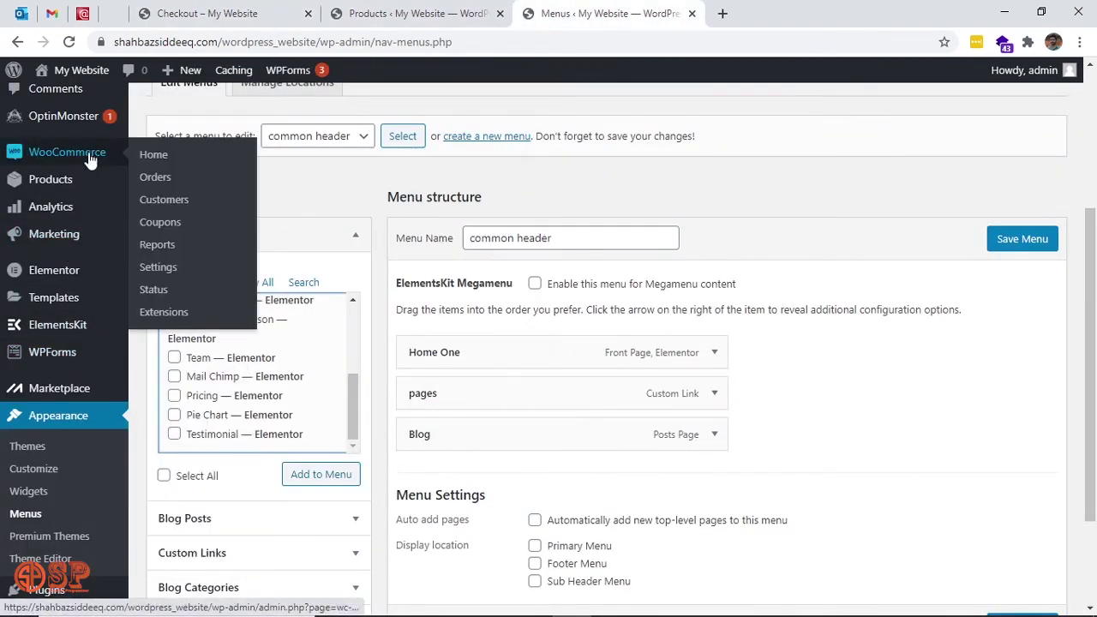
pyautogui.click(159, 268)
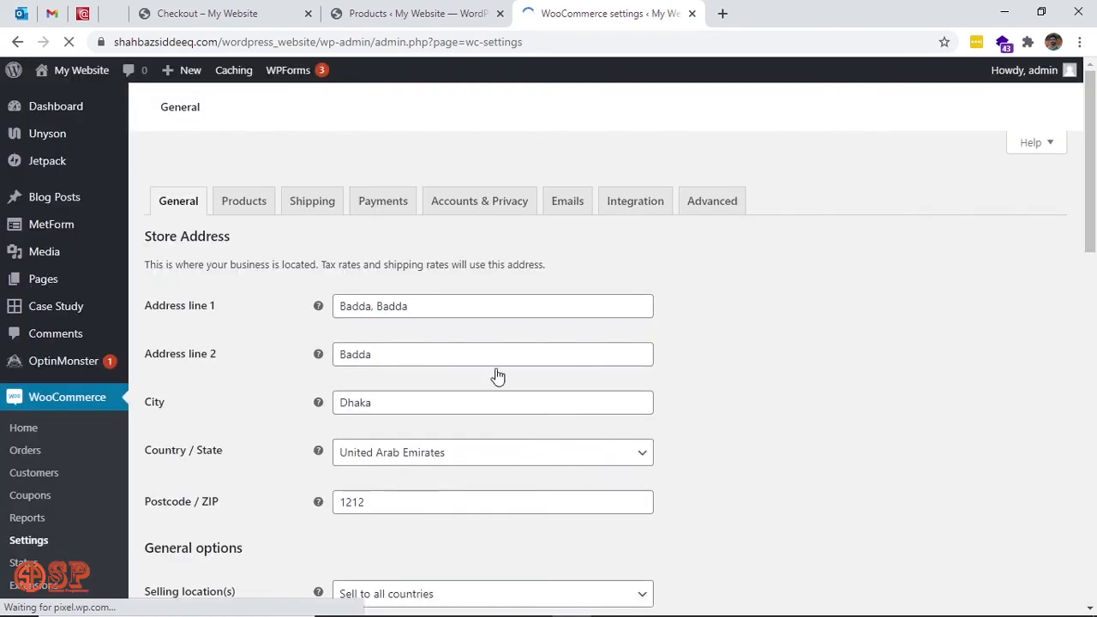
pyautogui.click(384, 212)
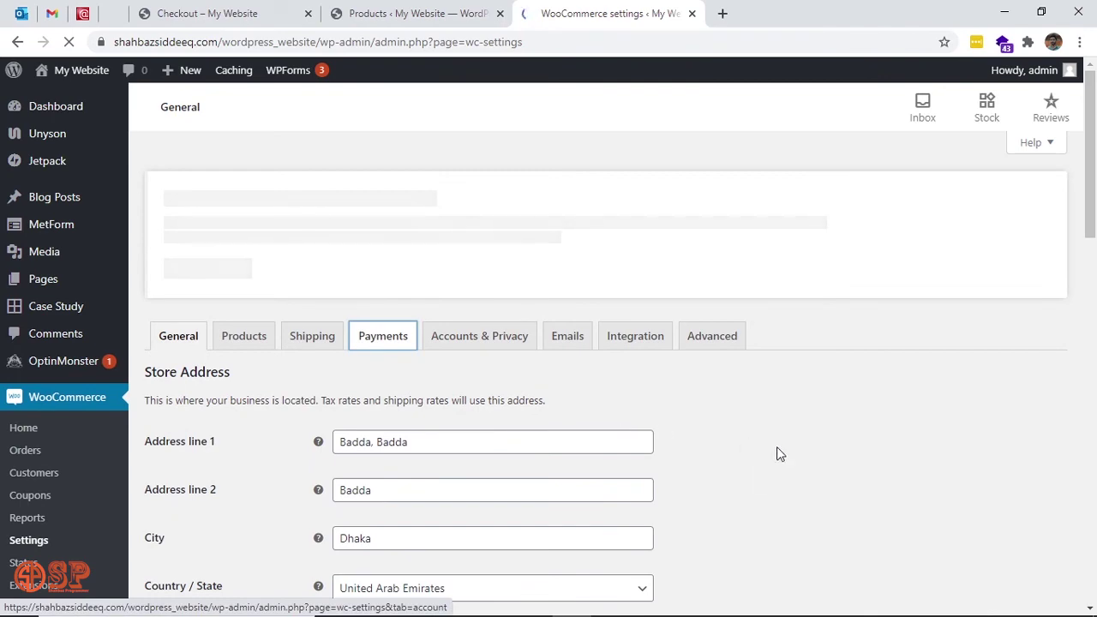
pyautogui.scroll(-6, 776, 453)
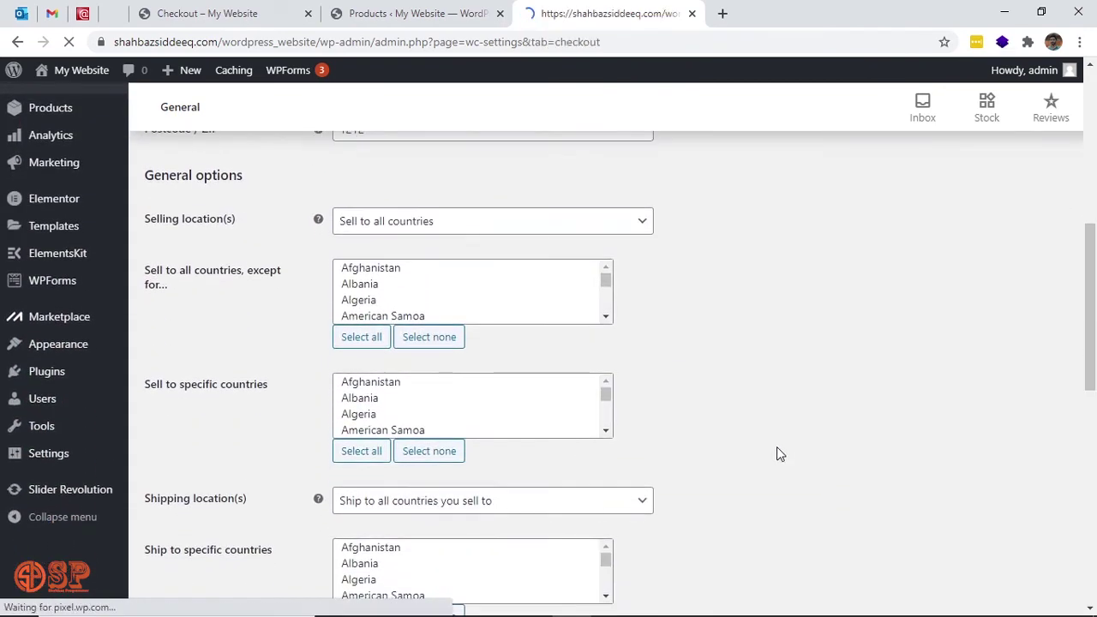
pyautogui.scroll(-8, 779, 453)
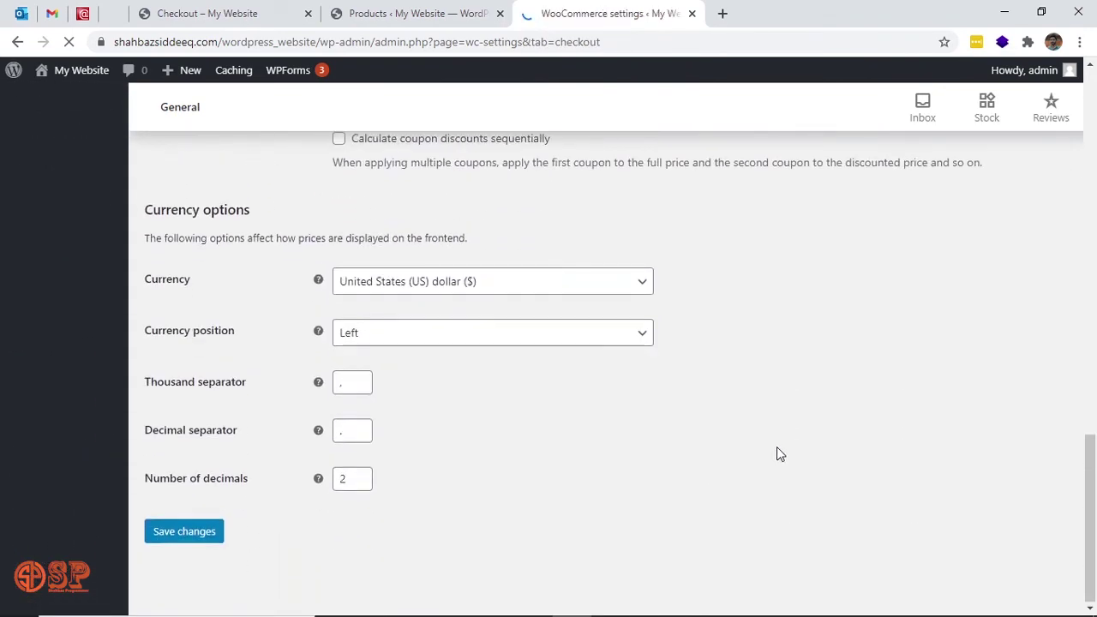
pyautogui.scroll(4, 777, 453)
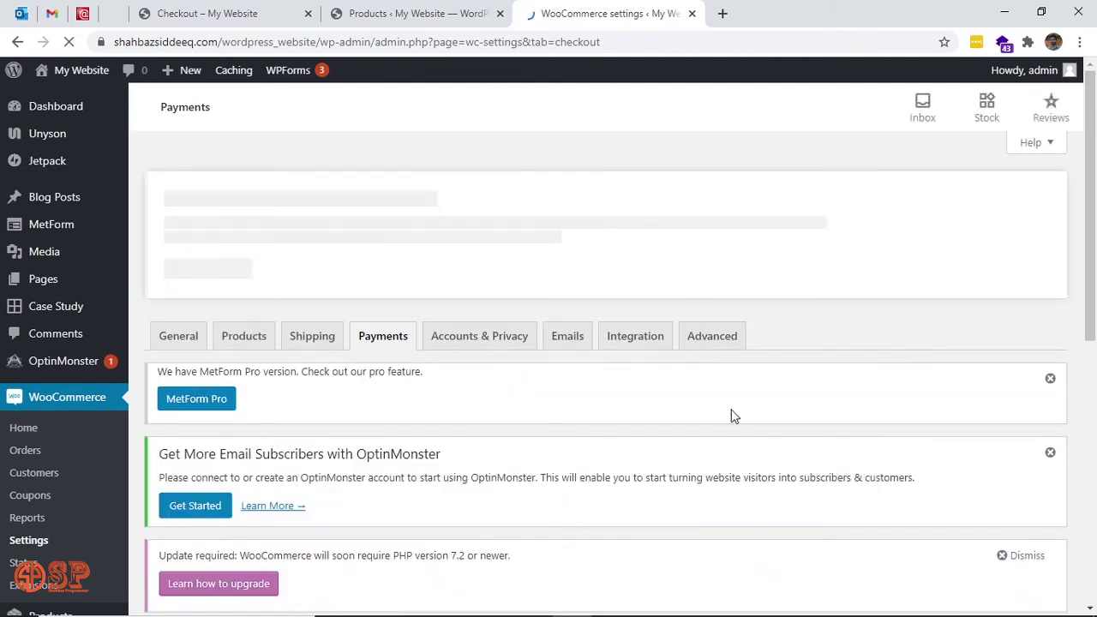
pyautogui.scroll(-3, 743, 417)
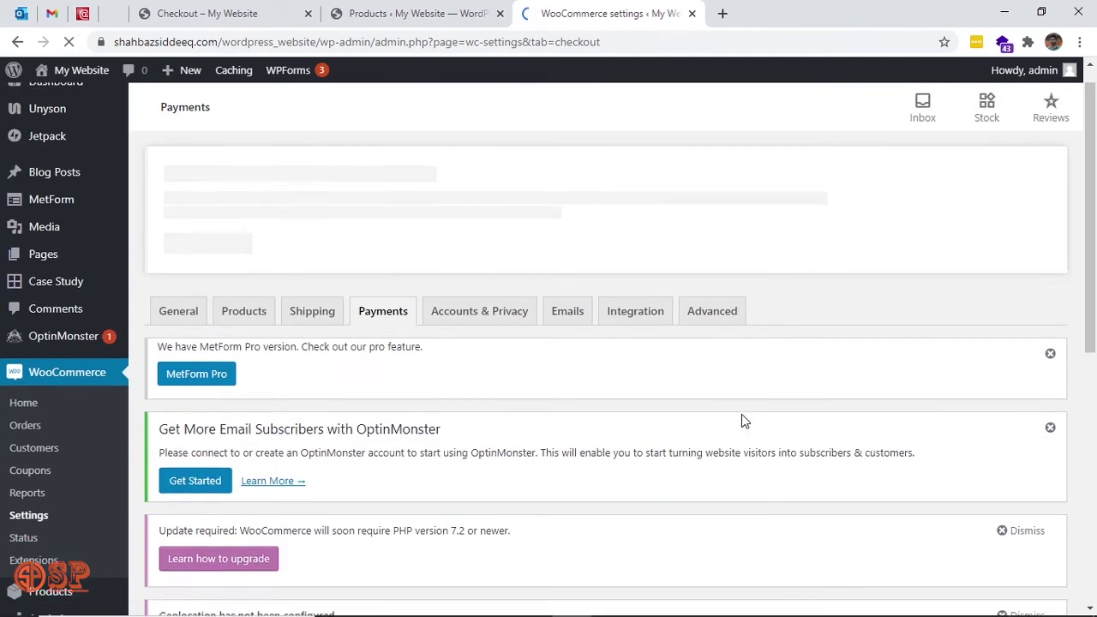
pyautogui.scroll(-3, 743, 420)
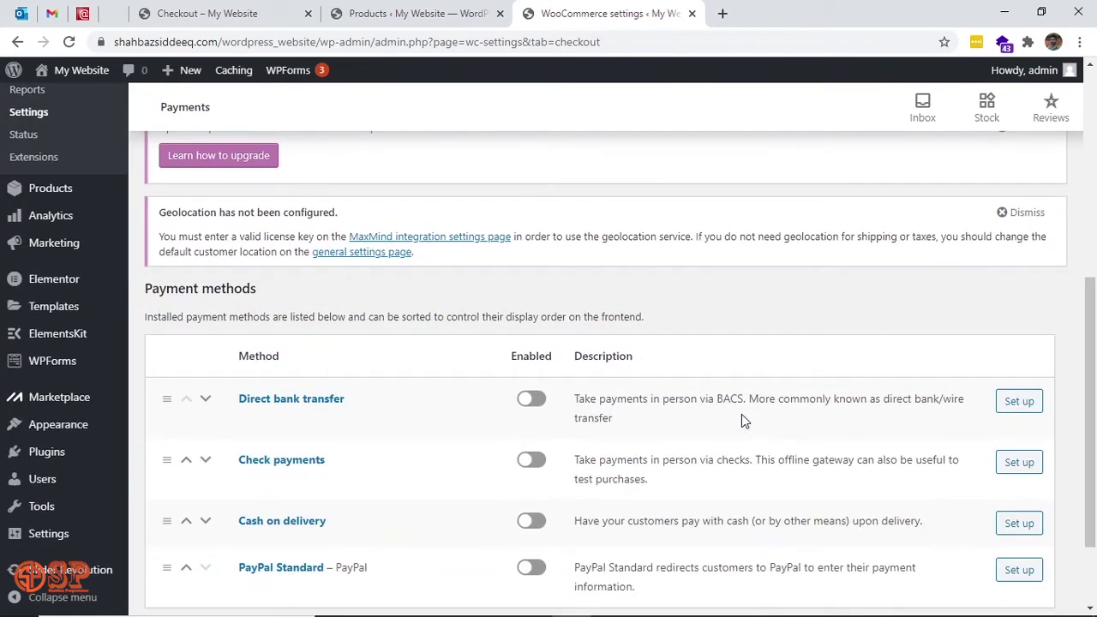
pyautogui.scroll(-2, 742, 417)
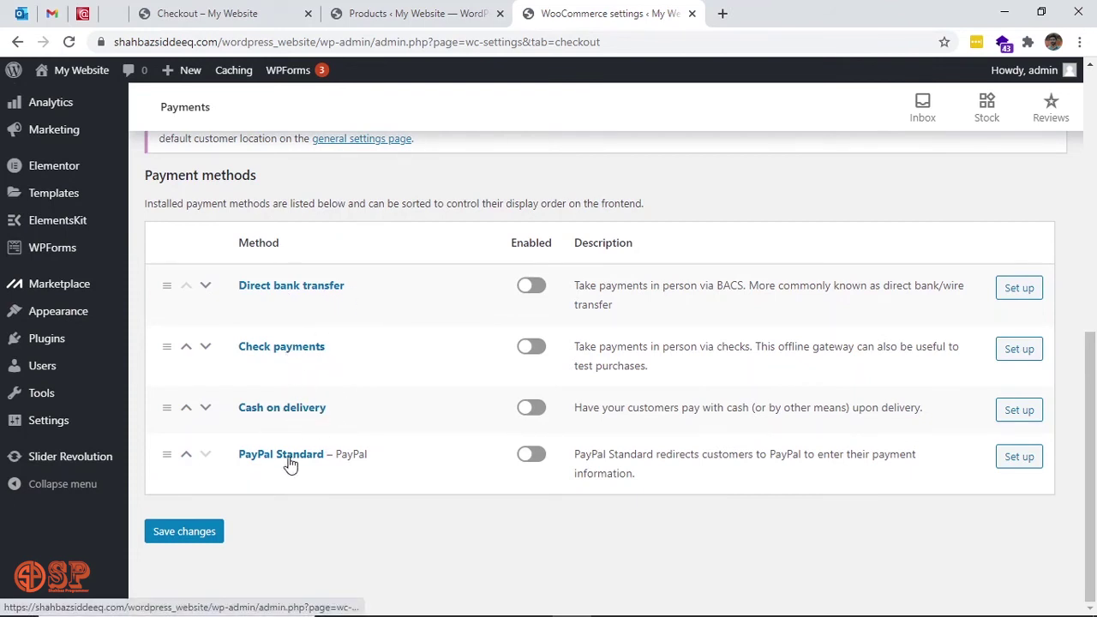
# Enable Direct bank transfer and Cash on delivery, then save the changes.
pyautogui.click(537, 288)
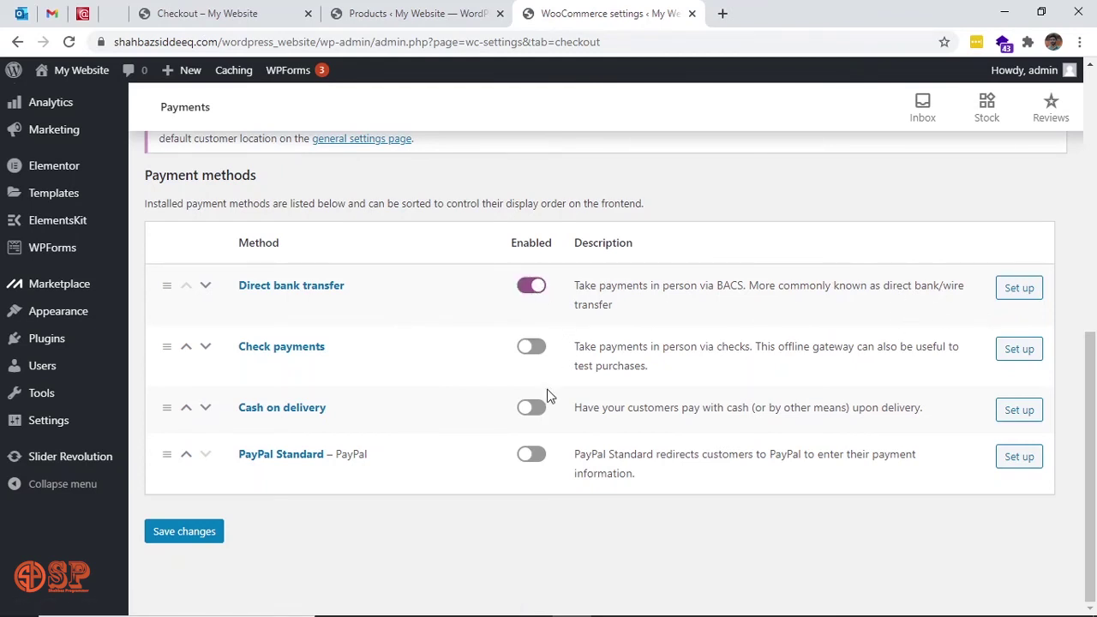
pyautogui.click(540, 415)
pyautogui.click(206, 532)
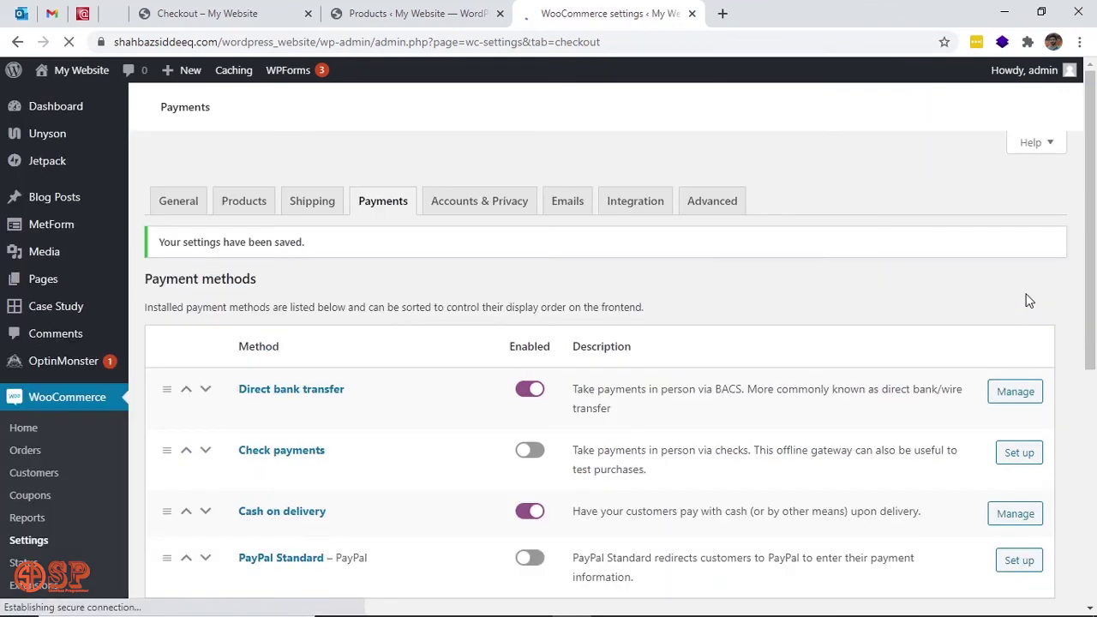
# Bring up the Direct bank transfer settings page.
pyautogui.click(1018, 399)
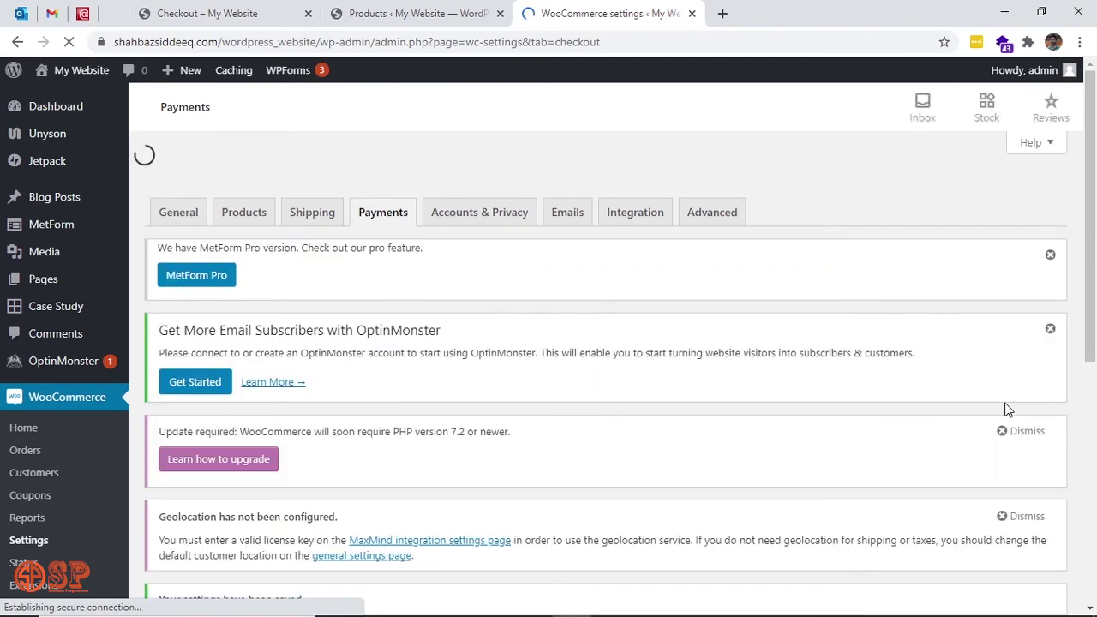
pyautogui.scroll(-4, 866, 412)
pyautogui.scroll(-2, 866, 413)
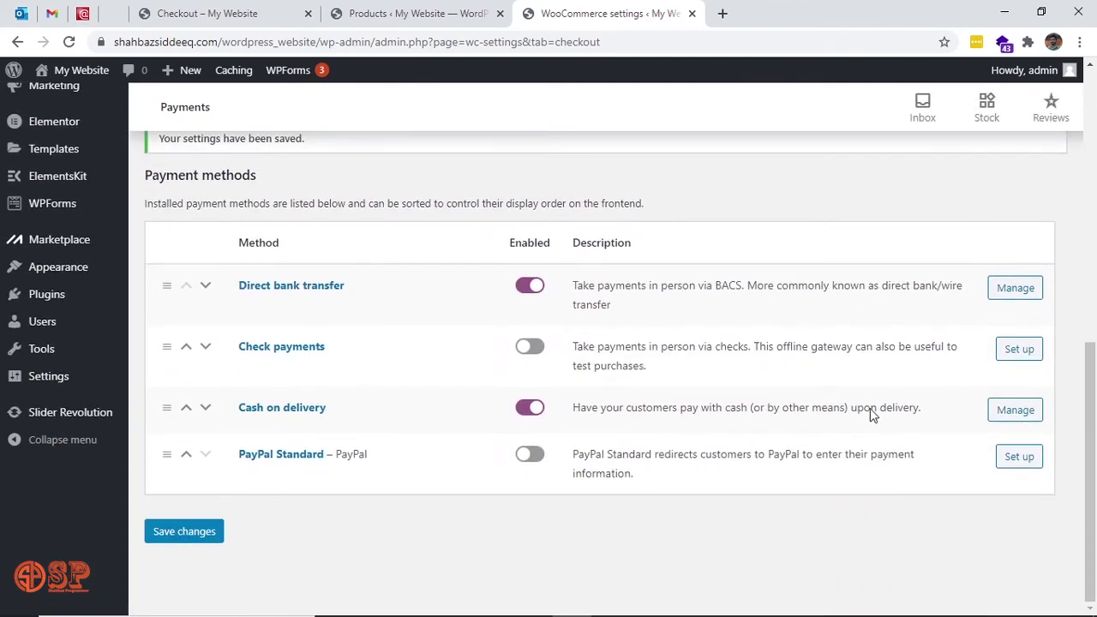
pyautogui.click(1016, 290)
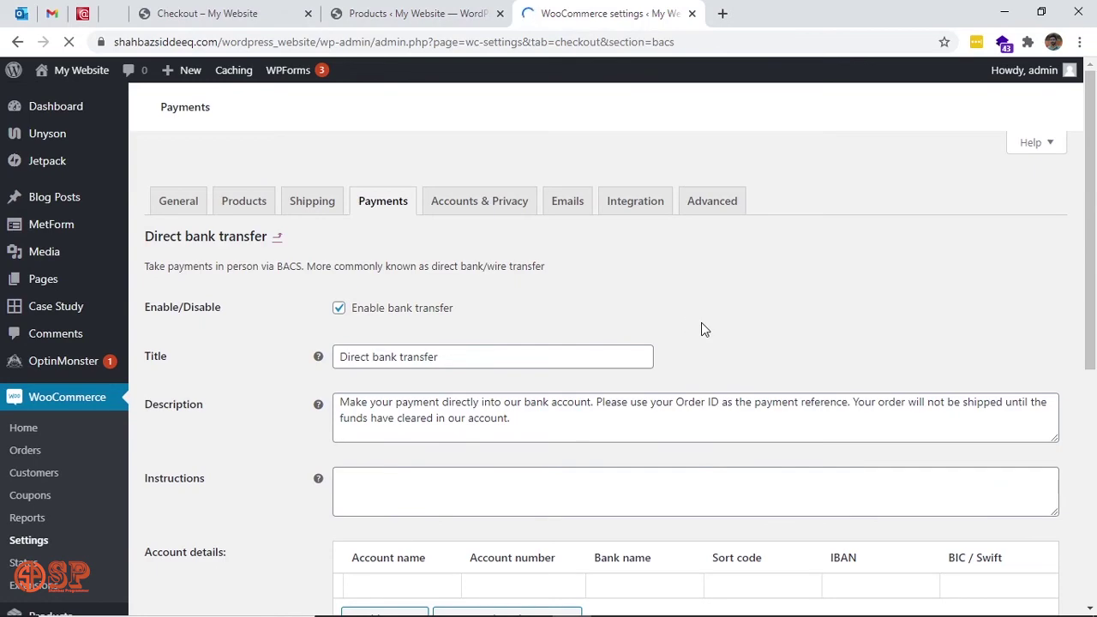
# Change the bank transfer title to 'Account Tittle'.
pyautogui.scroll(-1, 701, 326)
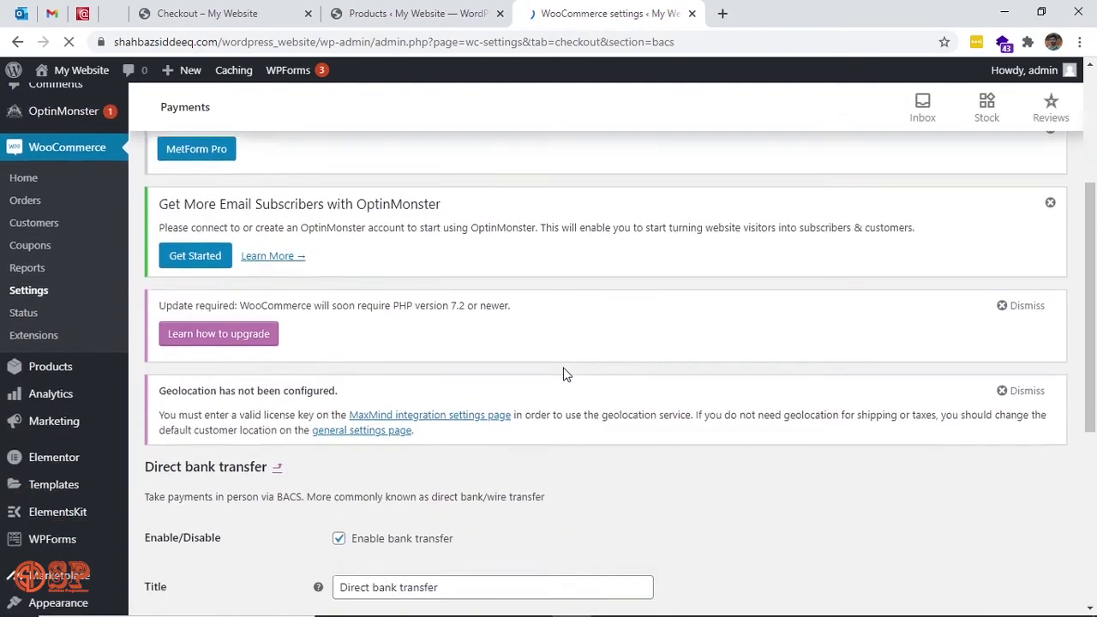
pyautogui.scroll(-3, 564, 373)
pyautogui.tripleClick(460, 328)
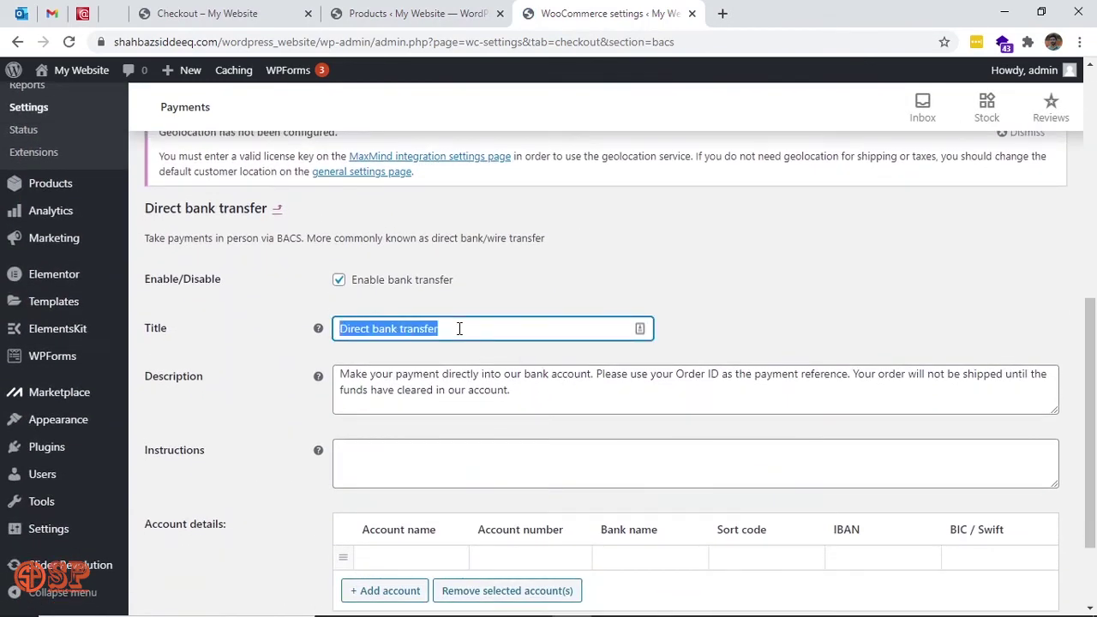
pyautogui.write('Acco')
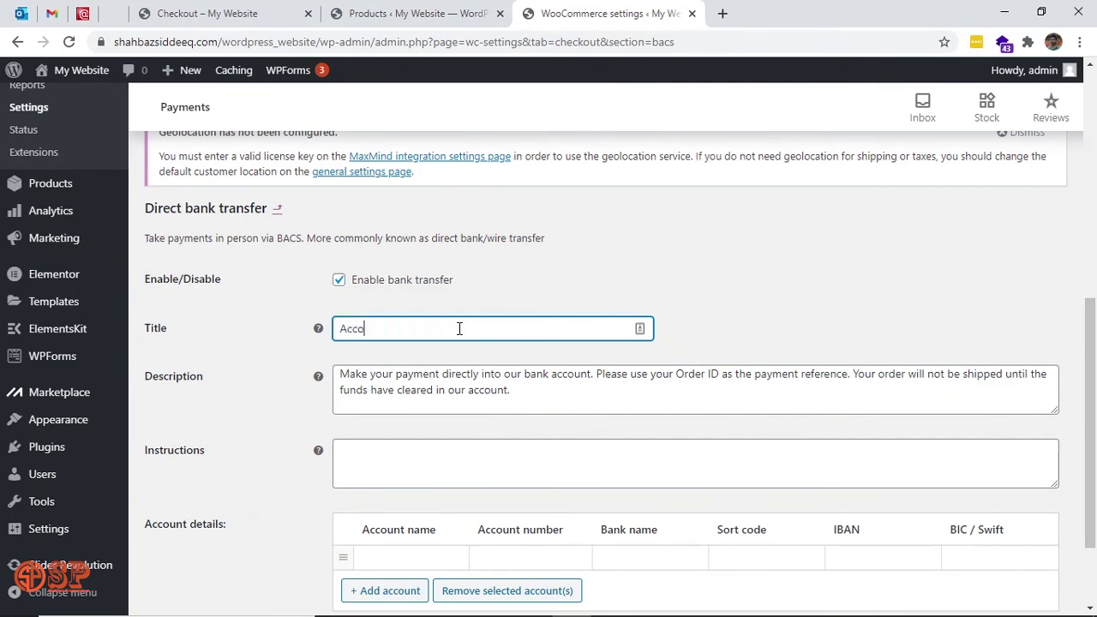
pyautogui.write('unt Tittle')
# Enter the account holder name, account number, bank ABC and sort code 0900, then save.
pyautogui.moveTo(523, 392); pyautogui.dragTo(347, 378)
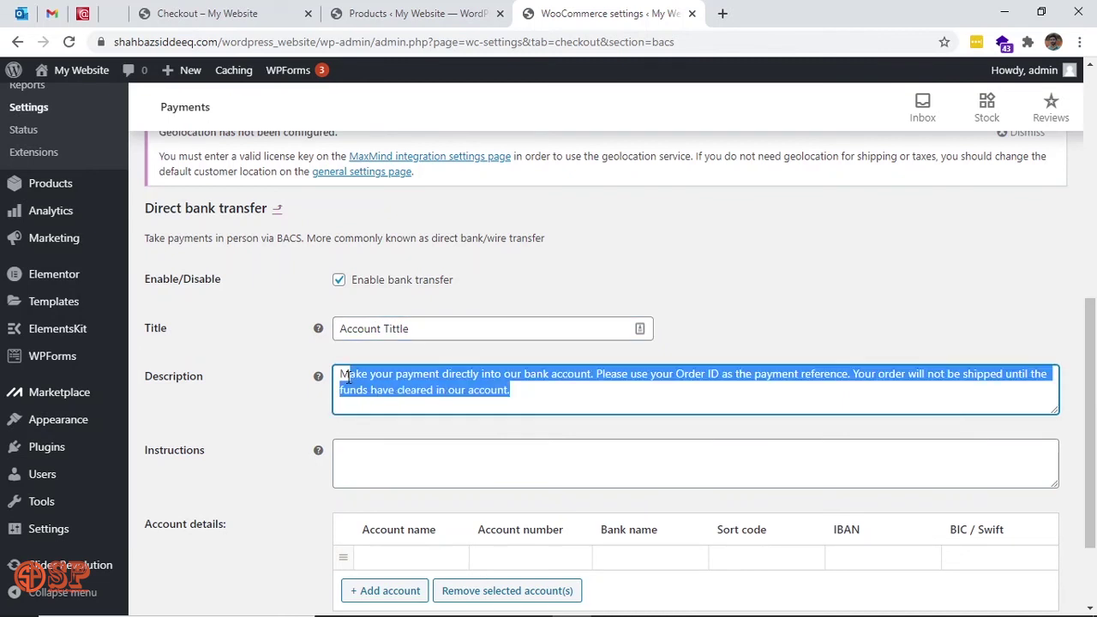
pyautogui.scroll(-1, 404, 469)
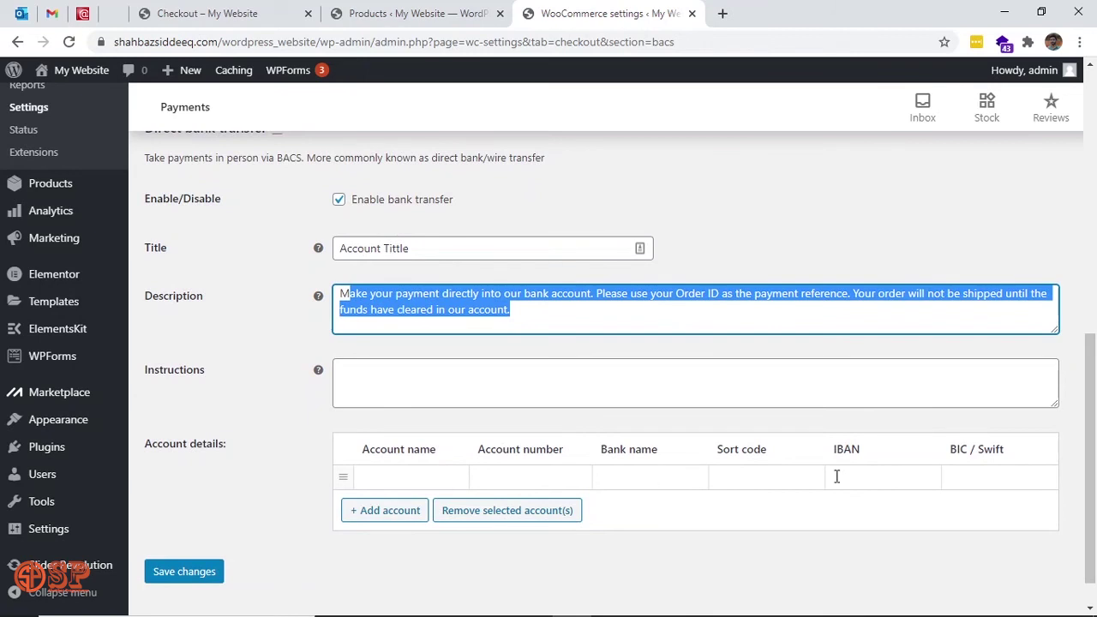
pyautogui.click(524, 296)
pyautogui.click(412, 480)
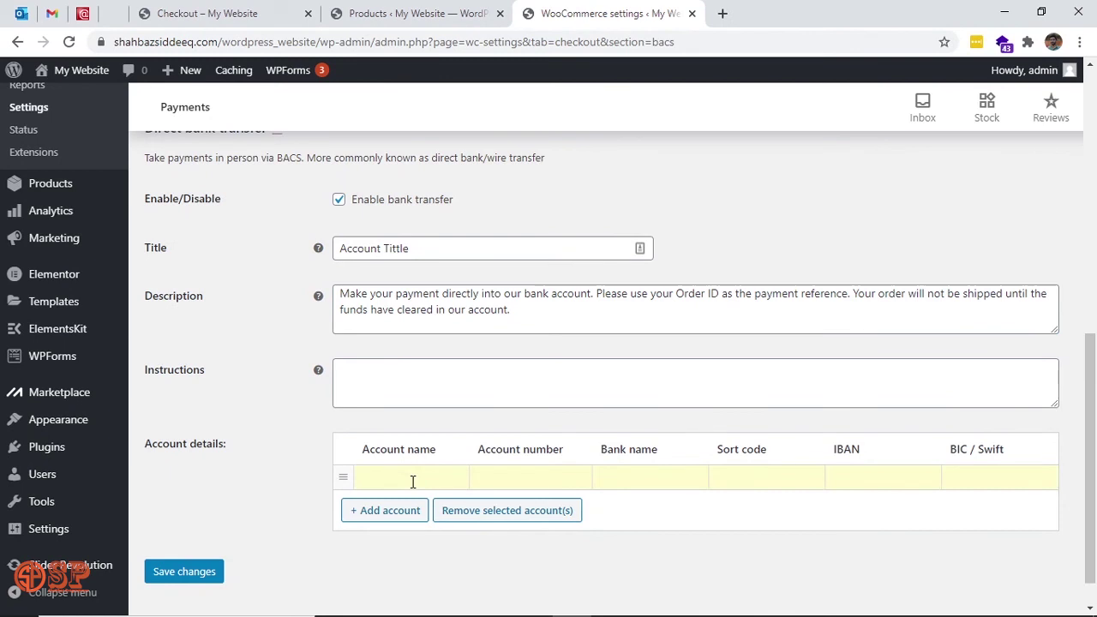
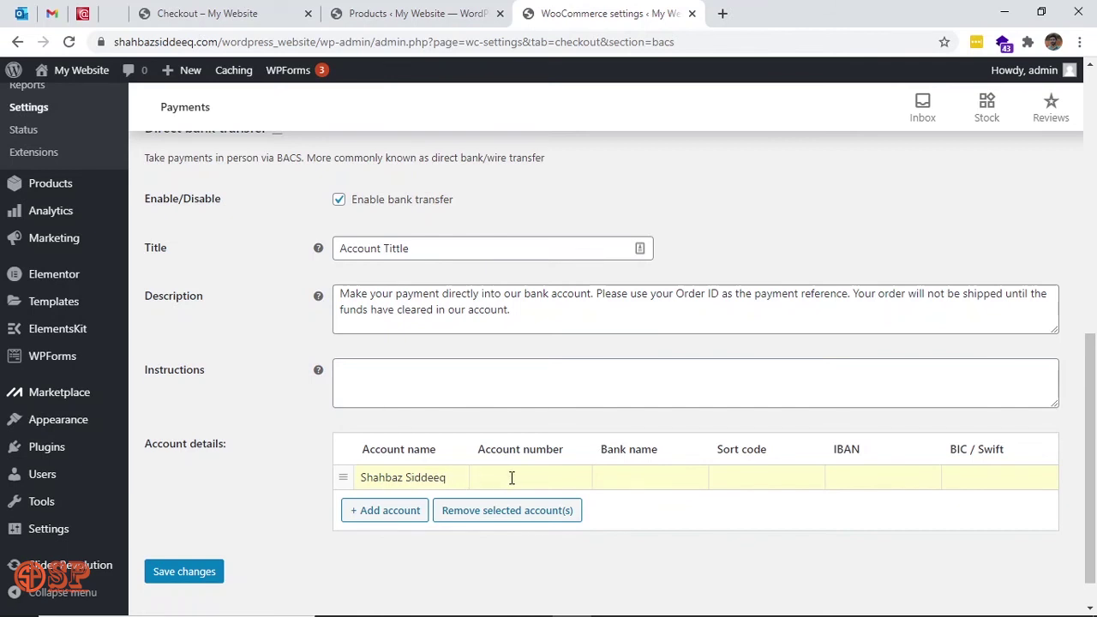
pyautogui.write('123456')
pyautogui.write('789')
pyautogui.write('ABC')
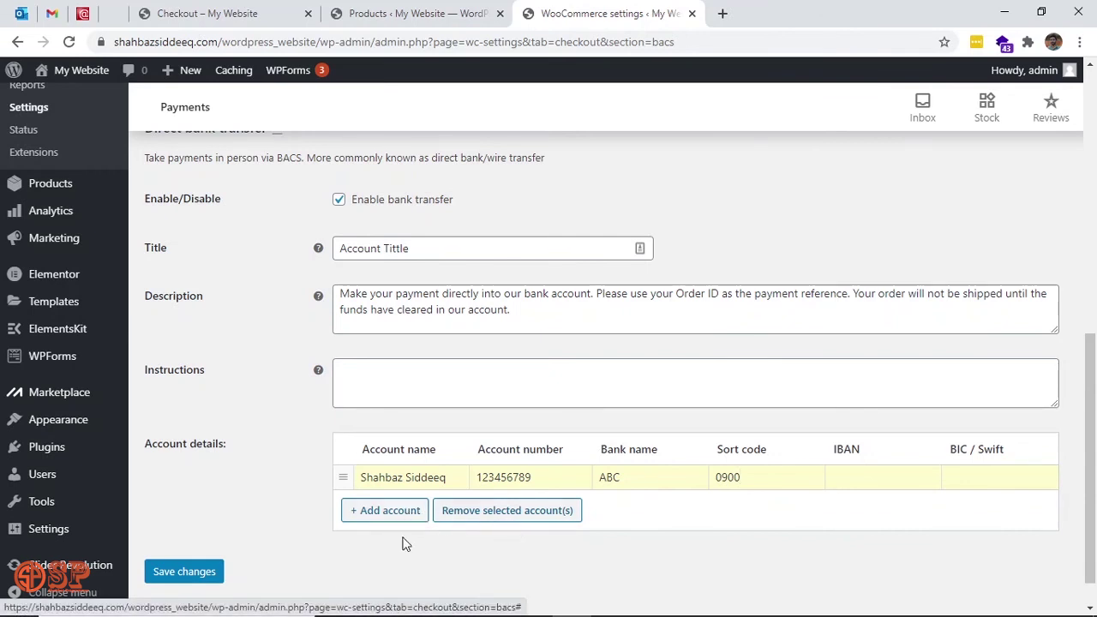
pyautogui.click(193, 579)
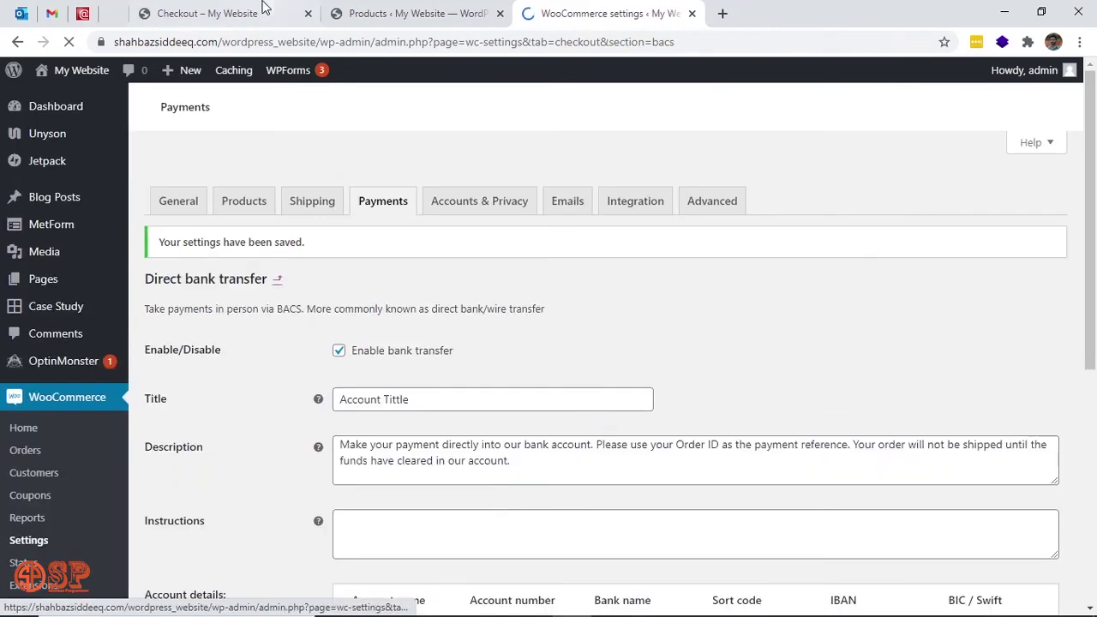
# Reload the checkout page so it offers Account Tittle and Cash on delivery payments.
pyautogui.click(264, 7)
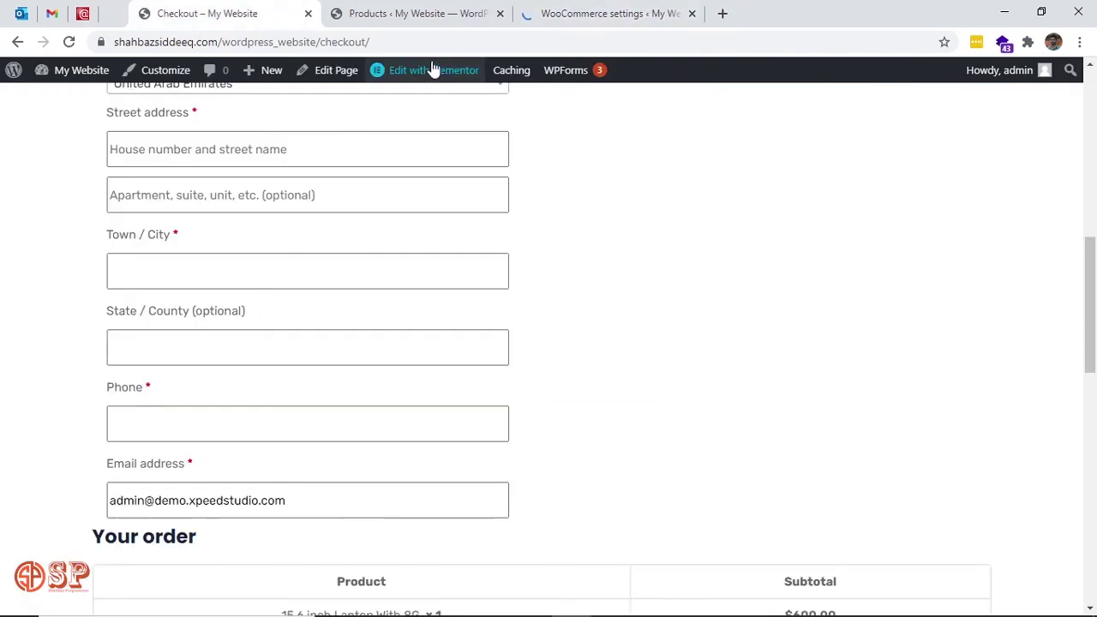
pyautogui.scroll(-5, 617, 390)
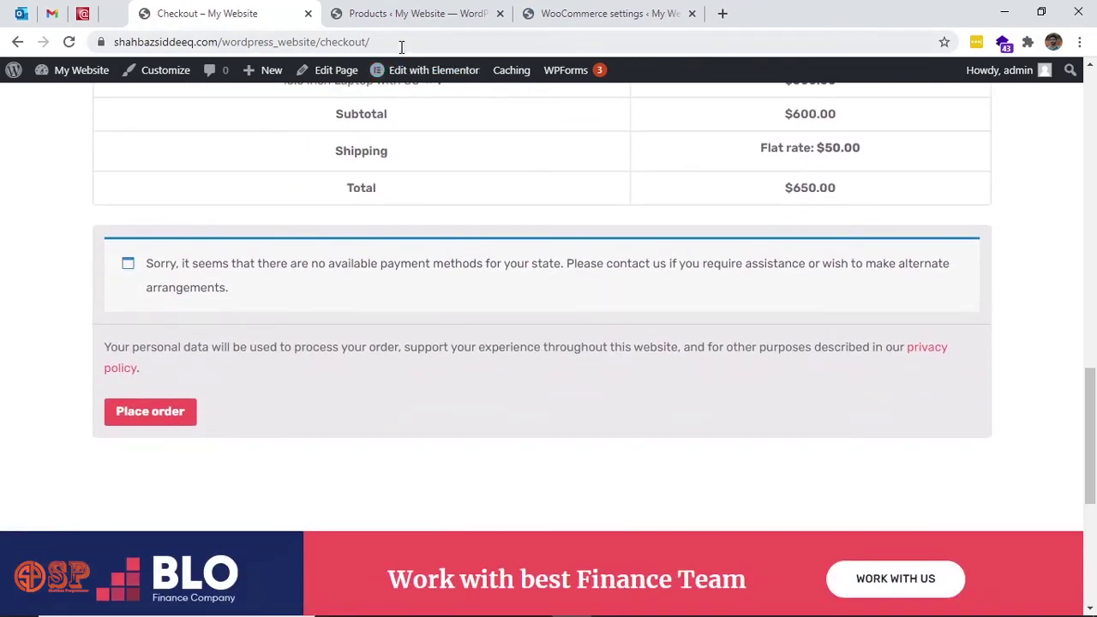
pyautogui.click(402, 45)
pyautogui.press('Return')
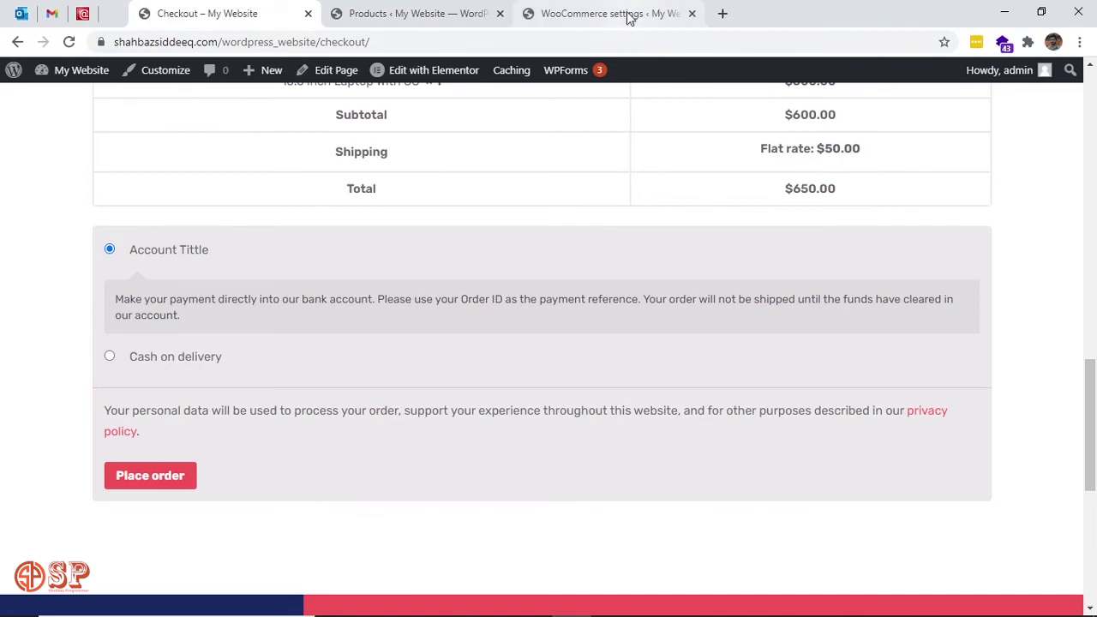
# Replace the 'Account Tittle' title with the copied 'Direct bank transfer' heading and save.
pyautogui.click(630, 18)
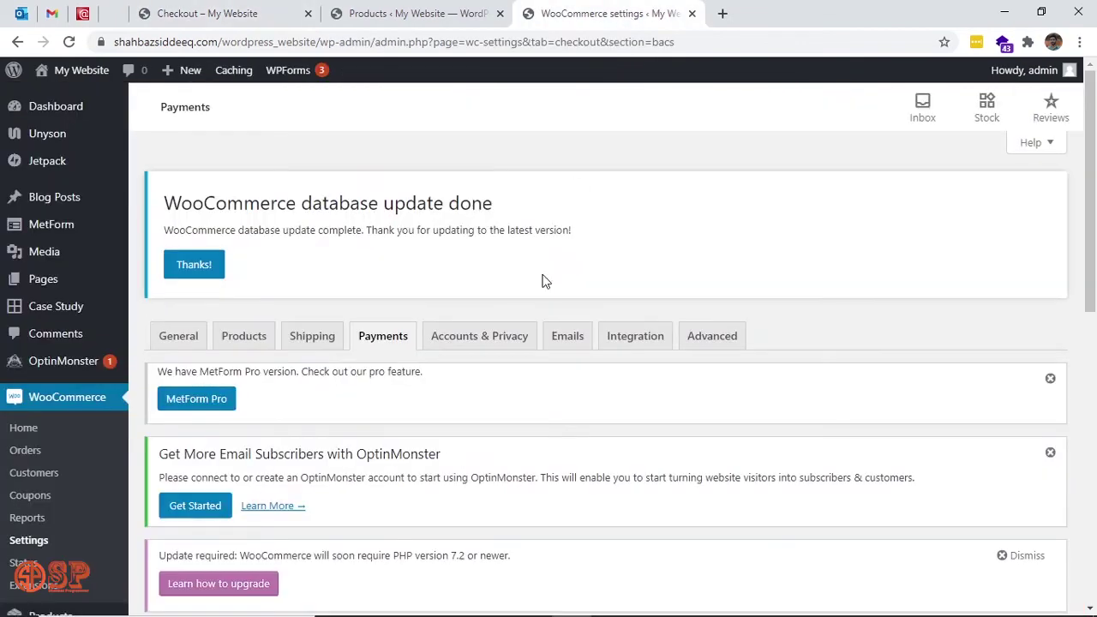
pyautogui.scroll(-2, 529, 416)
pyautogui.scroll(-2, 392, 470)
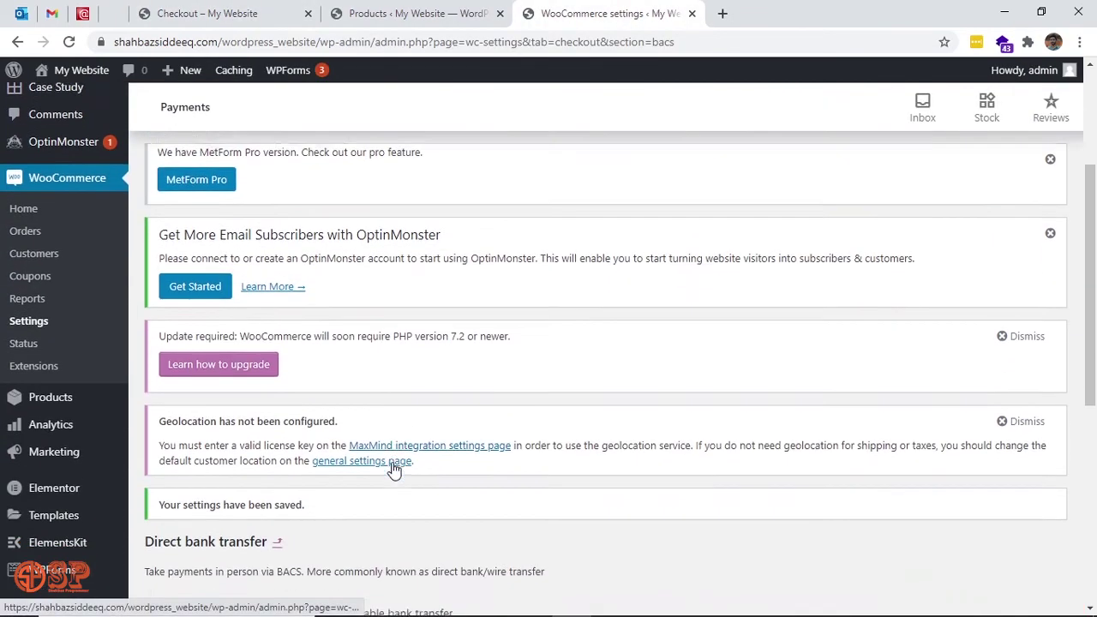
pyautogui.scroll(-2, 392, 470)
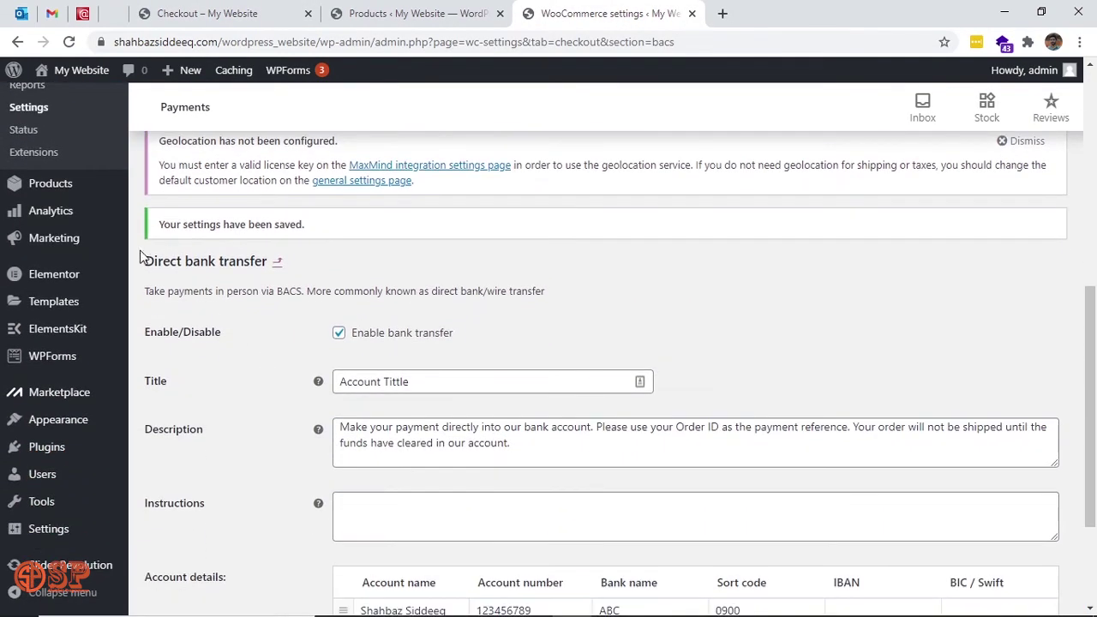
pyautogui.moveTo(147, 261); pyautogui.dragTo(266, 268)
pyautogui.hotkey('ctrl', 'c')
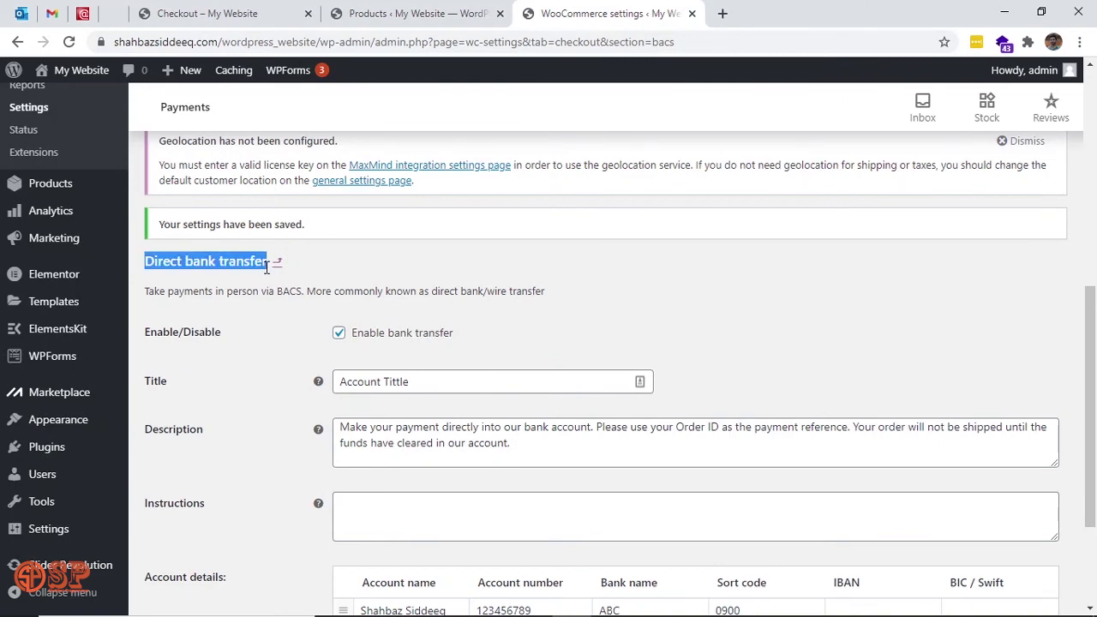
pyautogui.tripleClick(440, 386)
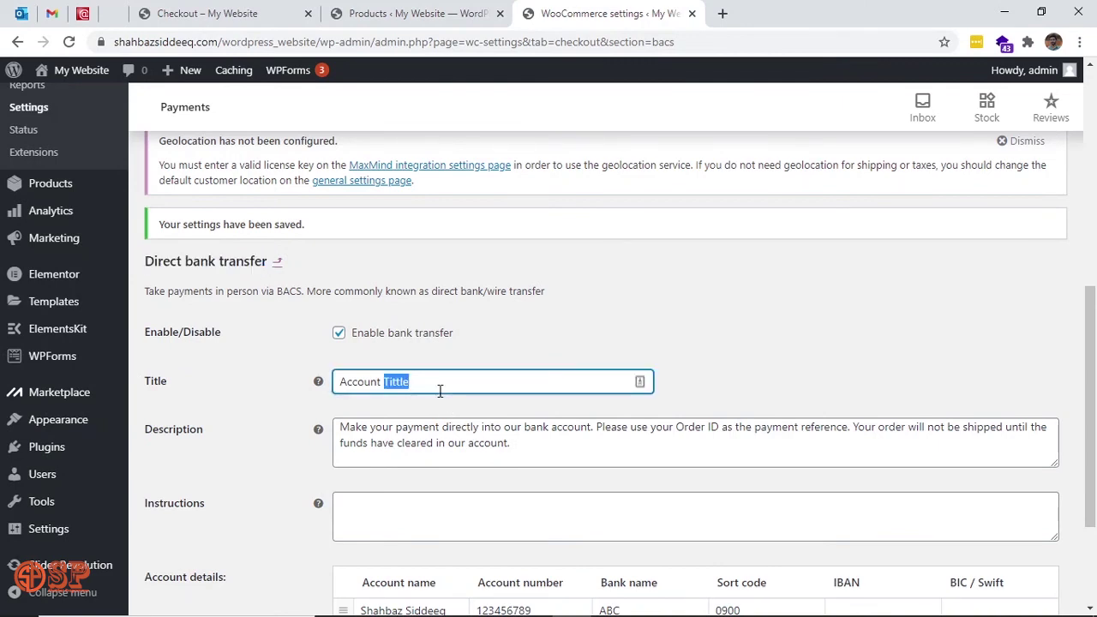
pyautogui.hotkey('ctrl', 'v')
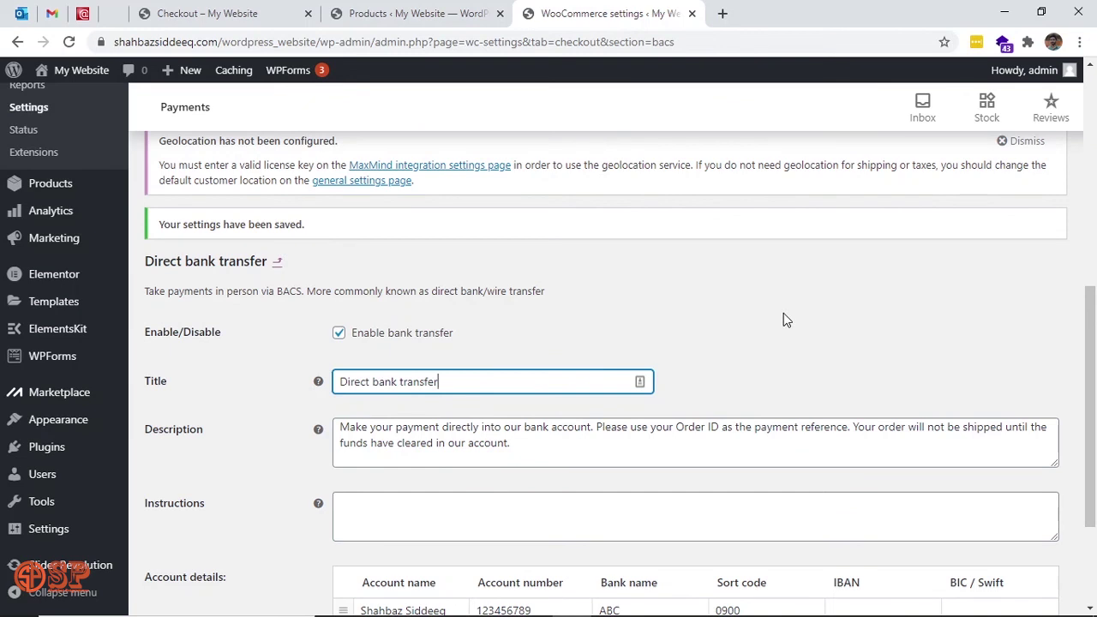
pyautogui.scroll(-2, 783, 314)
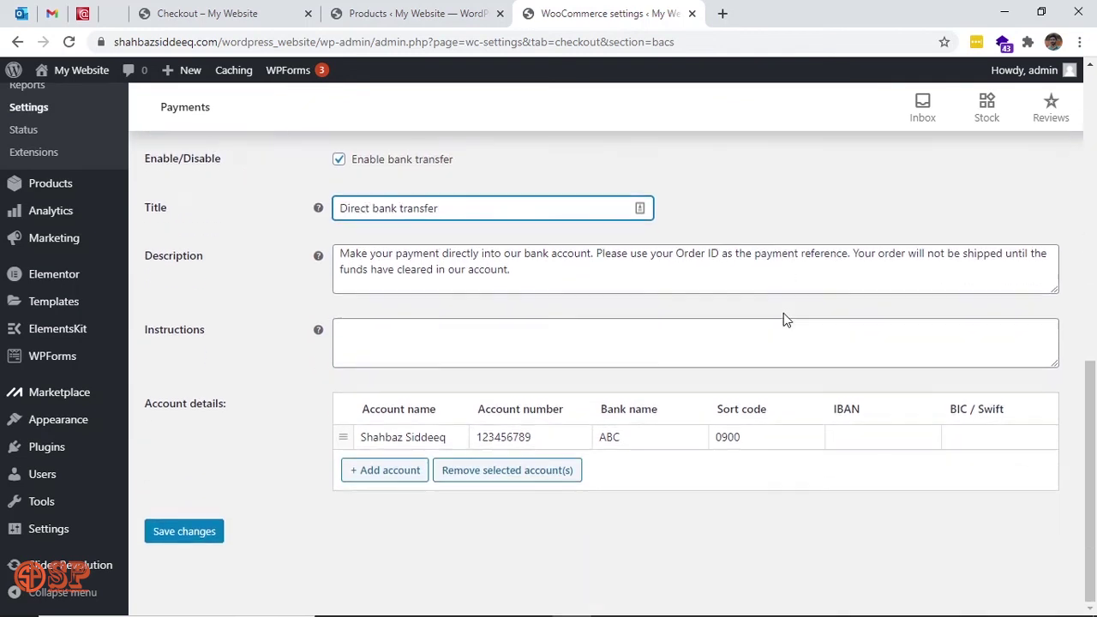
pyautogui.click(204, 535)
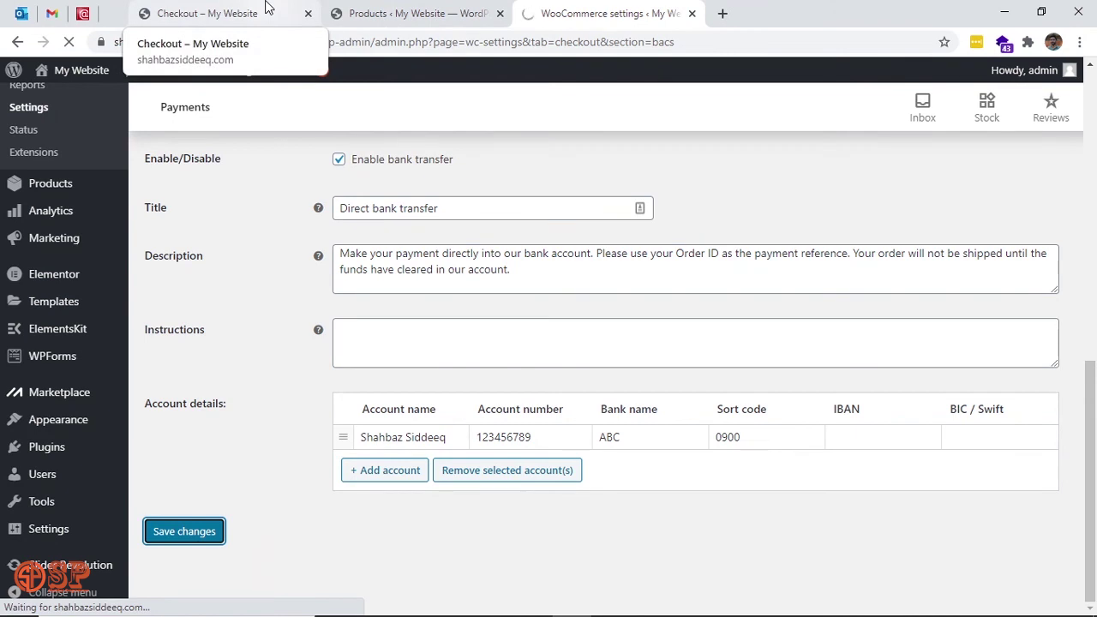
# Switch to the store's checkout tab and reload the checkout page.
pyautogui.click(266, 7)
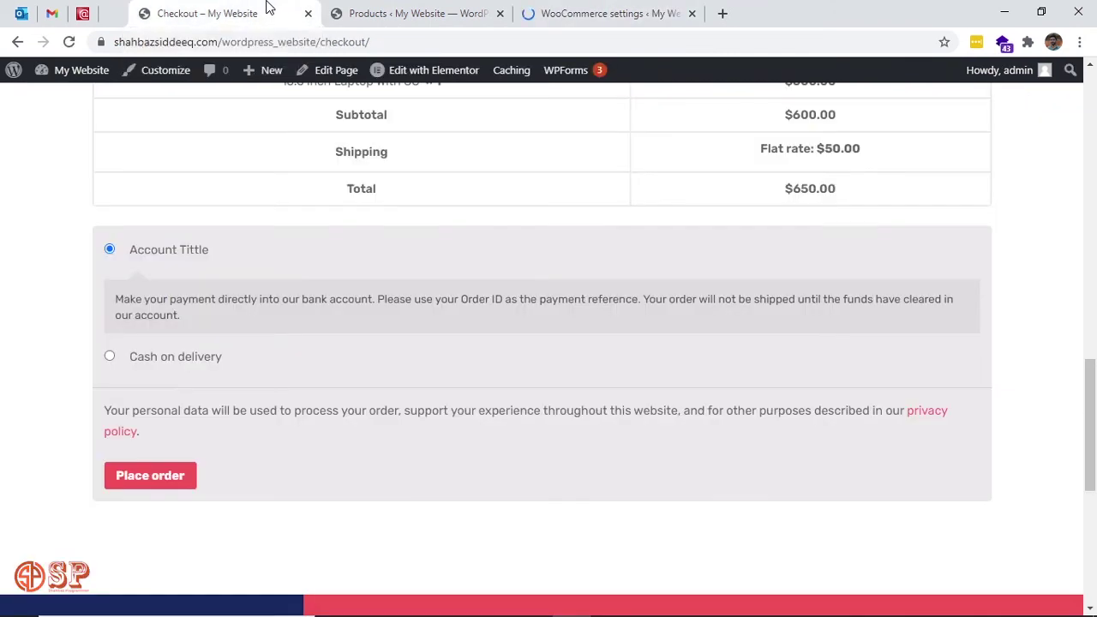
pyautogui.click(348, 33)
pyautogui.press('Return')
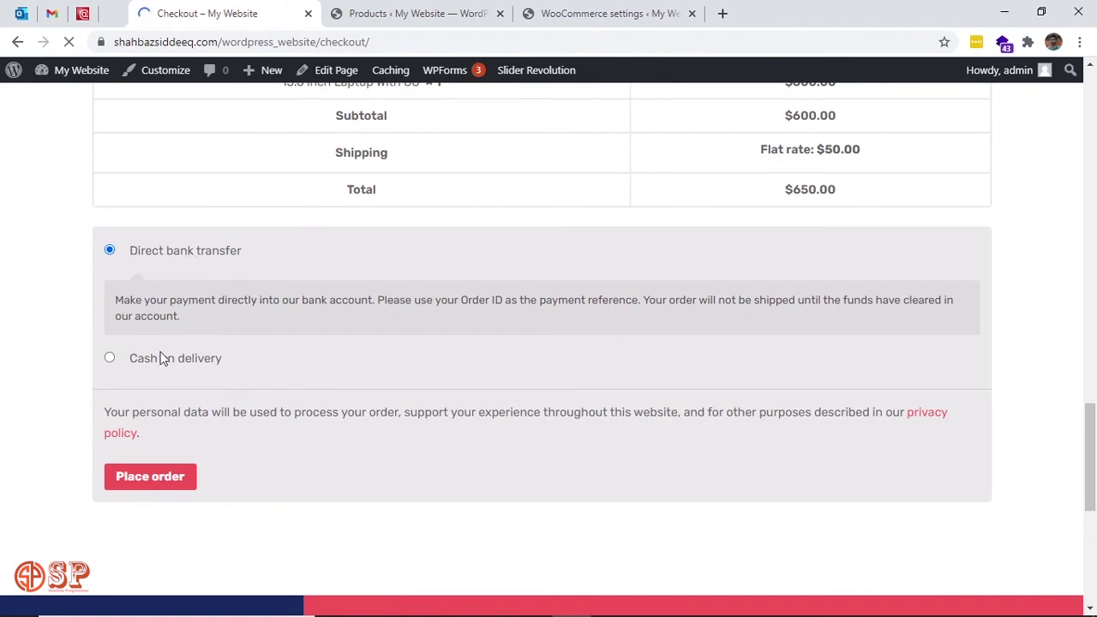
# Toggle payment to Cash on delivery, back to Direct bank transfer, and place the order.
pyautogui.click(109, 358)
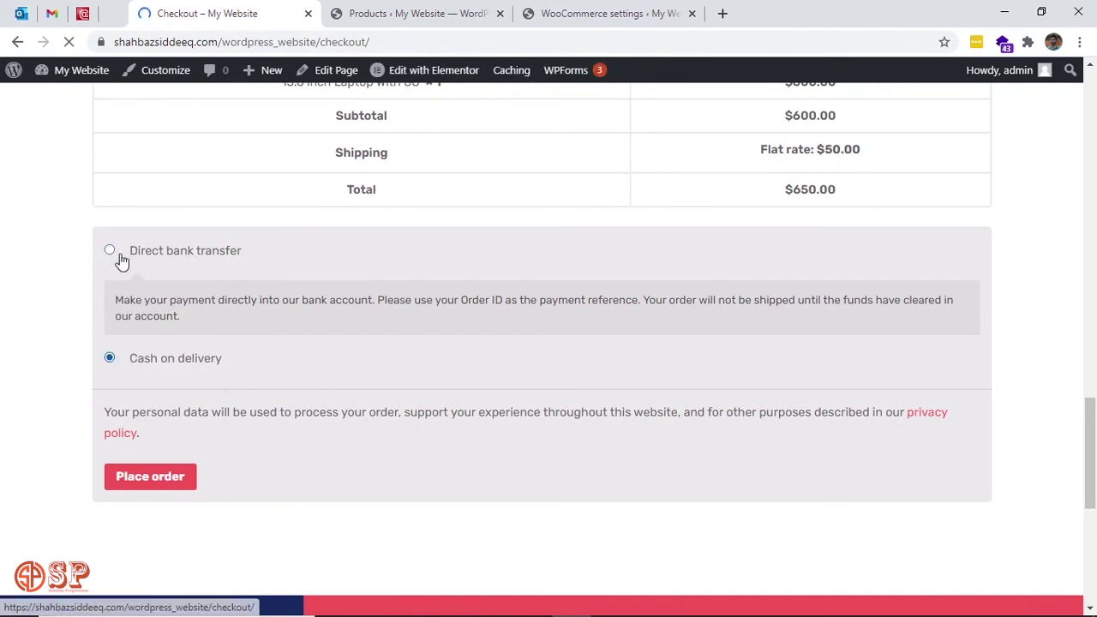
pyautogui.scroll(5, 110, 249)
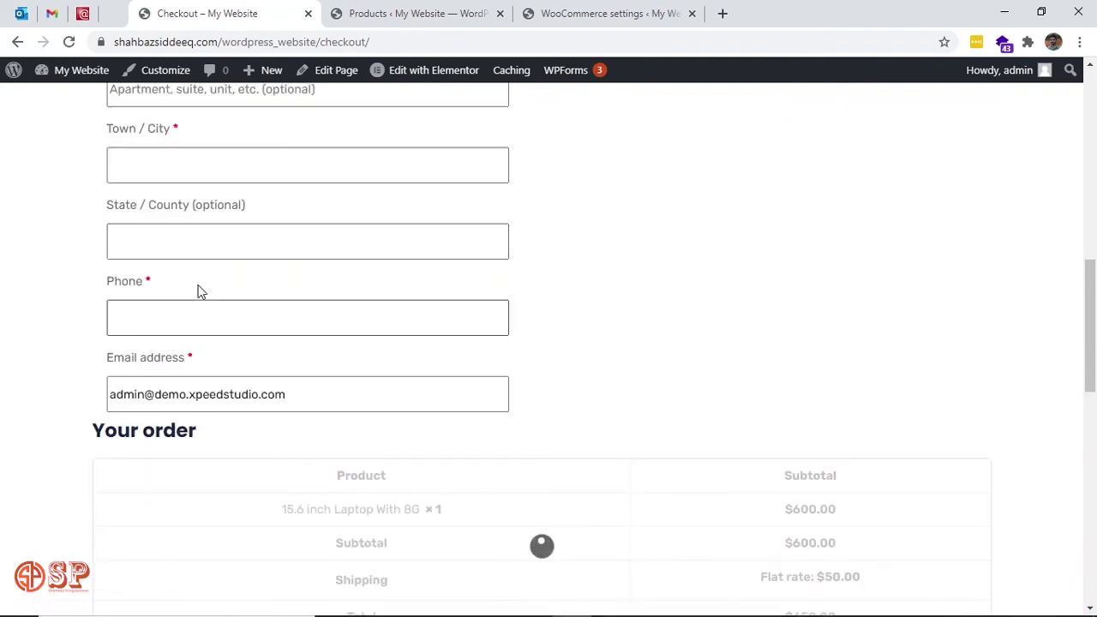
pyautogui.scroll(-10, 581, 373)
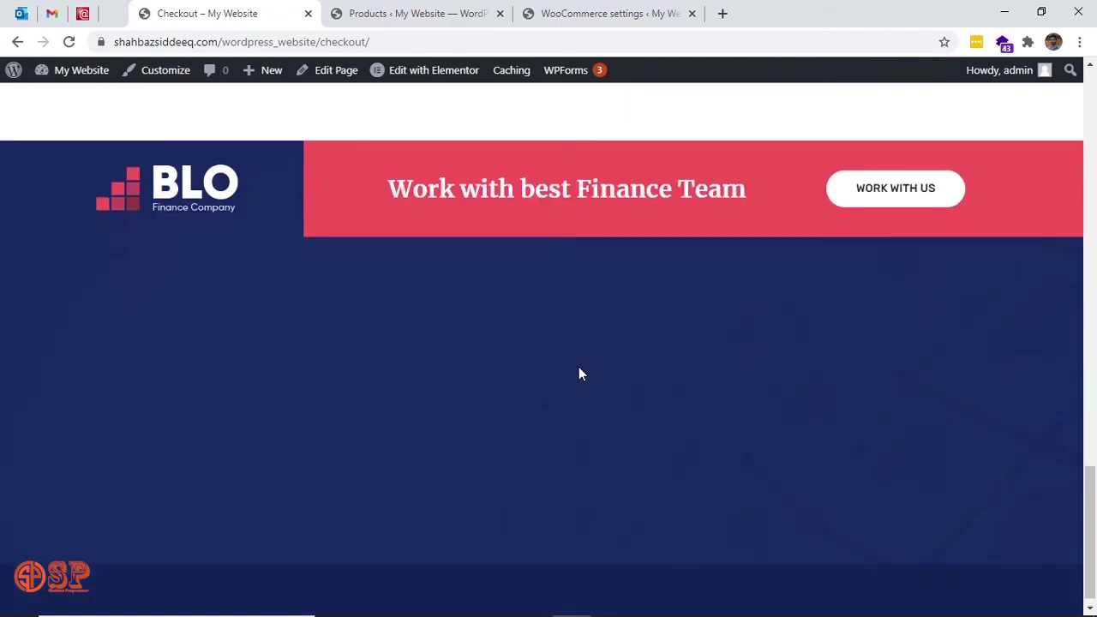
pyautogui.scroll(5, 581, 374)
pyautogui.scroll(2, 579, 374)
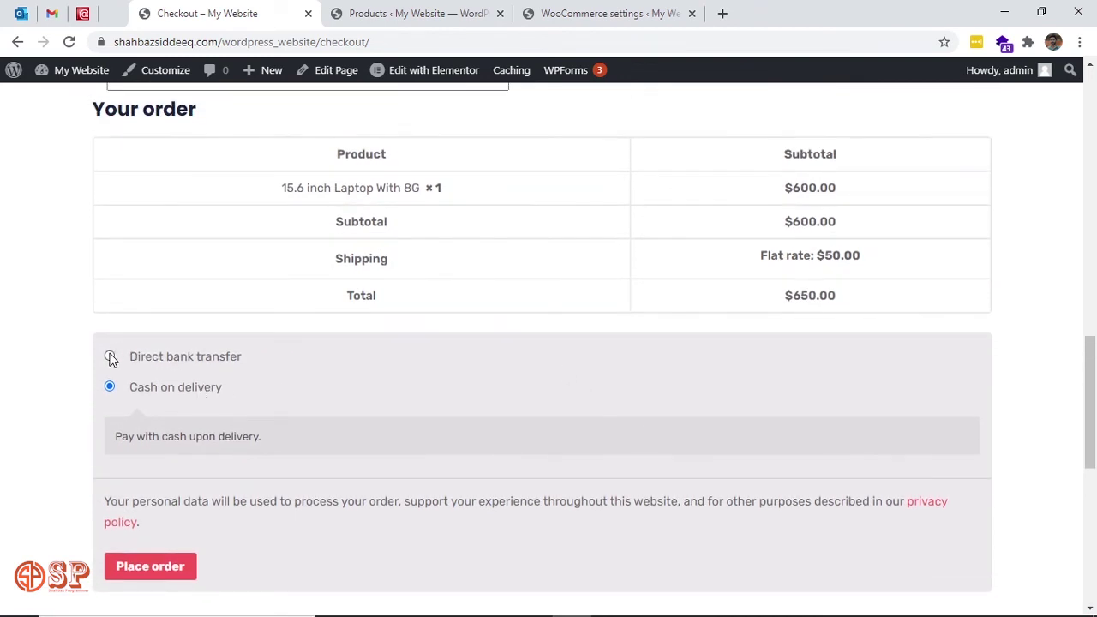
pyautogui.click(110, 358)
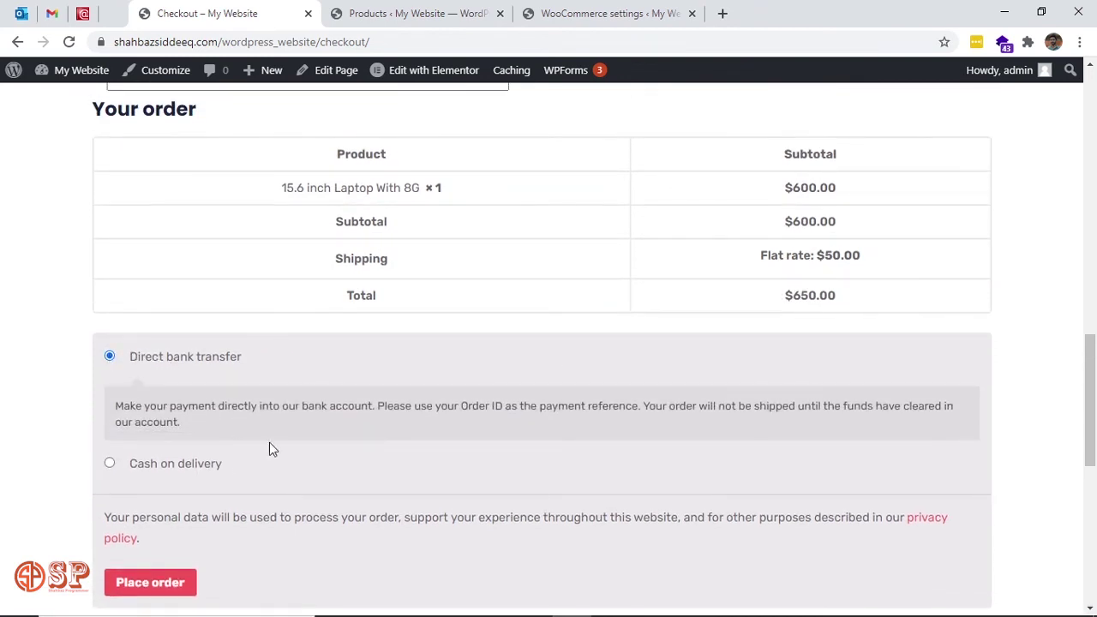
pyautogui.click(151, 584)
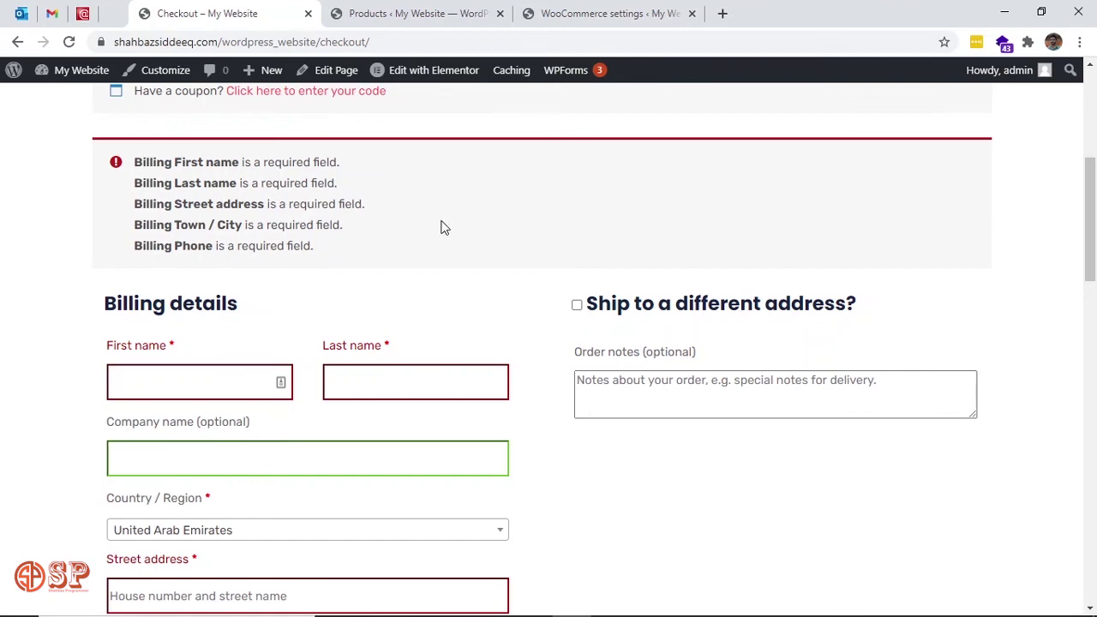
# Enter the billing first name and last name.
pyautogui.scroll(-2, 444, 227)
pyautogui.scroll(4, 444, 227)
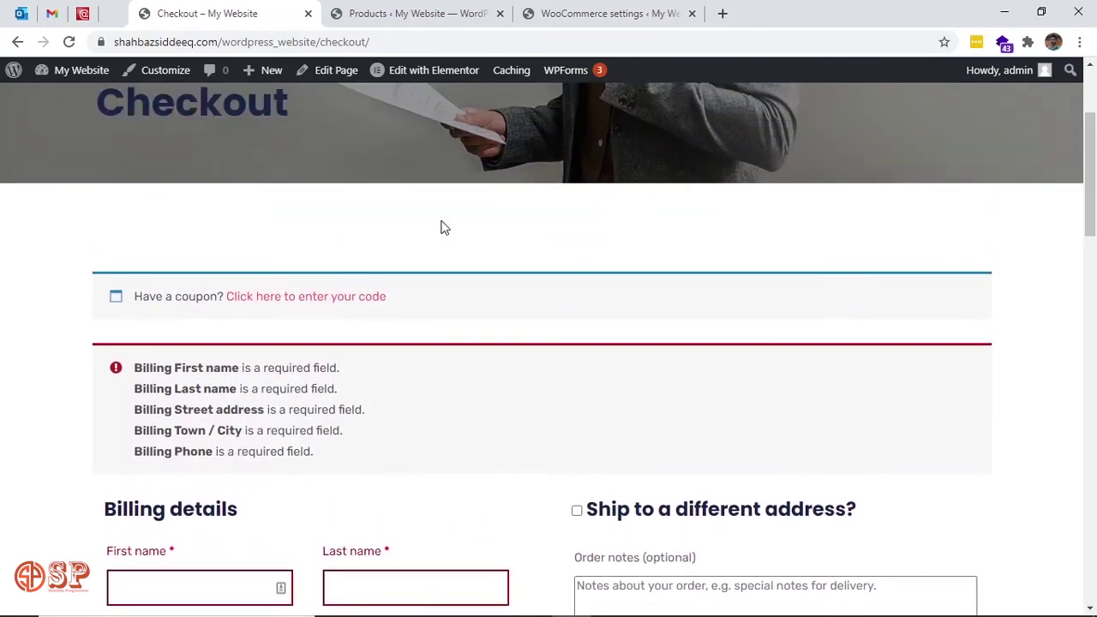
pyautogui.scroll(-5, 444, 228)
pyautogui.scroll(-3, 442, 222)
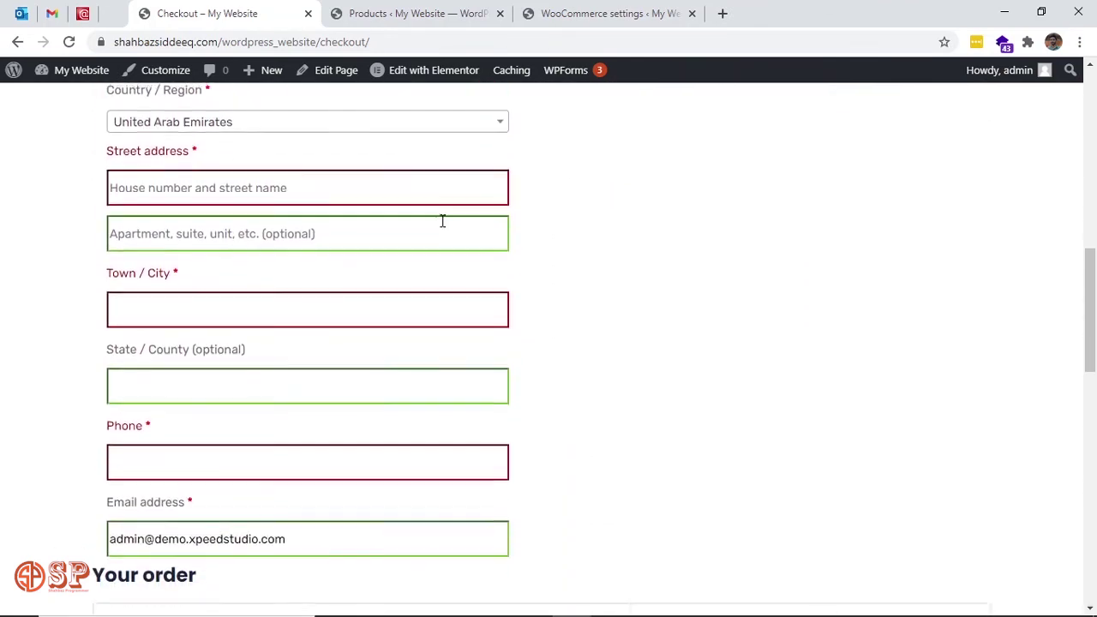
pyautogui.scroll(3, 443, 221)
pyautogui.click(234, 226)
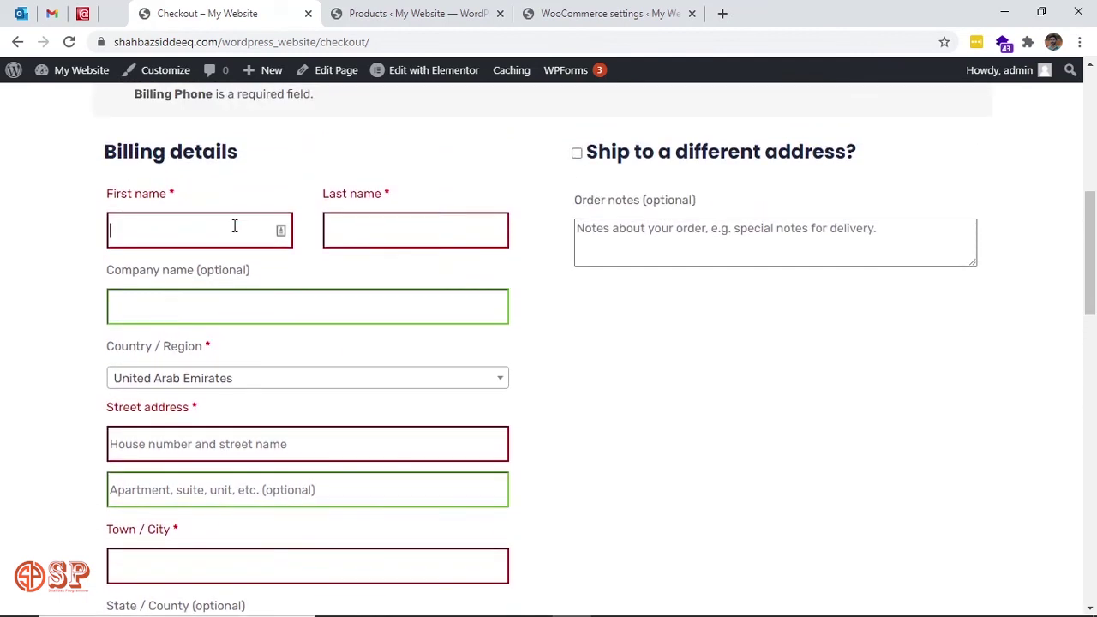
pyautogui.write('abc')
pyautogui.press('Tab')
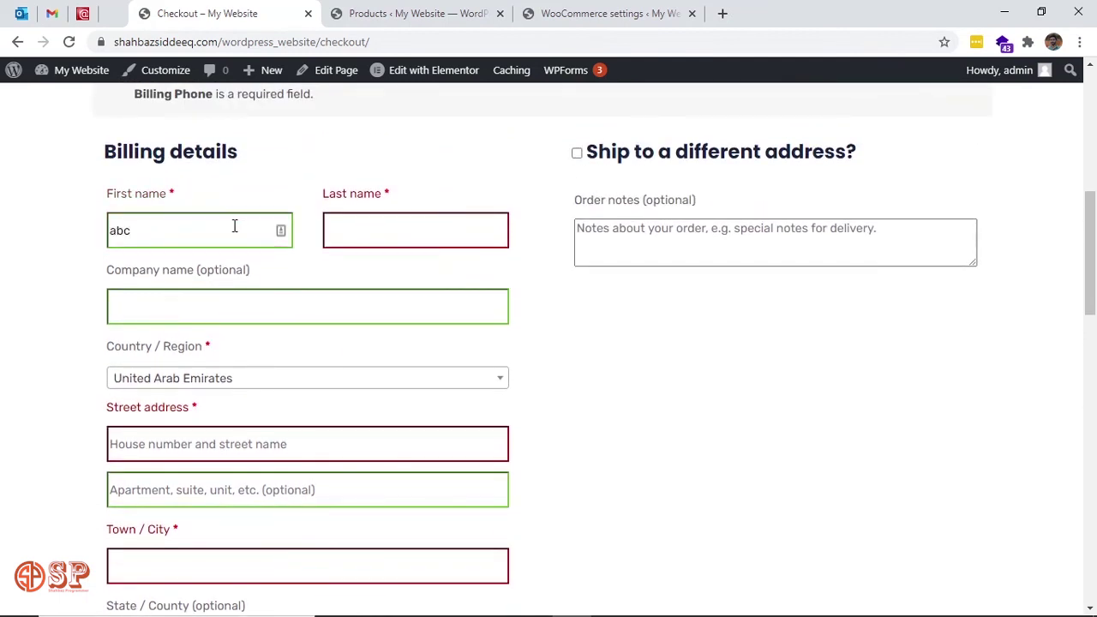
pyautogui.write('x')
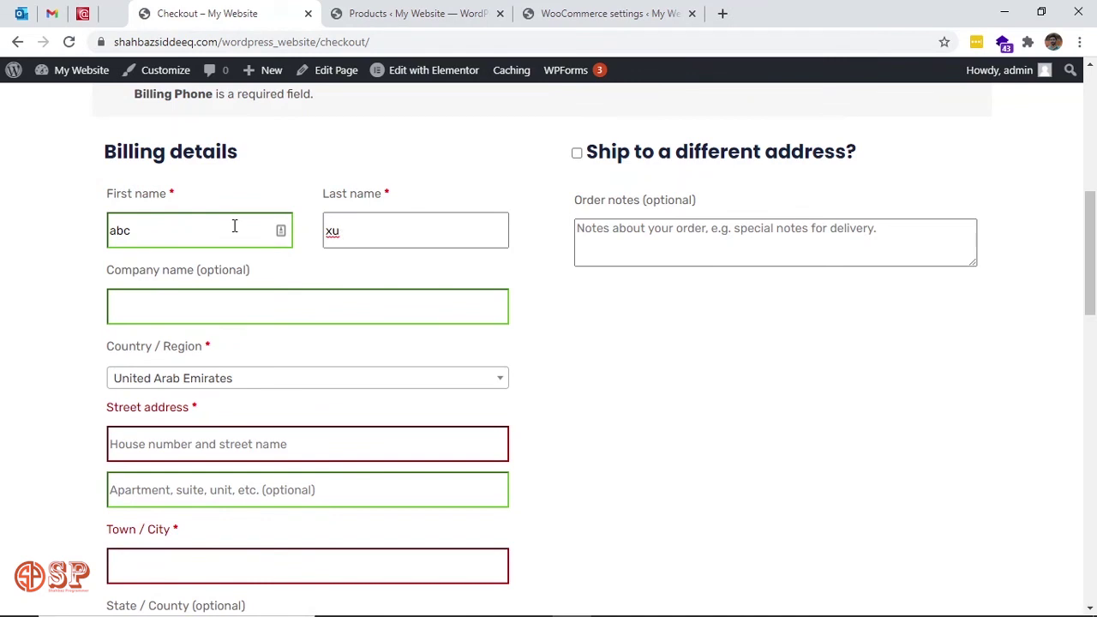
pyautogui.write('yz')
pyautogui.press('Tab')
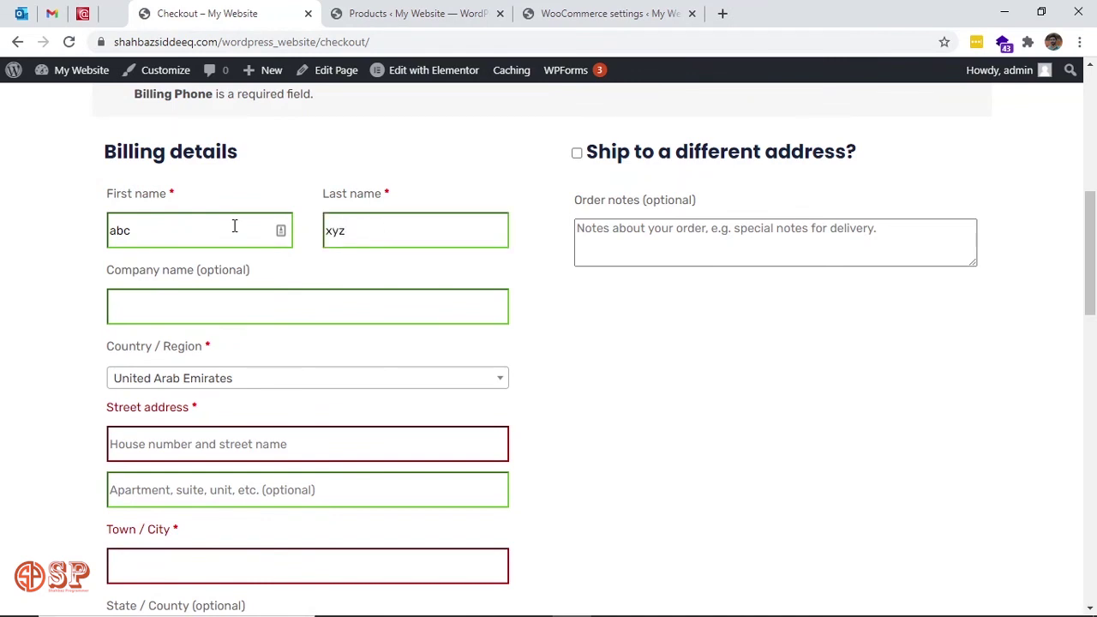
# Set the billing country to China.
pyautogui.click(479, 380)
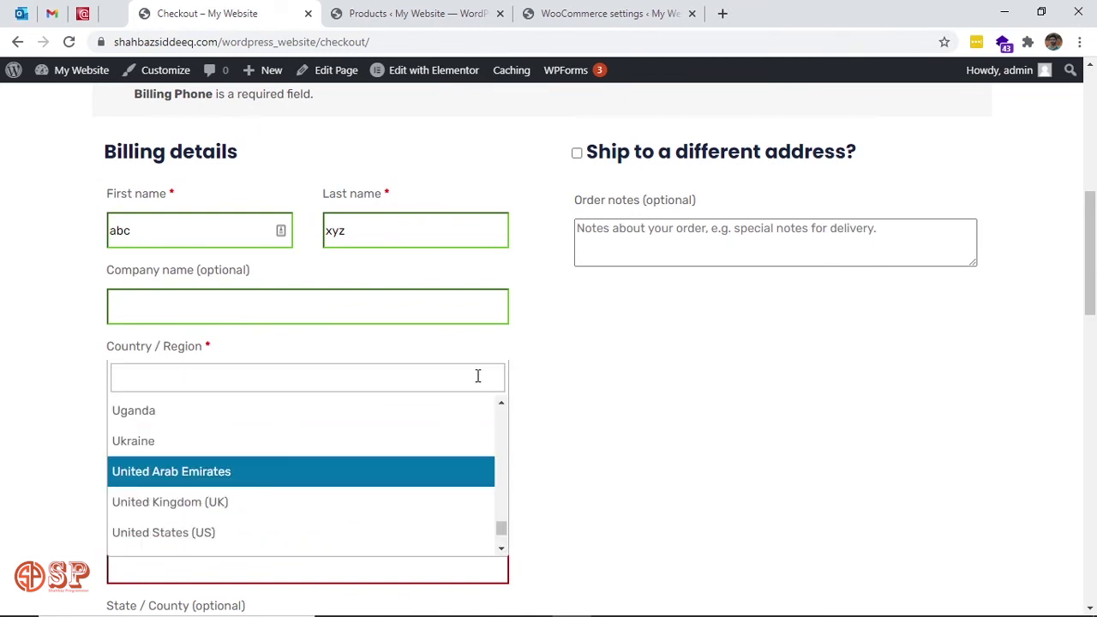
pyautogui.write('ch')
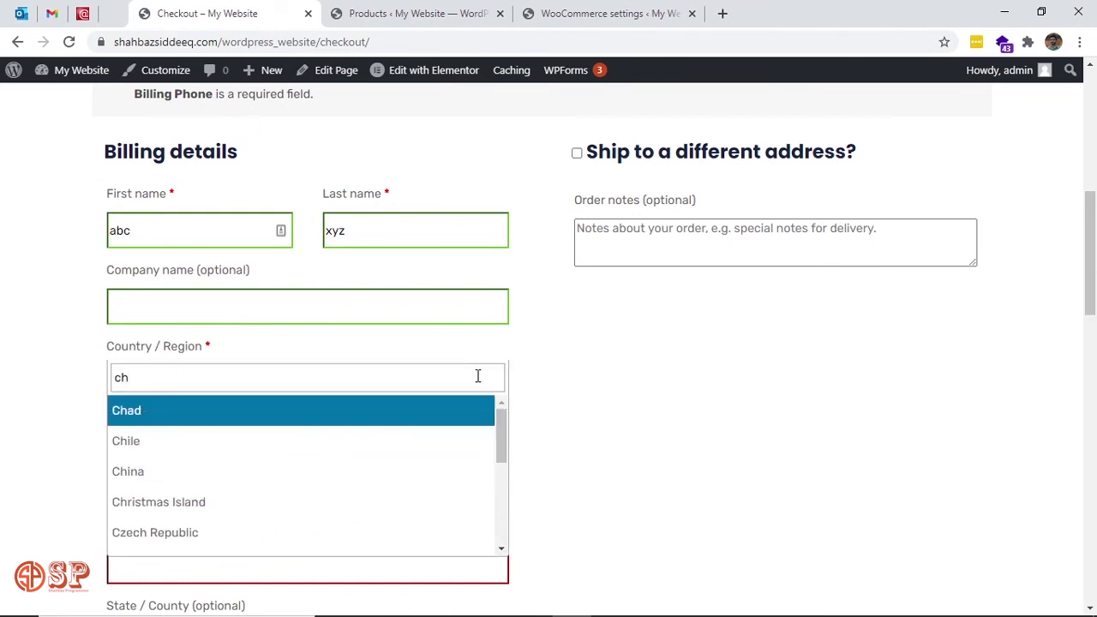
pyautogui.press('Down')
pyautogui.press('Down')
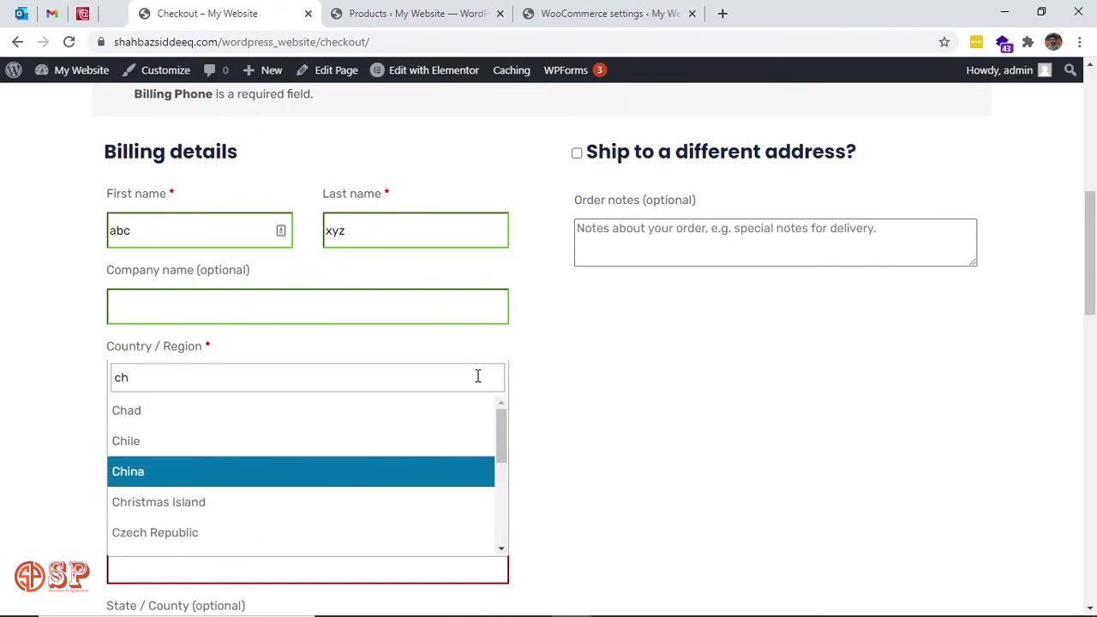
pyautogui.press('Return')
# Fill in the street address and the apartment/building line.
pyautogui.scroll(-2, 588, 412)
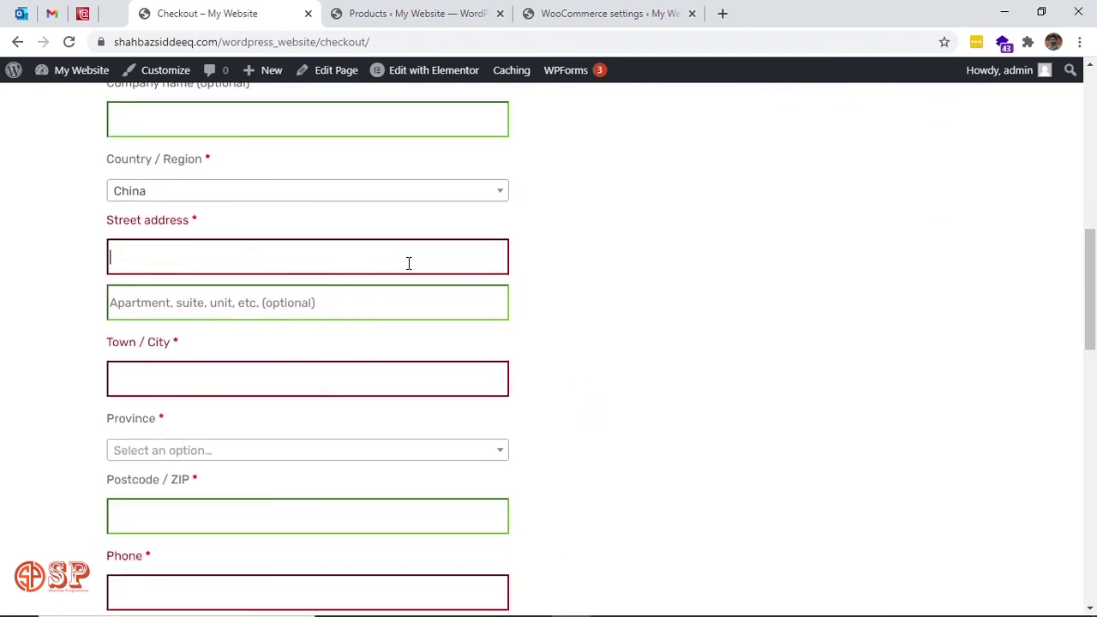
pyautogui.write('So')
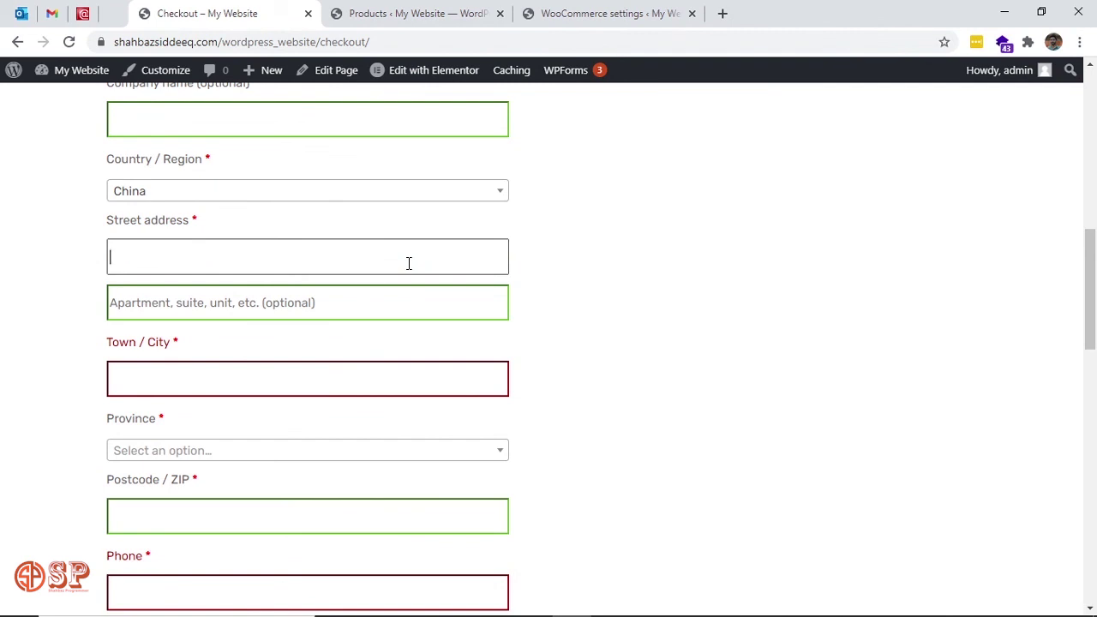
pyautogui.click(347, 295)
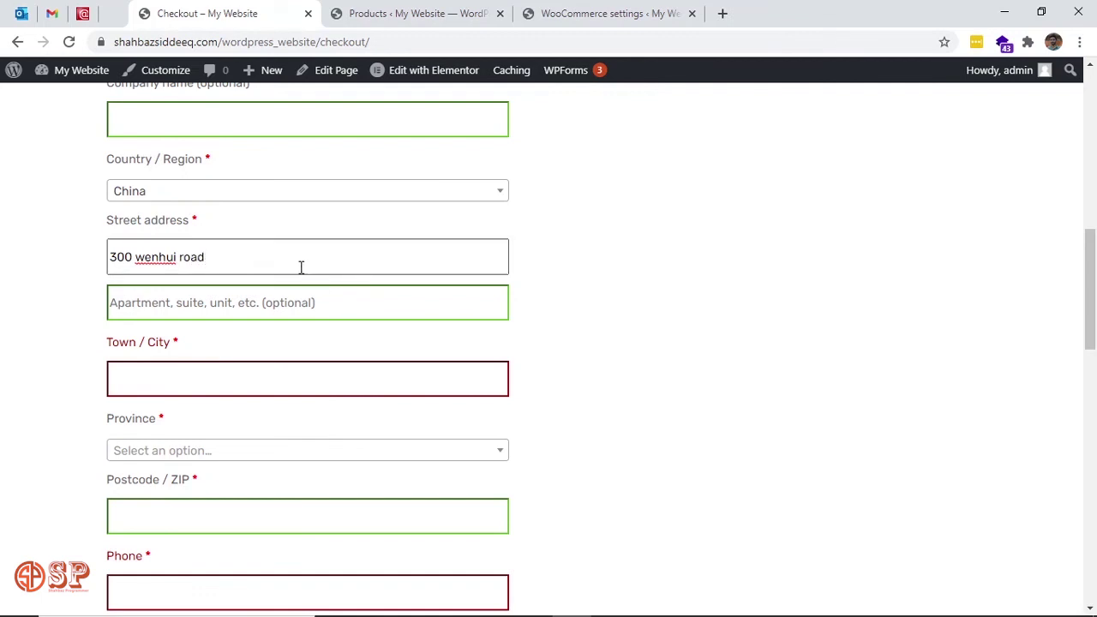
pyautogui.click(304, 295)
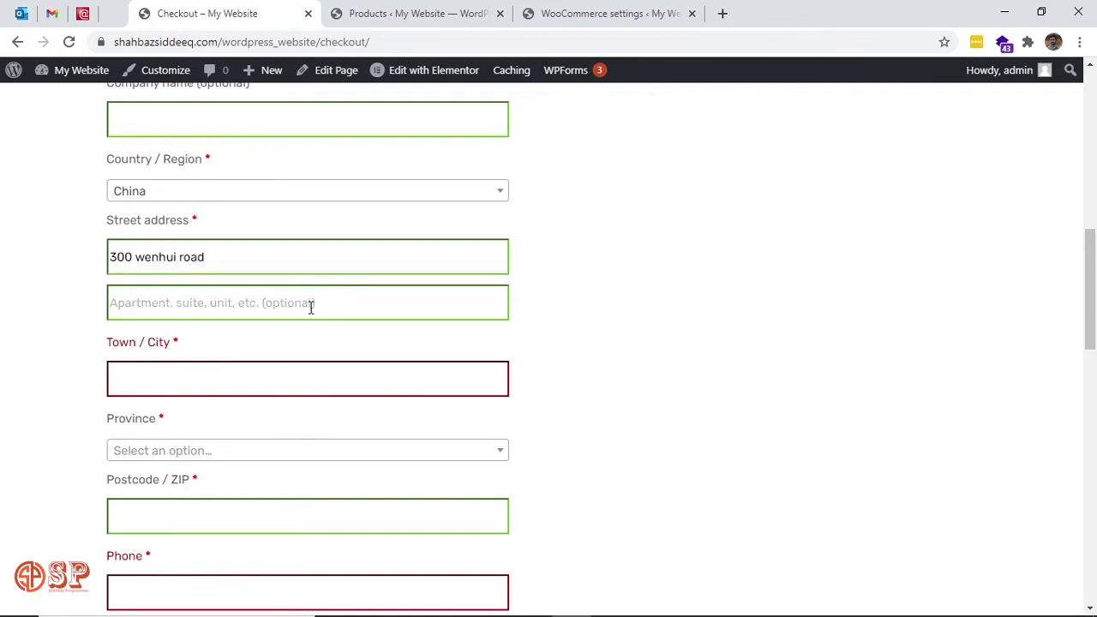
pyautogui.write('s')
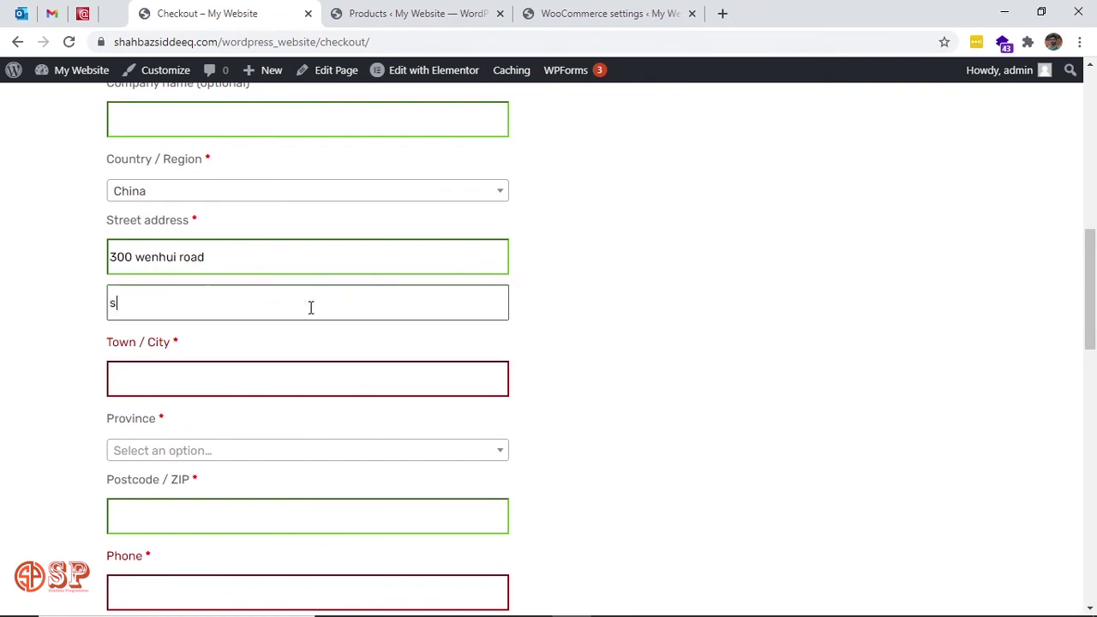
pyautogui.write('buin')
pyautogui.press('BackSpace')
pyautogui.write('lding 5')
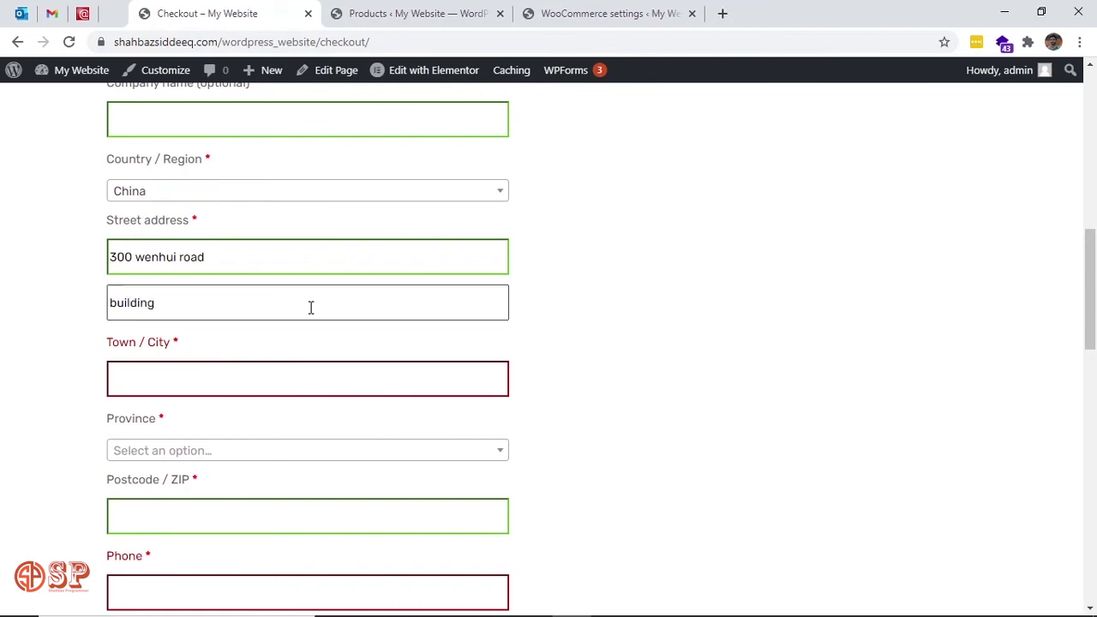
# Enter the town/city and choose Shanghai as the province.
pyautogui.click(287, 386)
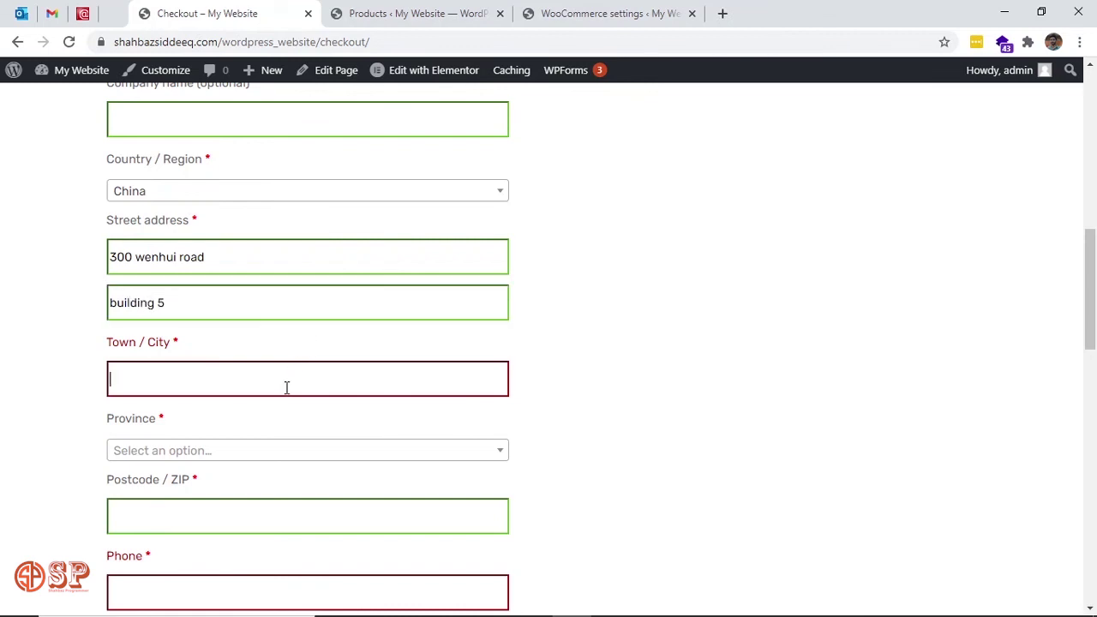
pyautogui.write('Shanghai')
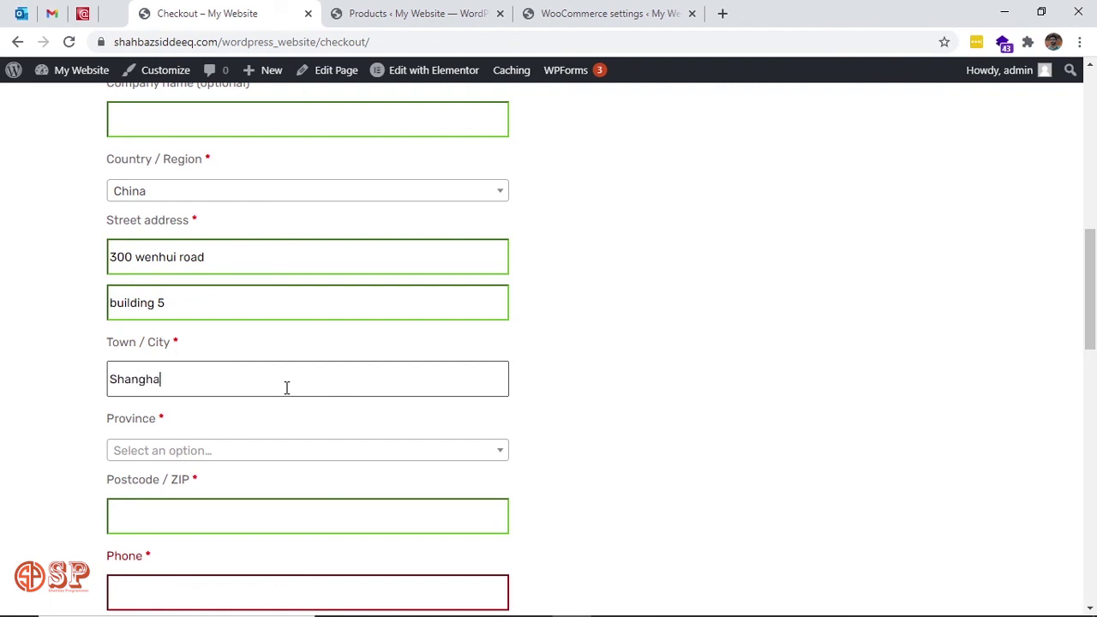
pyautogui.click(289, 450)
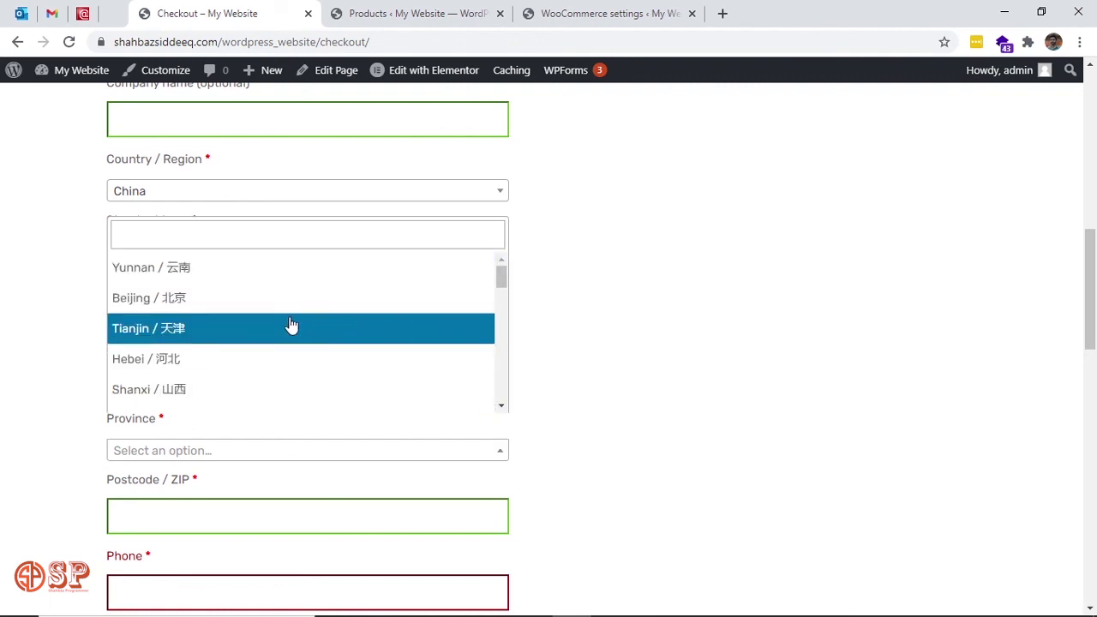
pyautogui.scroll(-3, 288, 324)
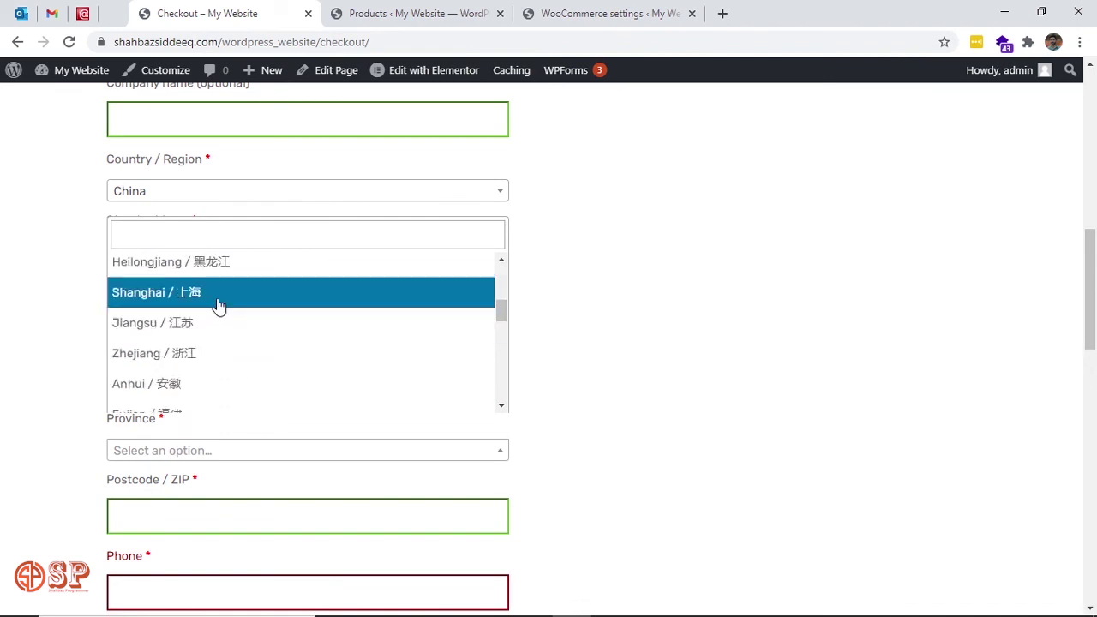
pyautogui.click(219, 296)
# Fill in the billing postcode and phone number.
pyautogui.scroll(-2, 598, 409)
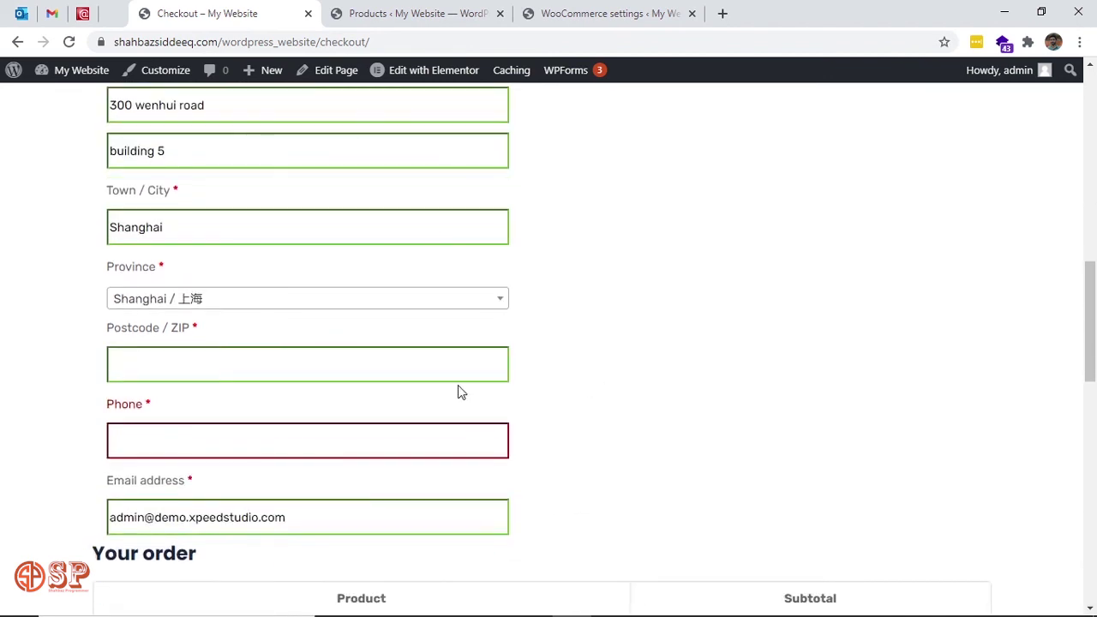
pyautogui.click(443, 368)
pyautogui.write('20')
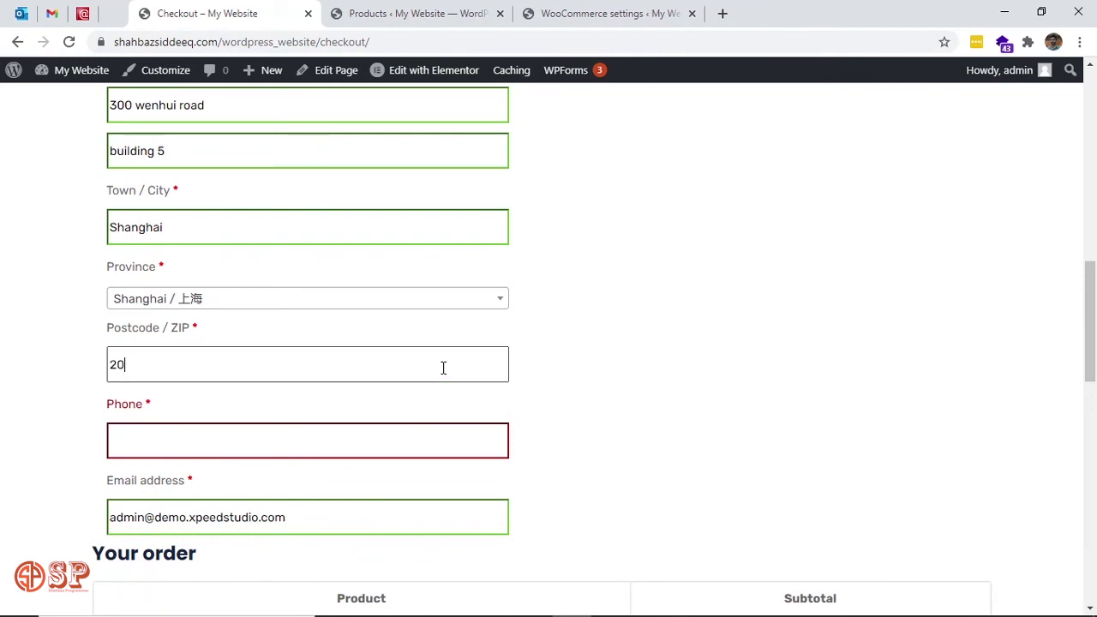
pyautogui.write('5')
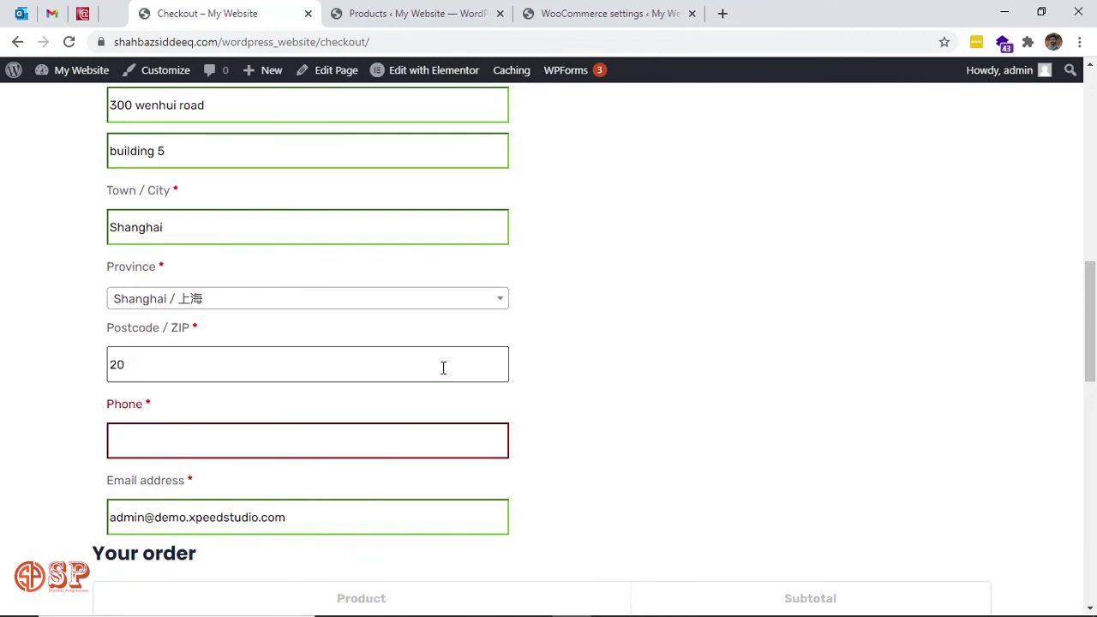
pyautogui.write('6200')
pyautogui.click(383, 448)
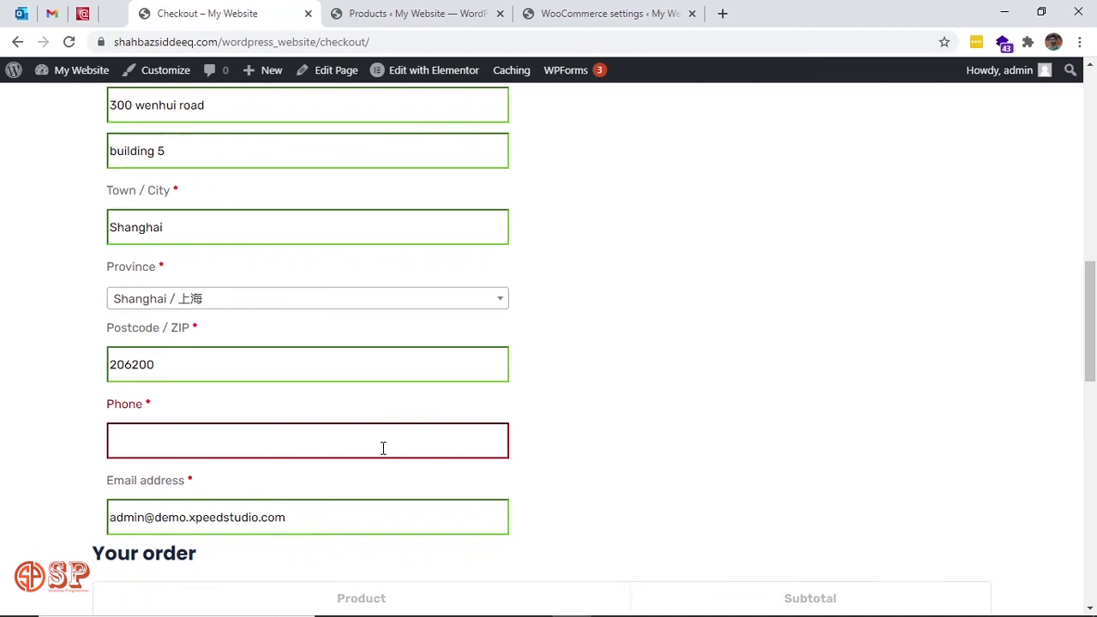
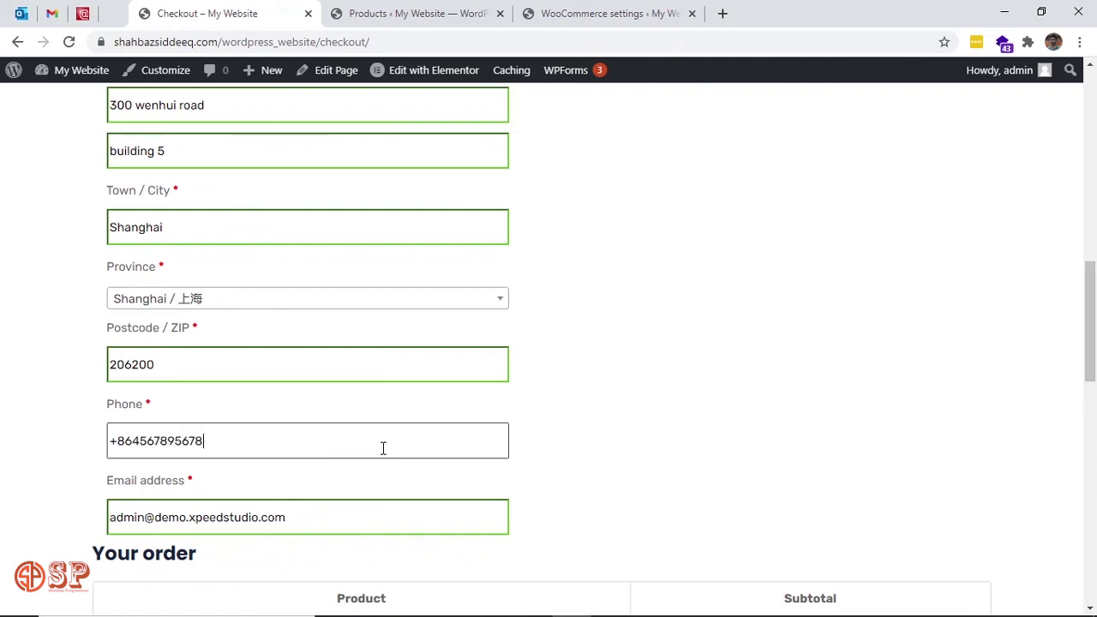
pyautogui.click(666, 402)
# Replace the existing e-mail address with a test e-mail address.
pyautogui.scroll(-2, 669, 403)
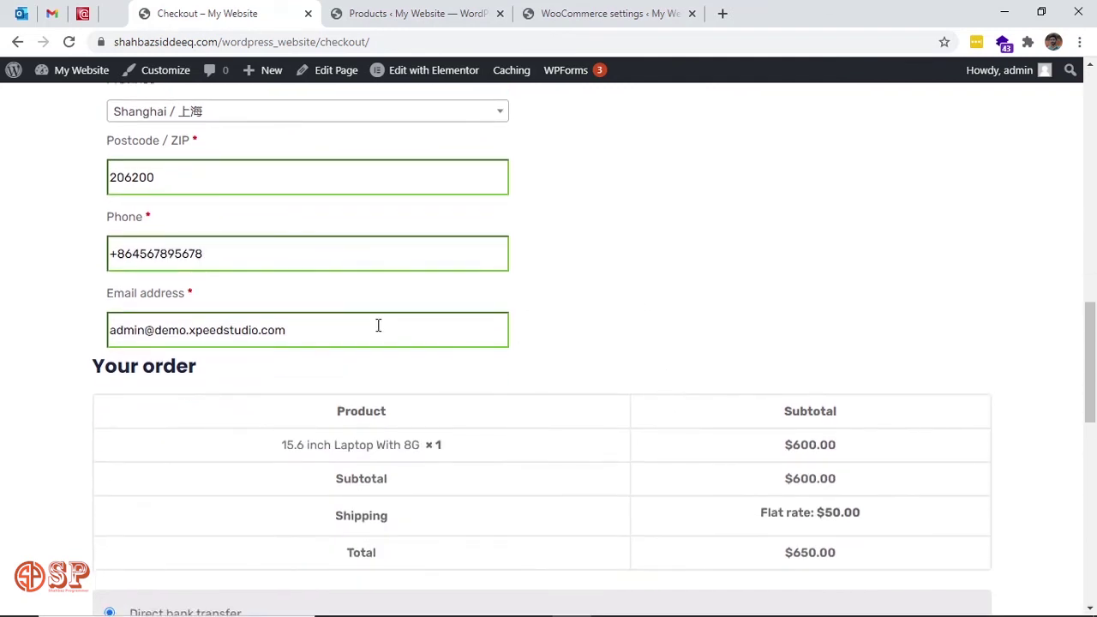
pyautogui.tripleClick(310, 340)
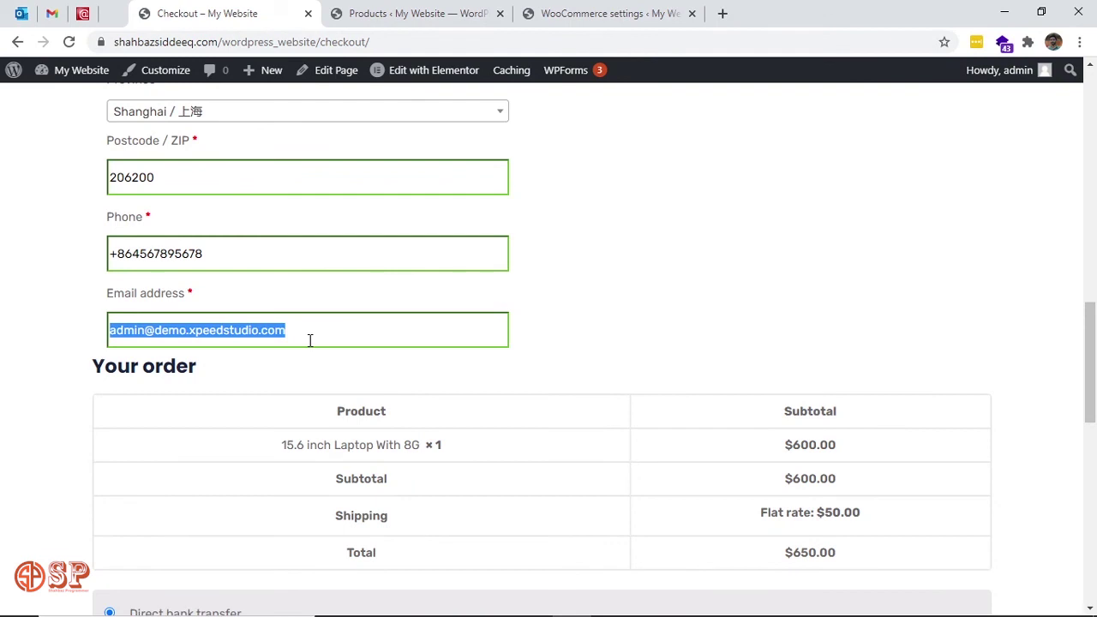
pyautogui.press('BackSpace')
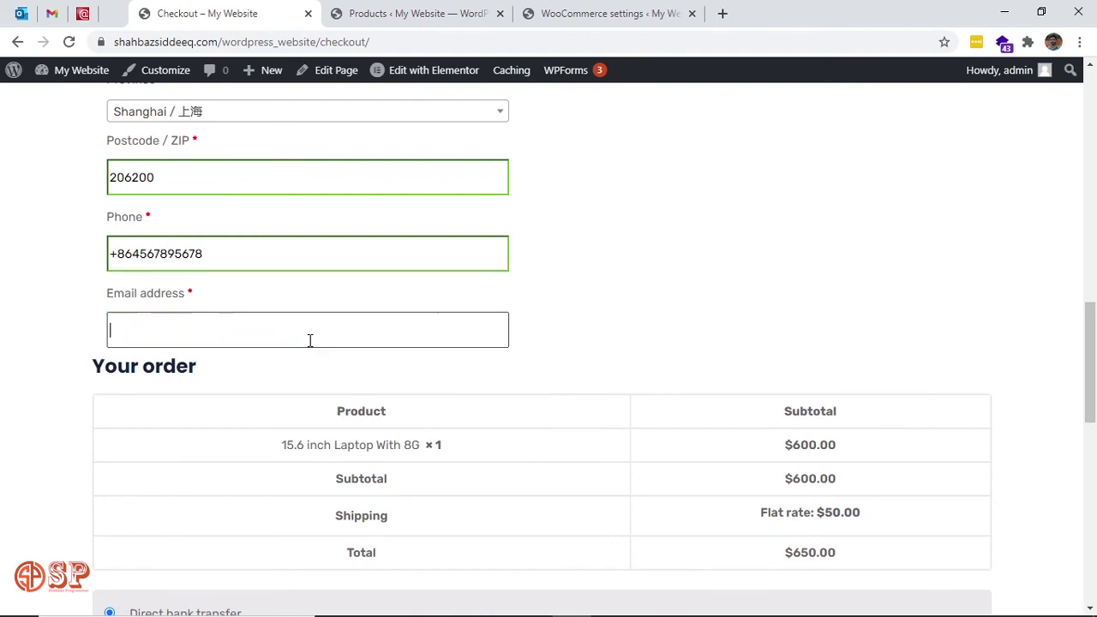
pyautogui.write('abc@')
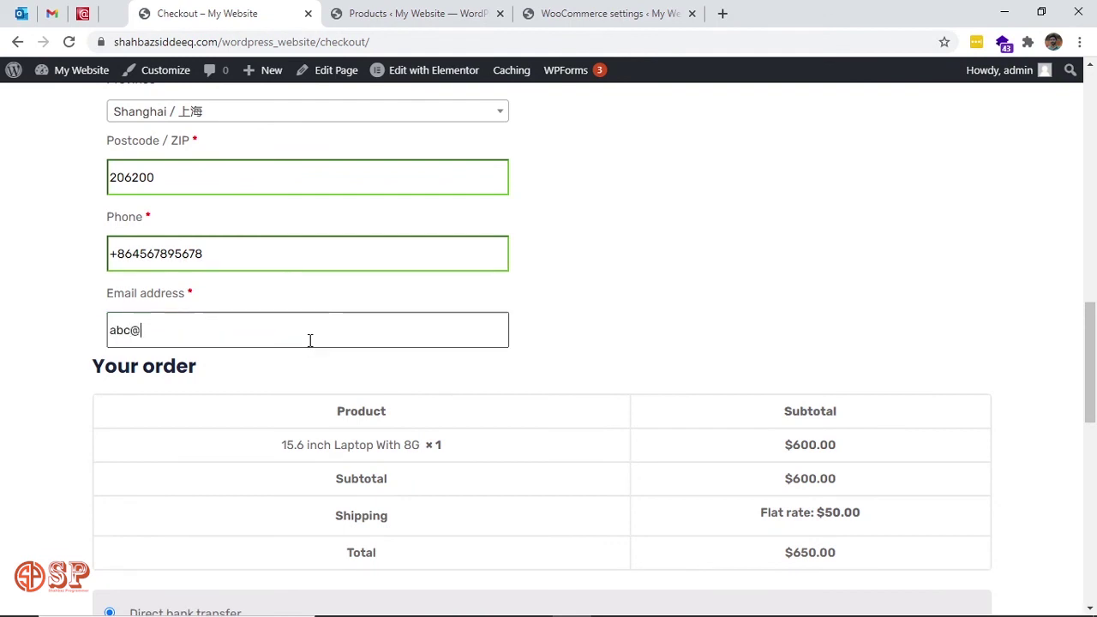
pyautogui.write('abc.com')
pyautogui.click(693, 332)
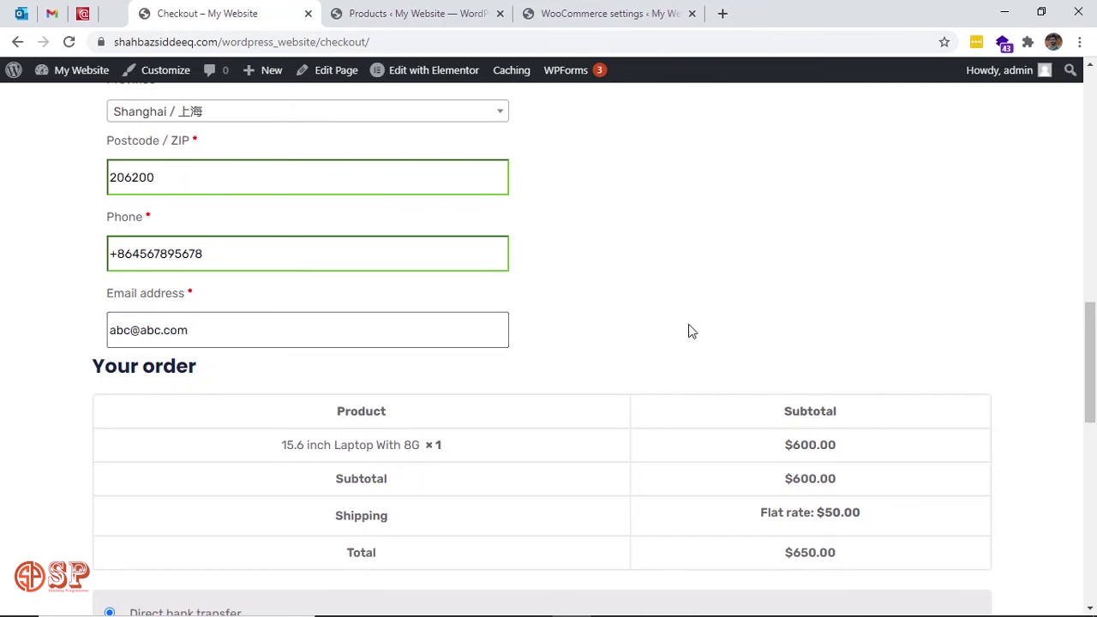
pyautogui.scroll(-9, 691, 331)
pyautogui.scroll(2, 388, 214)
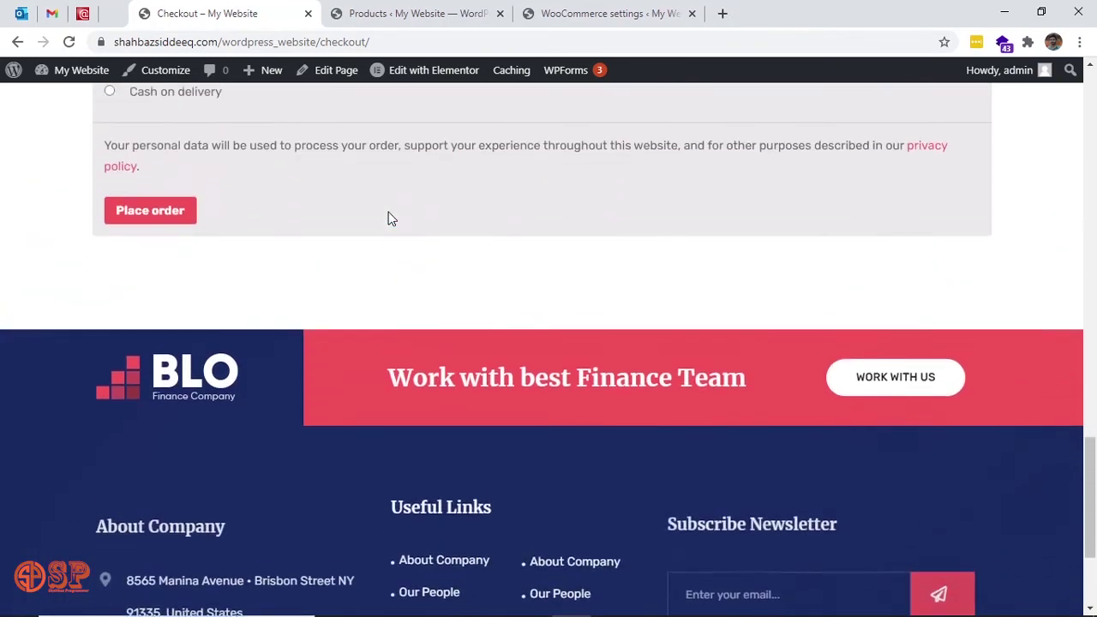
# Place the order and highlight its order number, e-mail and bank transfer payment method.
pyautogui.click(150, 233)
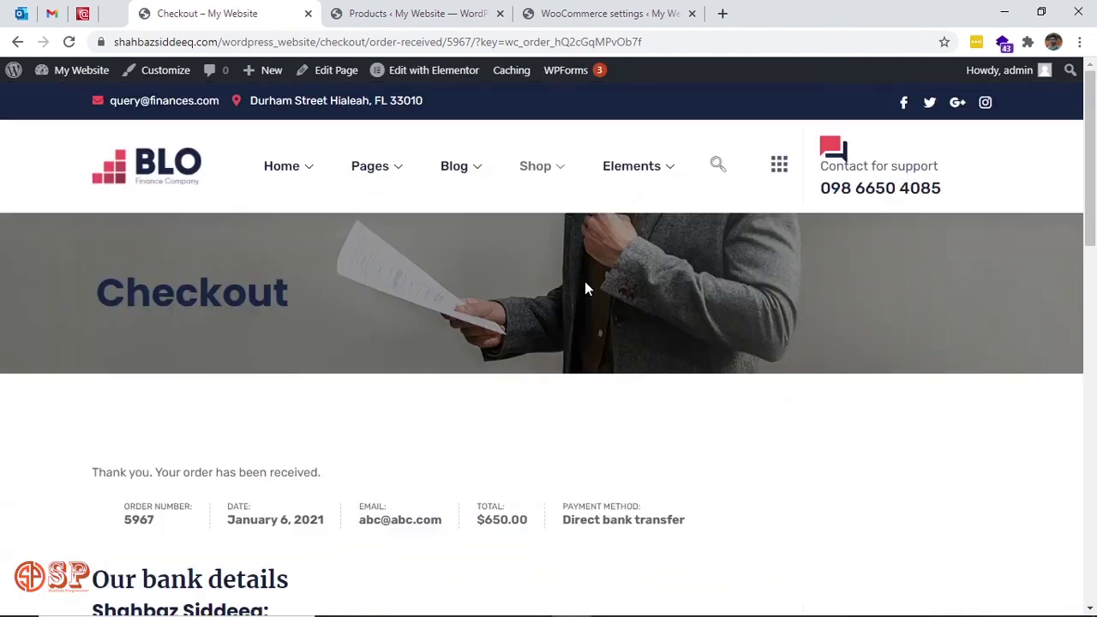
pyautogui.scroll(-2, 625, 473)
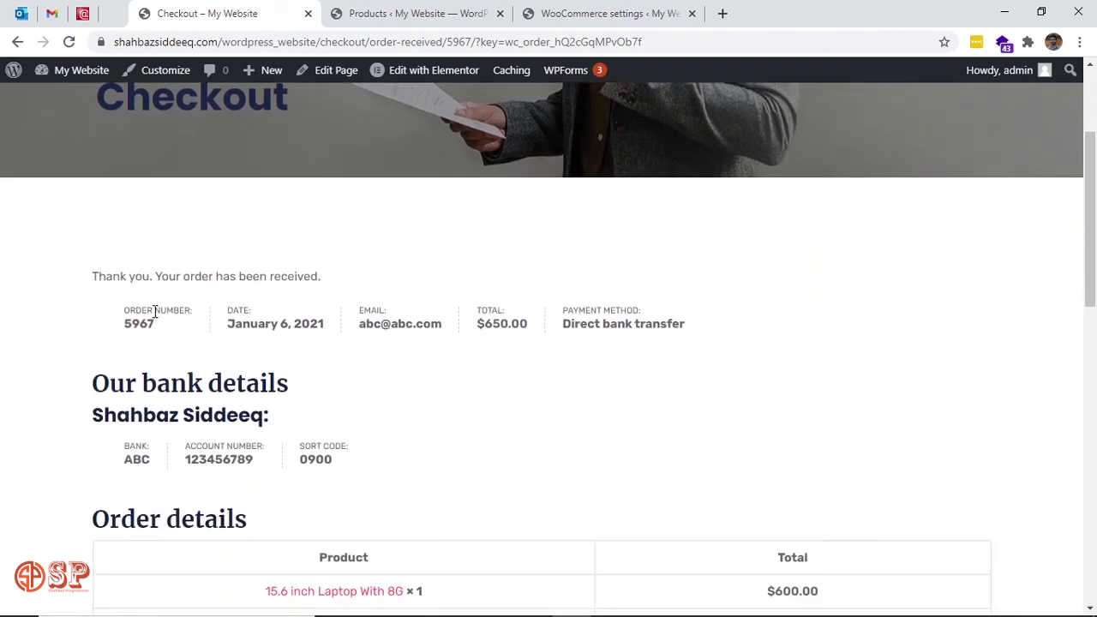
pyautogui.doubleClick(141, 324)
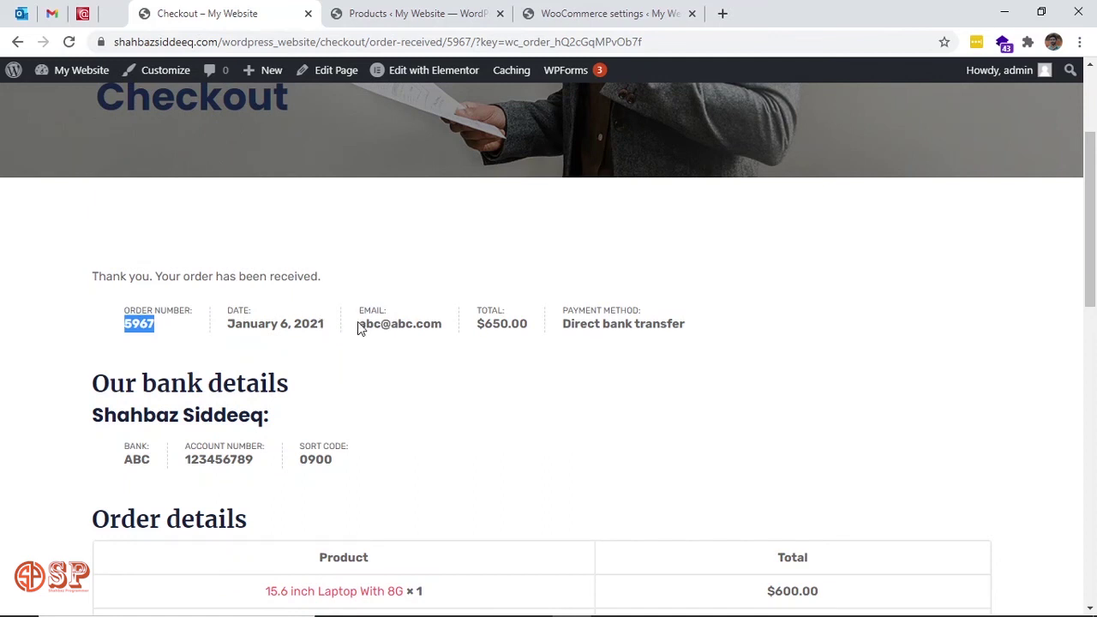
pyautogui.moveTo(359, 324); pyautogui.dragTo(475, 331)
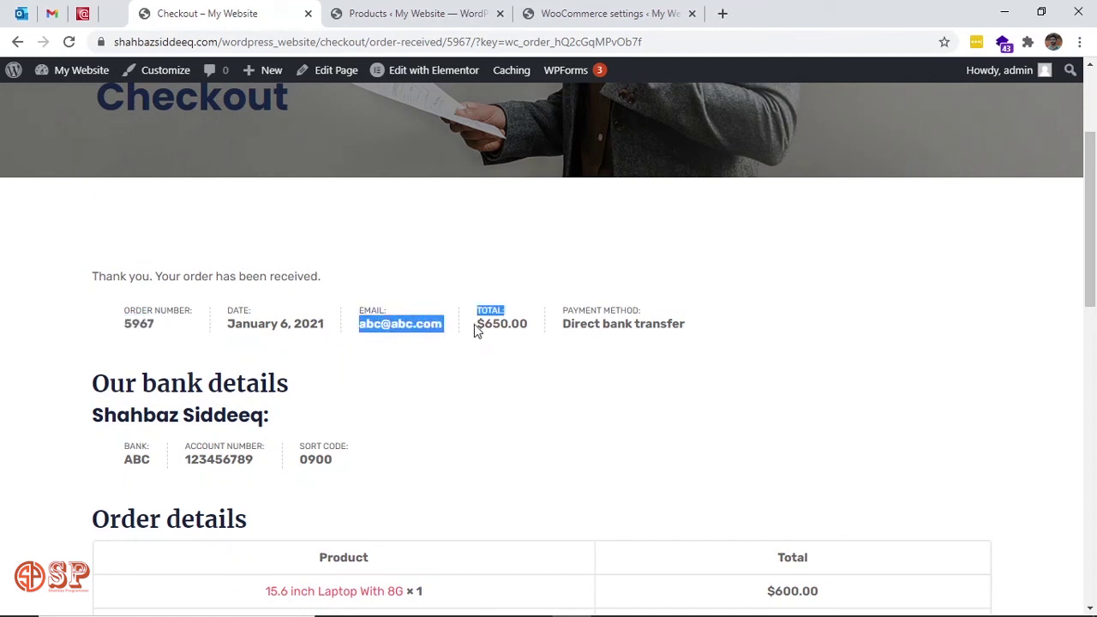
pyautogui.doubleClick(617, 324)
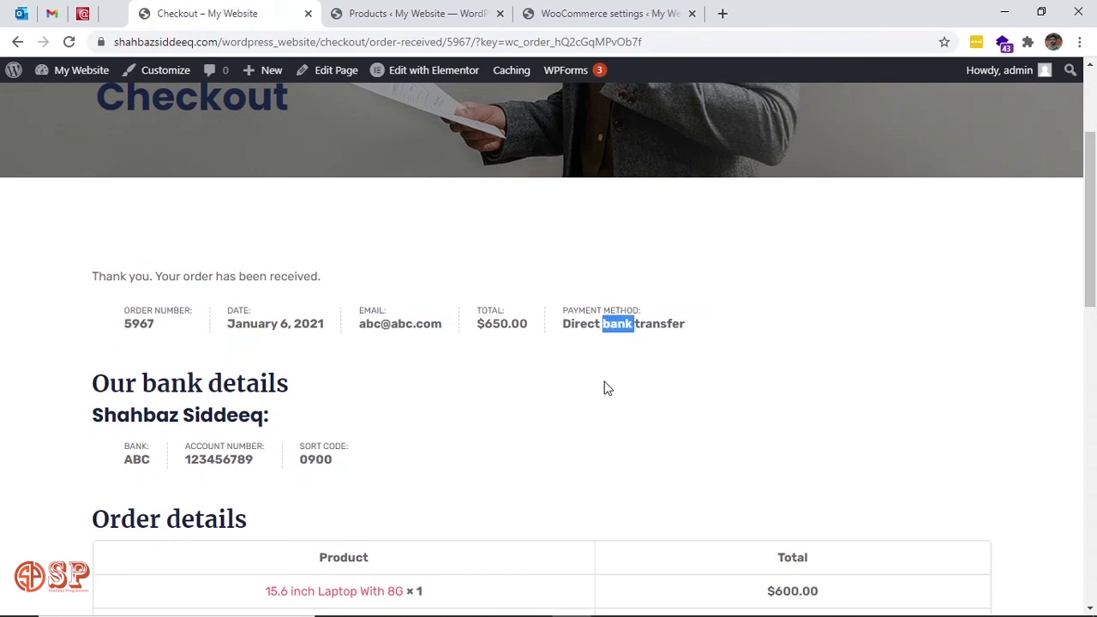
# Highlight the bank account details and scroll through the rest of the confirmation.
pyautogui.click(606, 386)
pyautogui.scroll(-1, 606, 389)
pyautogui.scroll(-2, 605, 388)
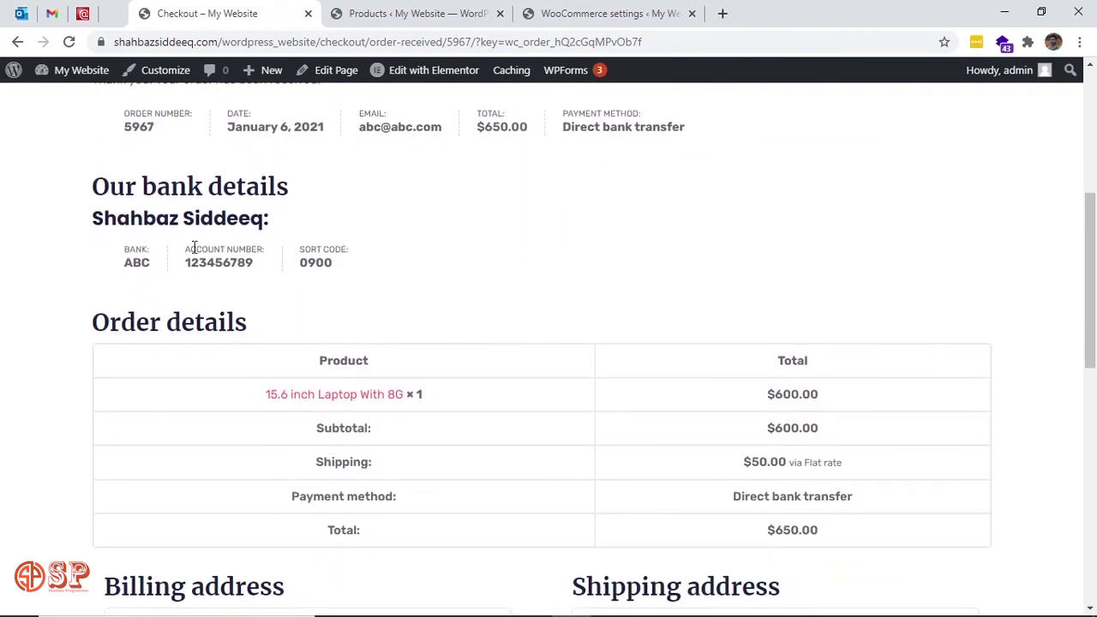
pyautogui.moveTo(97, 220); pyautogui.dragTo(385, 272)
pyautogui.scroll(-3, 490, 279)
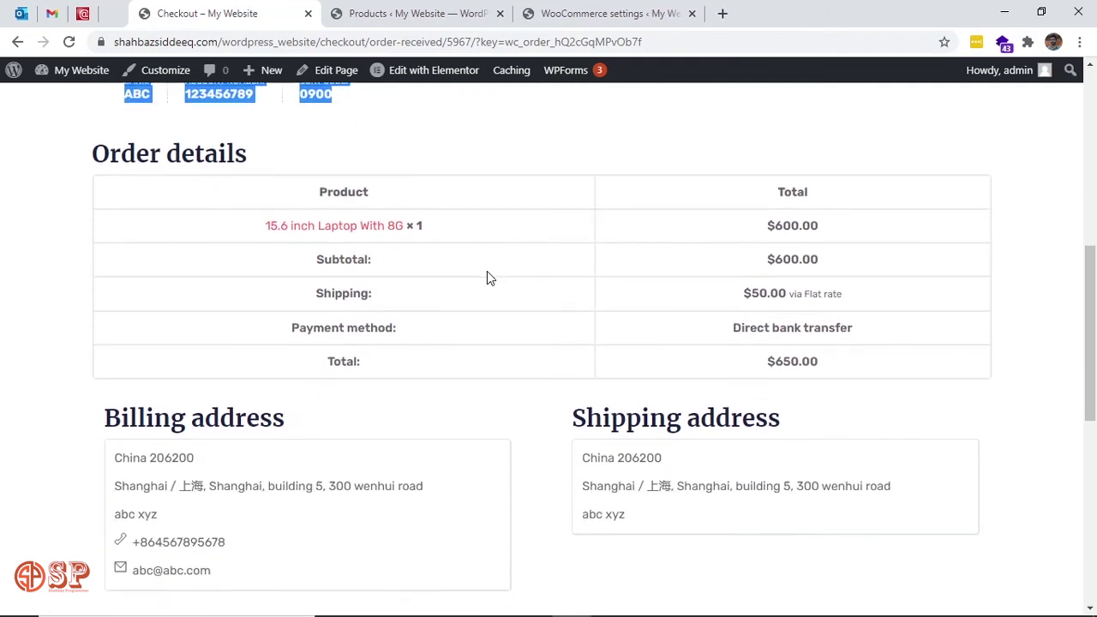
pyautogui.scroll(-2, 530, 459)
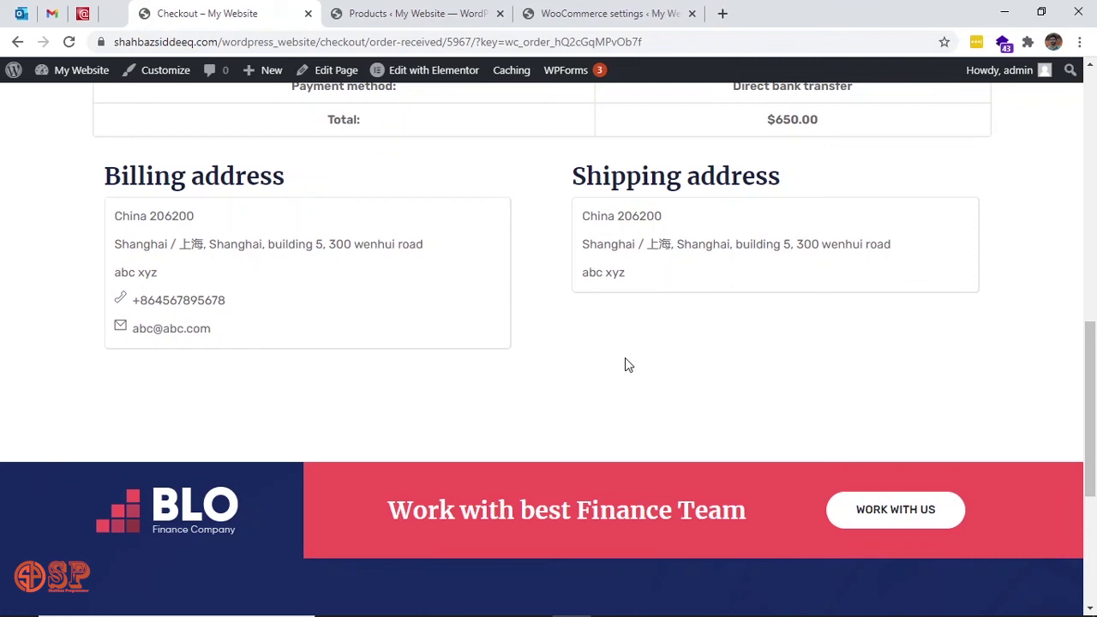
pyautogui.scroll(-4, 625, 364)
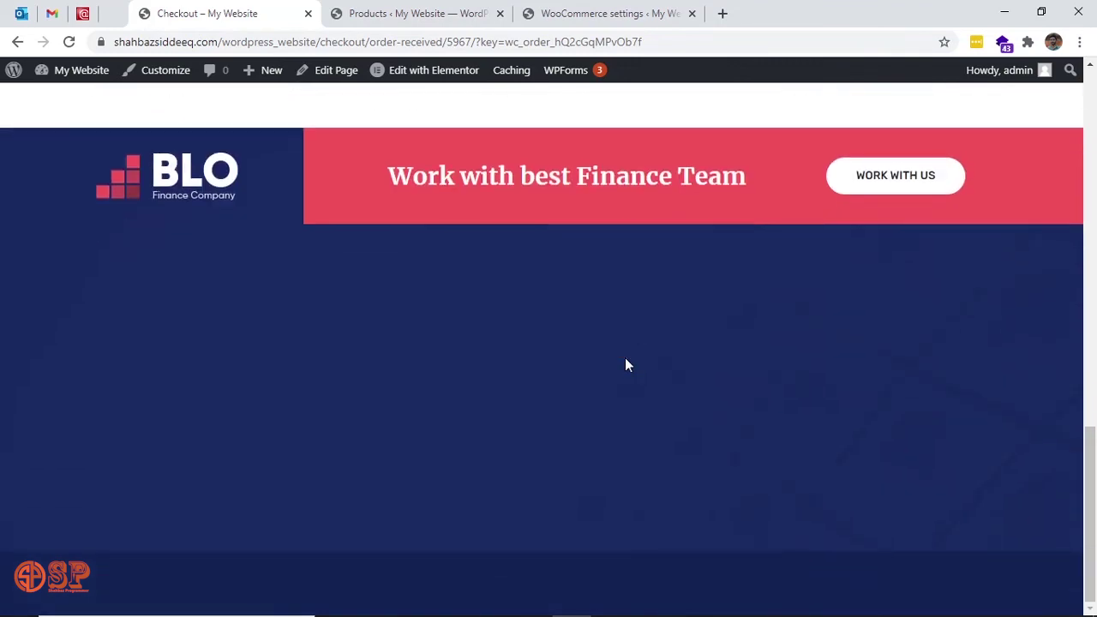
pyautogui.scroll(15, 625, 365)
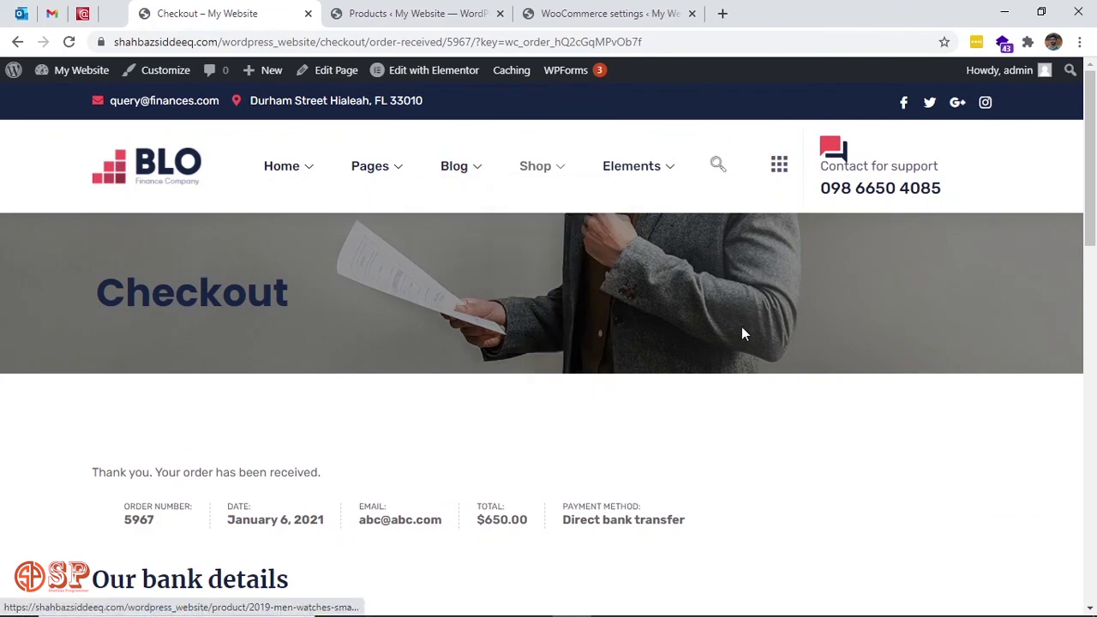
pyautogui.moveTo(561, 177)
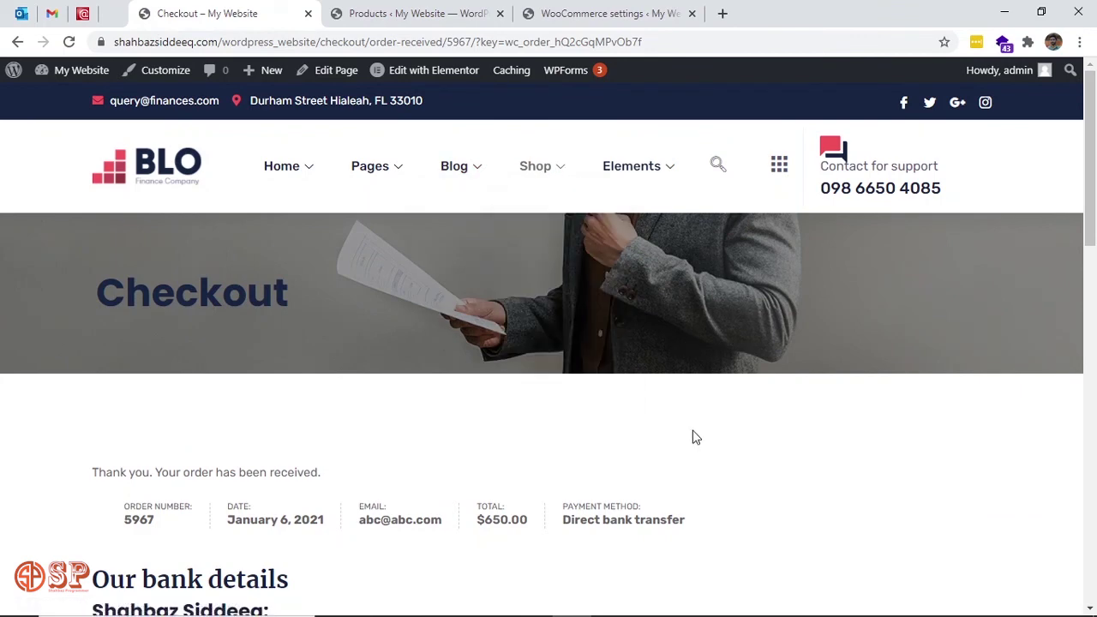
# Return to the WooCommerce settings tab and reload the Direct bank transfer settings.
pyautogui.click(661, 13)
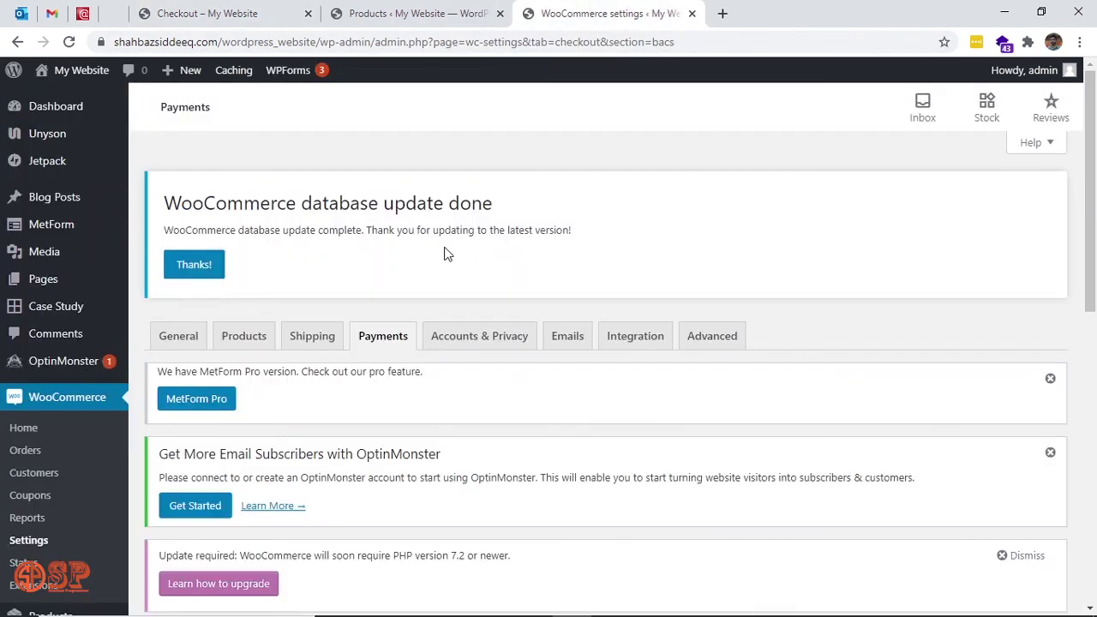
pyautogui.scroll(-3, 165, 398)
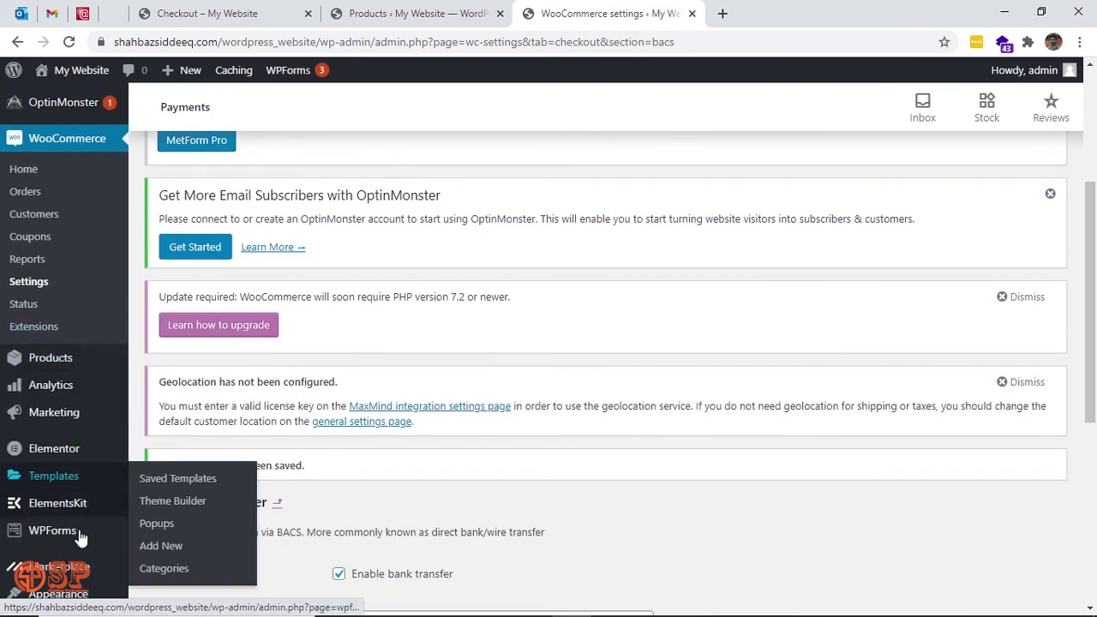
pyautogui.scroll(-2, 80, 535)
pyautogui.moveTo(42, 466)
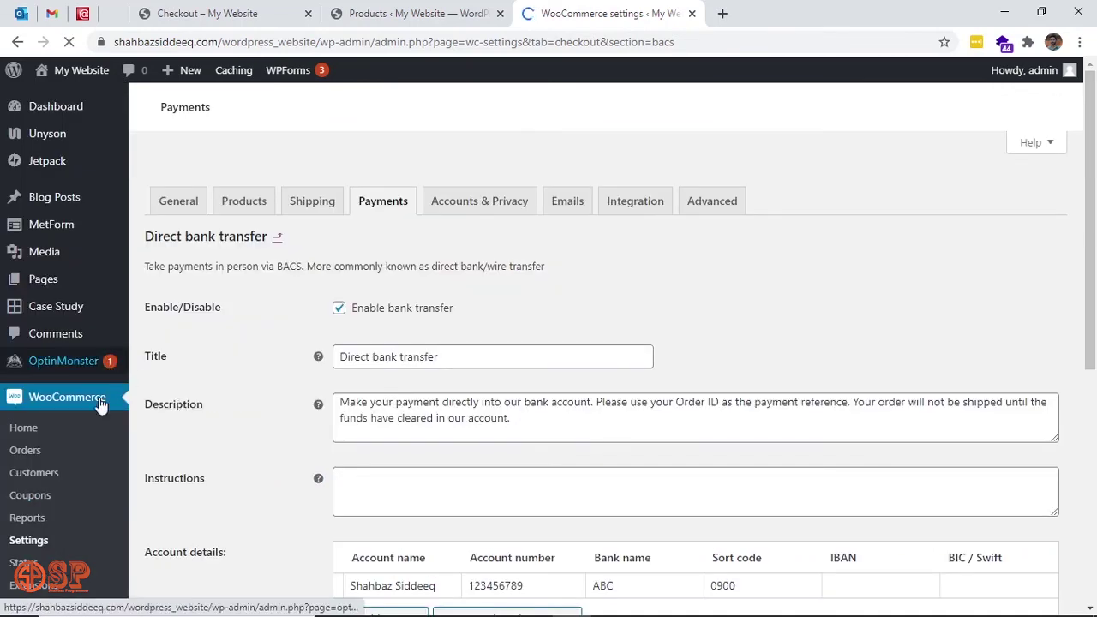
pyautogui.click(92, 480)
# Scroll through the account details to review the bank ABC account row.
pyautogui.scroll(-3, 91, 480)
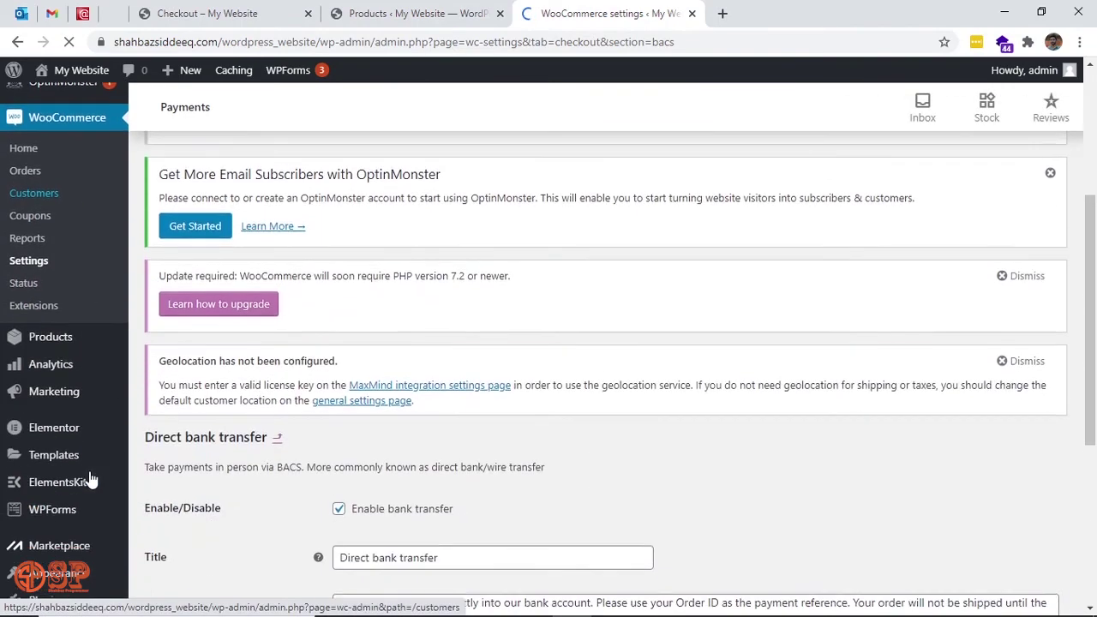
pyautogui.scroll(-4, 92, 480)
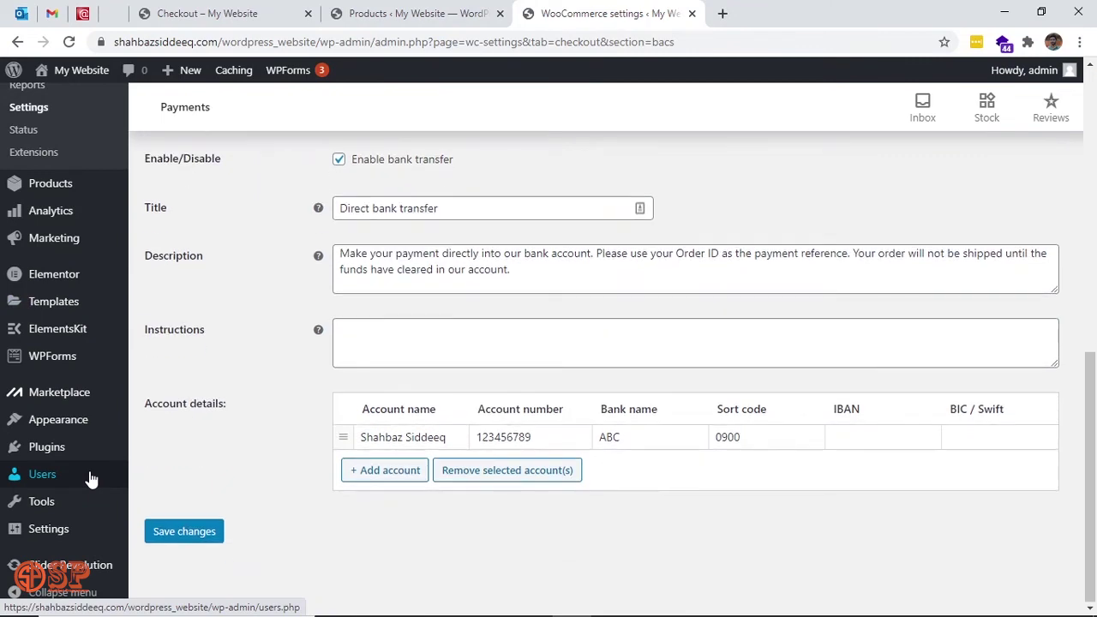
pyautogui.moveTo(62, 537)
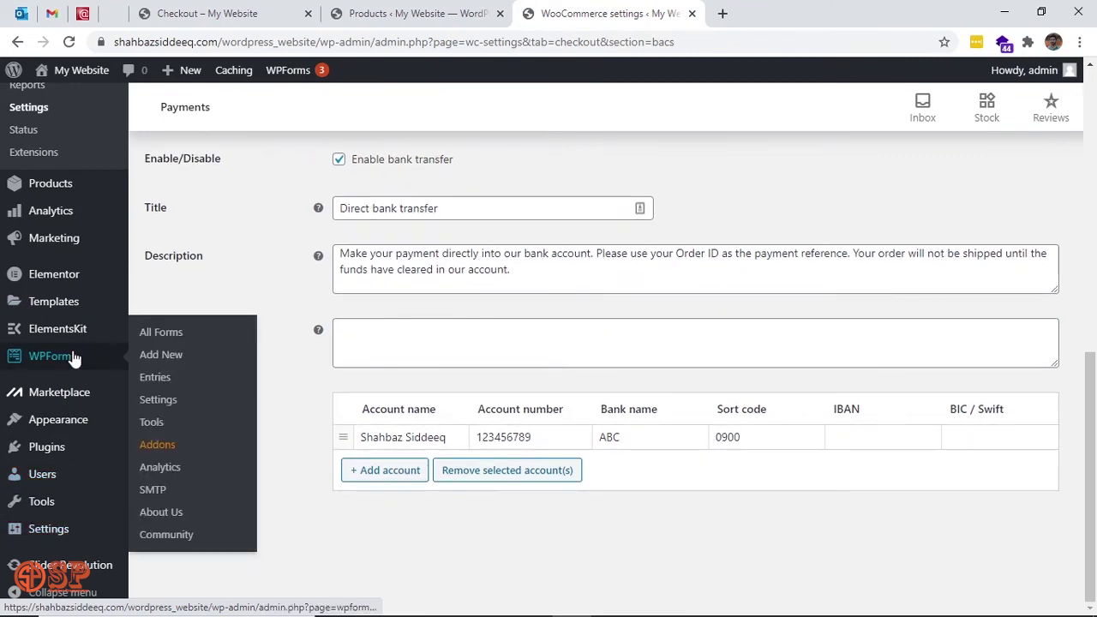
pyautogui.scroll(7, 73, 358)
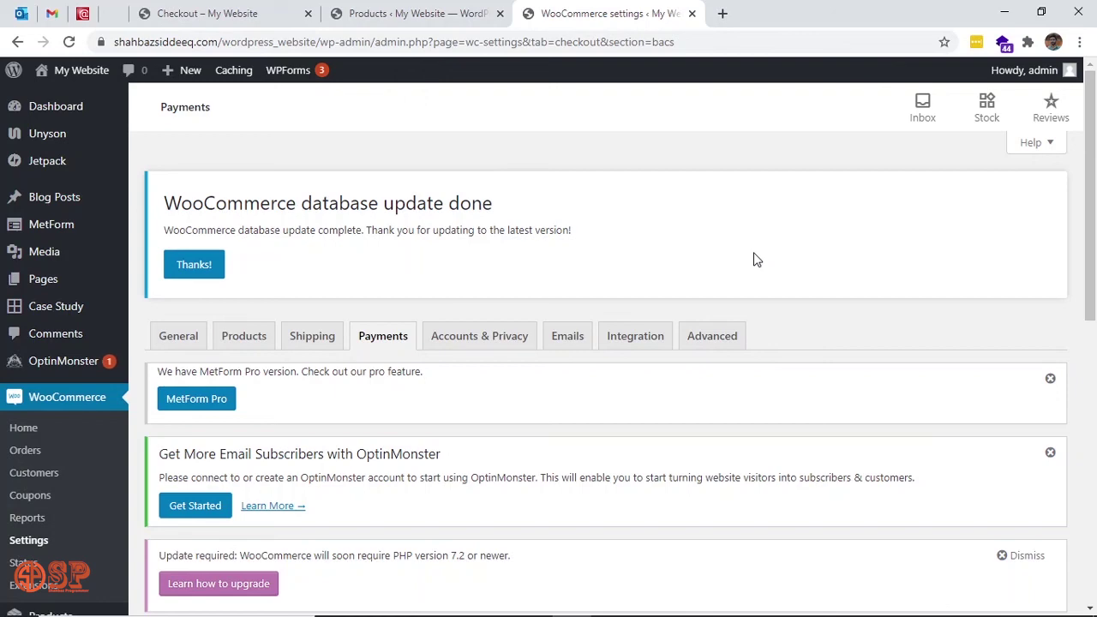
pyautogui.scroll(-3, 755, 260)
pyautogui.scroll(3, 754, 260)
pyautogui.scroll(-5, 754, 260)
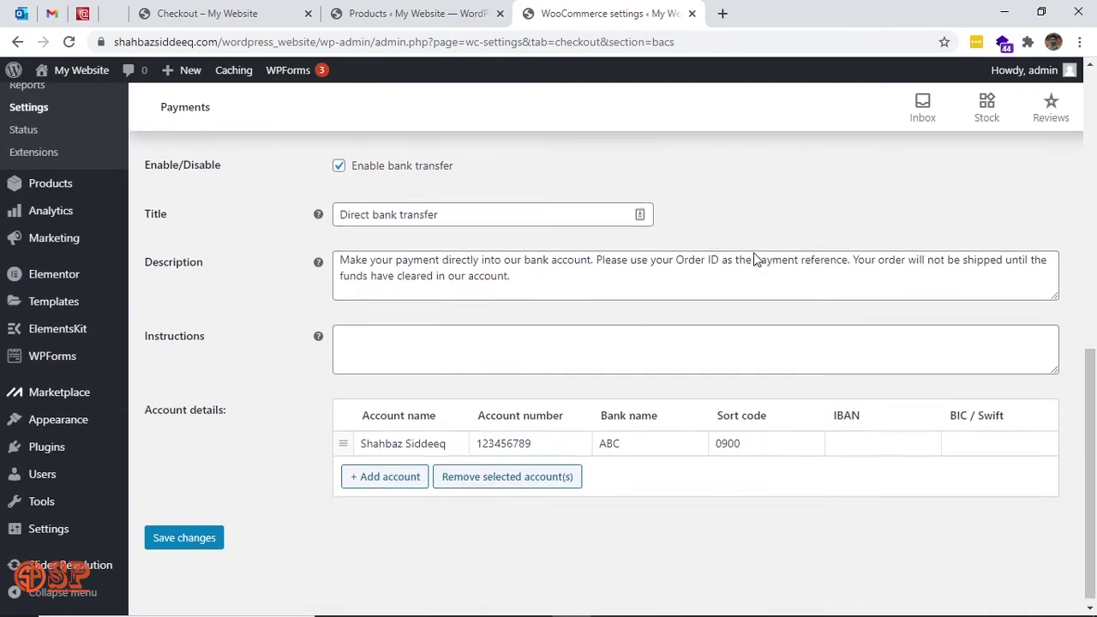
pyautogui.scroll(8, 755, 257)
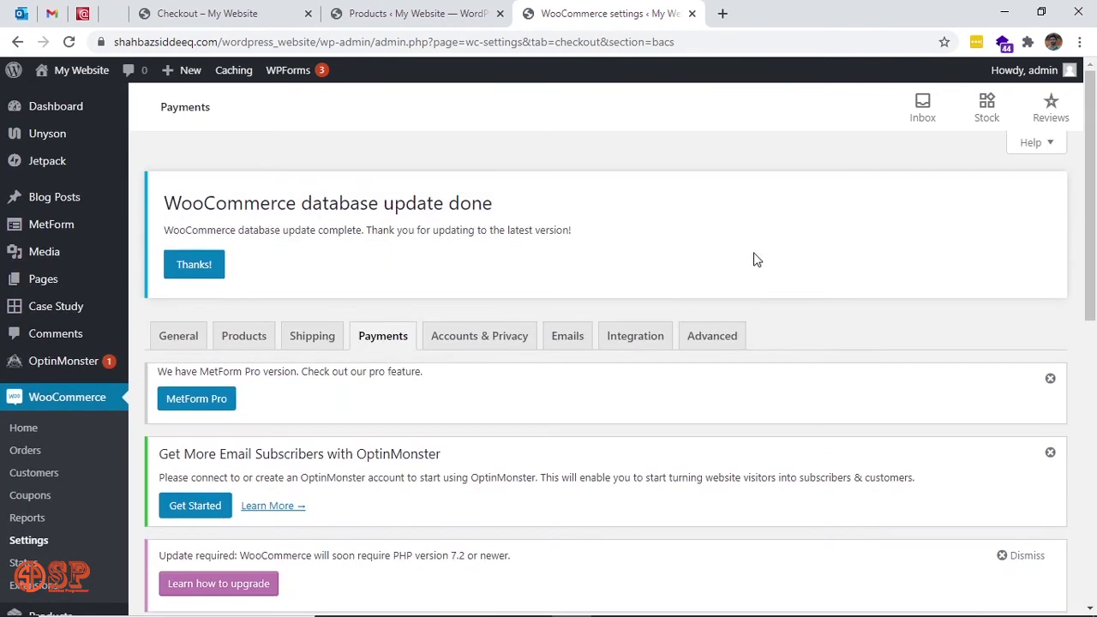